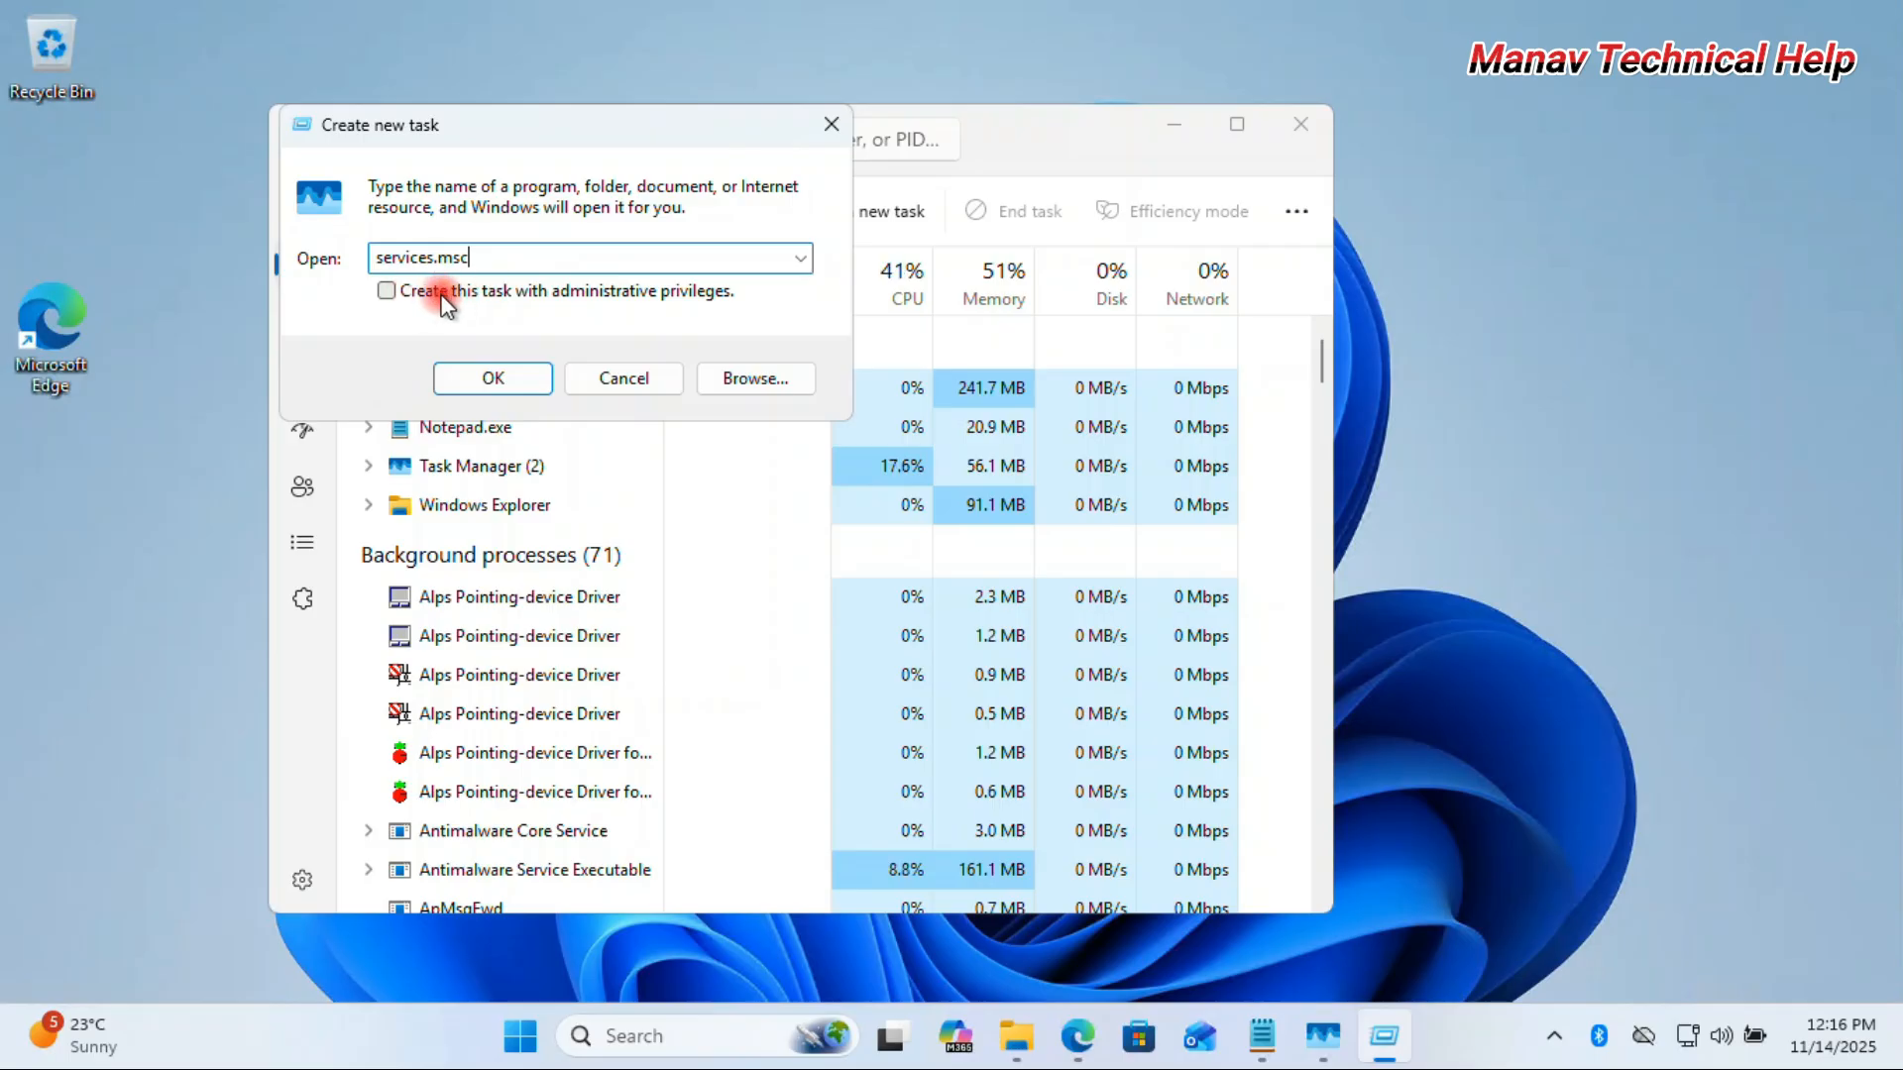
# Step: Run services.msc as a new task with administrative privileges and maximize the Services window
pyautogui.click(443, 293)
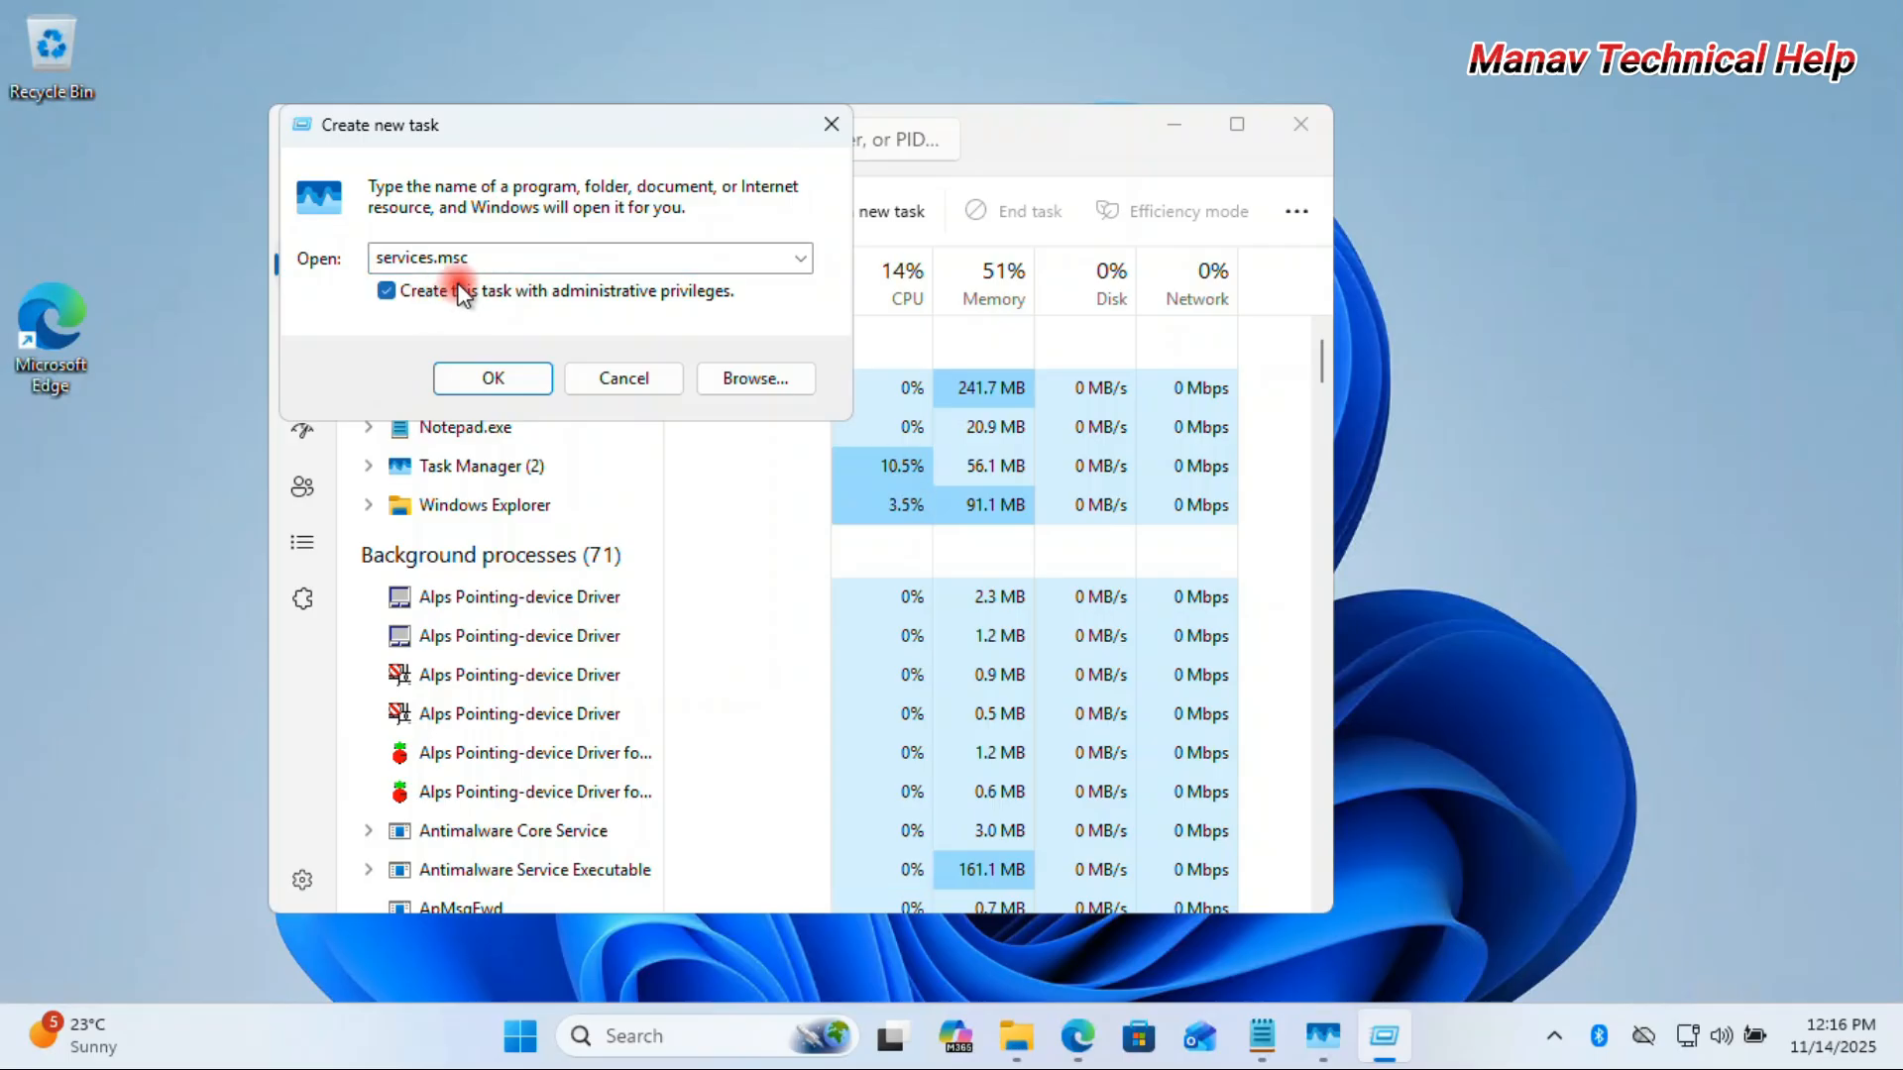
pyautogui.click(494, 376)
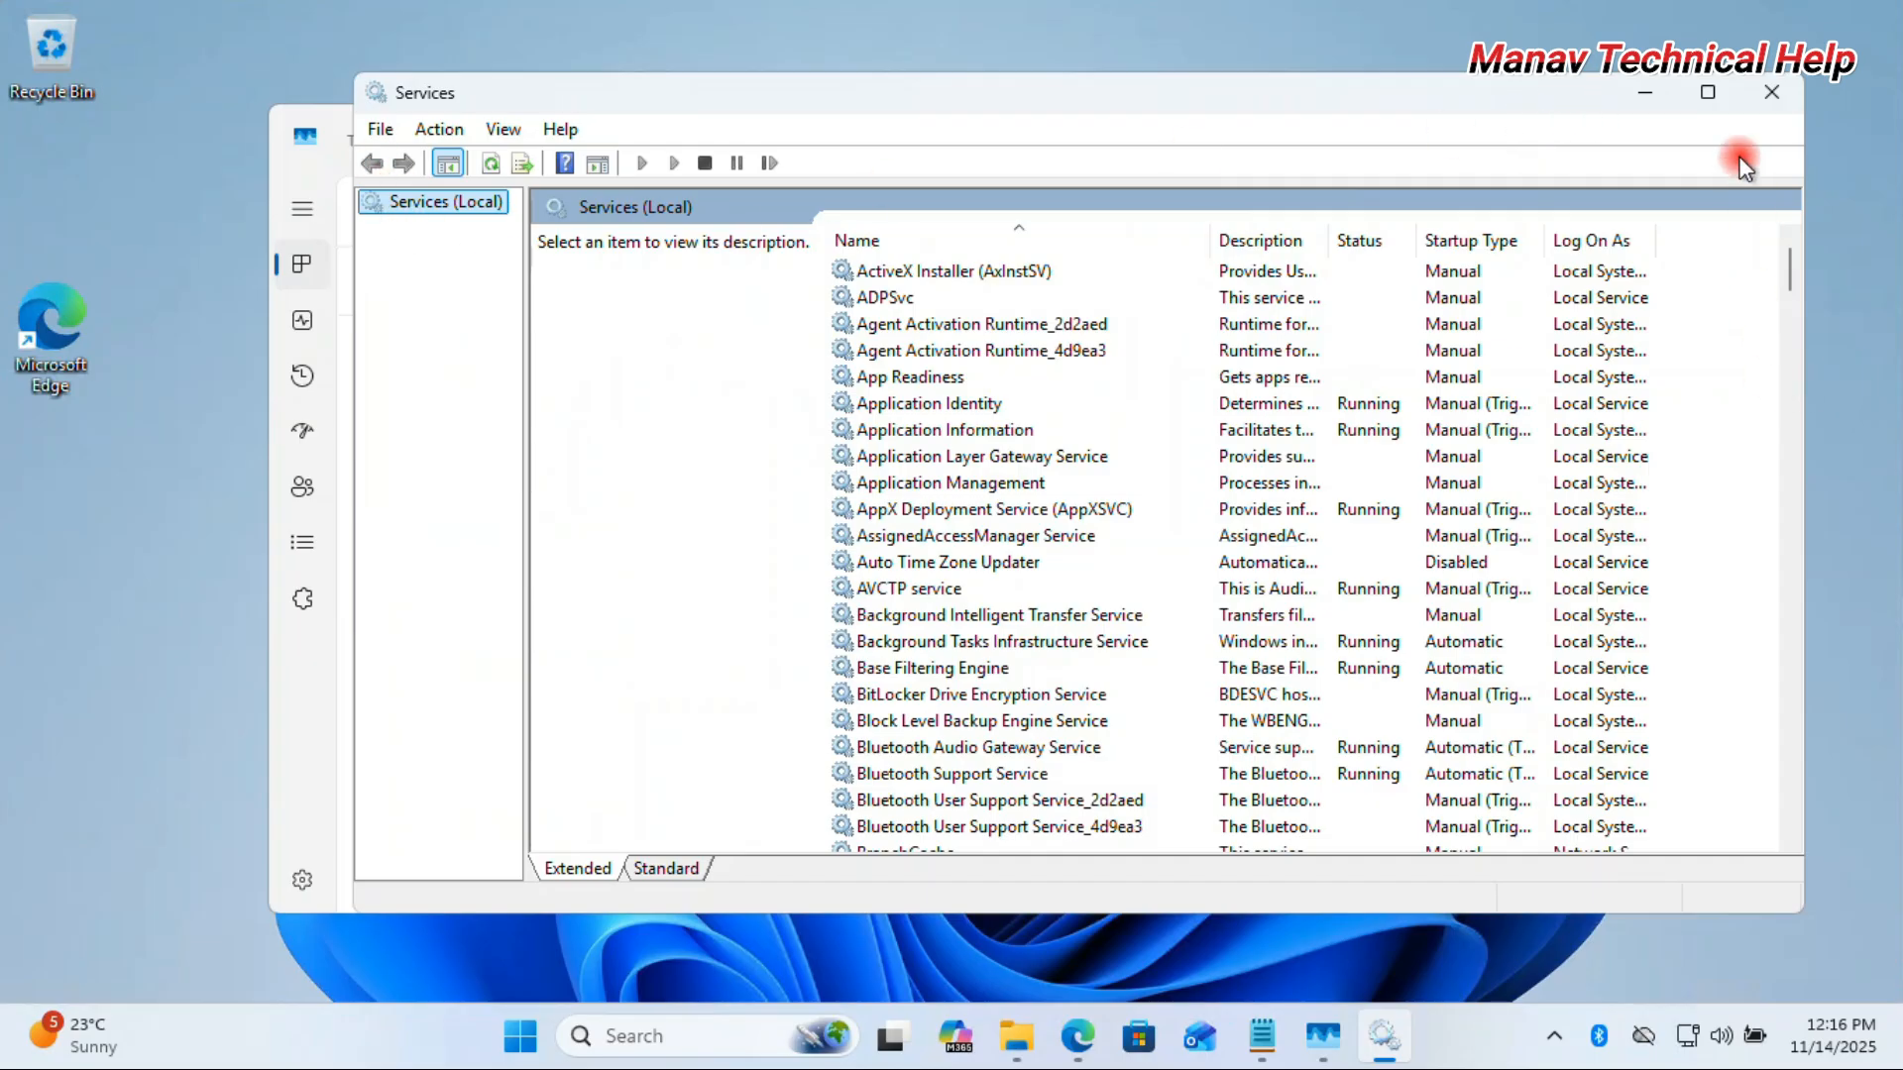
pyautogui.click(1708, 95)
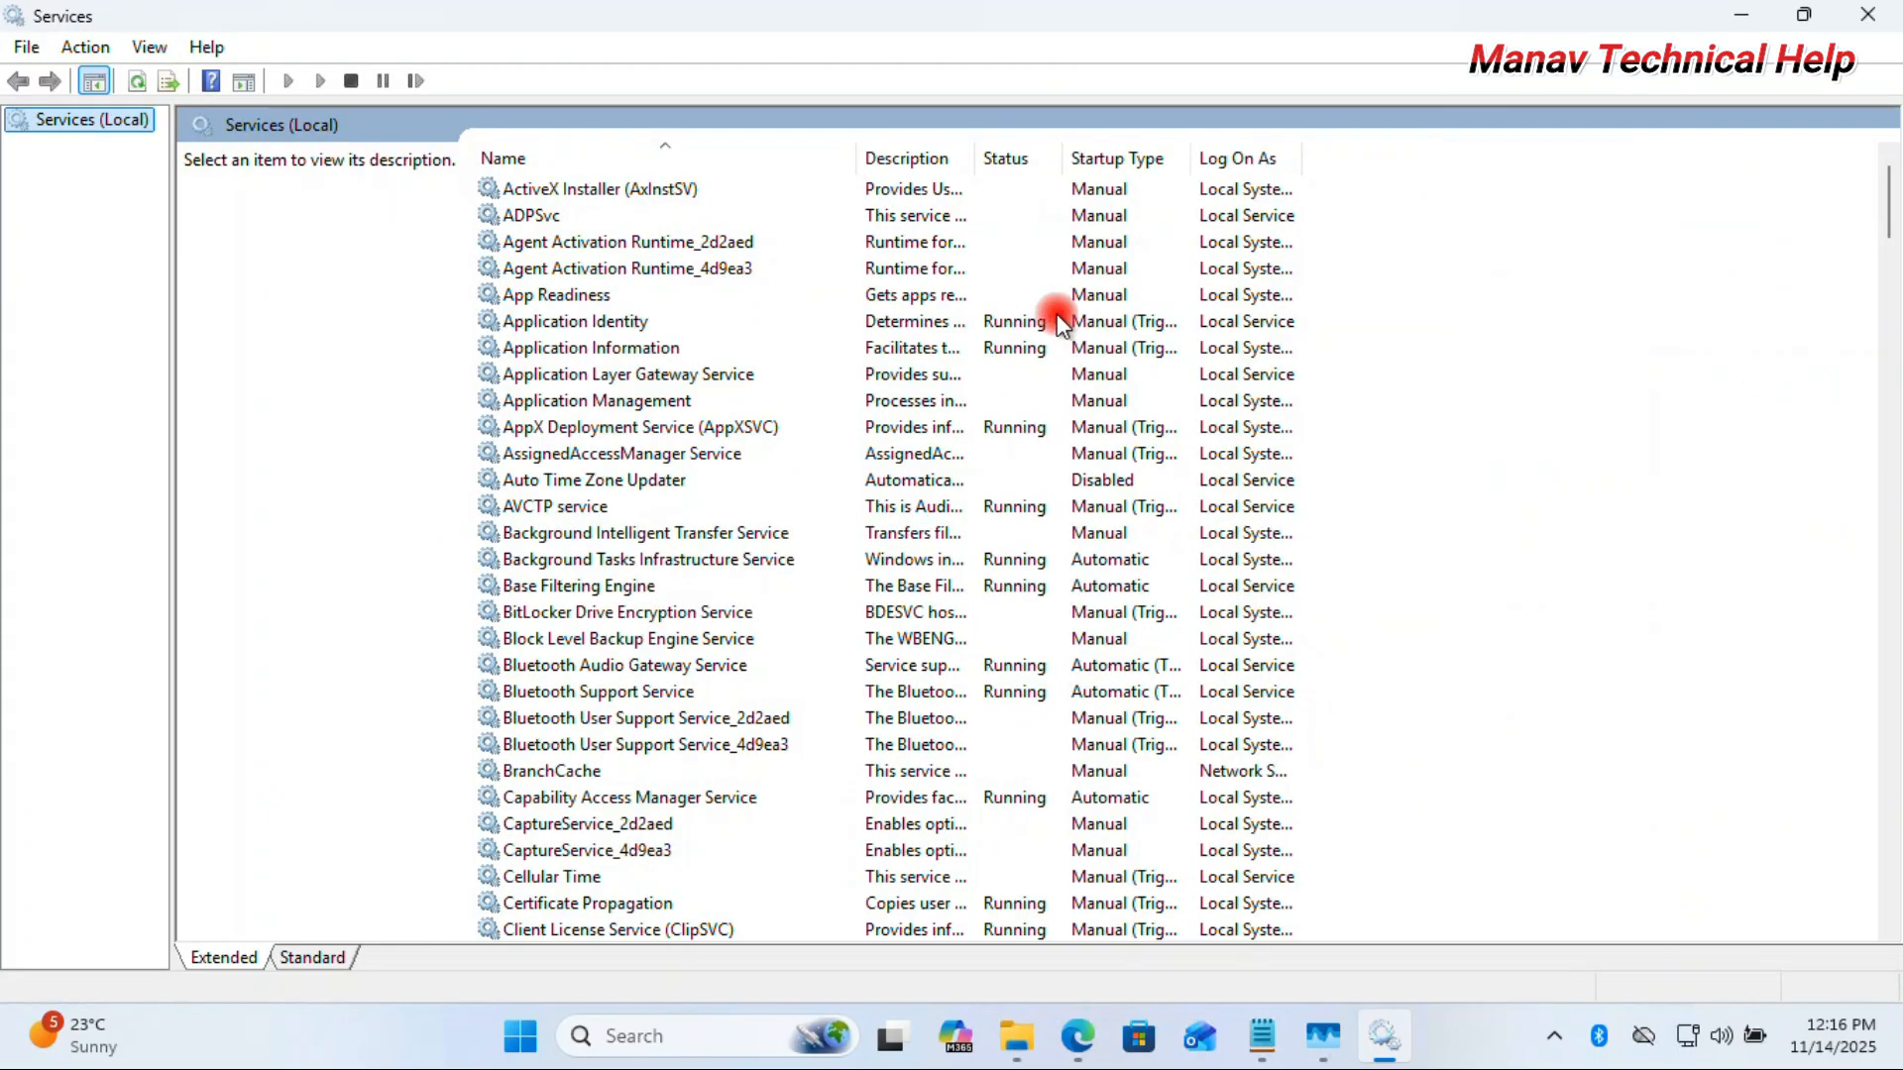
# Step: Locate the WLAN AutoConfig service in the services list and open its properties
pyautogui.click(658, 534)
pyautogui.press('w')
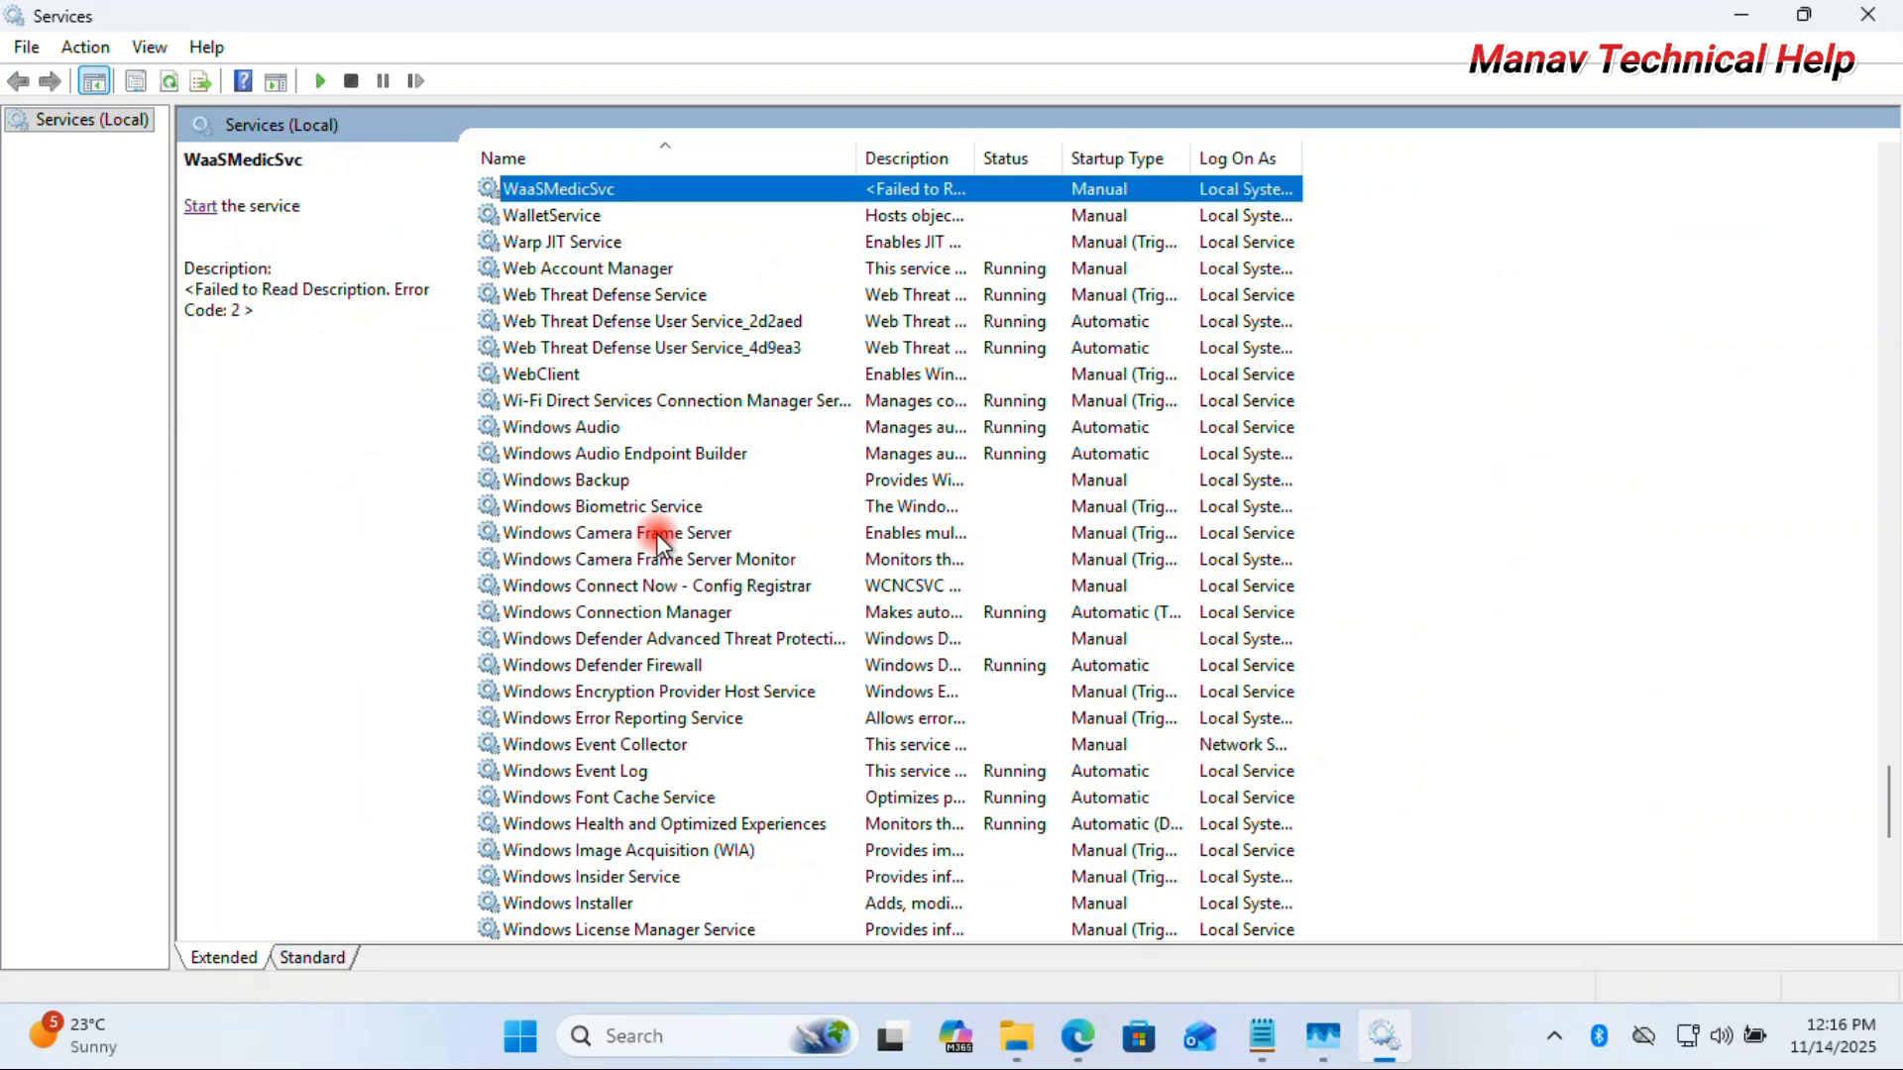
pyautogui.scroll(-3, 655, 530)
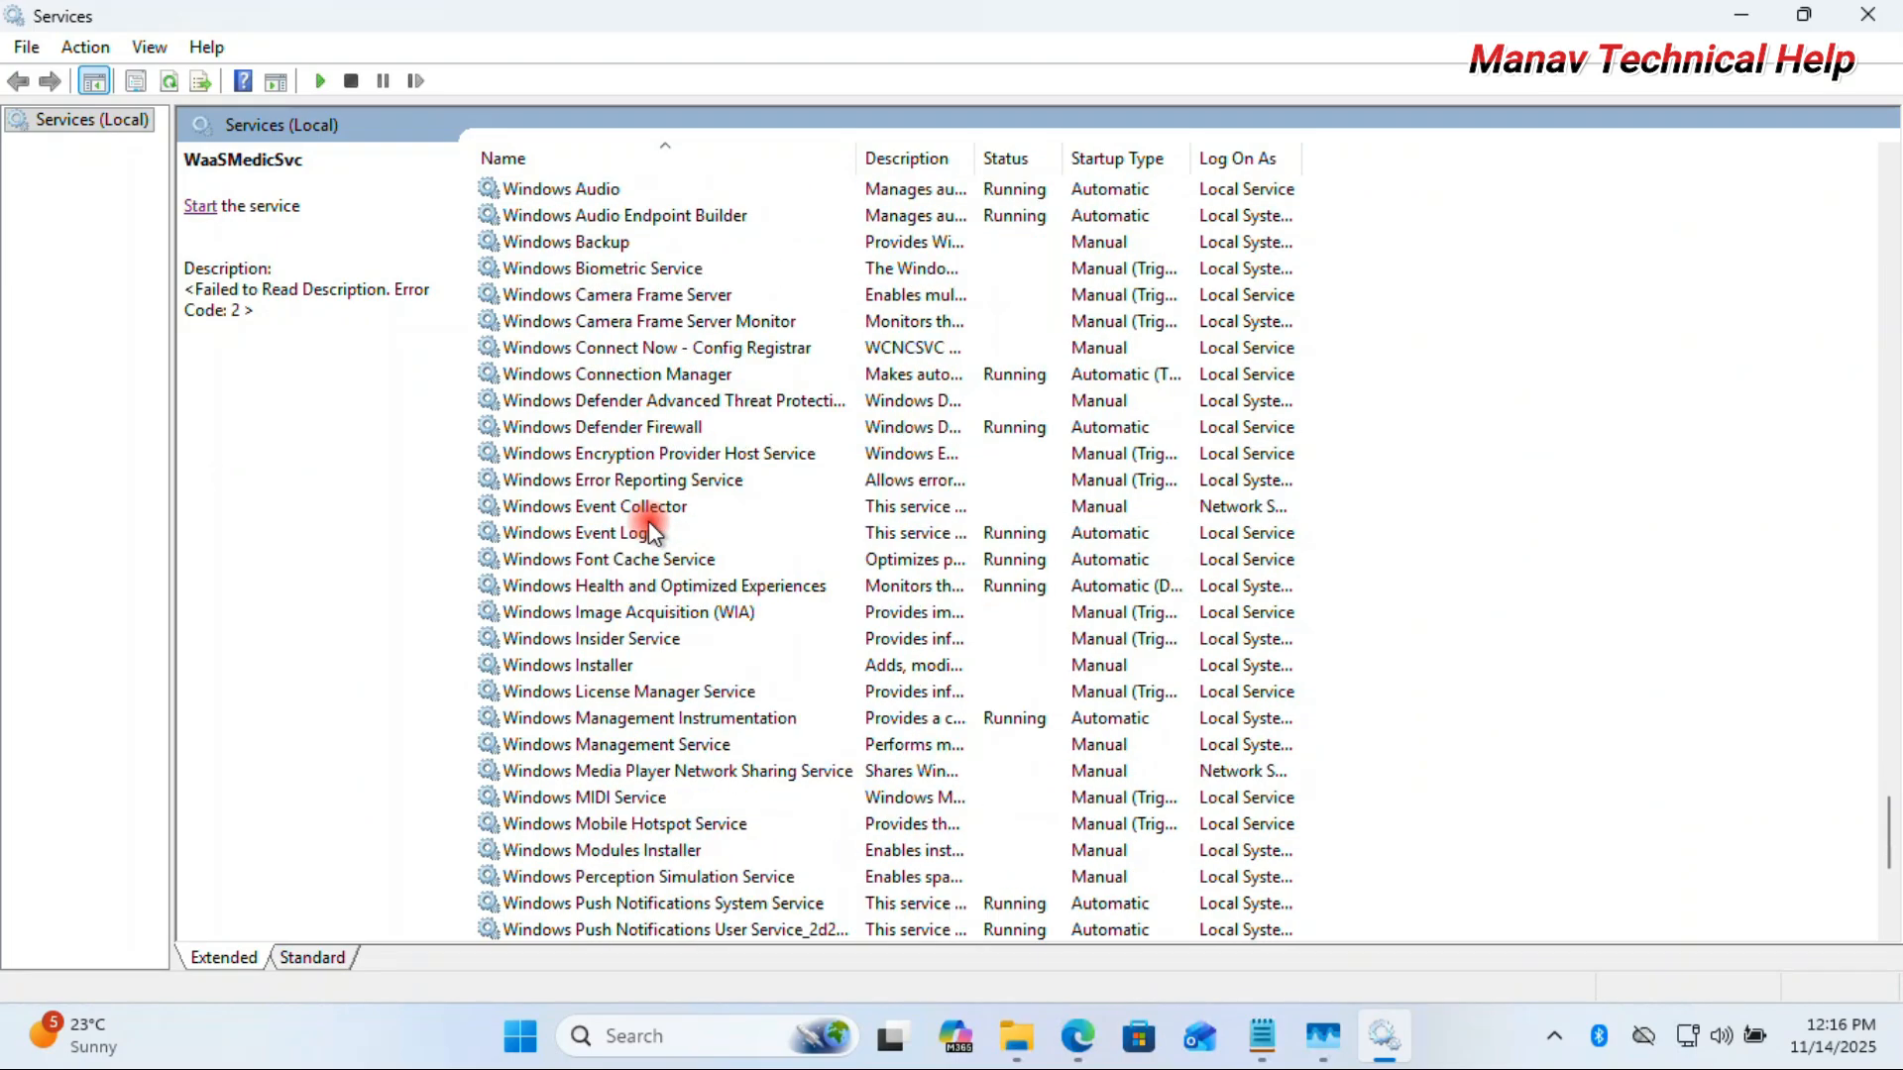
pyautogui.scroll(-2, 650, 525)
pyautogui.scroll(-2, 649, 521)
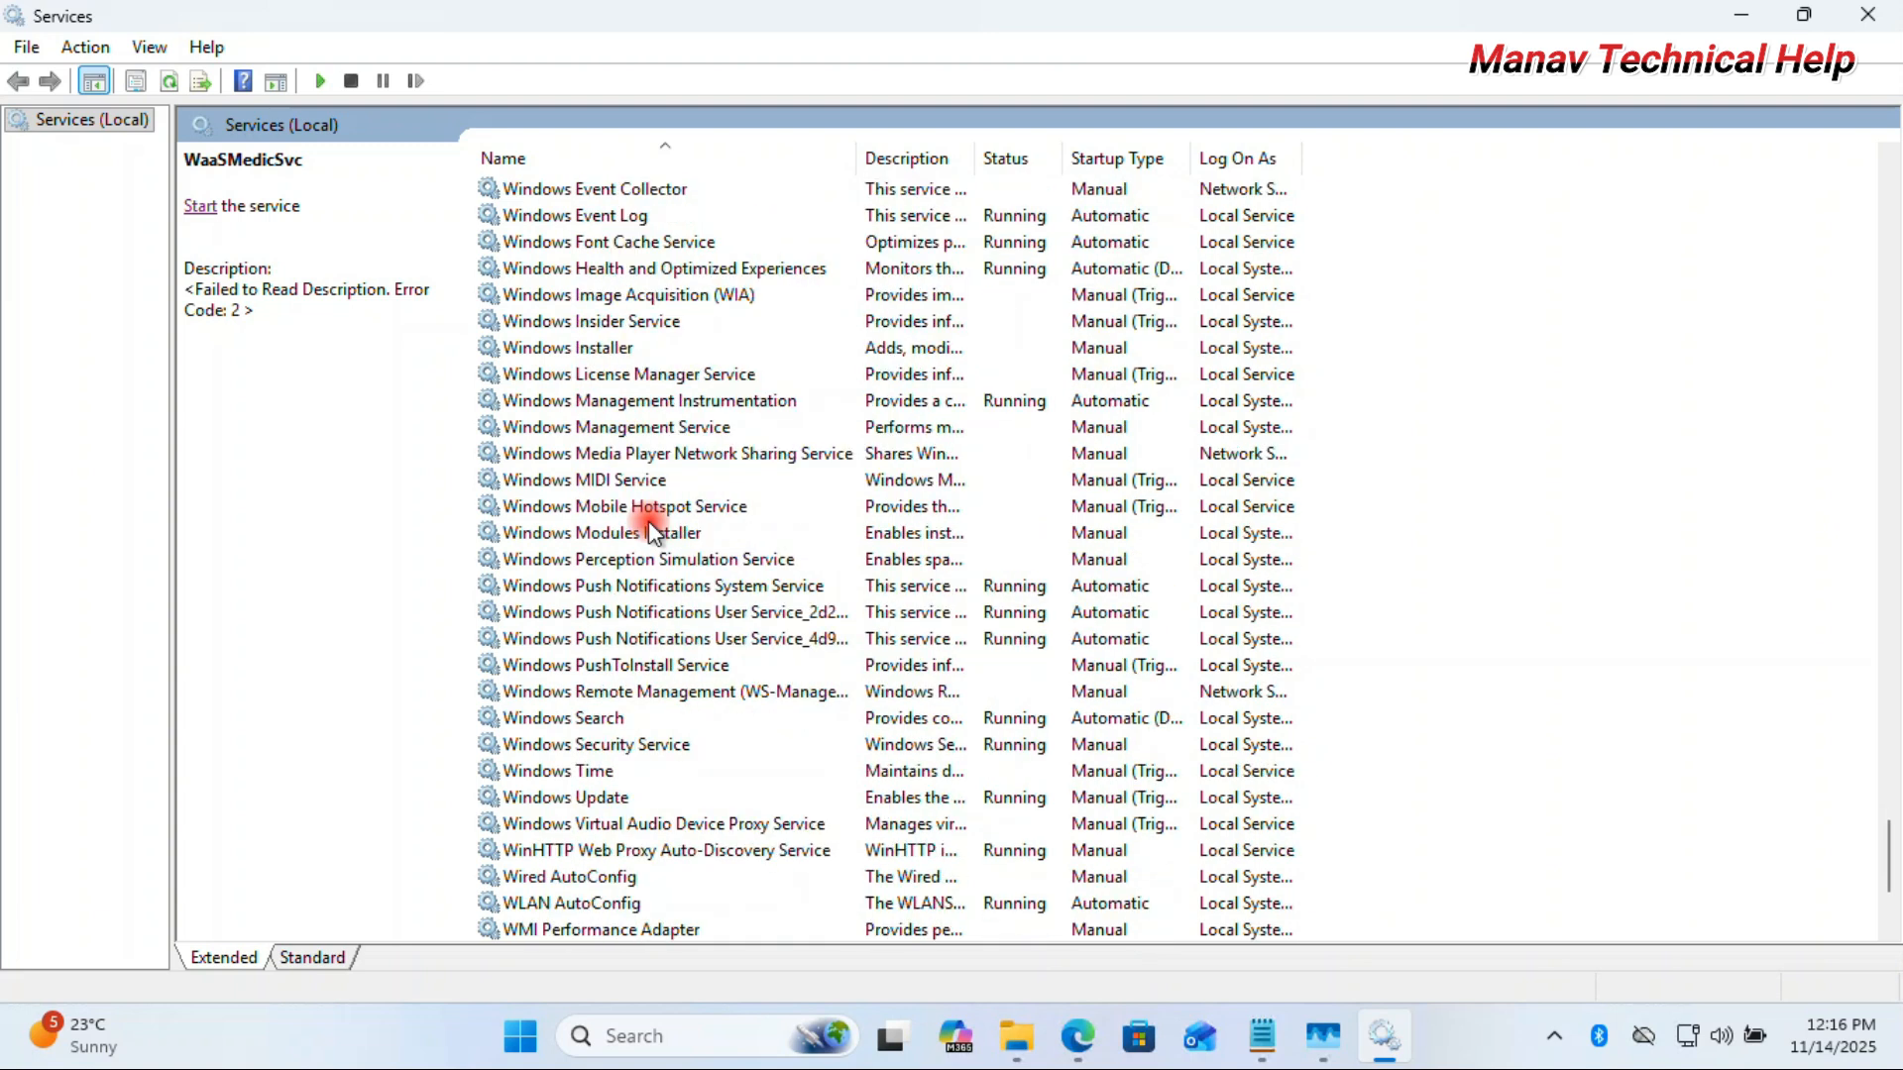
pyautogui.scroll(-1, 648, 520)
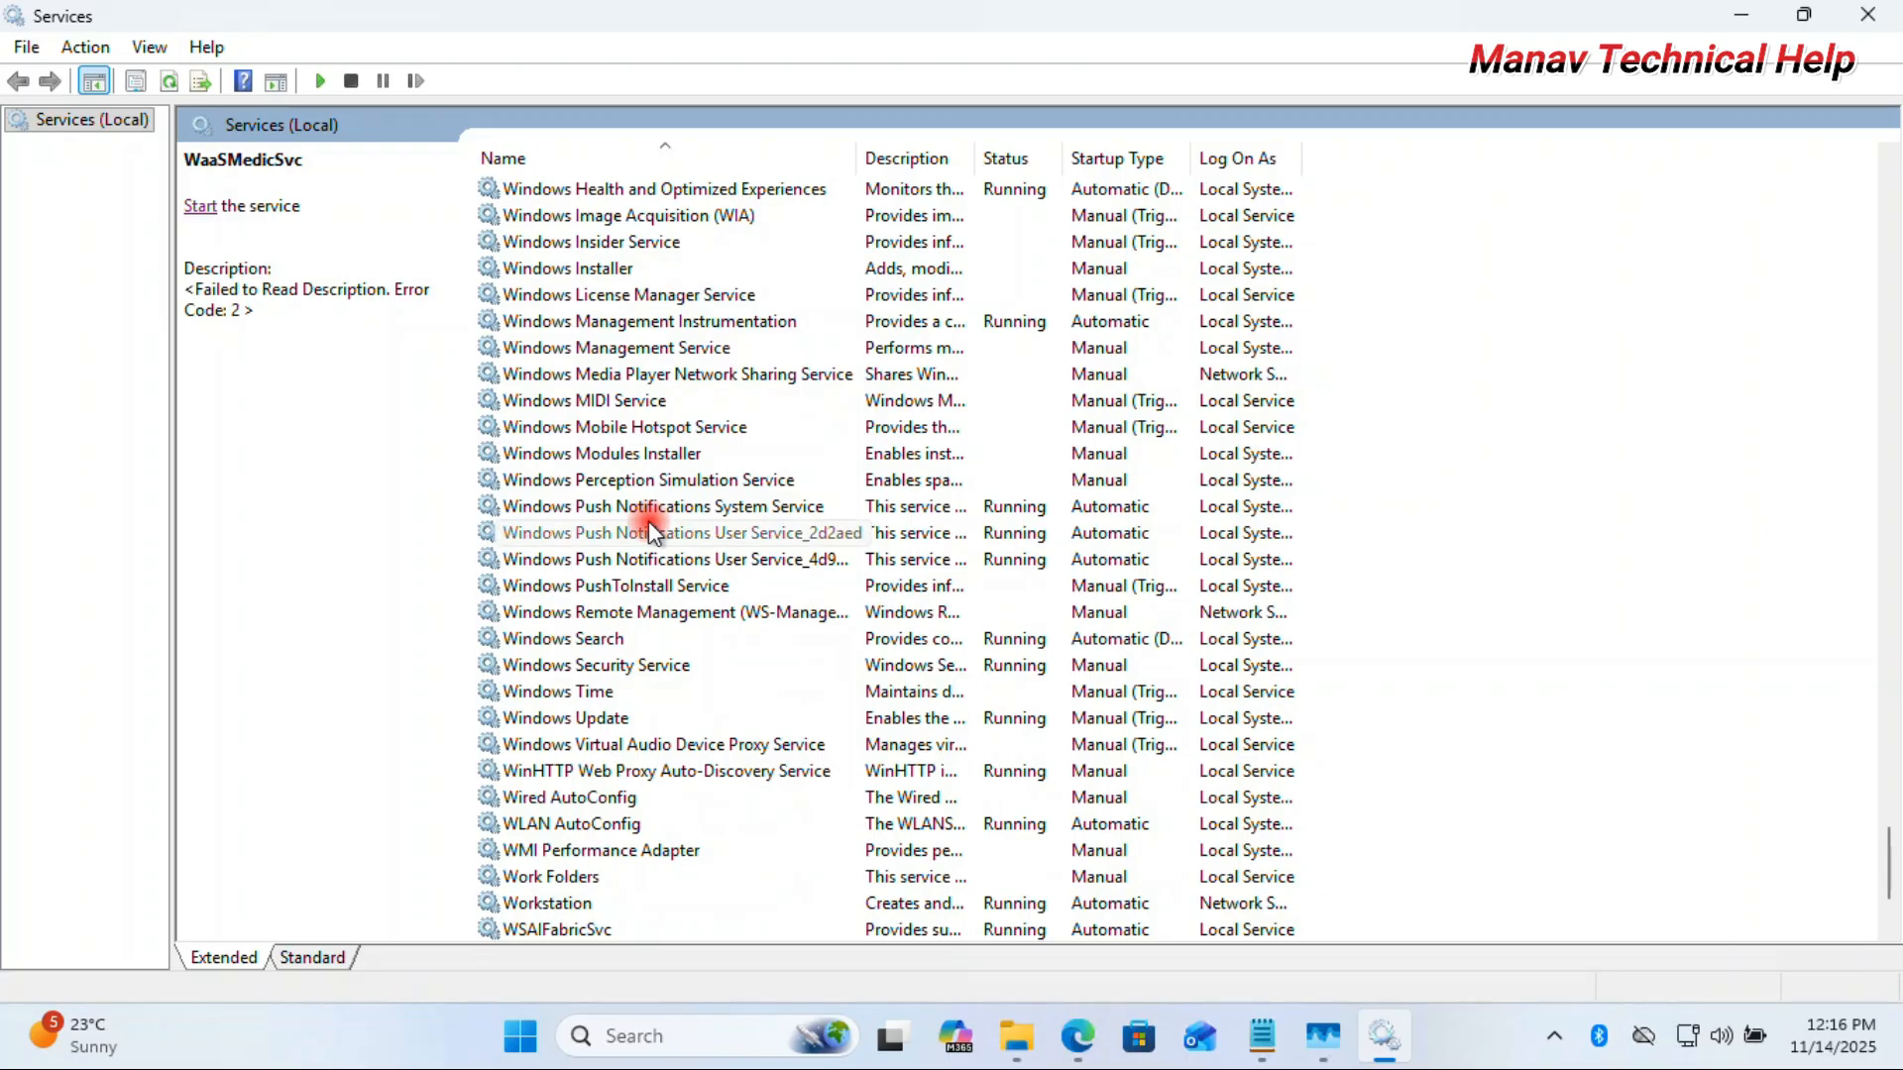
pyautogui.scroll(-1, 648, 520)
pyautogui.click(575, 746)
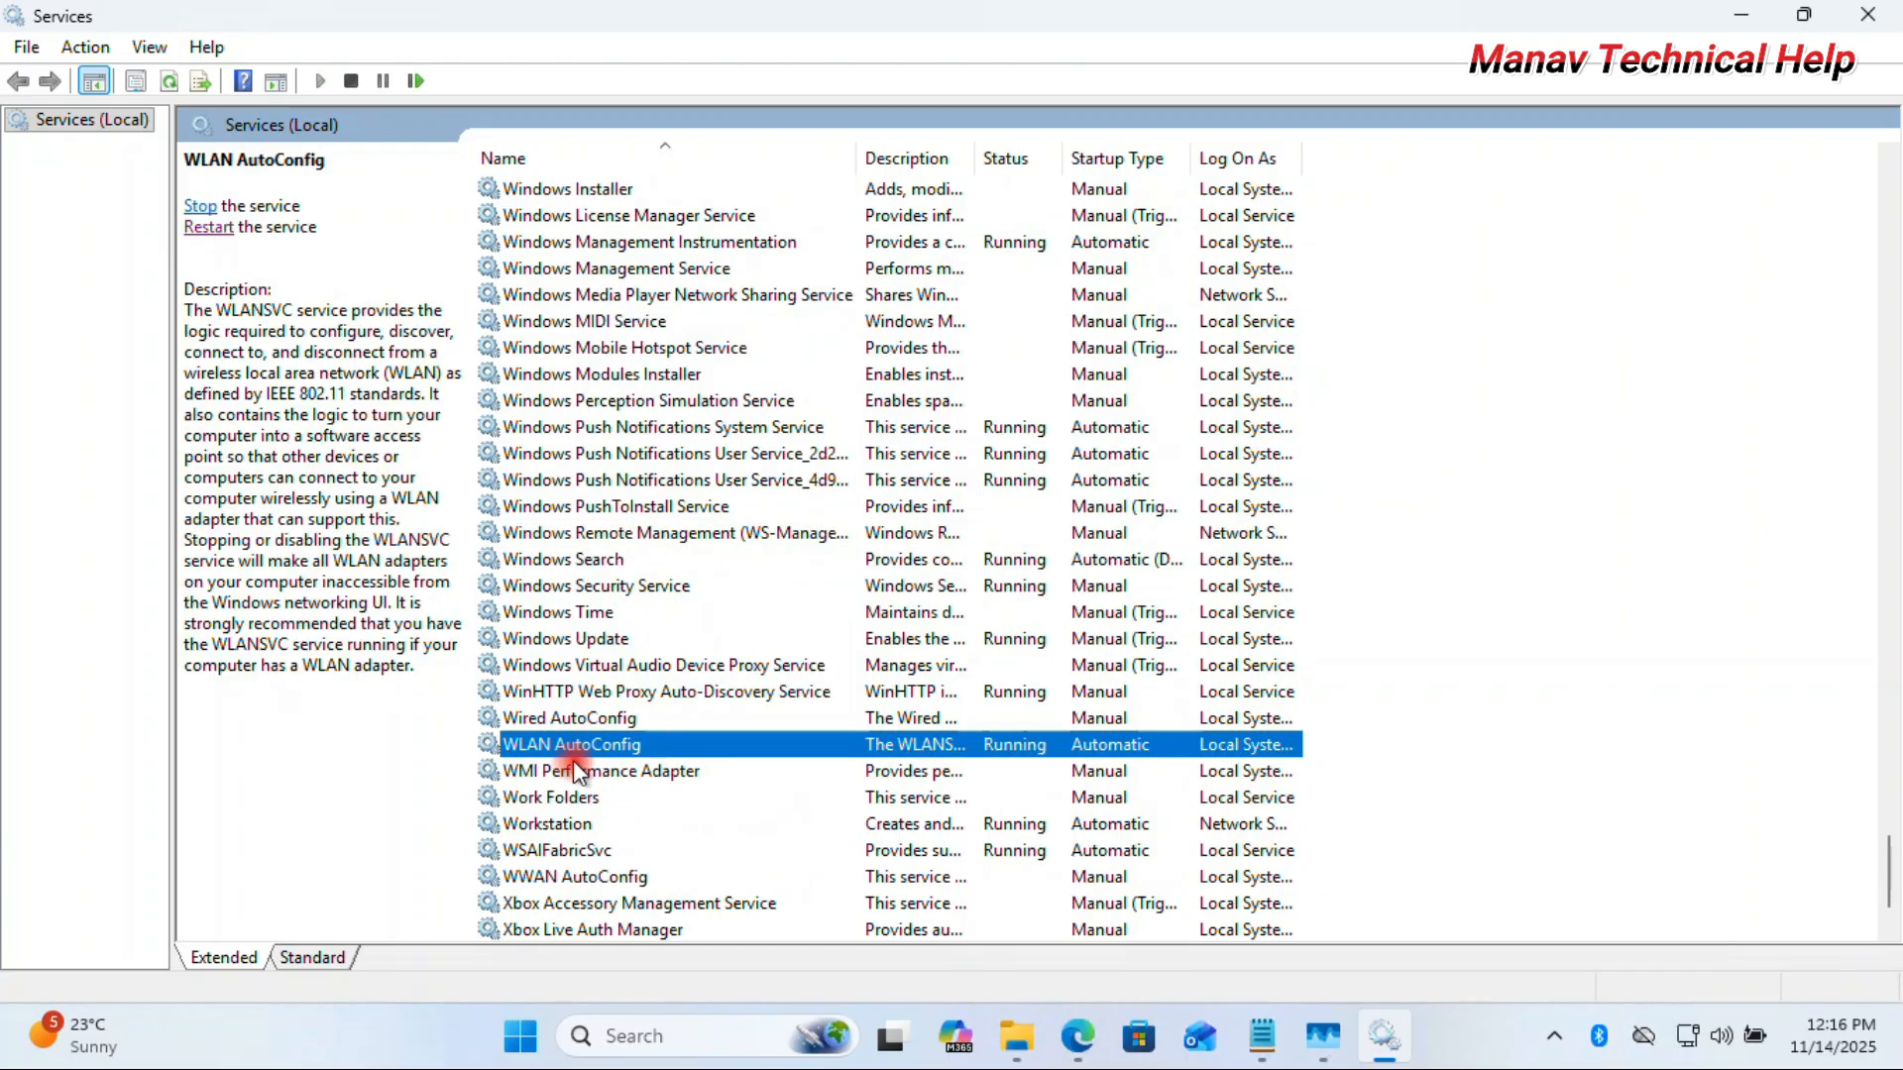
pyautogui.click(539, 721)
pyautogui.click(624, 749)
pyautogui.rightClick(575, 741)
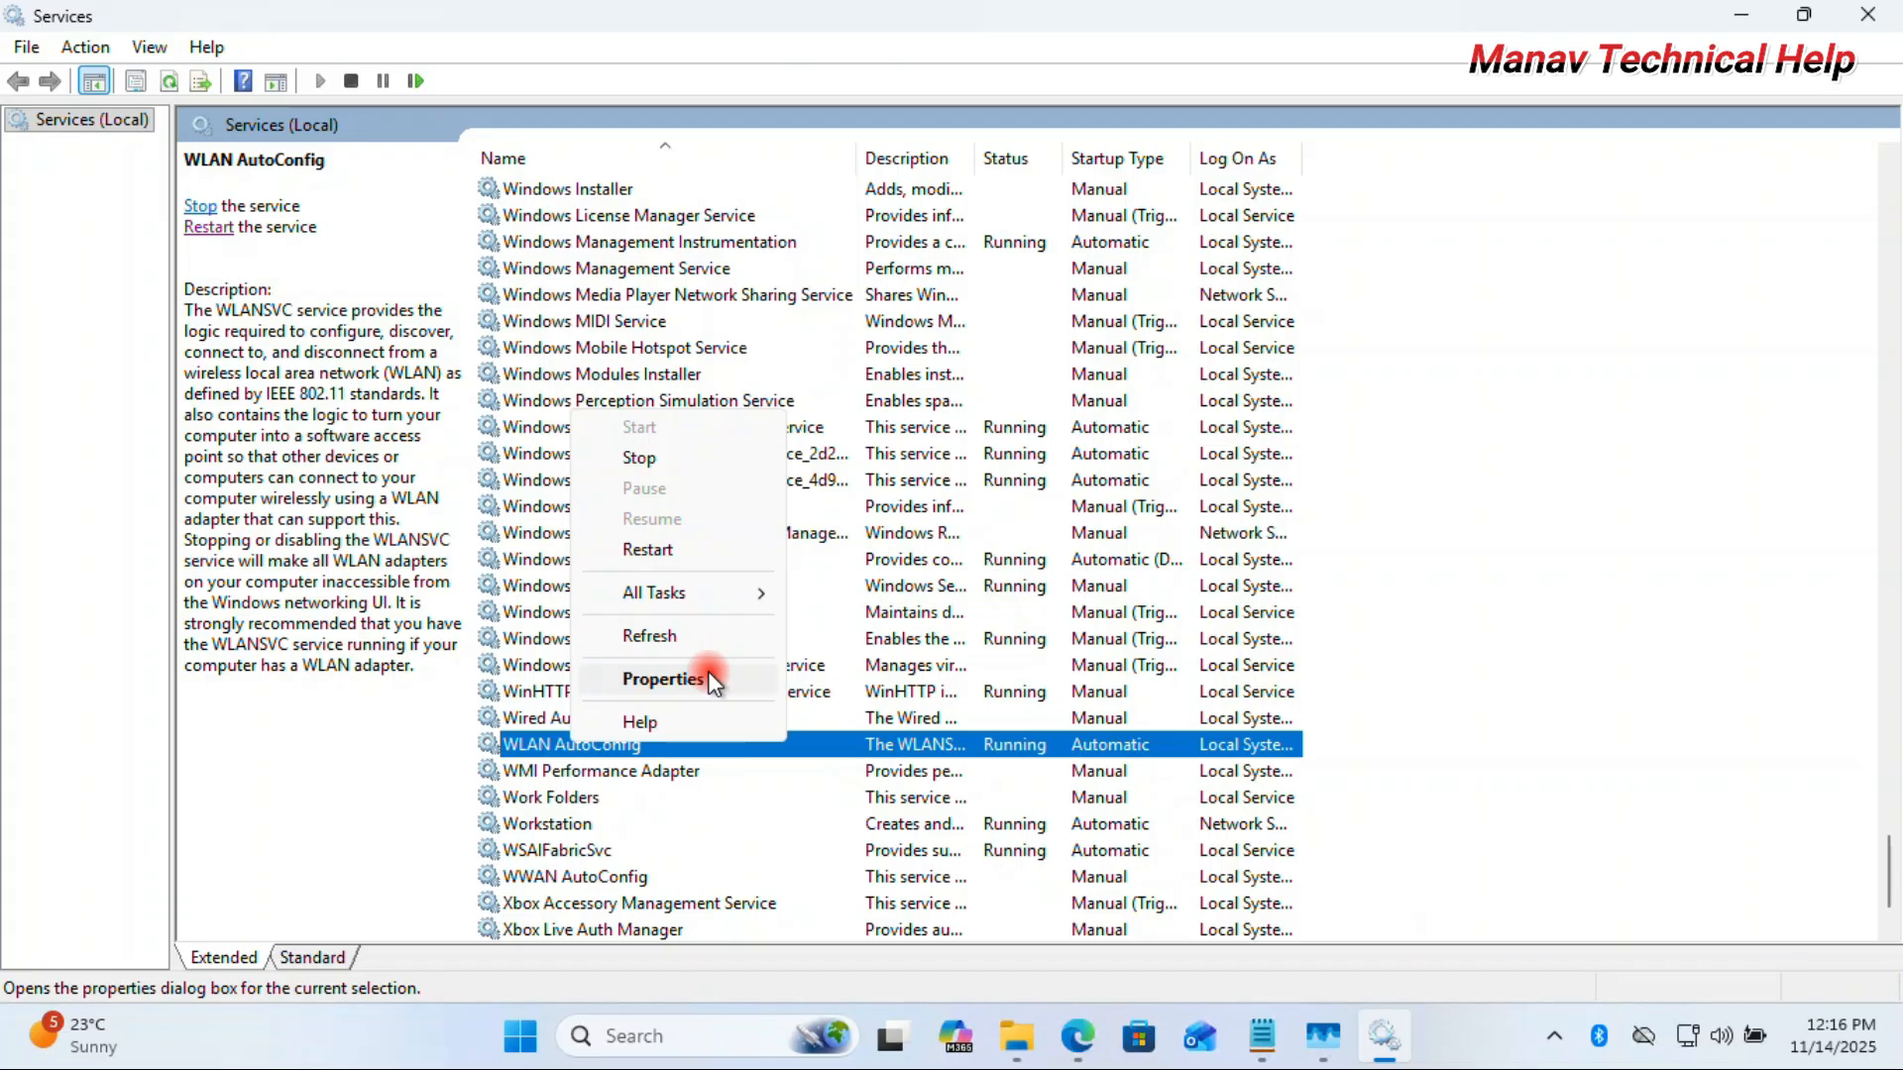
pyautogui.click(707, 678)
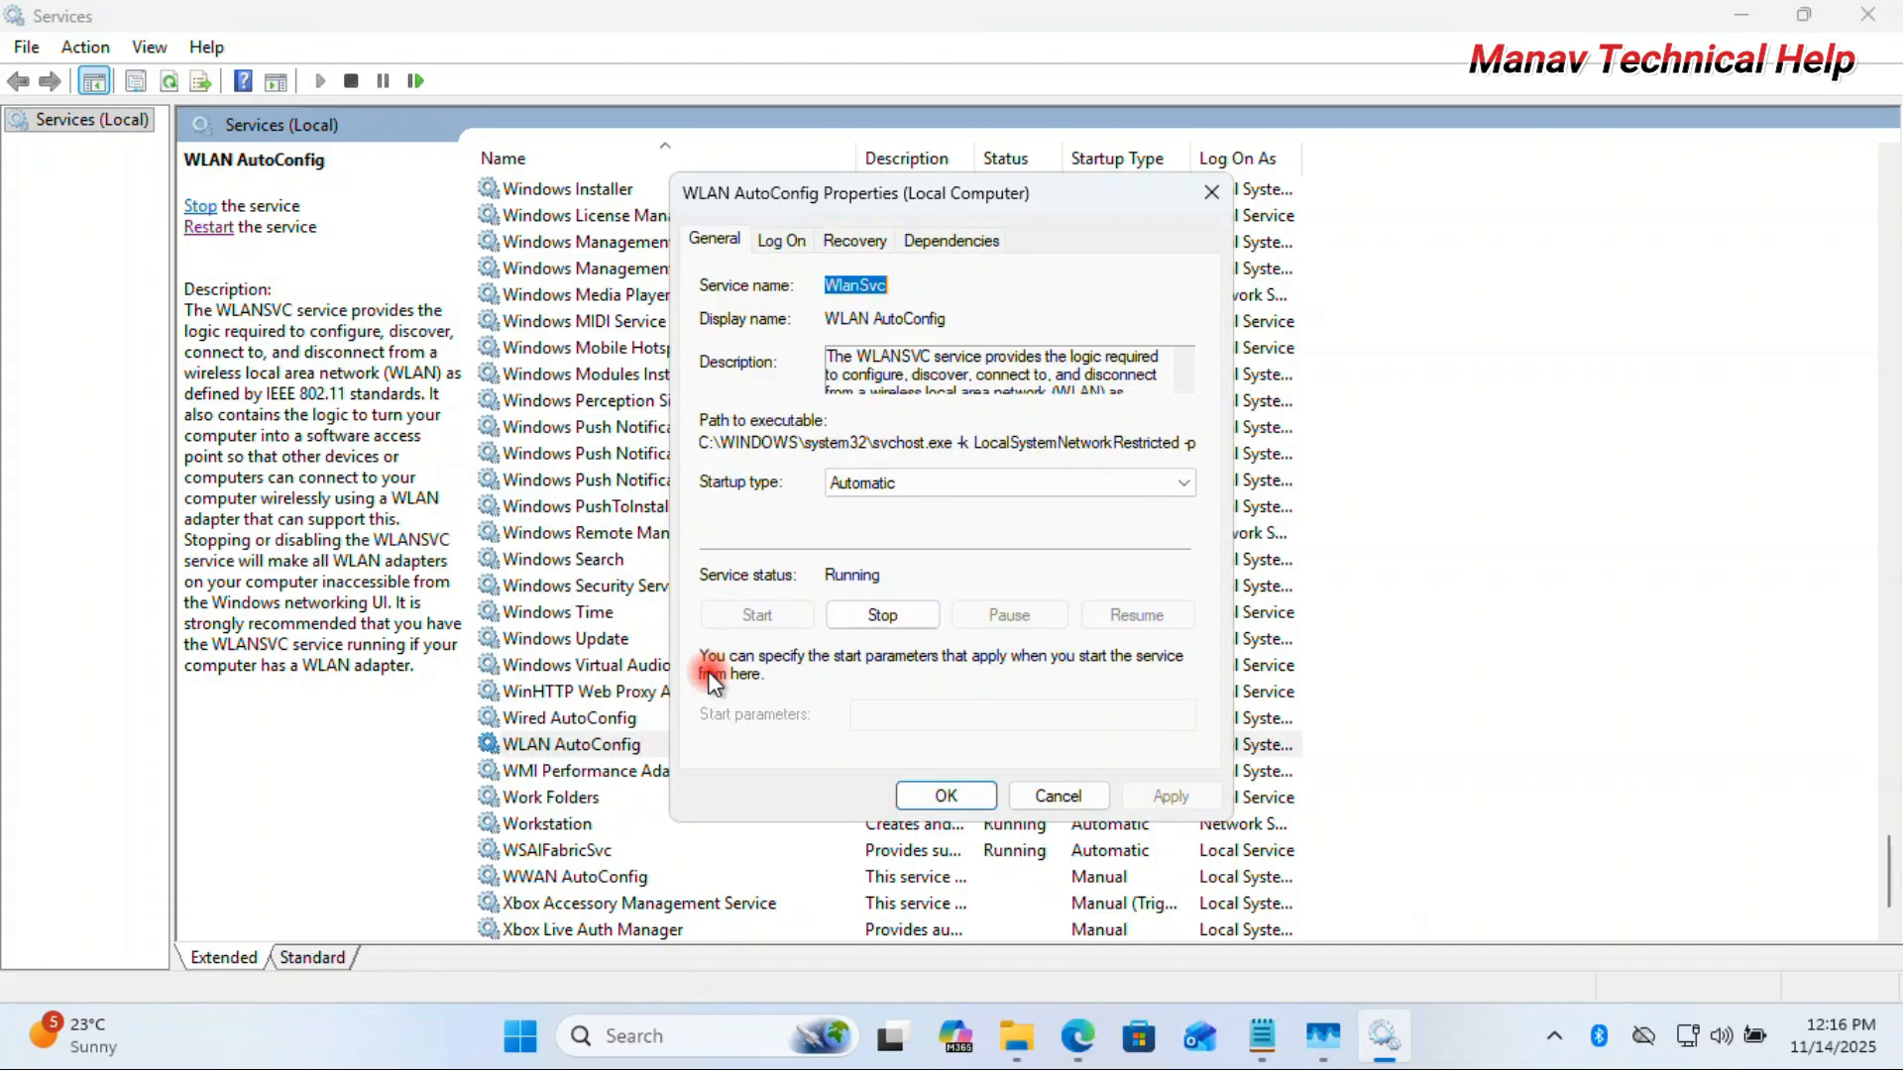
# Step: Set the WLAN AutoConfig startup type to Automatic, apply the setting and close the properties
pyautogui.click(895, 486)
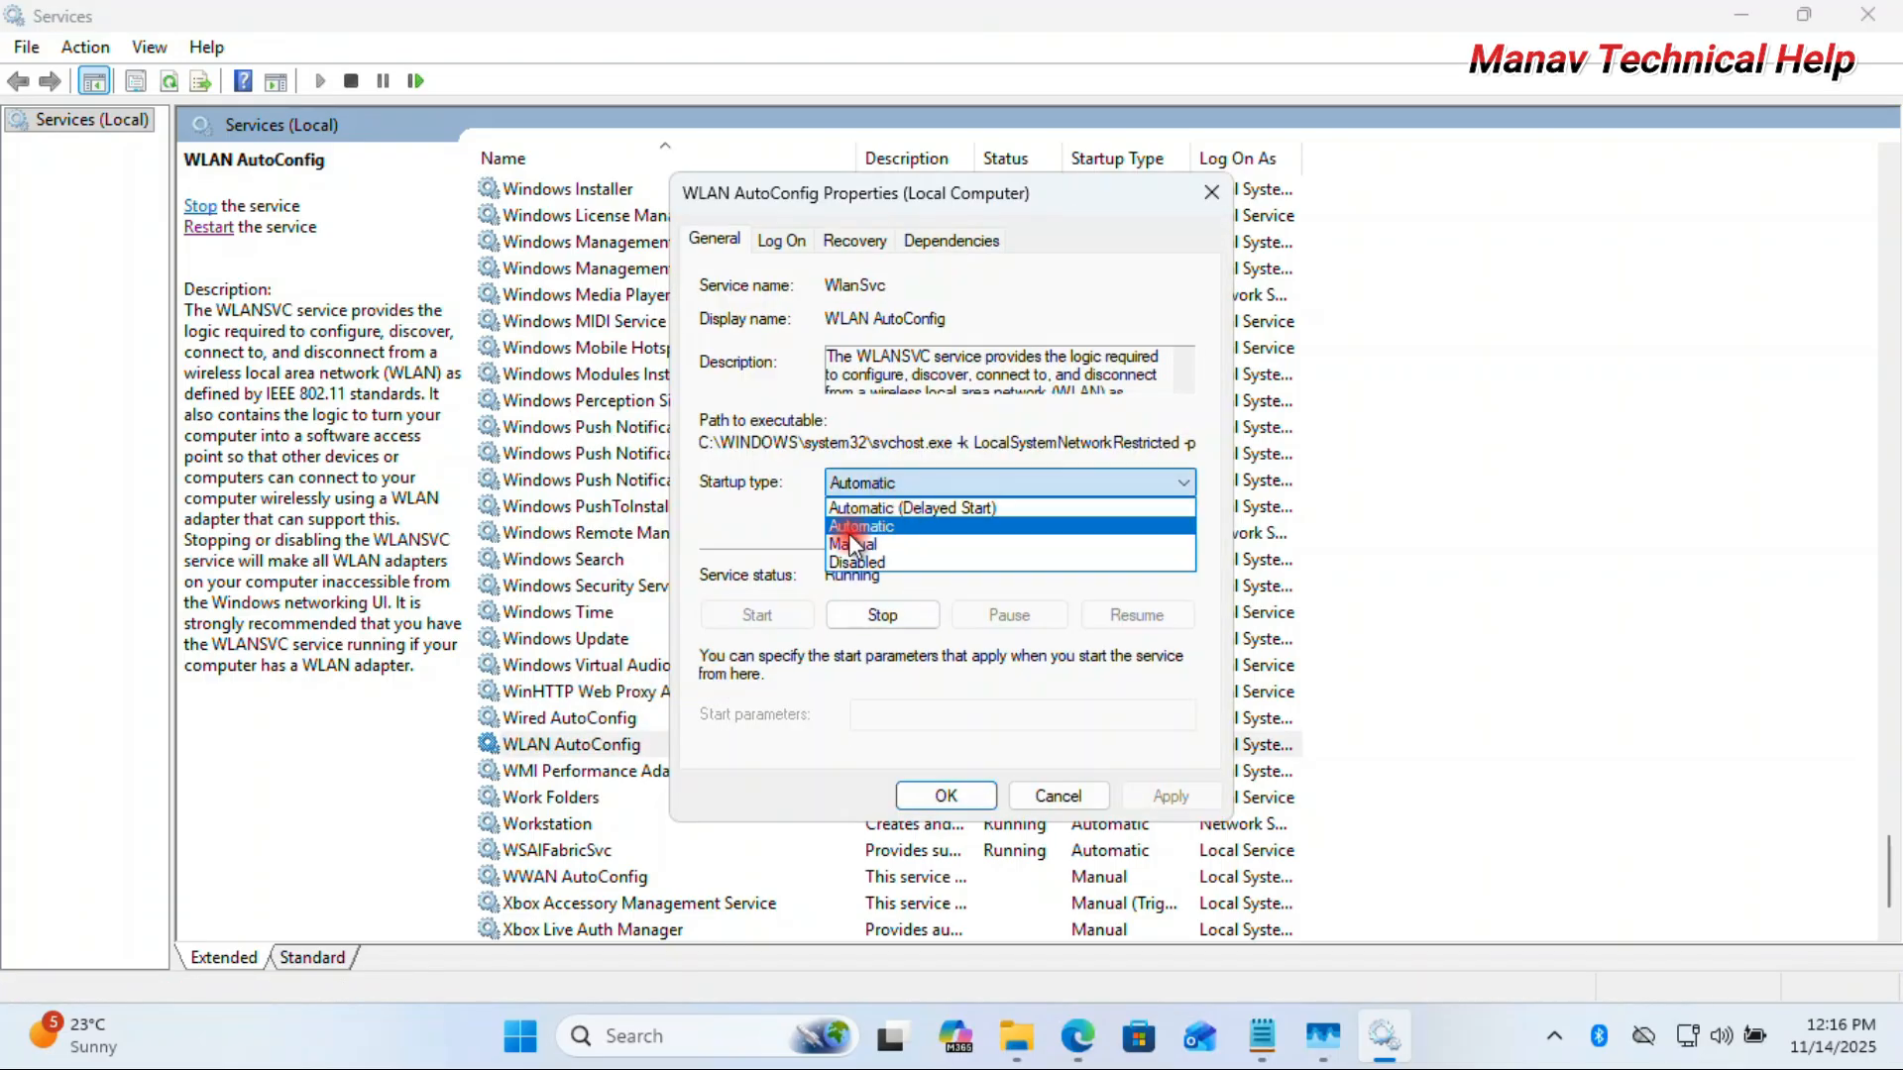
pyautogui.click(854, 562)
pyautogui.click(850, 484)
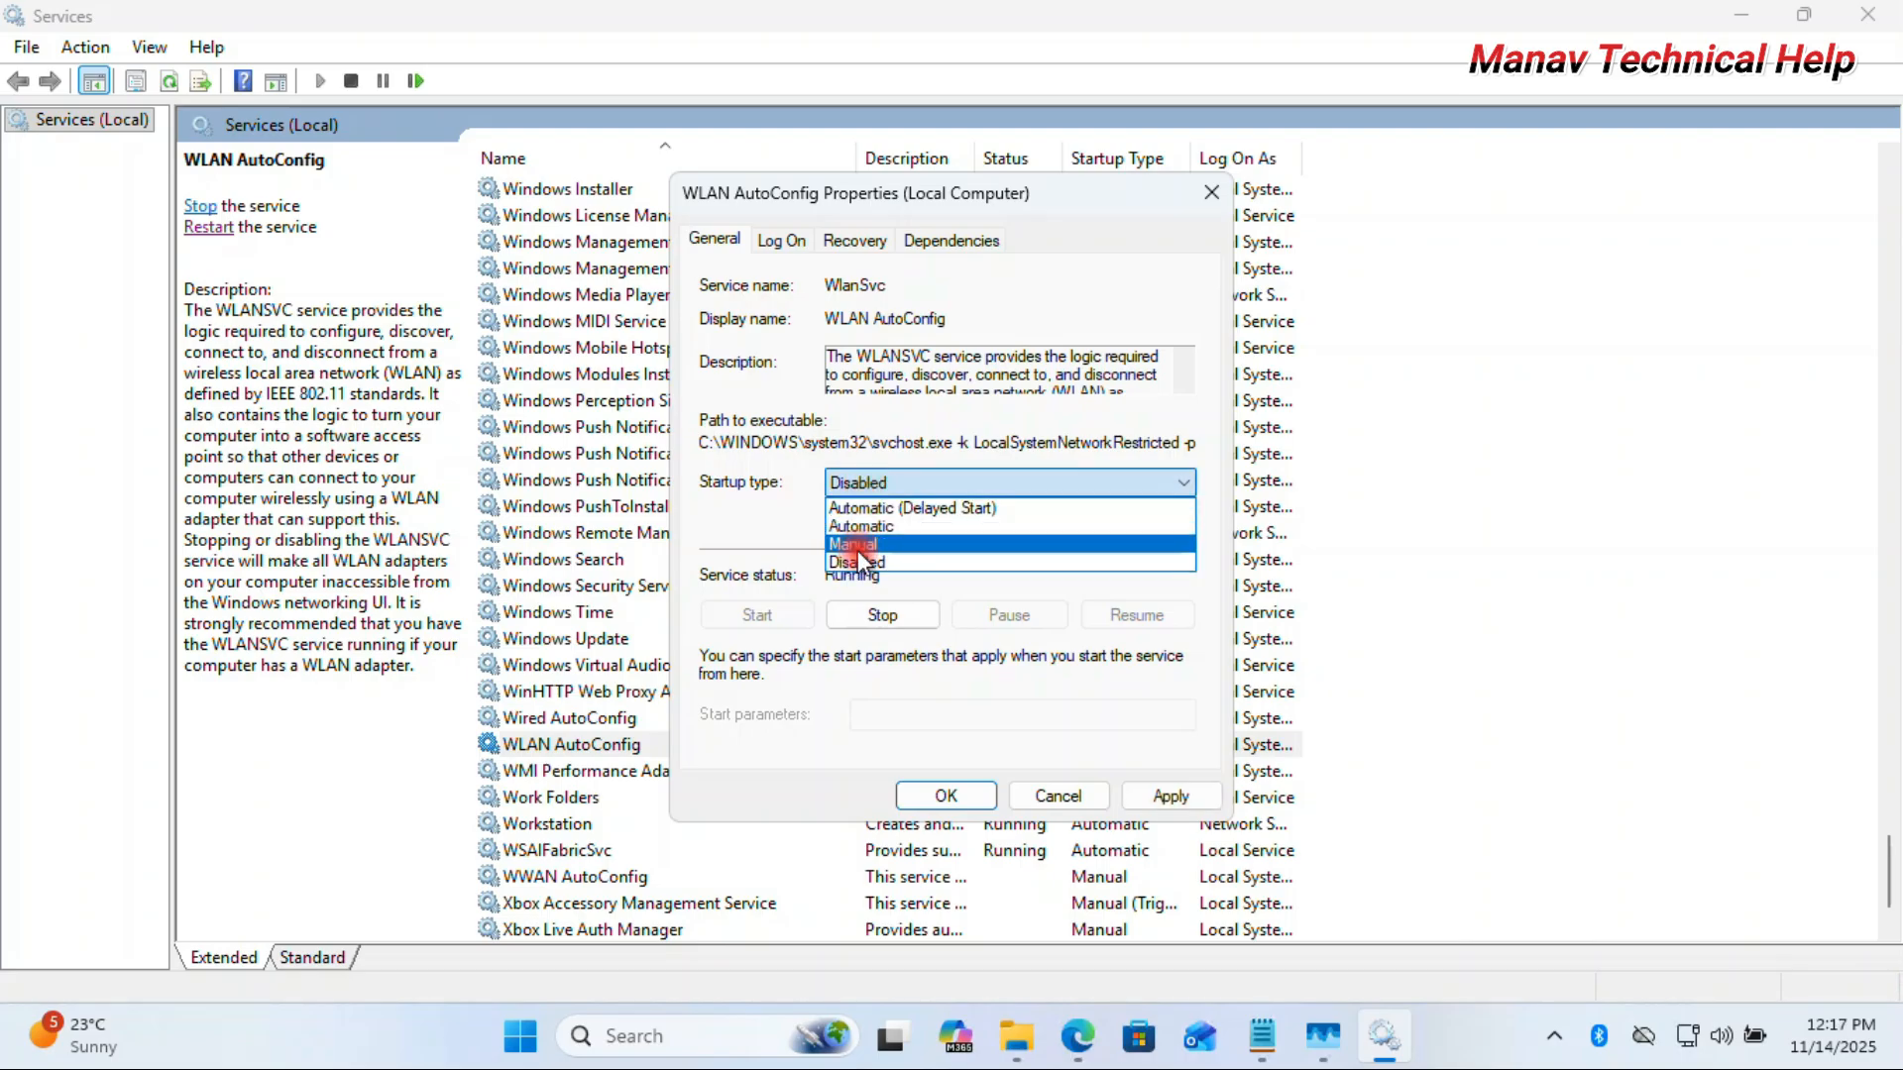
pyautogui.click(858, 547)
pyautogui.click(868, 485)
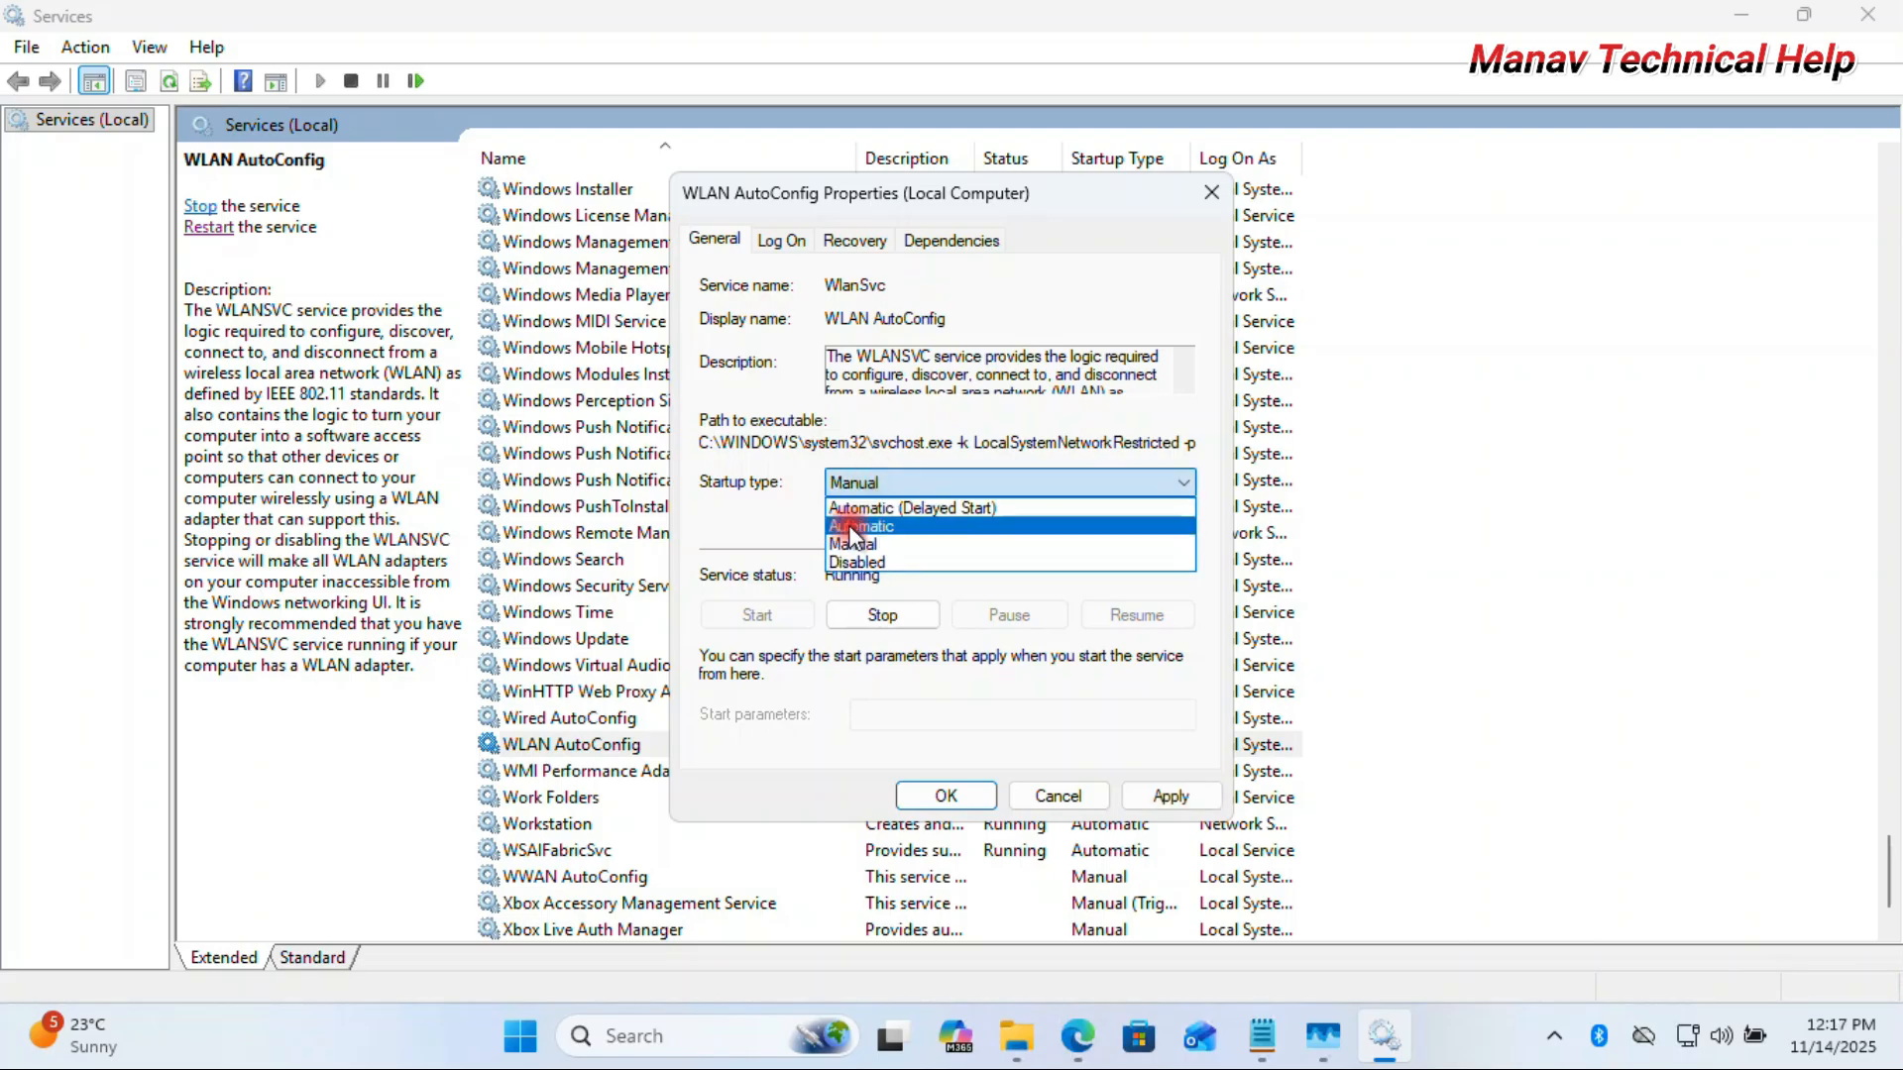
pyautogui.click(854, 529)
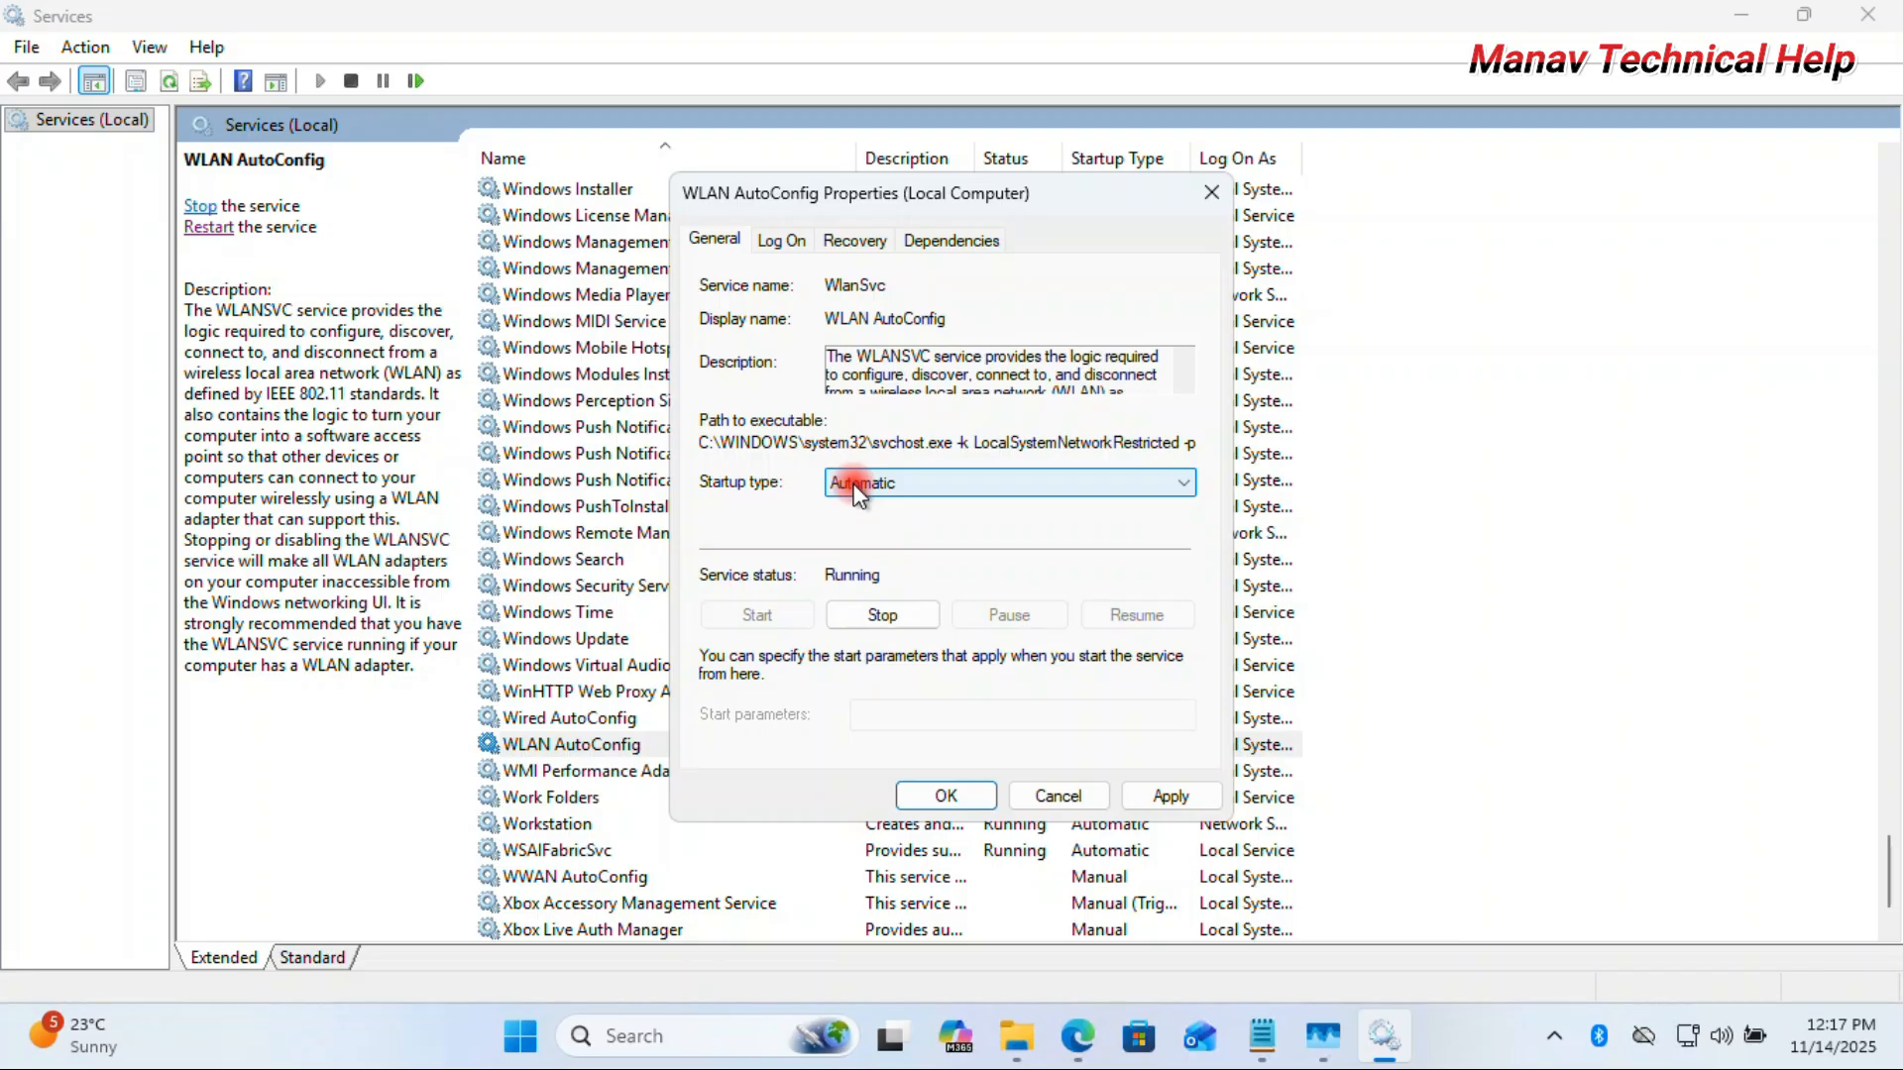
pyautogui.click(1169, 795)
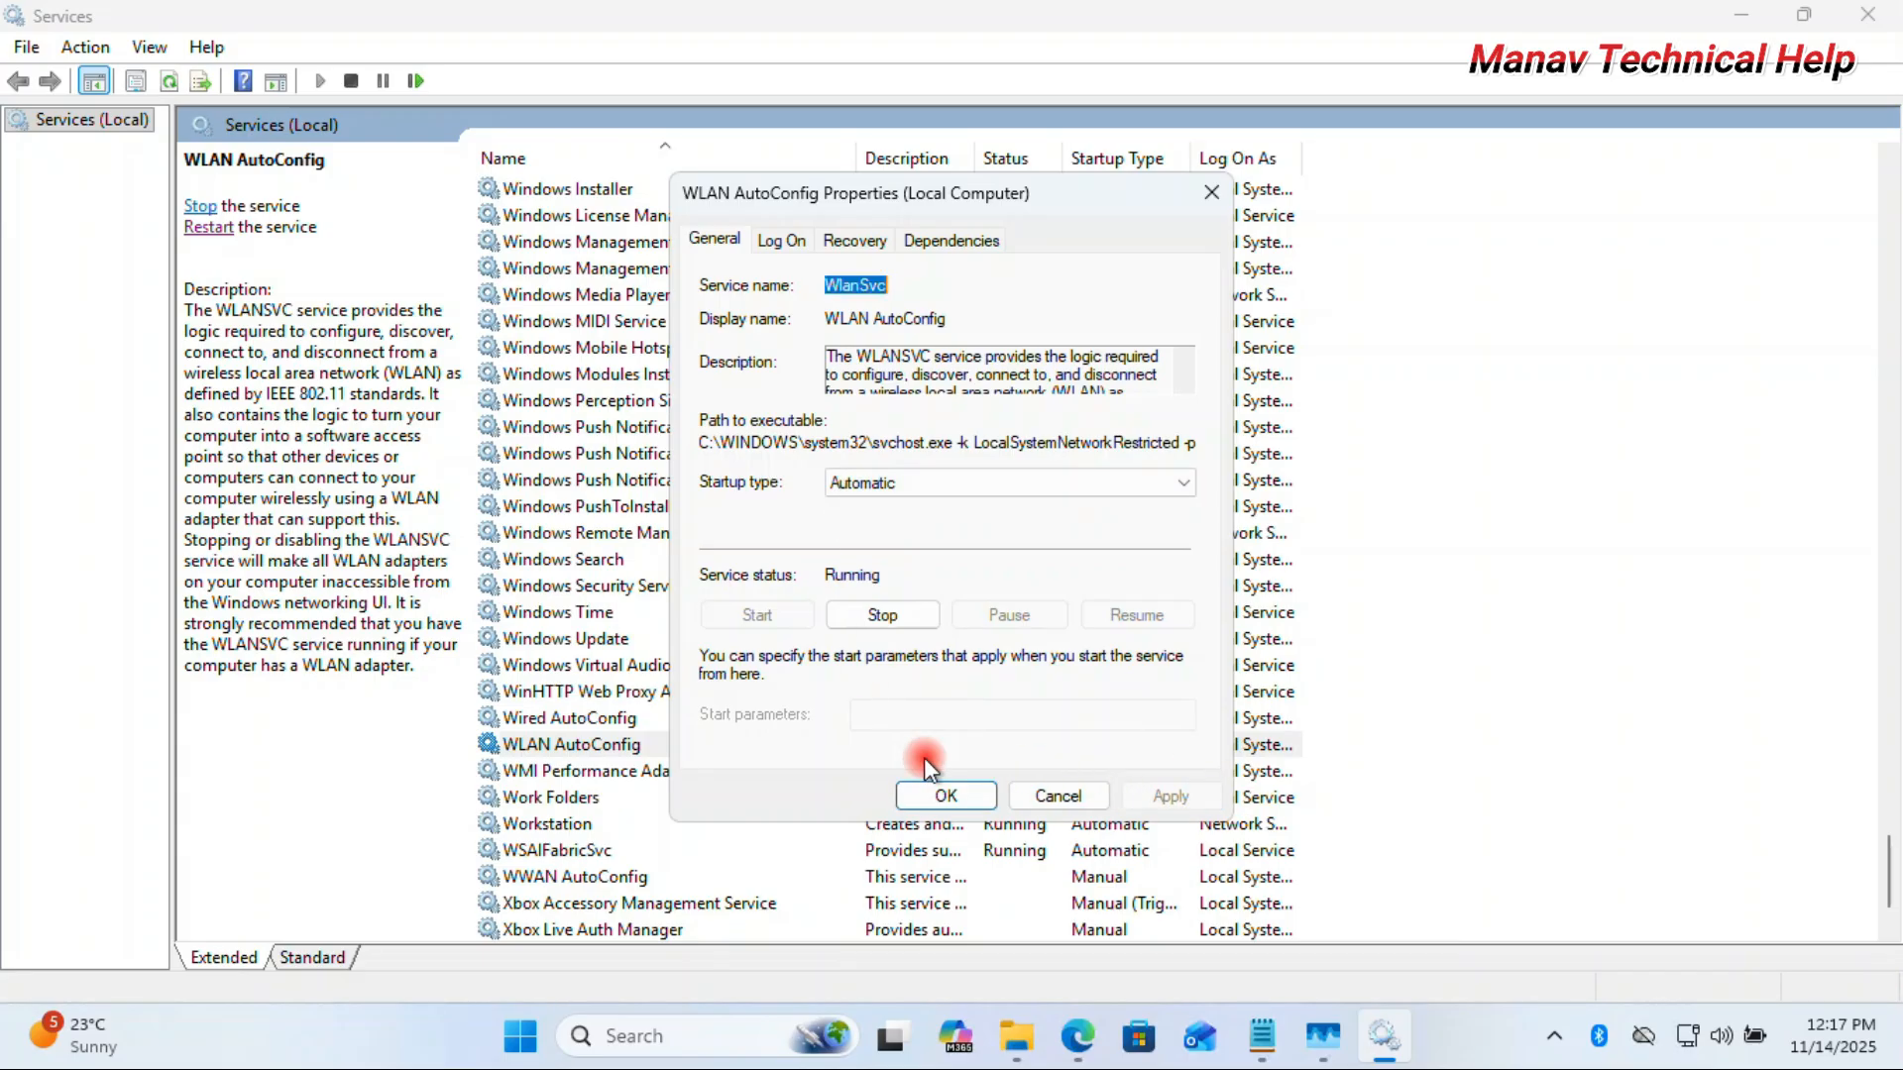
pyautogui.click(919, 799)
# Step: Restart the WLAN AutoConfig service and close both Services and Task Manager
pyautogui.click(848, 747)
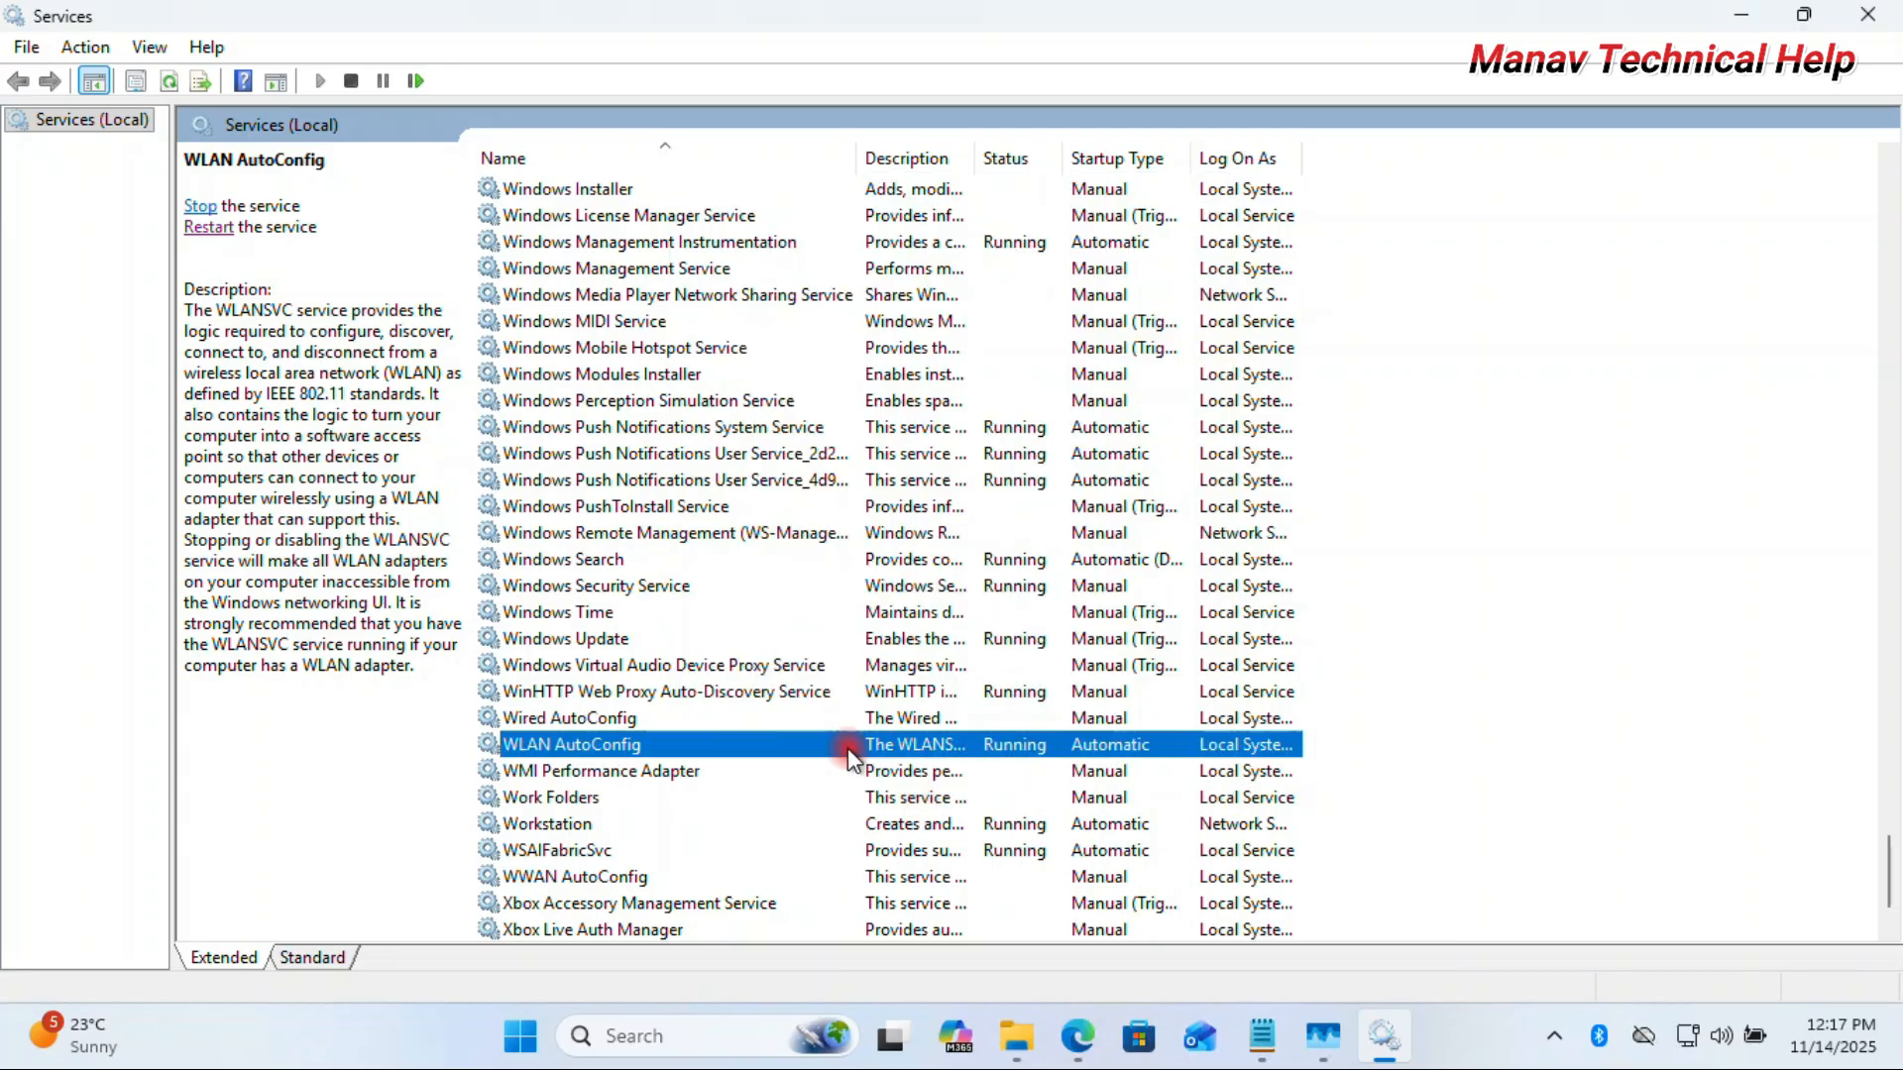
pyautogui.click(210, 228)
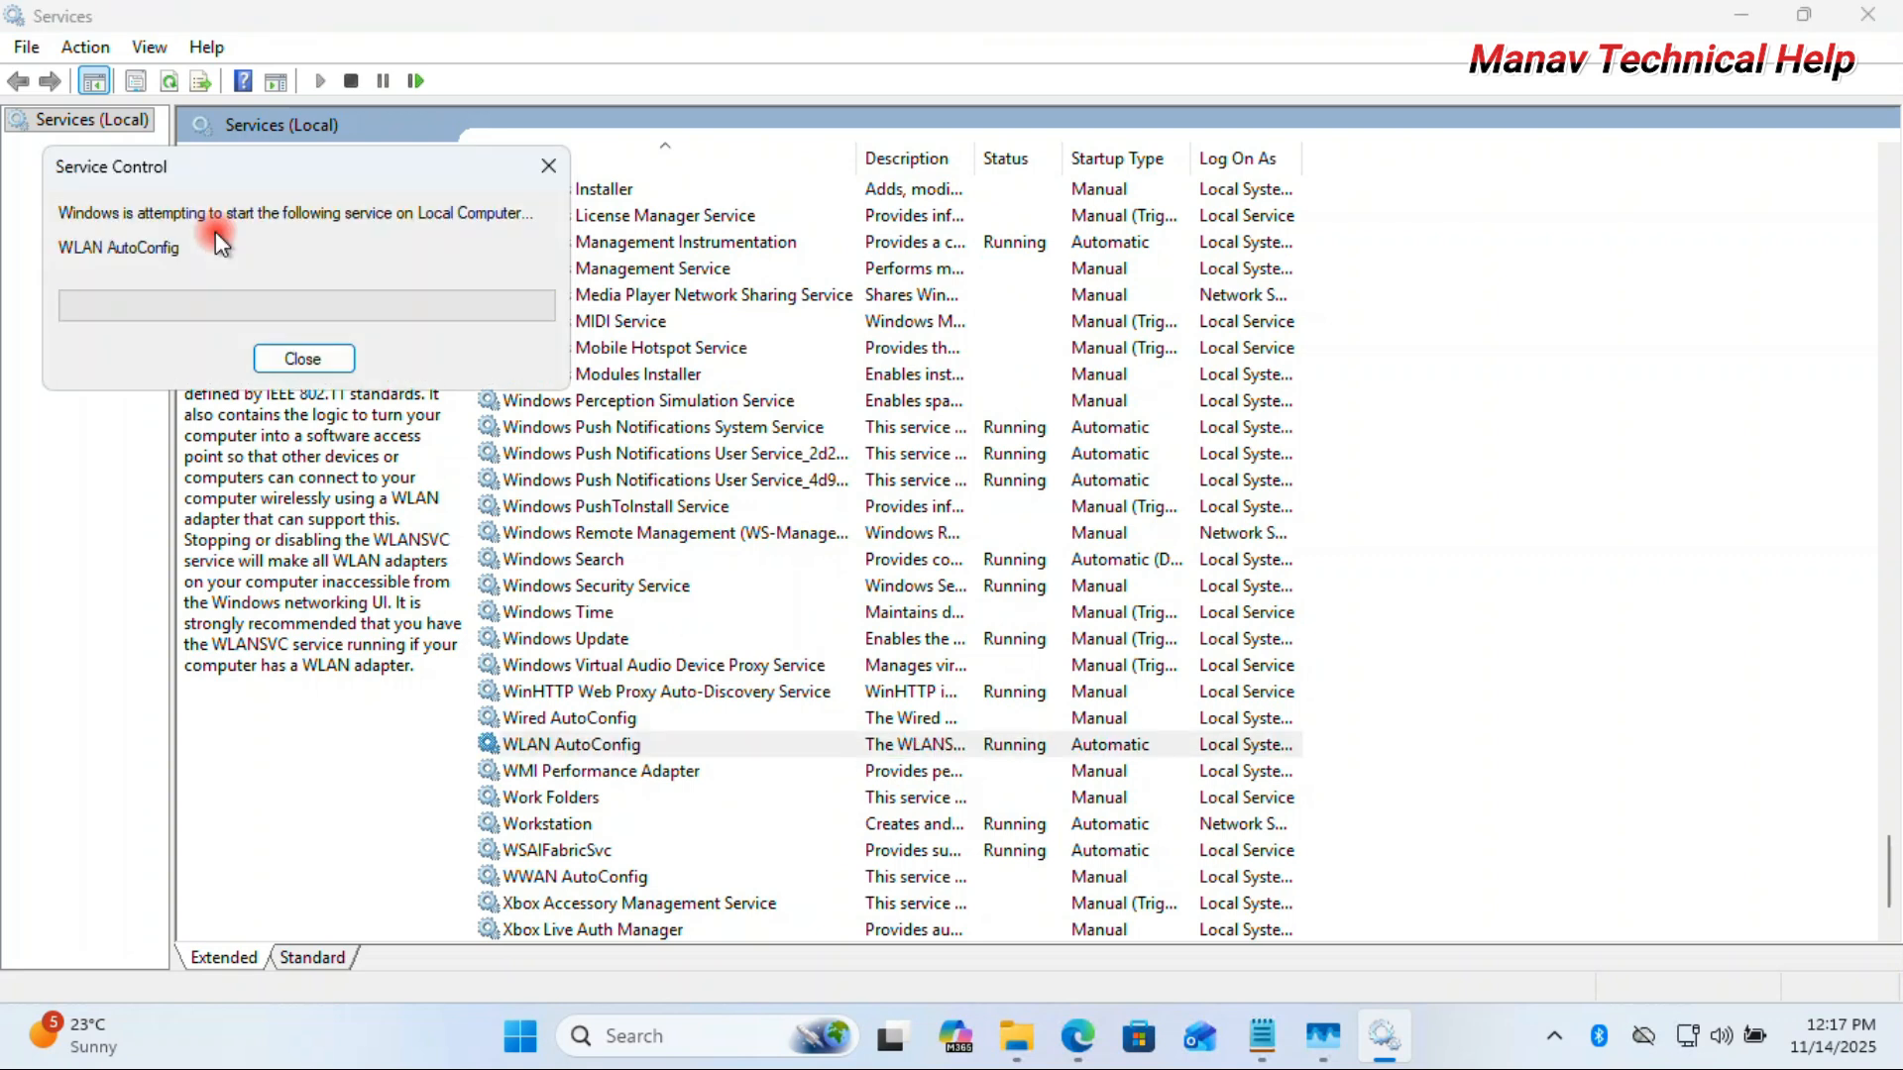
pyautogui.click(588, 740)
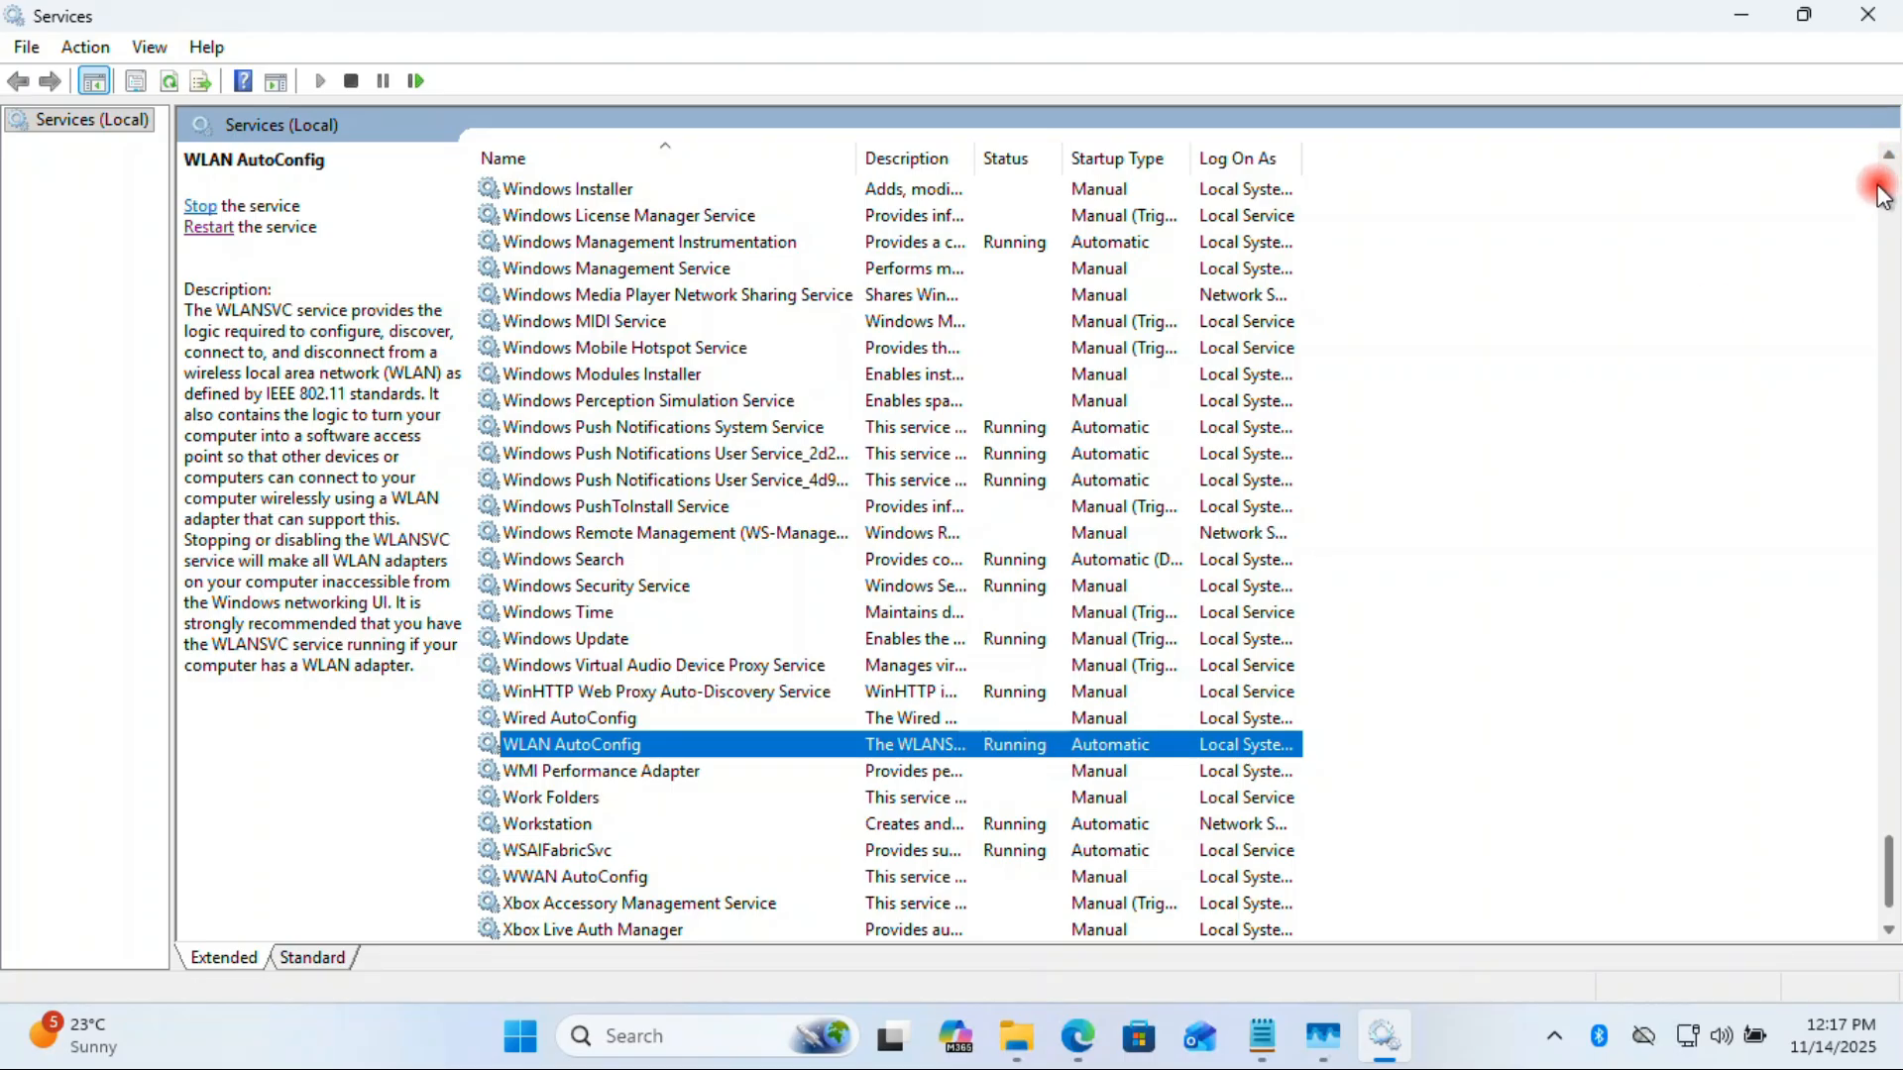
pyautogui.click(1874, 33)
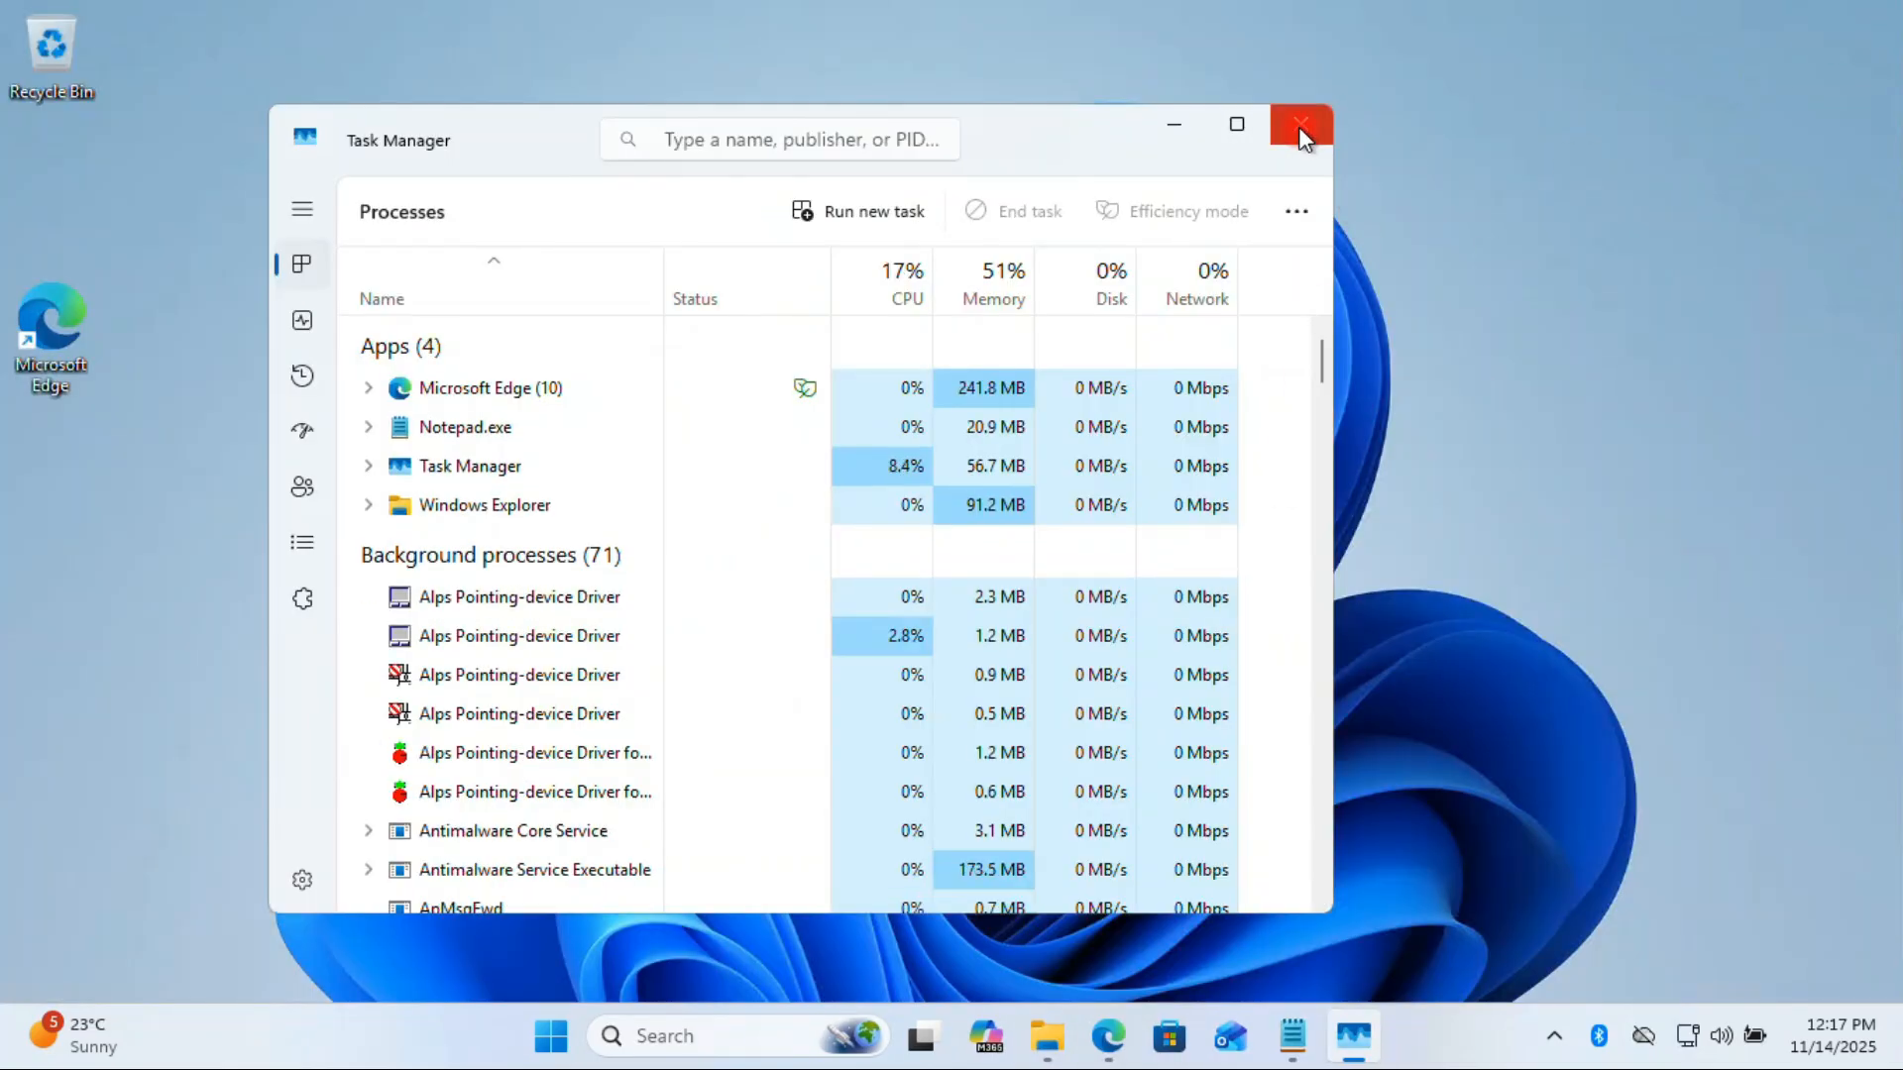
pyautogui.click(1300, 126)
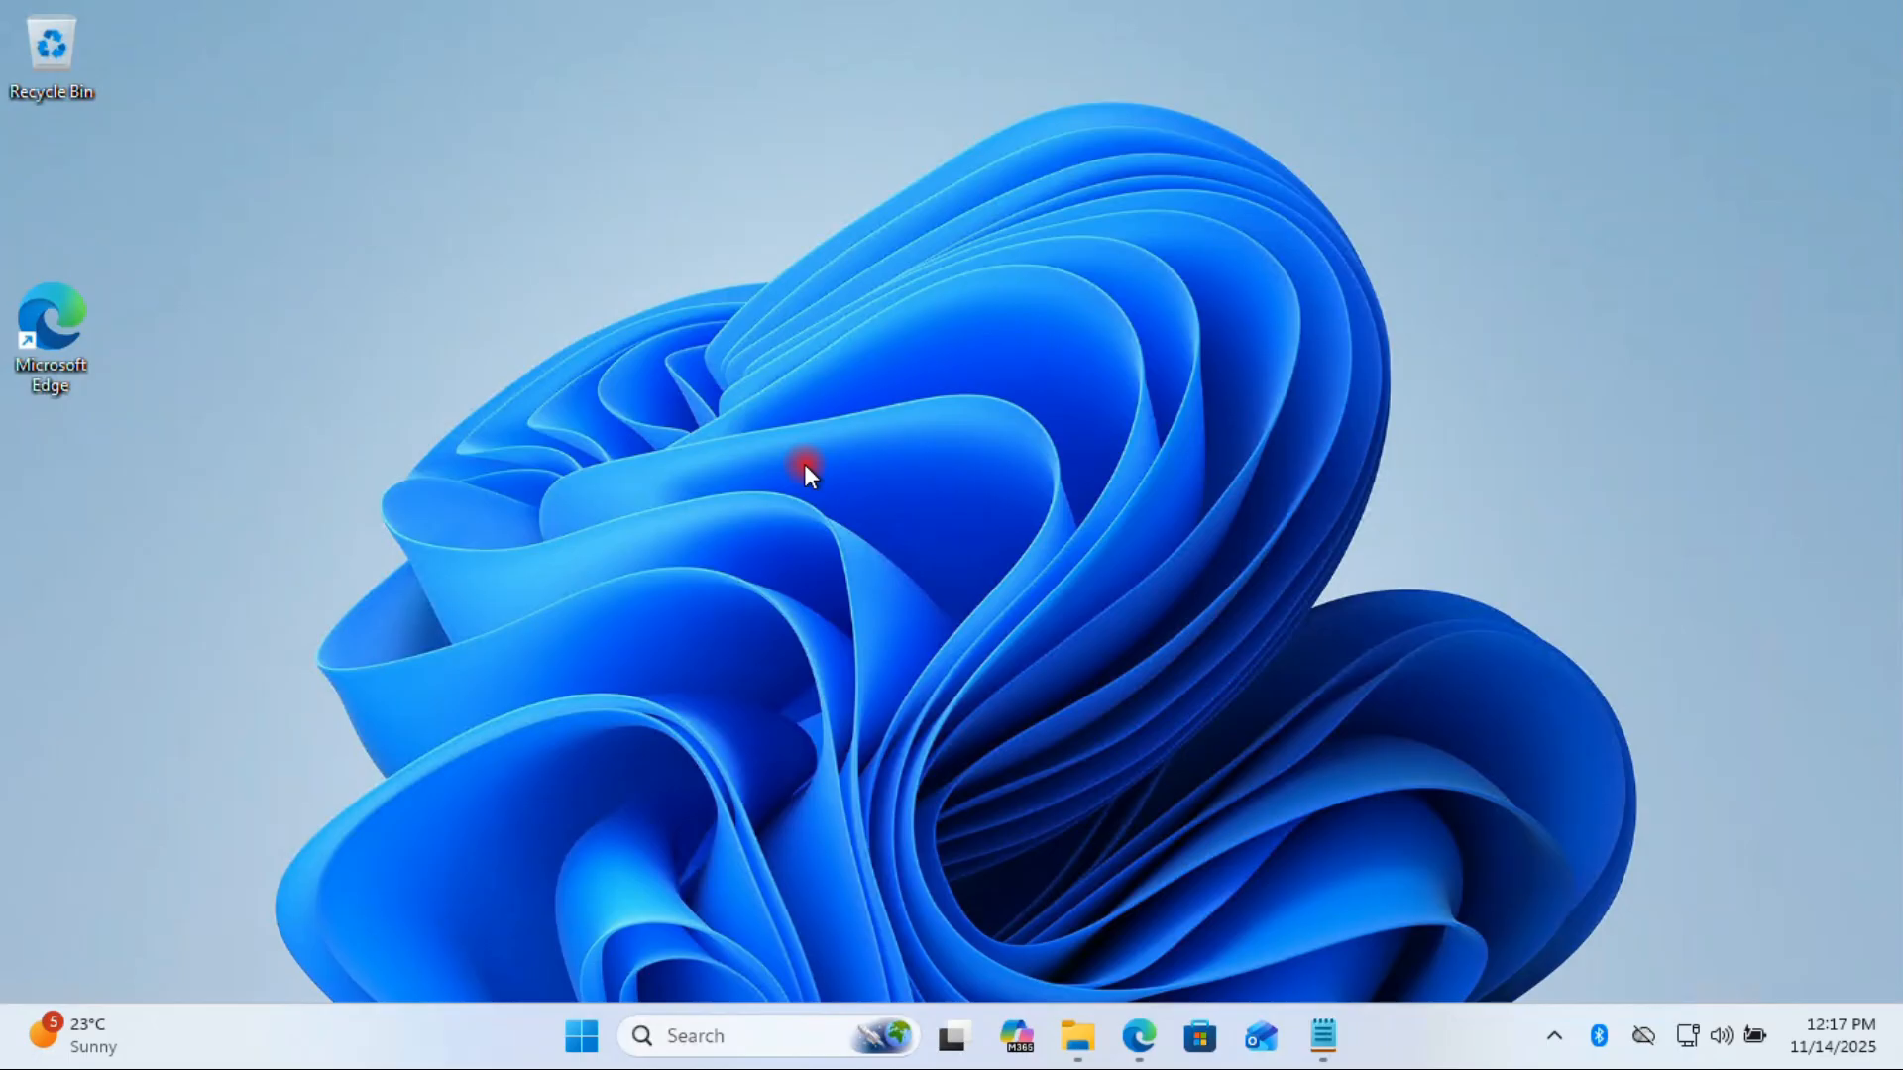
# Step: Search Windows for "device ma" and open Device Manager
pyautogui.click(578, 1038)
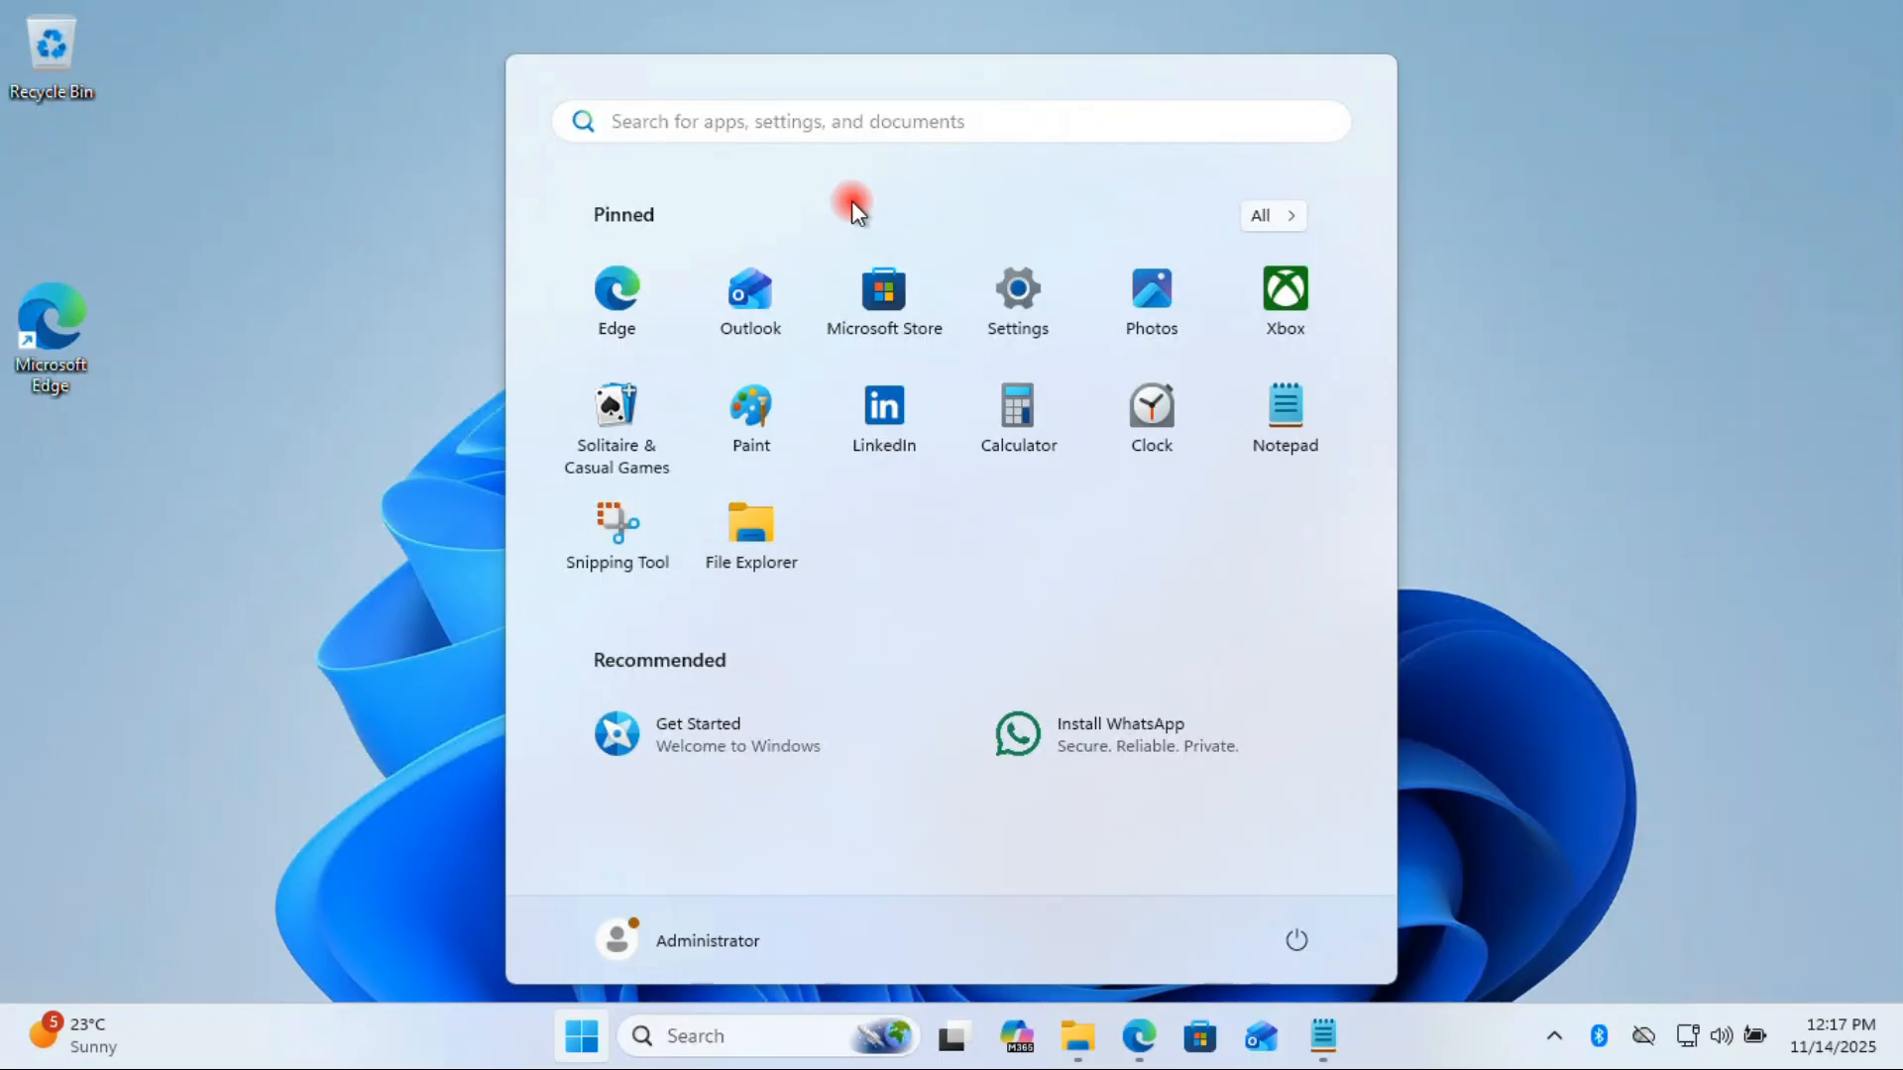
pyautogui.click(834, 133)
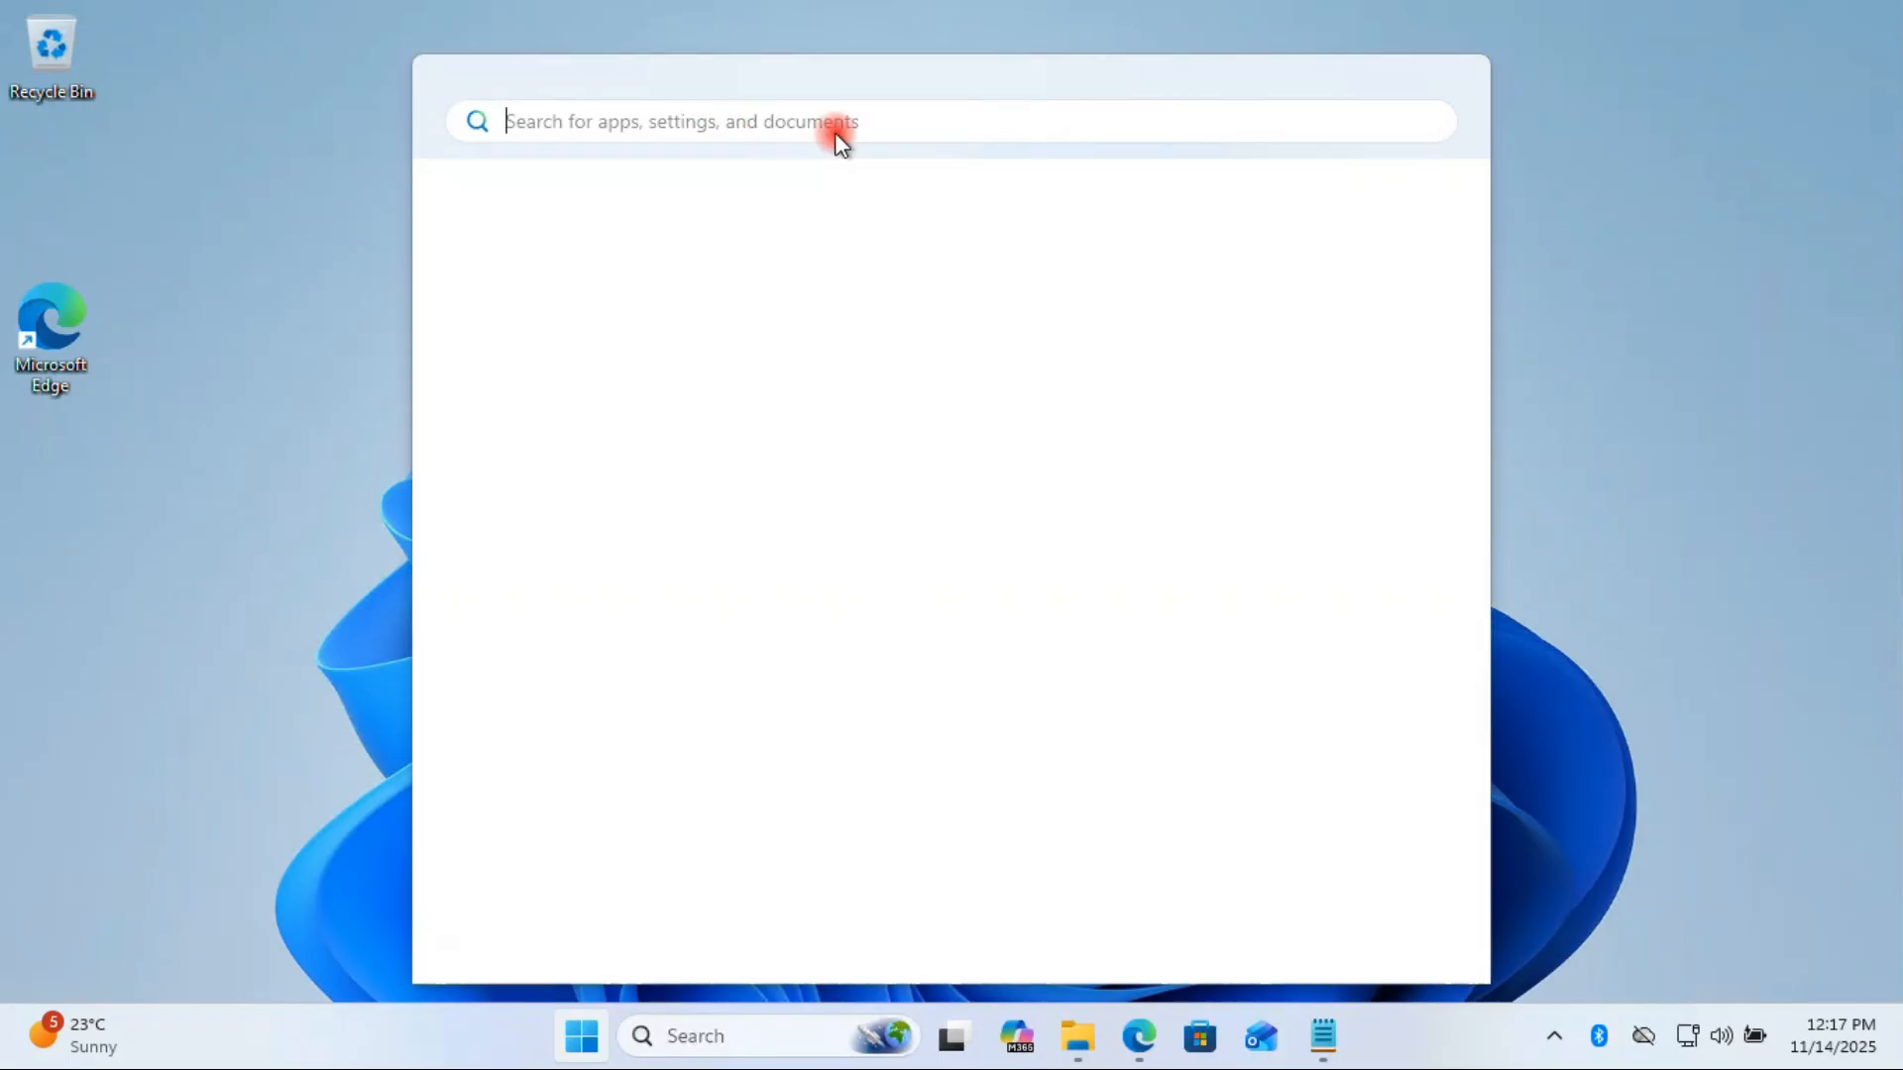
pyautogui.write('devi')
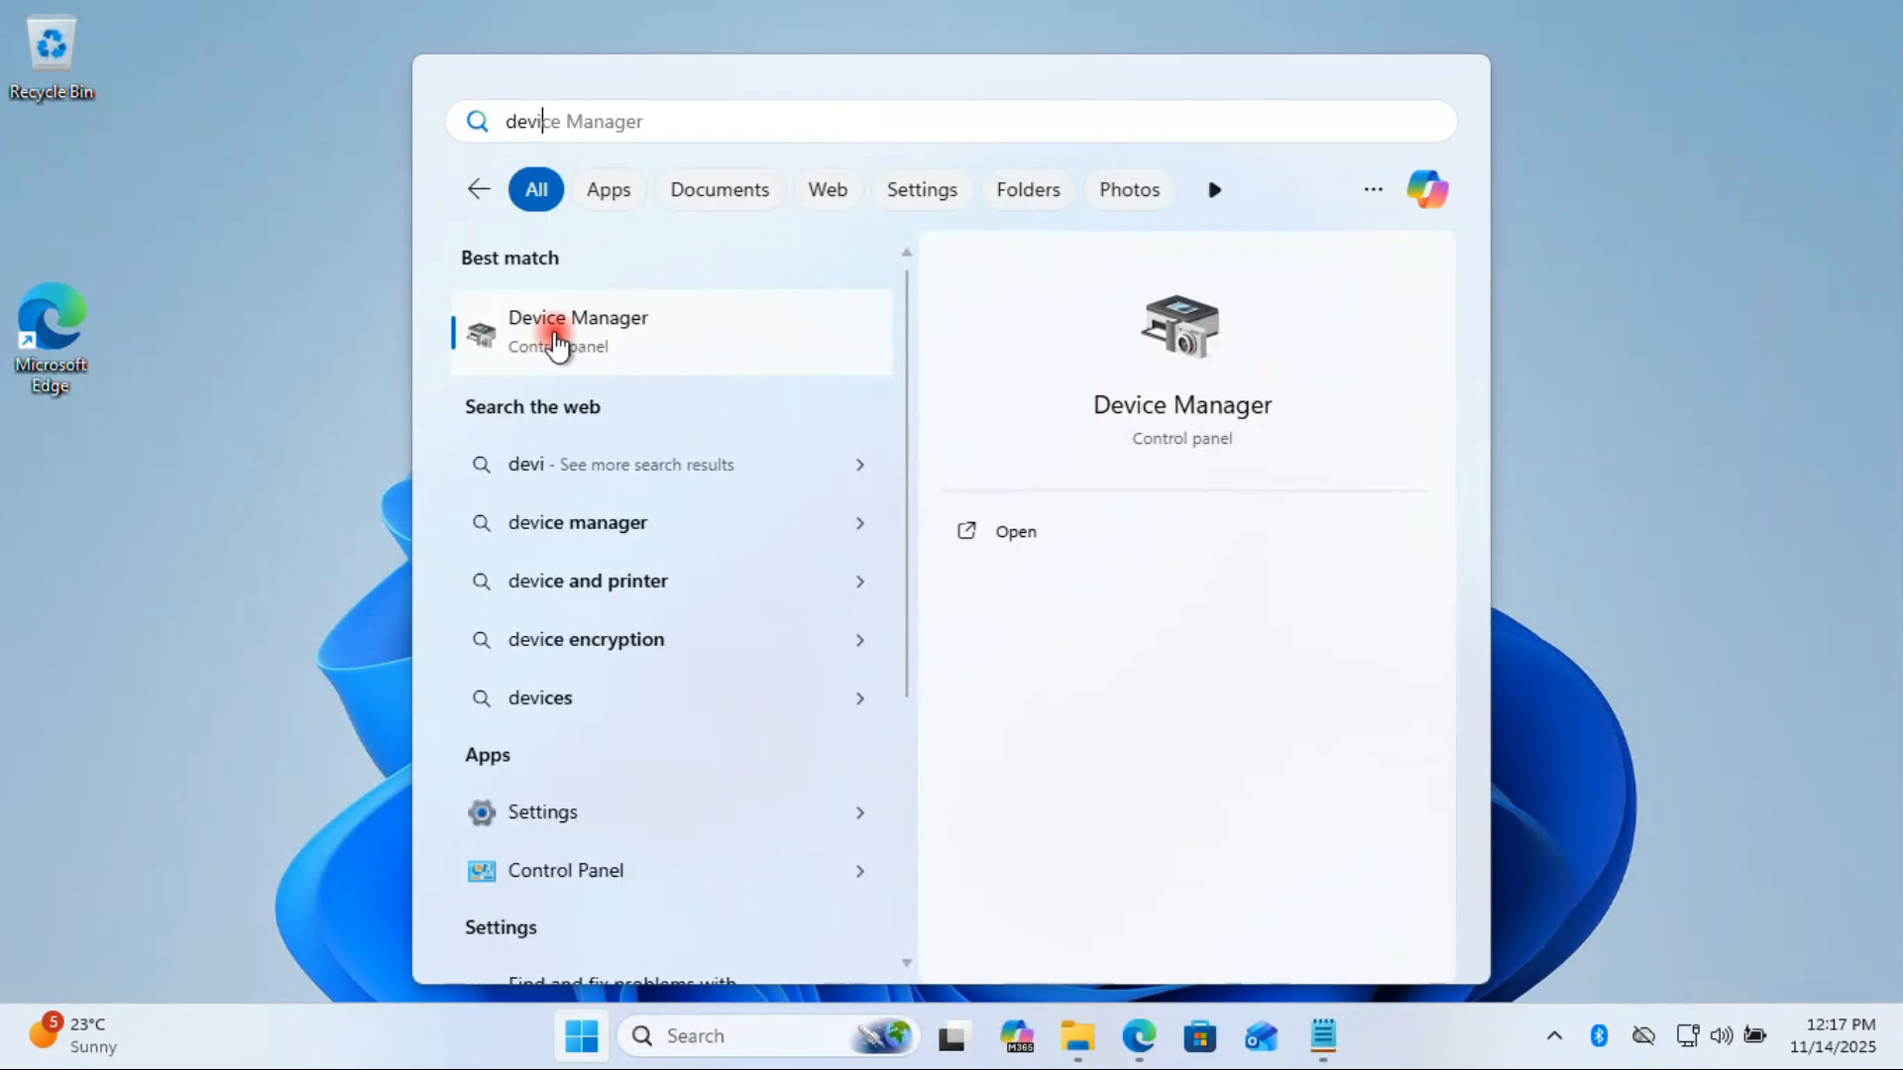
pyautogui.write('ce ma')
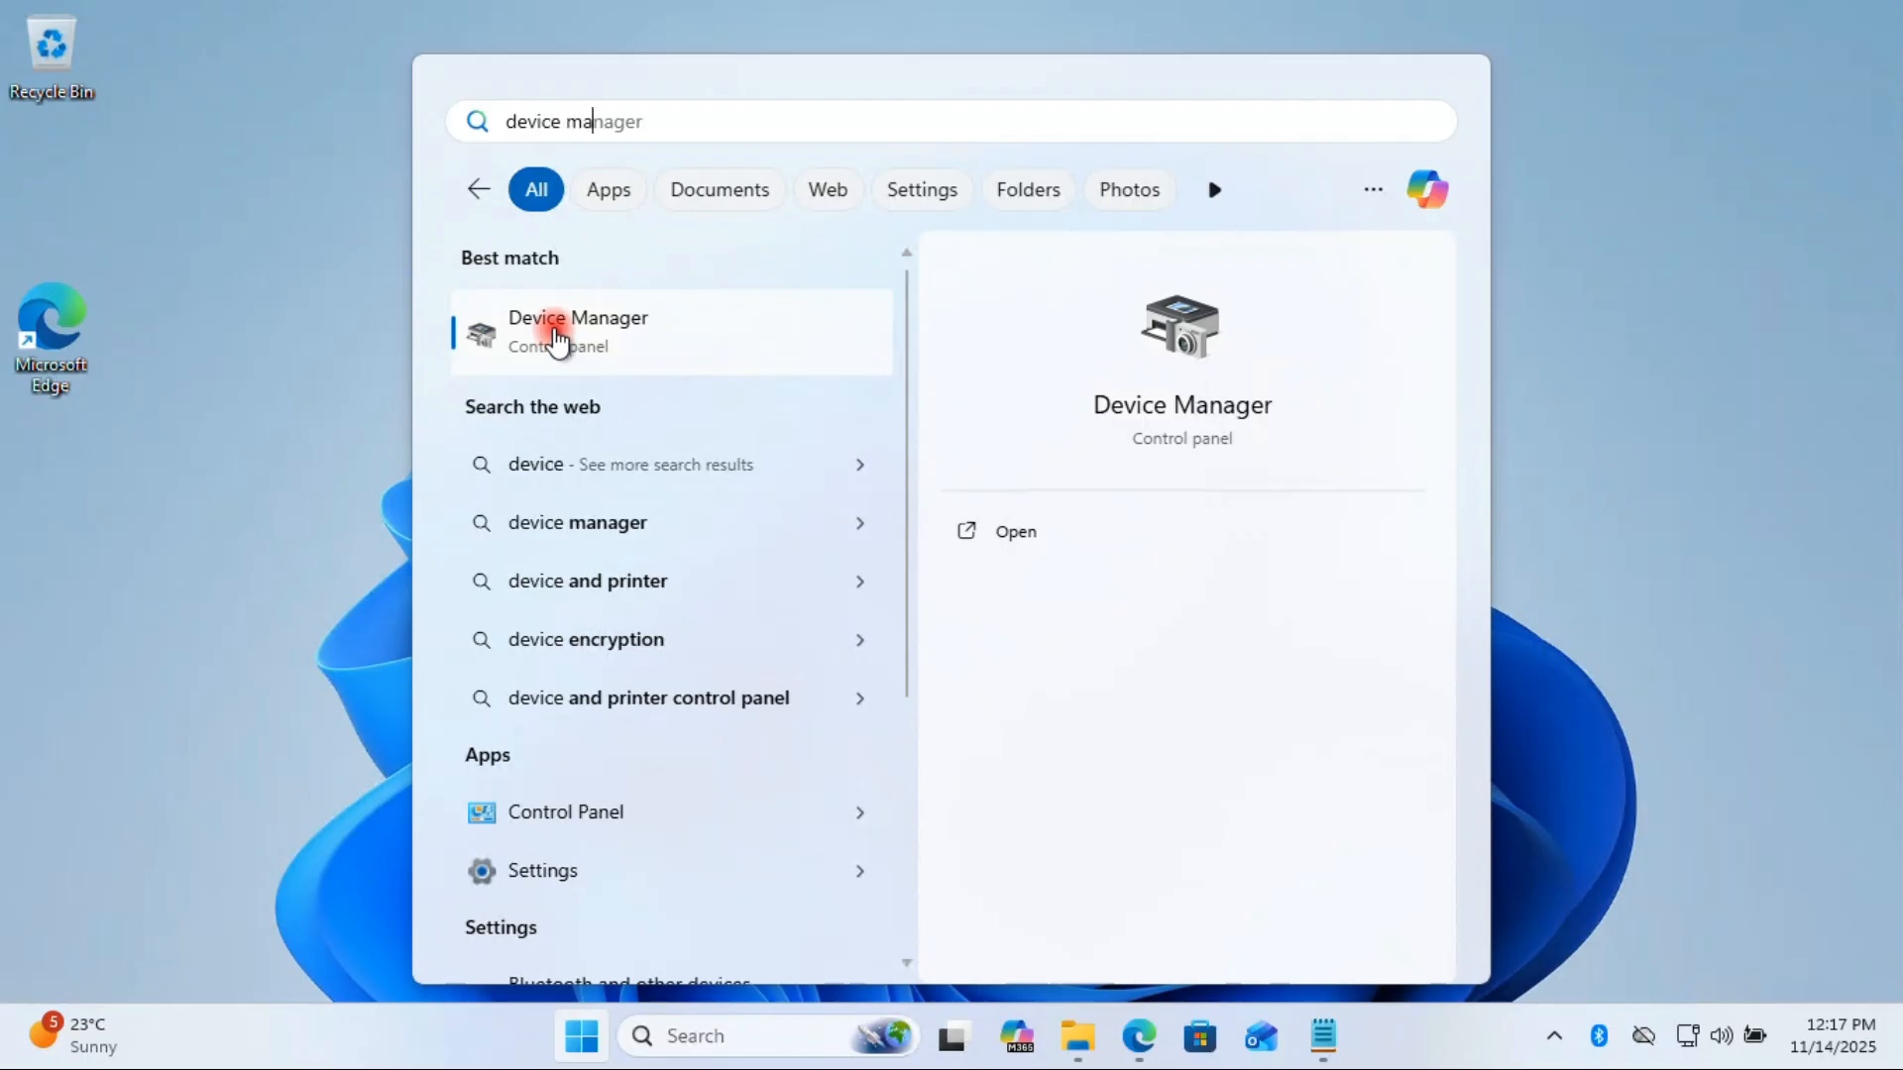
pyautogui.click(557, 337)
pyautogui.moveTo(667, 93); pyautogui.dragTo(825, 123)
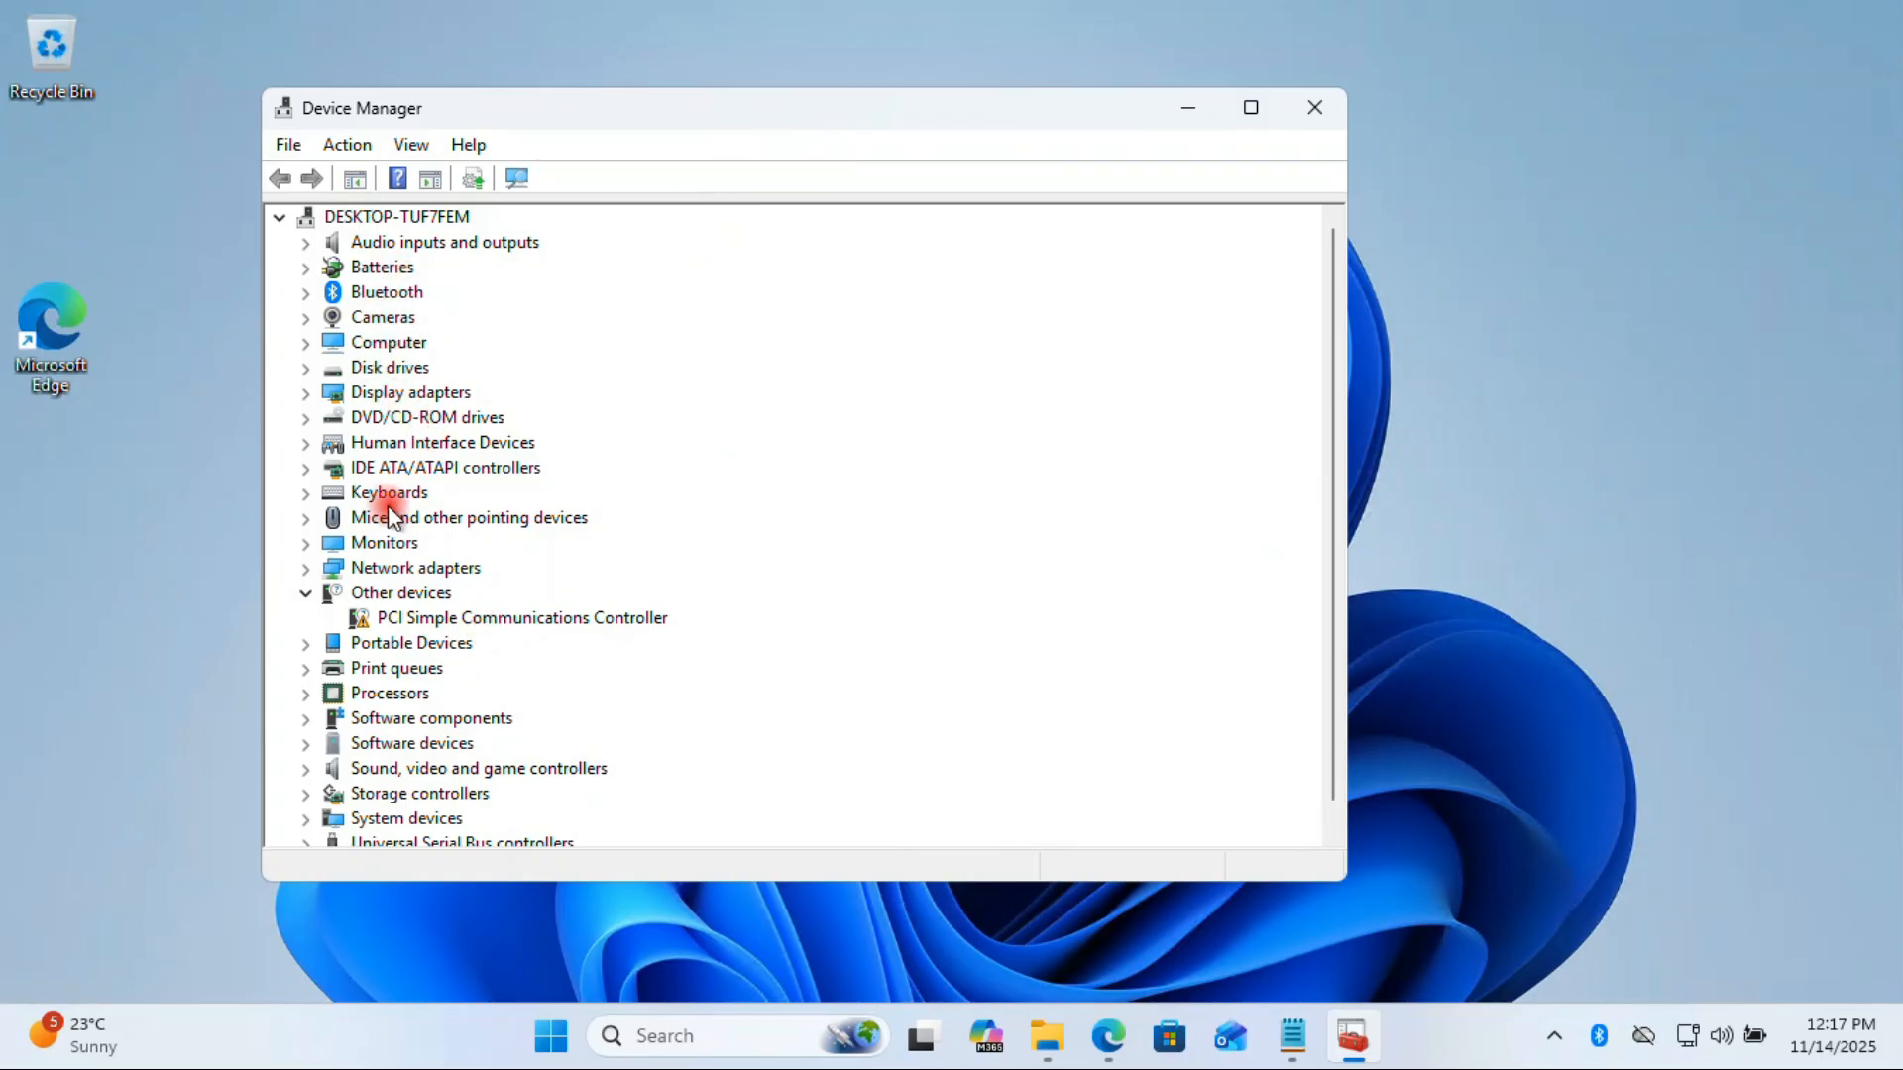
# Step: Expand the network adapters and open the properties of the Dell Wireless 1702 802.11b/g/n adapter
pyautogui.click(392, 560)
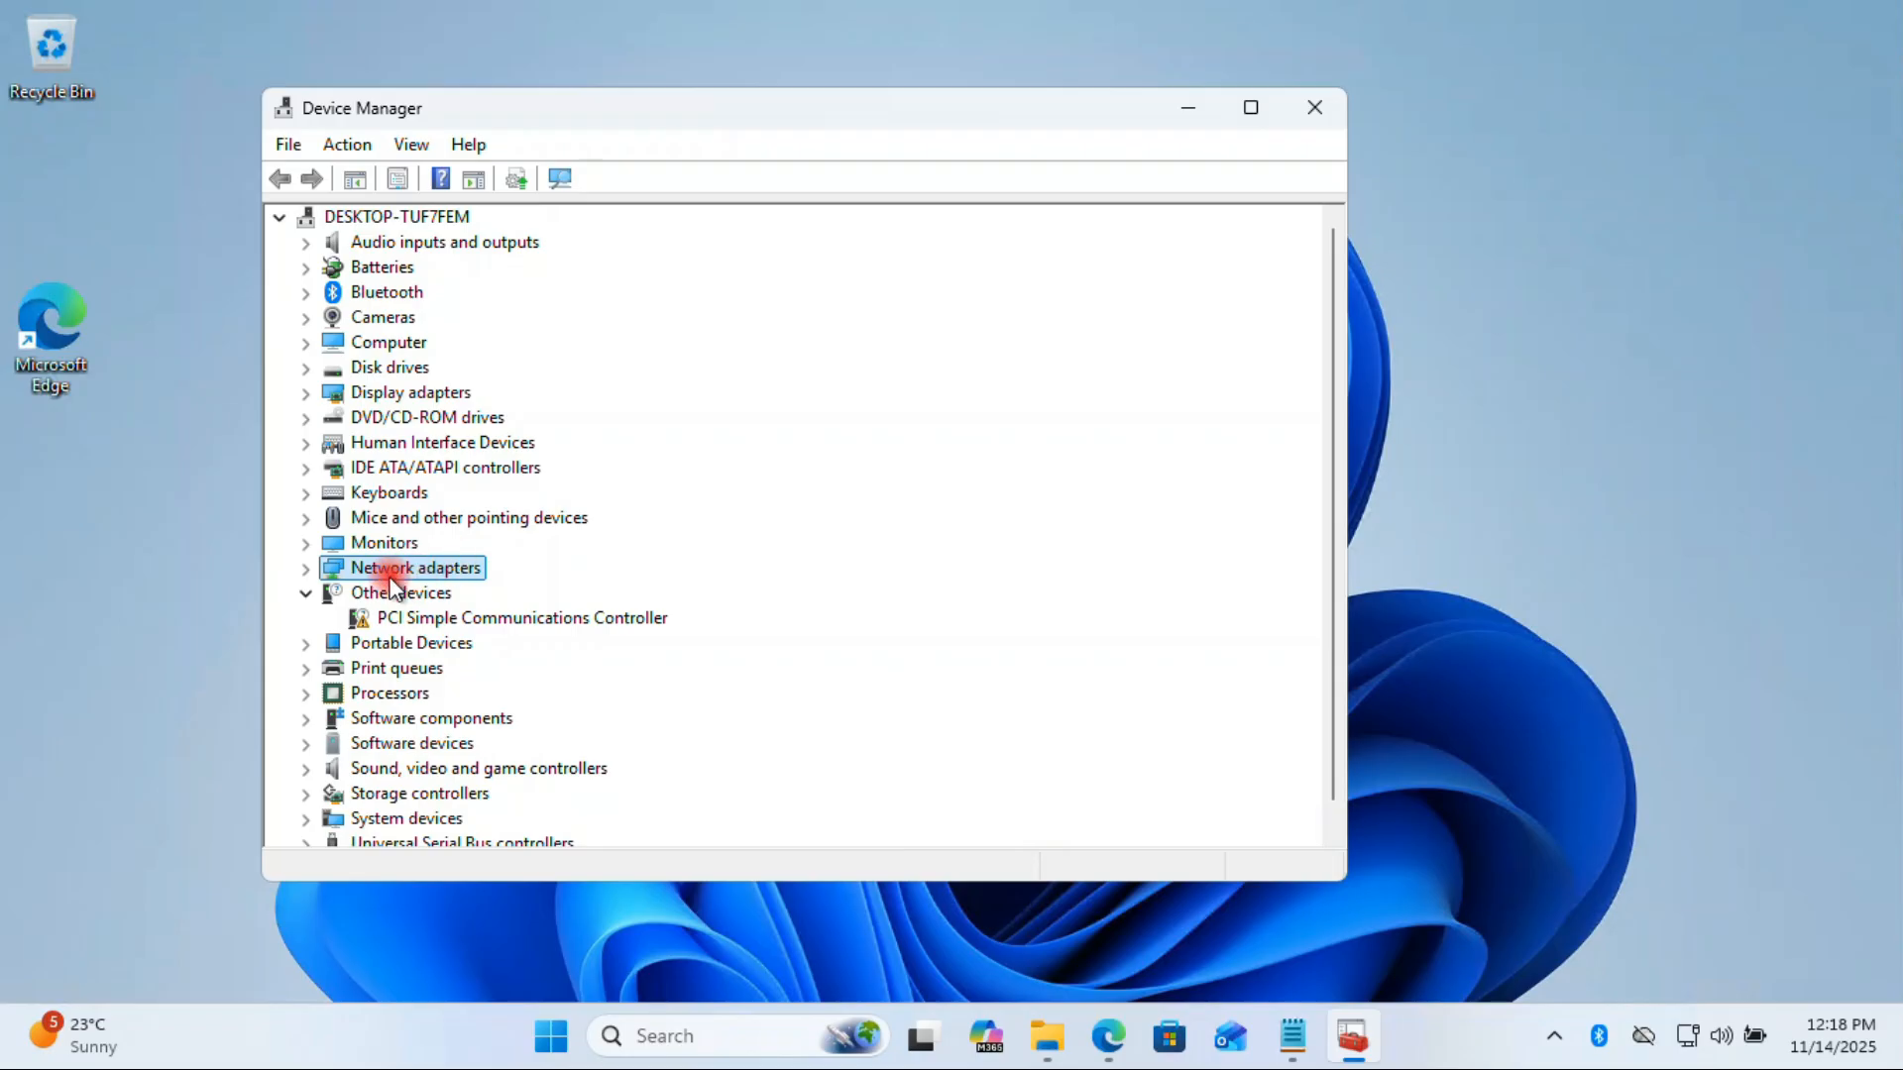
pyautogui.click(307, 575)
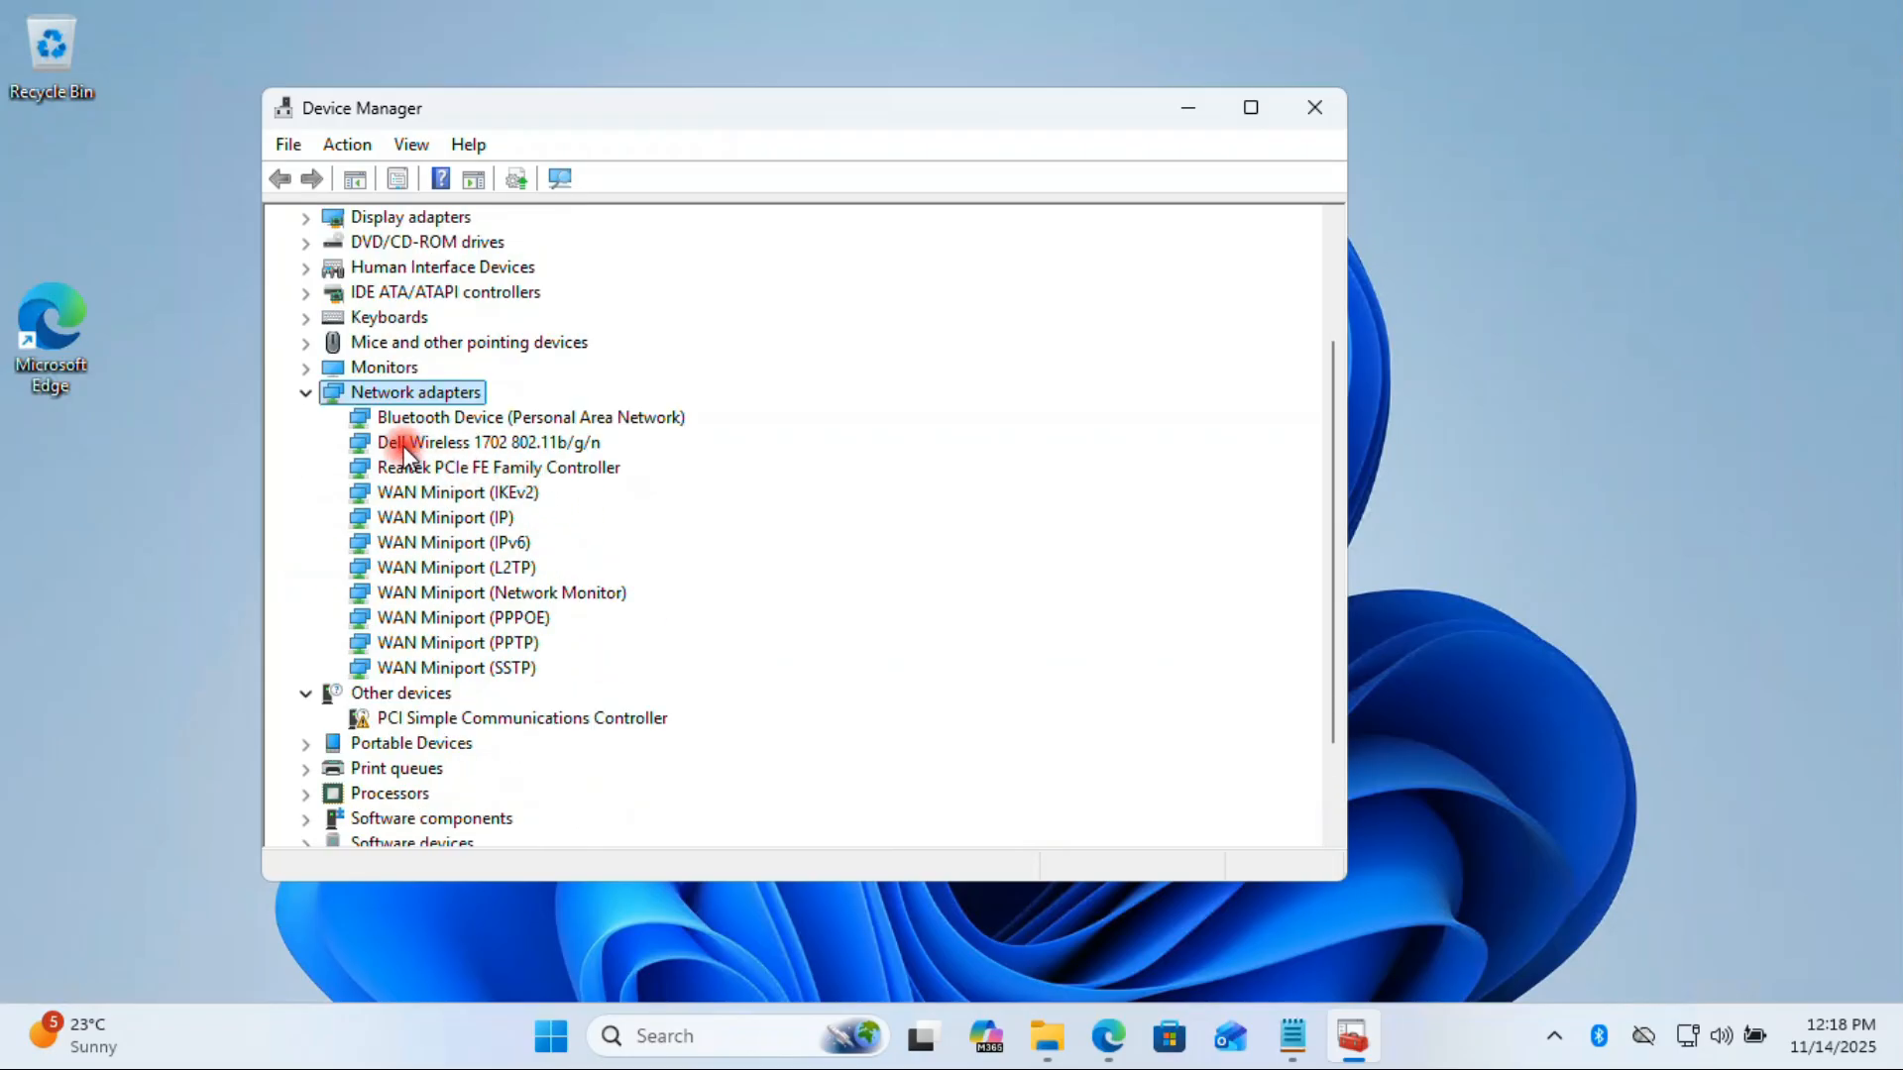
pyautogui.click(515, 444)
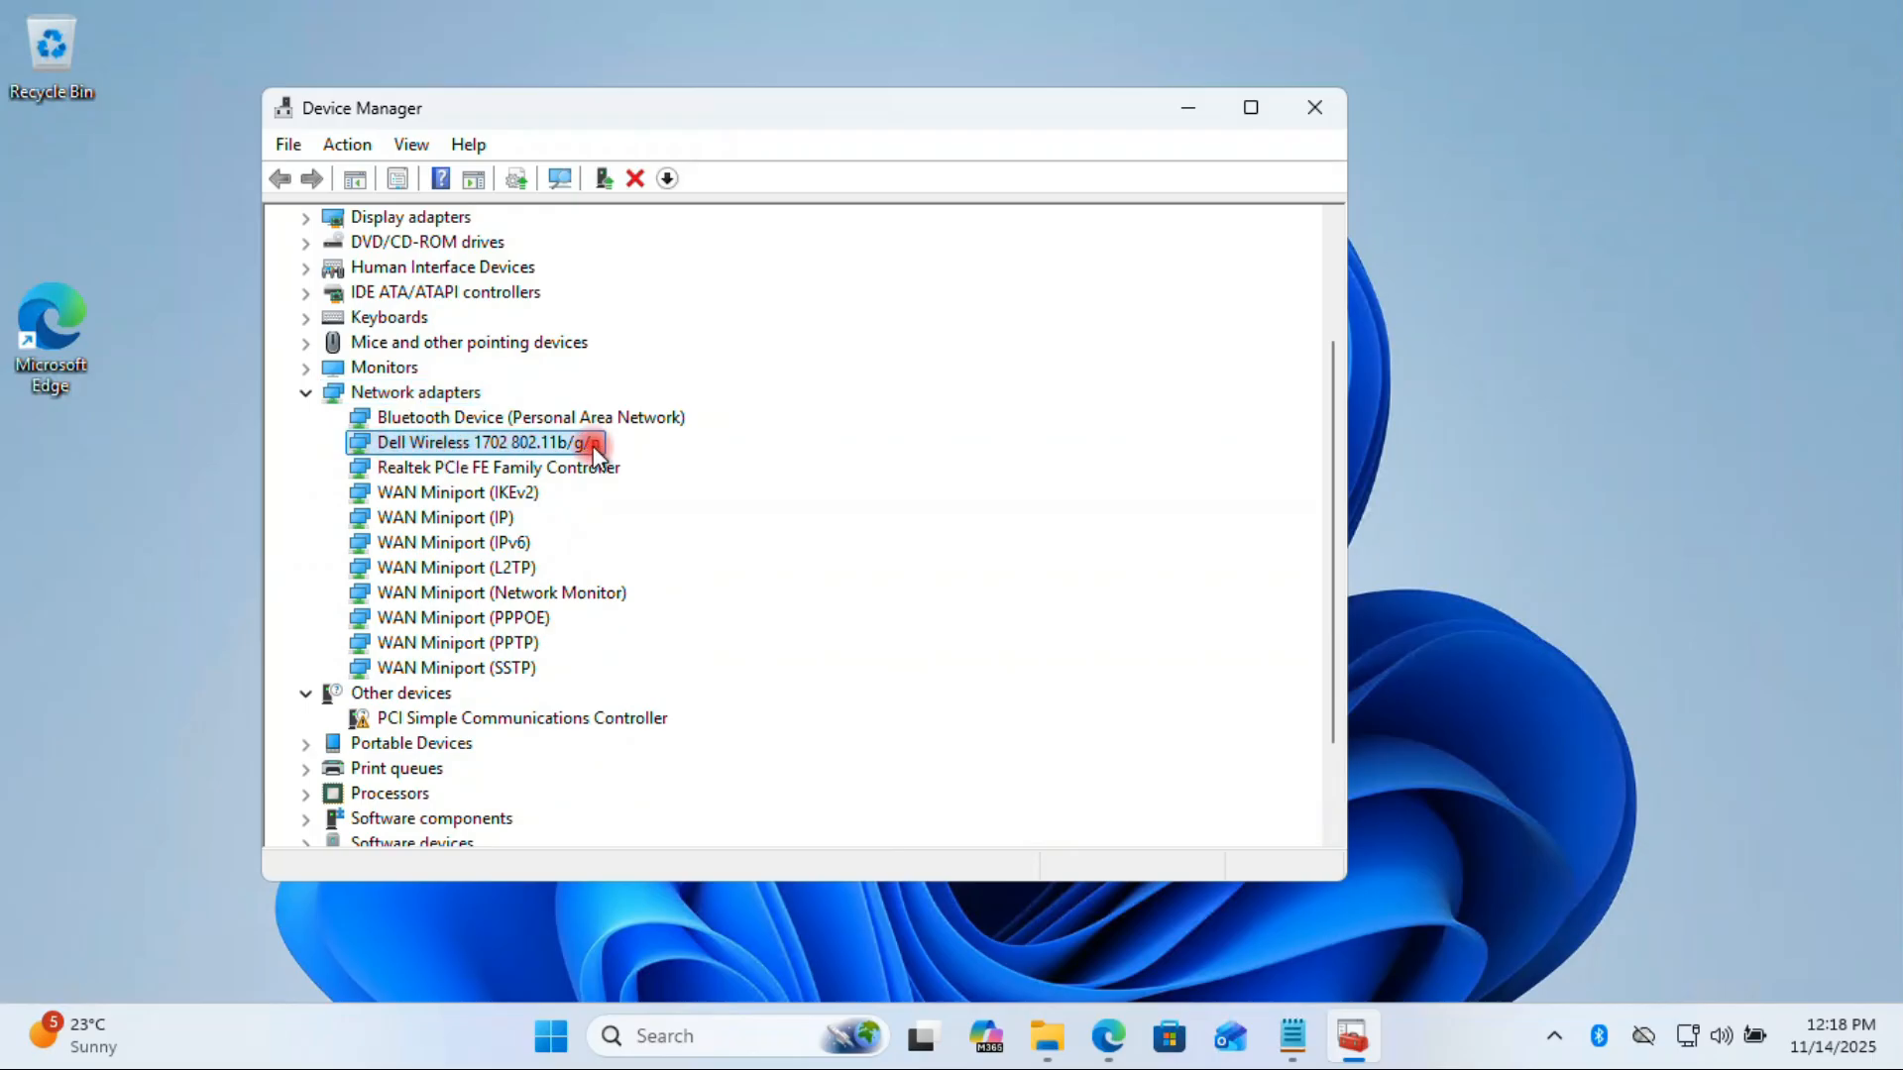
pyautogui.rightClick(483, 449)
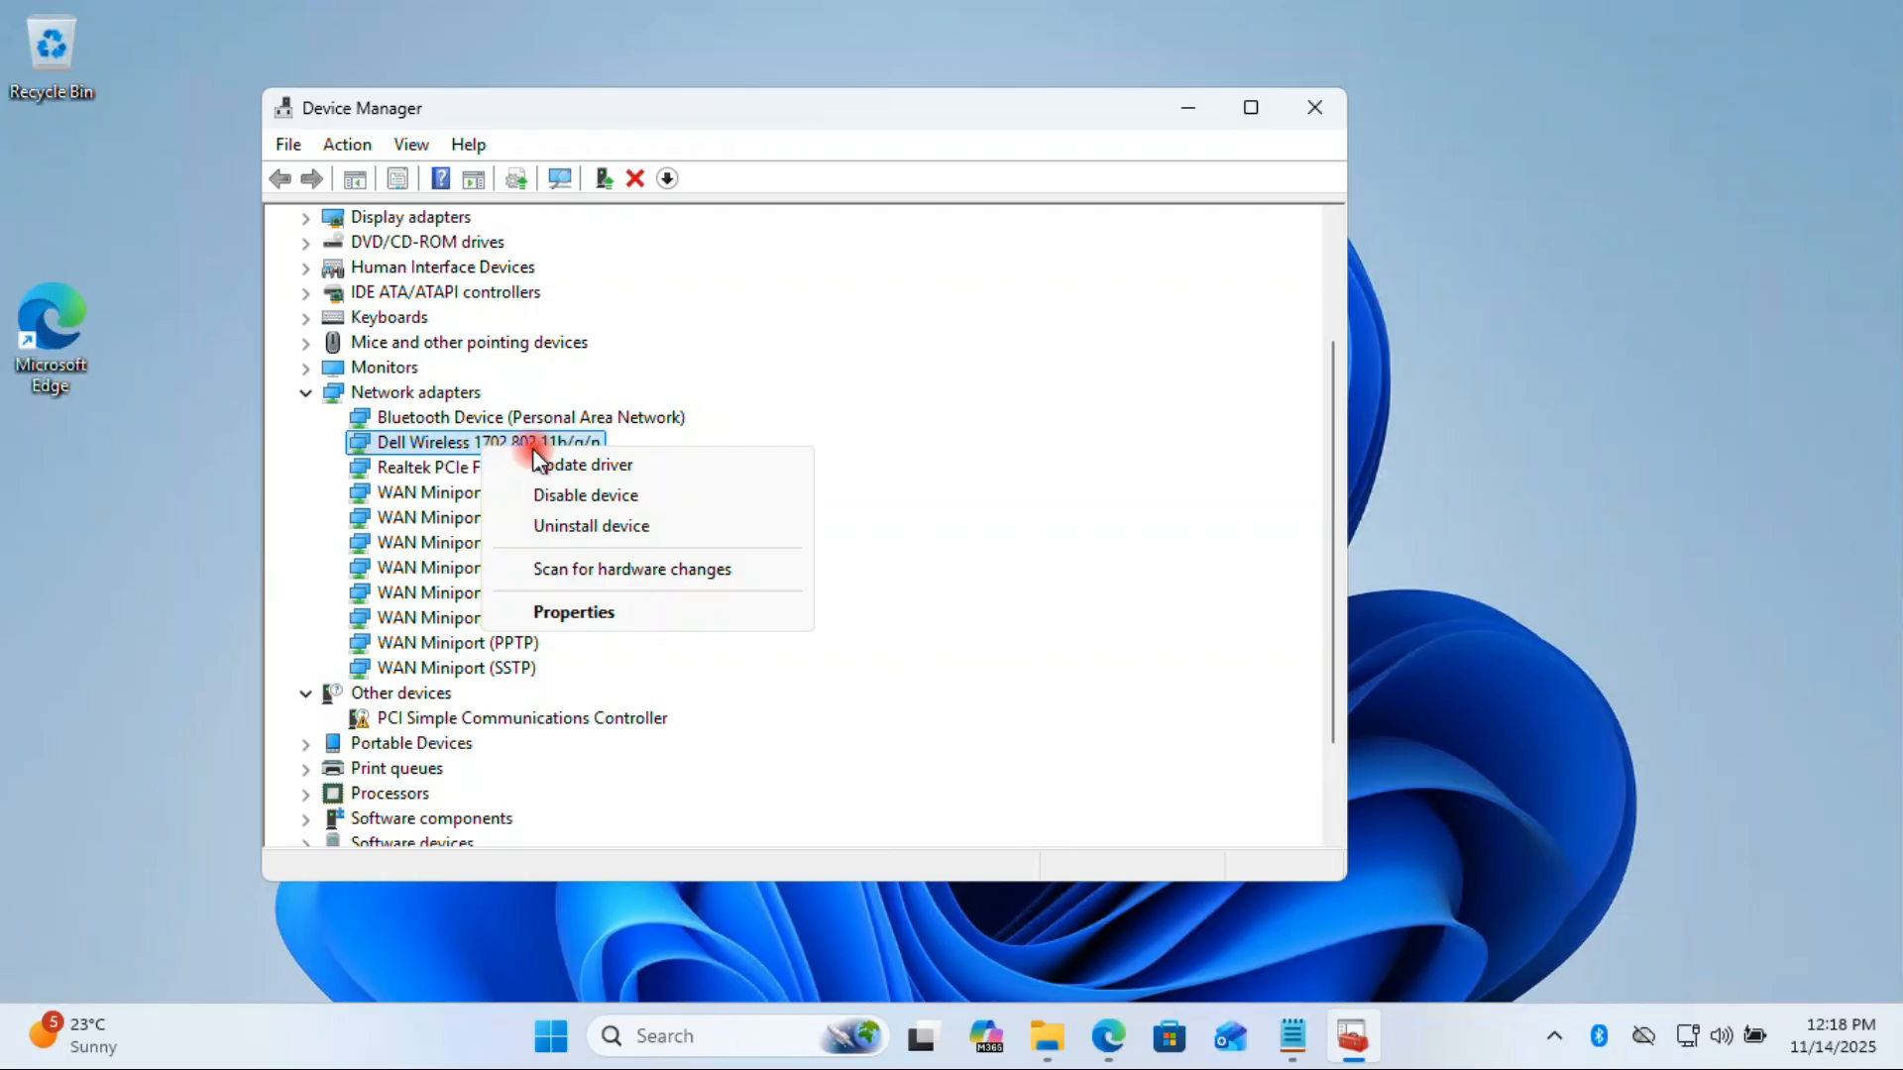
pyautogui.click(575, 614)
pyautogui.moveTo(801, 185); pyautogui.dragTo(814, 218)
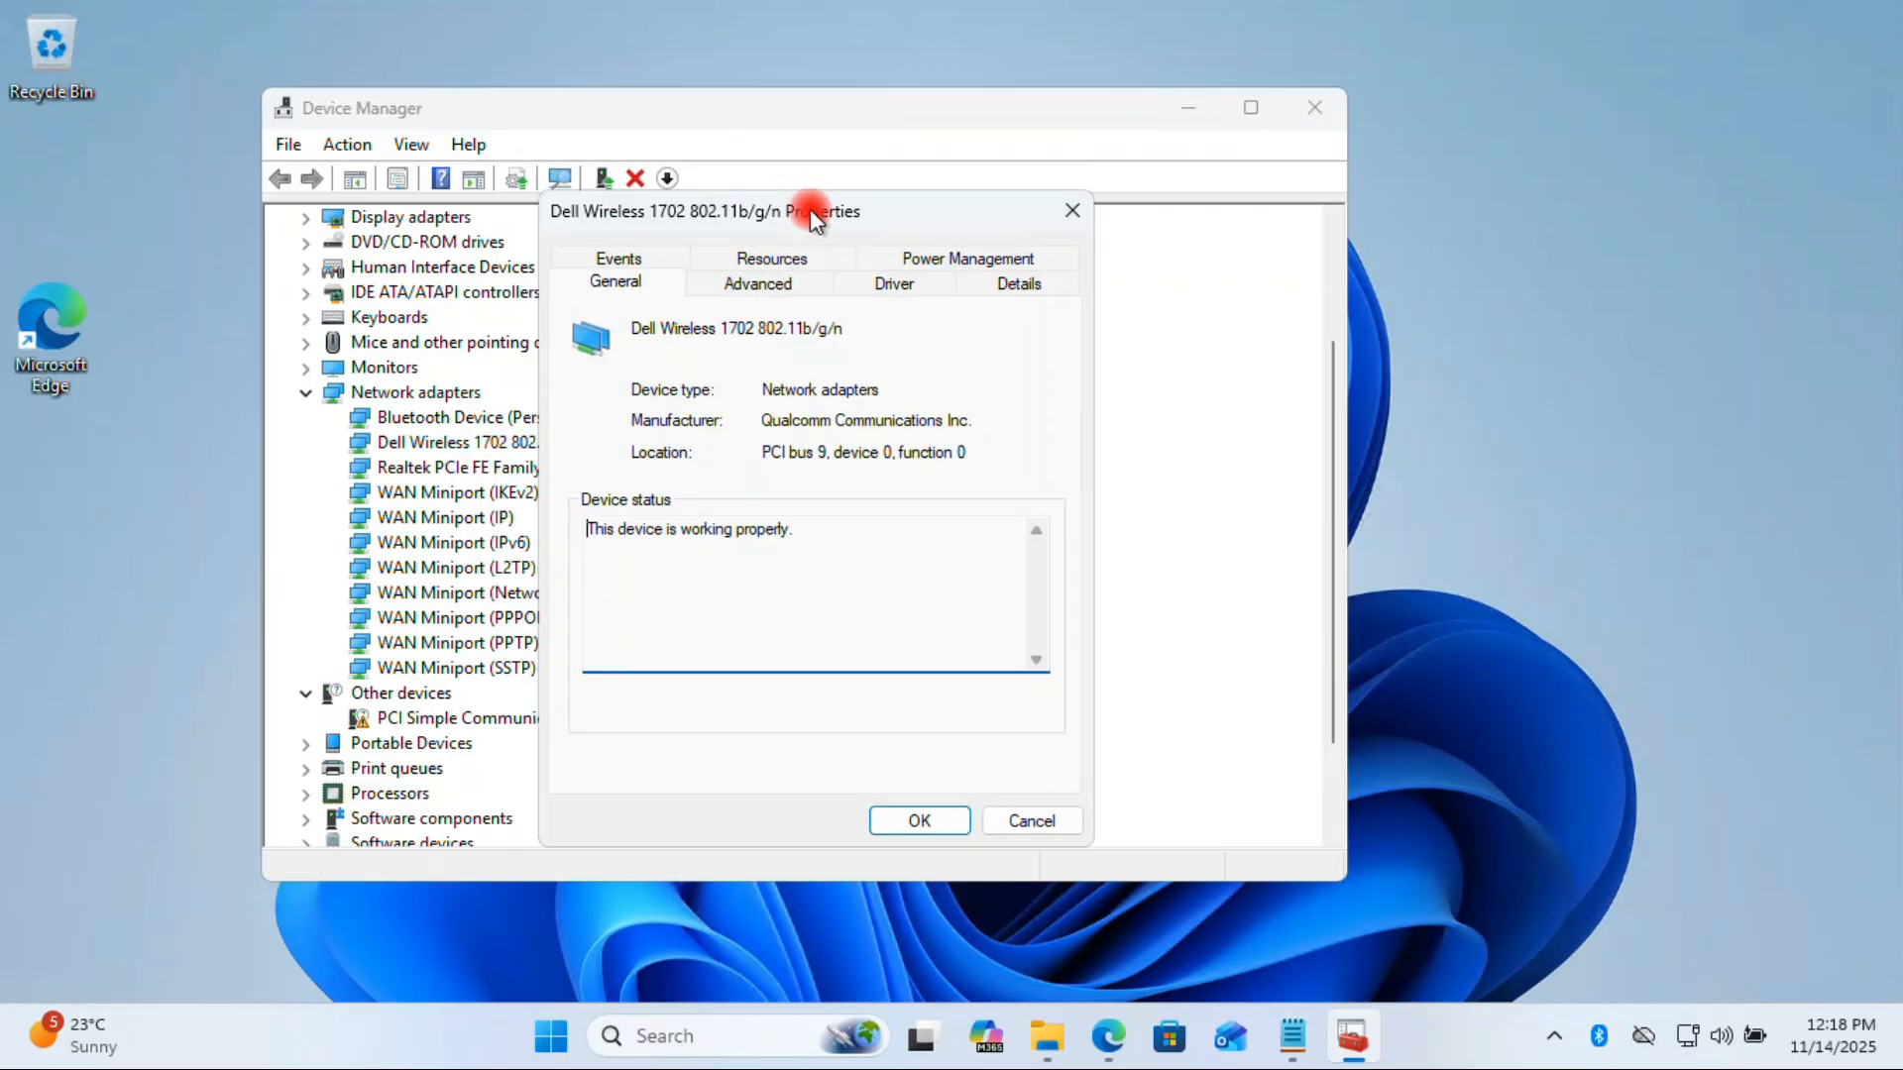
# Step: Run an automatic driver search for the Dell Wireless 1702 802.11b/g/n adapter and close the update wizard
pyautogui.click(894, 285)
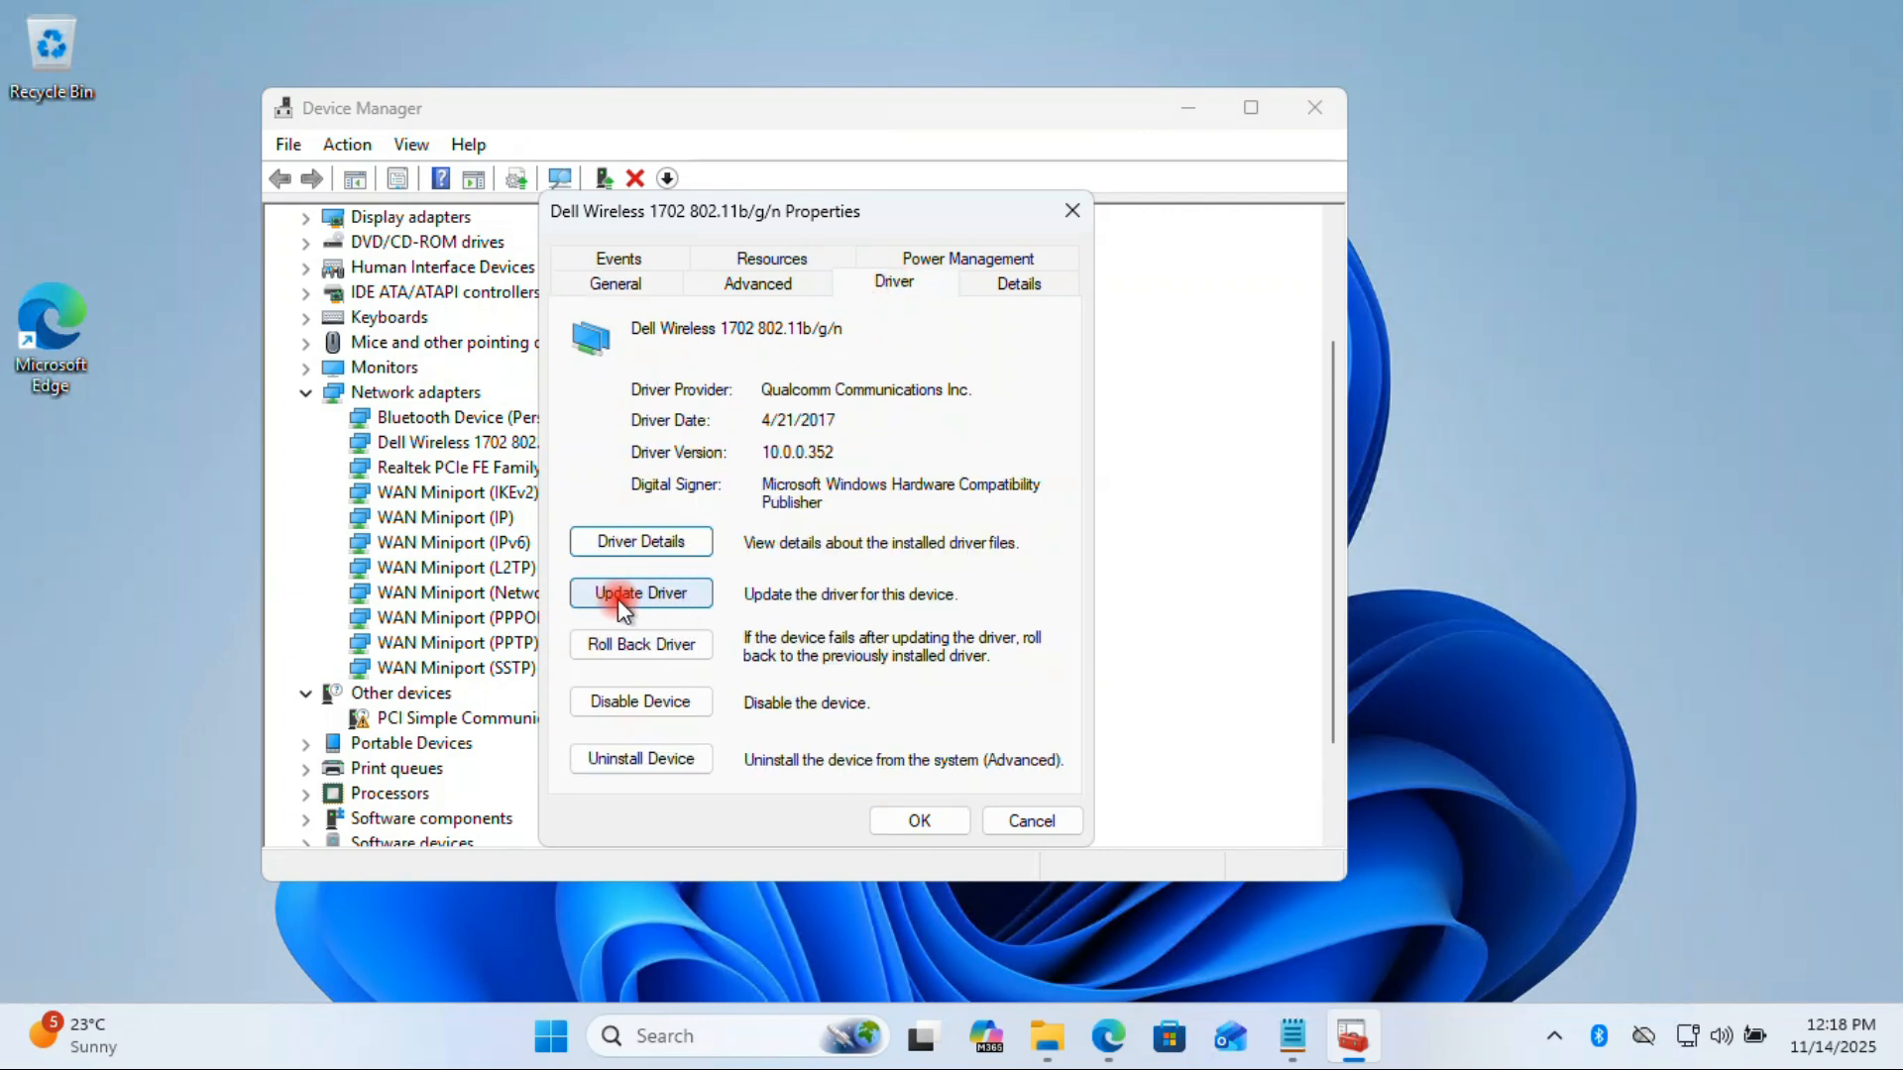
pyautogui.click(658, 594)
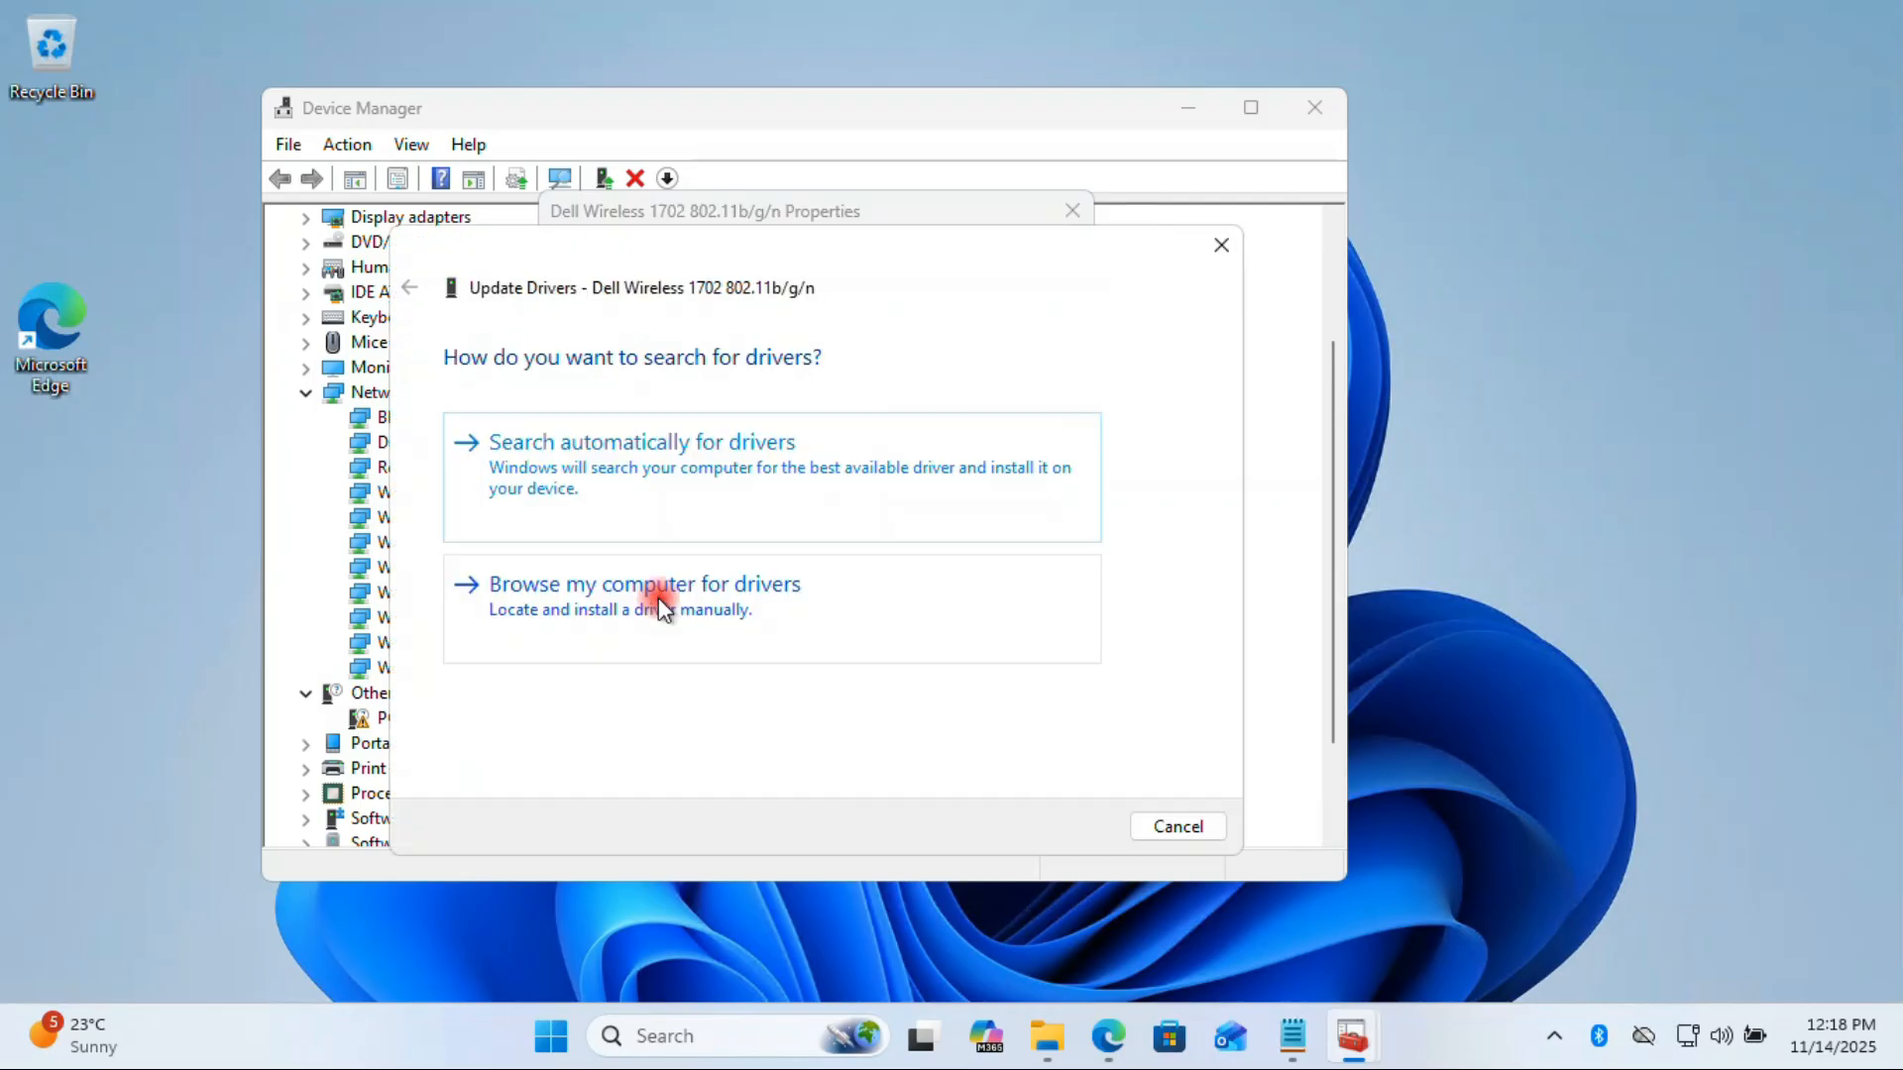
pyautogui.click(714, 452)
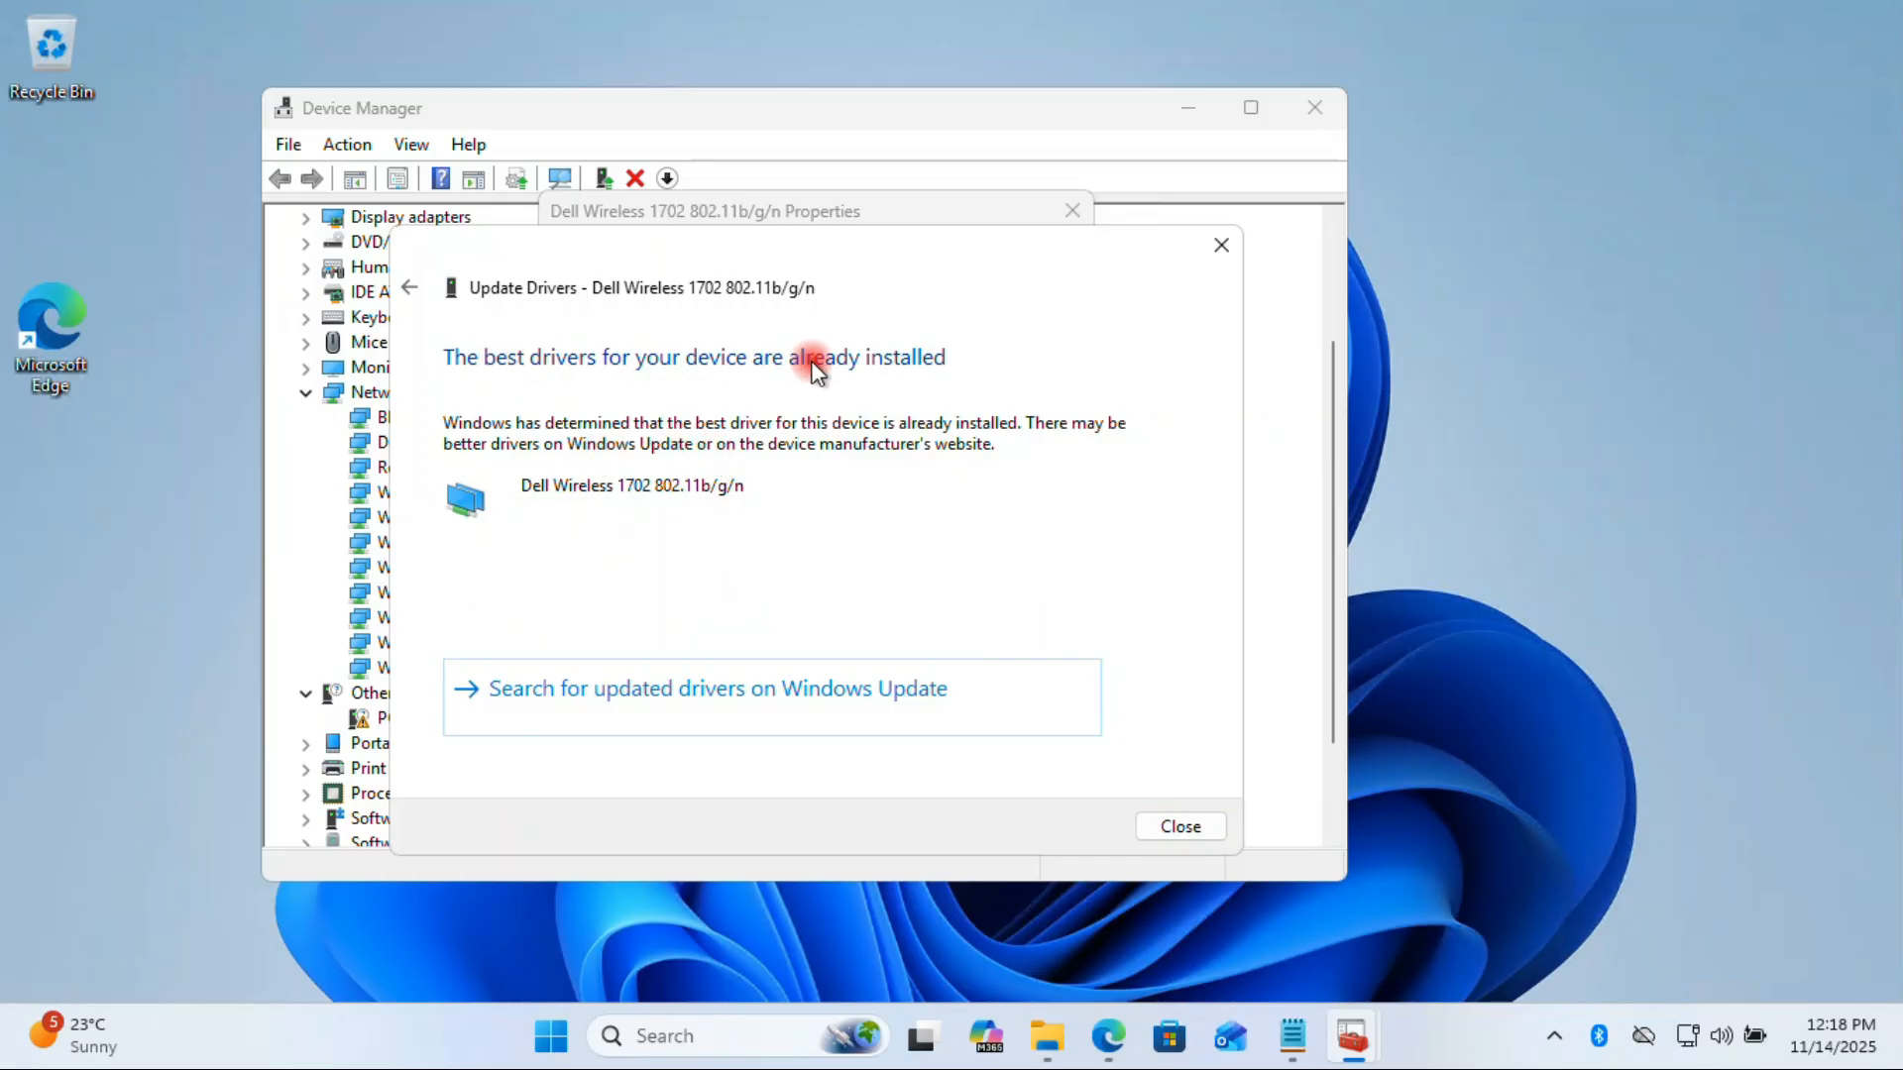
pyautogui.click(1180, 826)
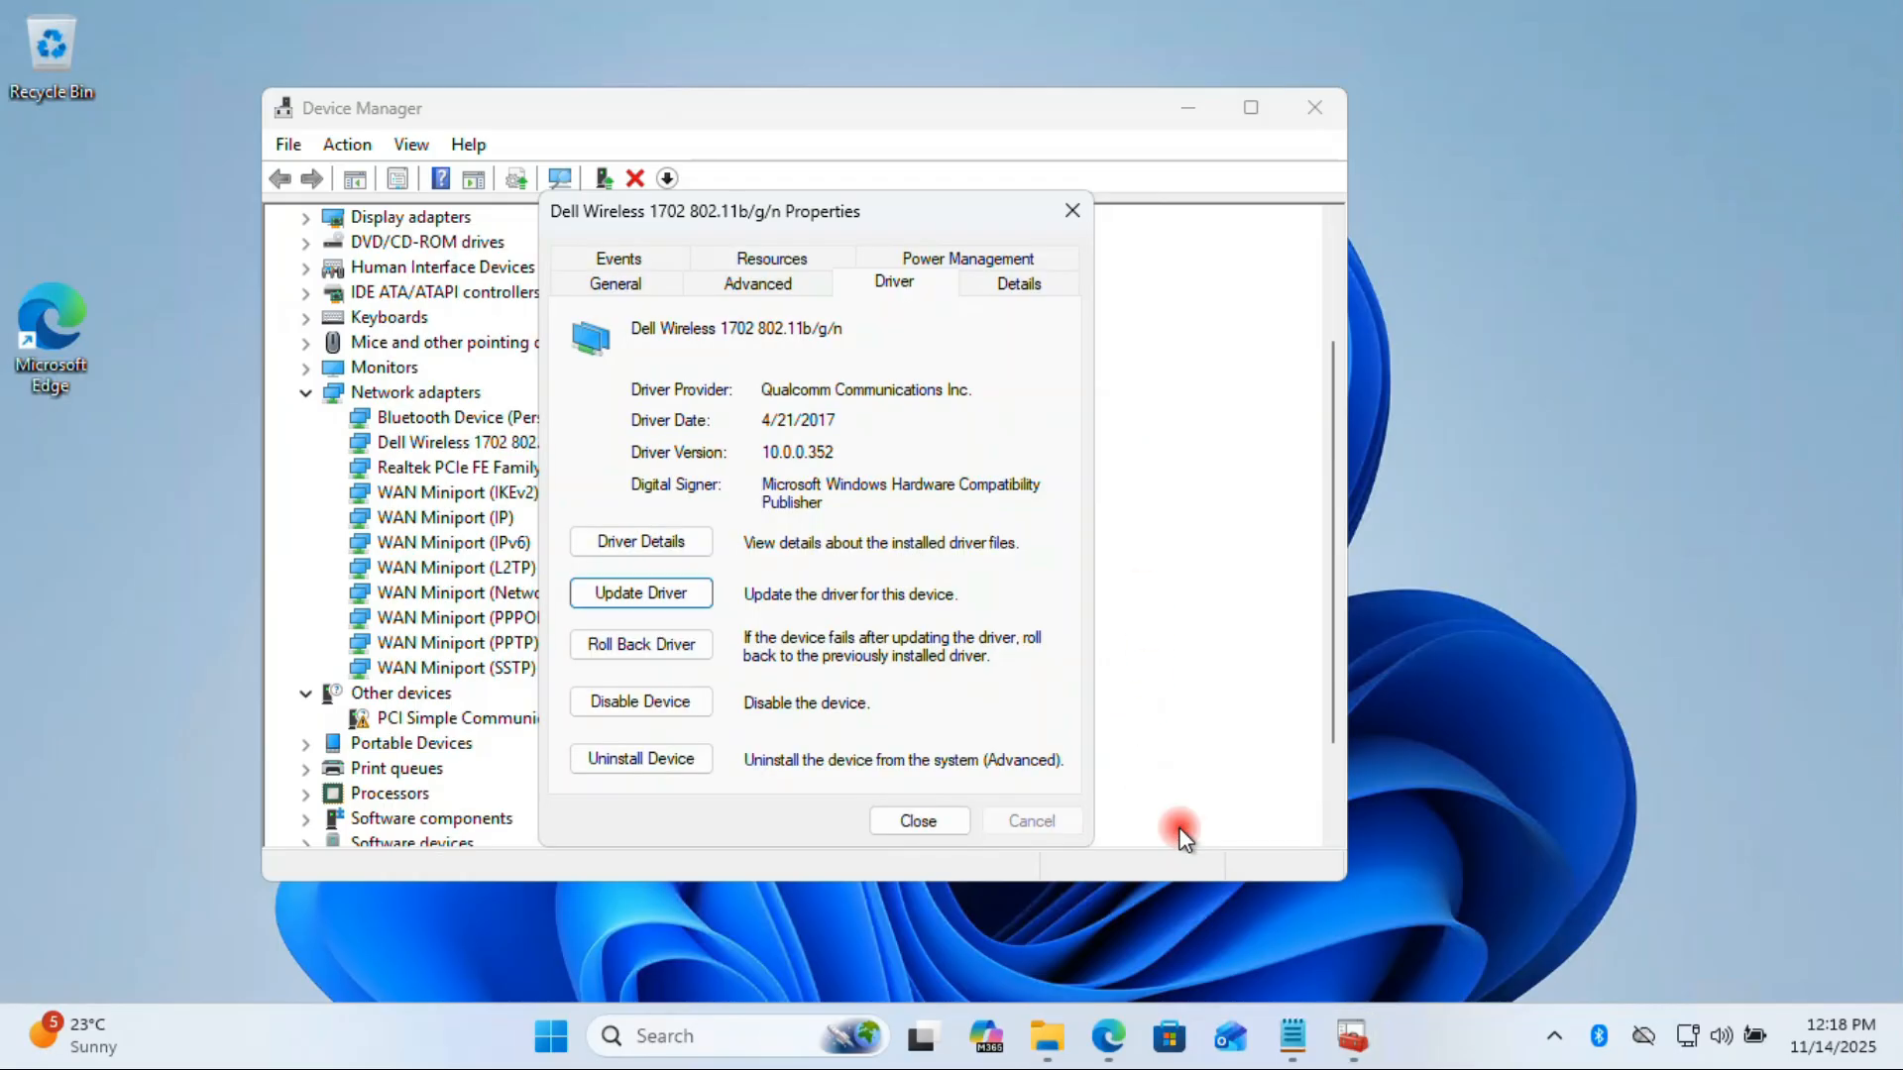
# Step: Install the listed Dell Wireless 1702 802.11b/g/n driver manually from the drivers available on the computer, and close the adapter's properties
pyautogui.click(676, 597)
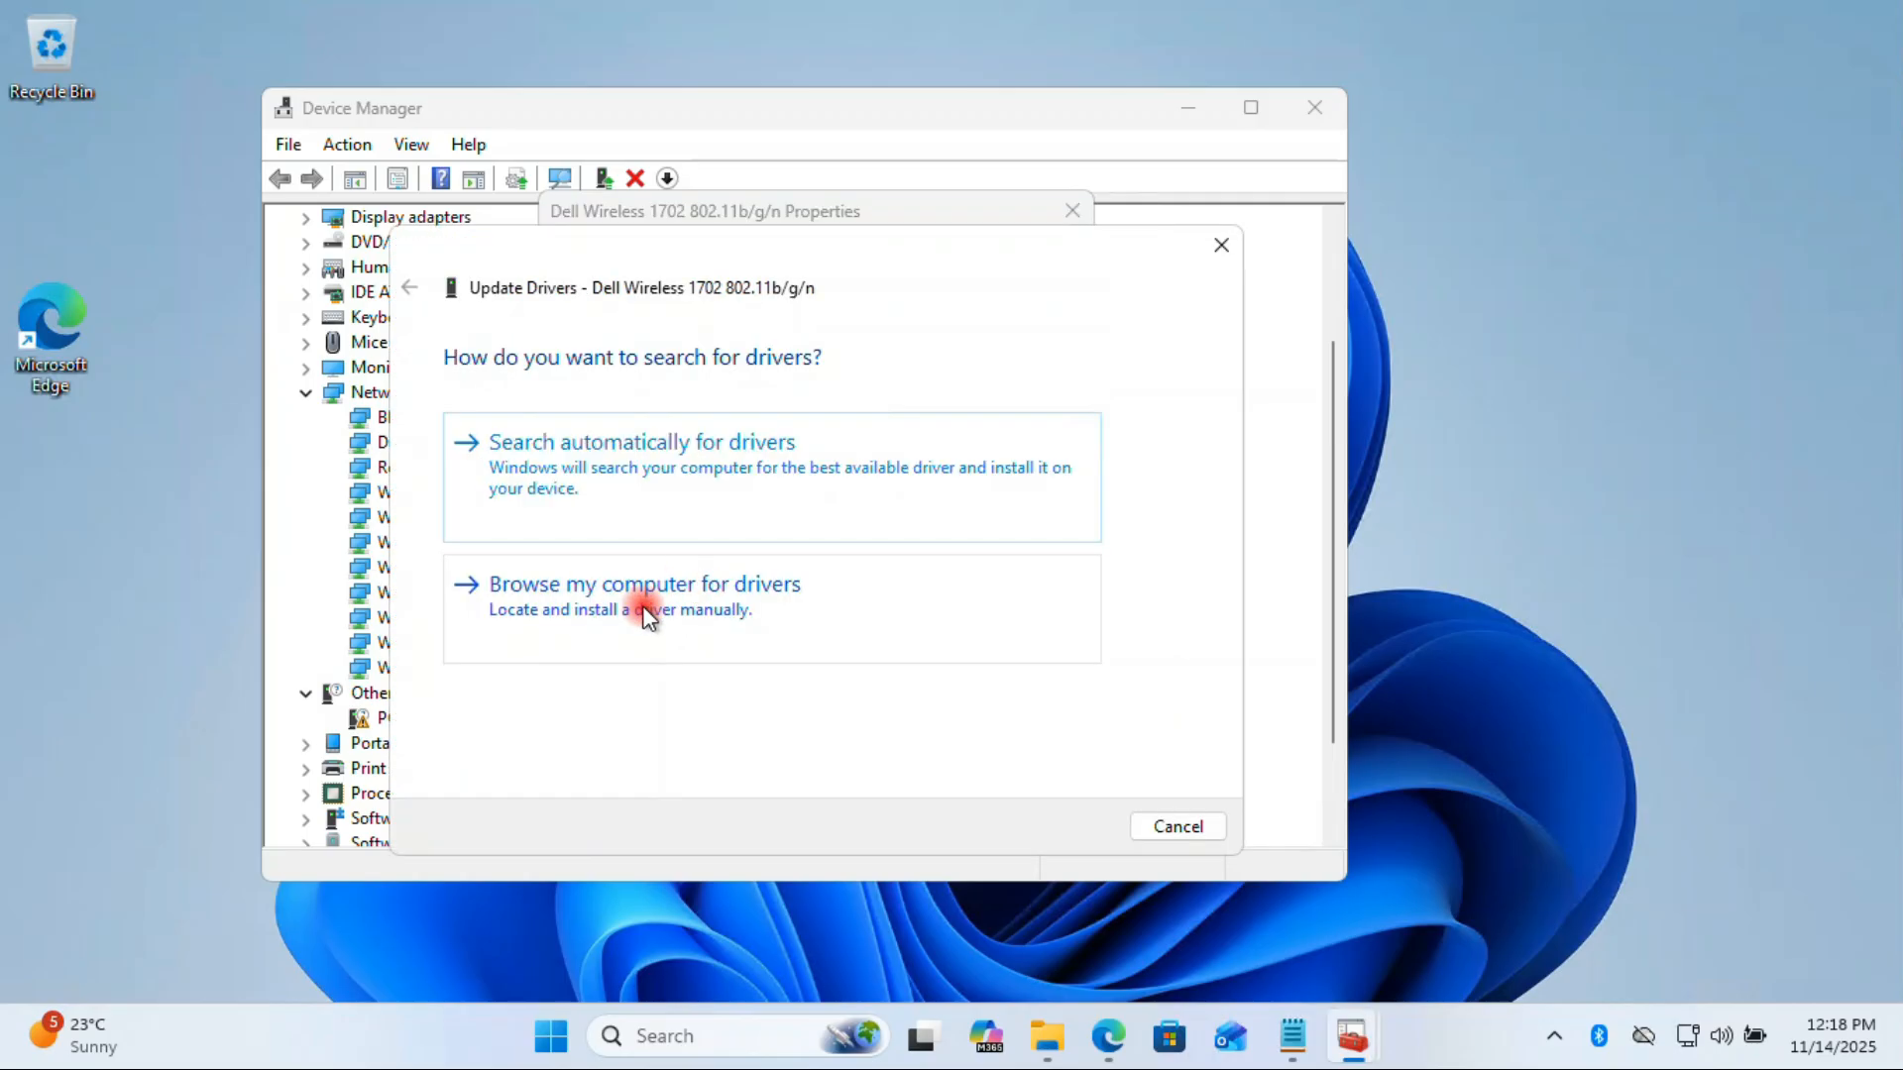
pyautogui.click(652, 607)
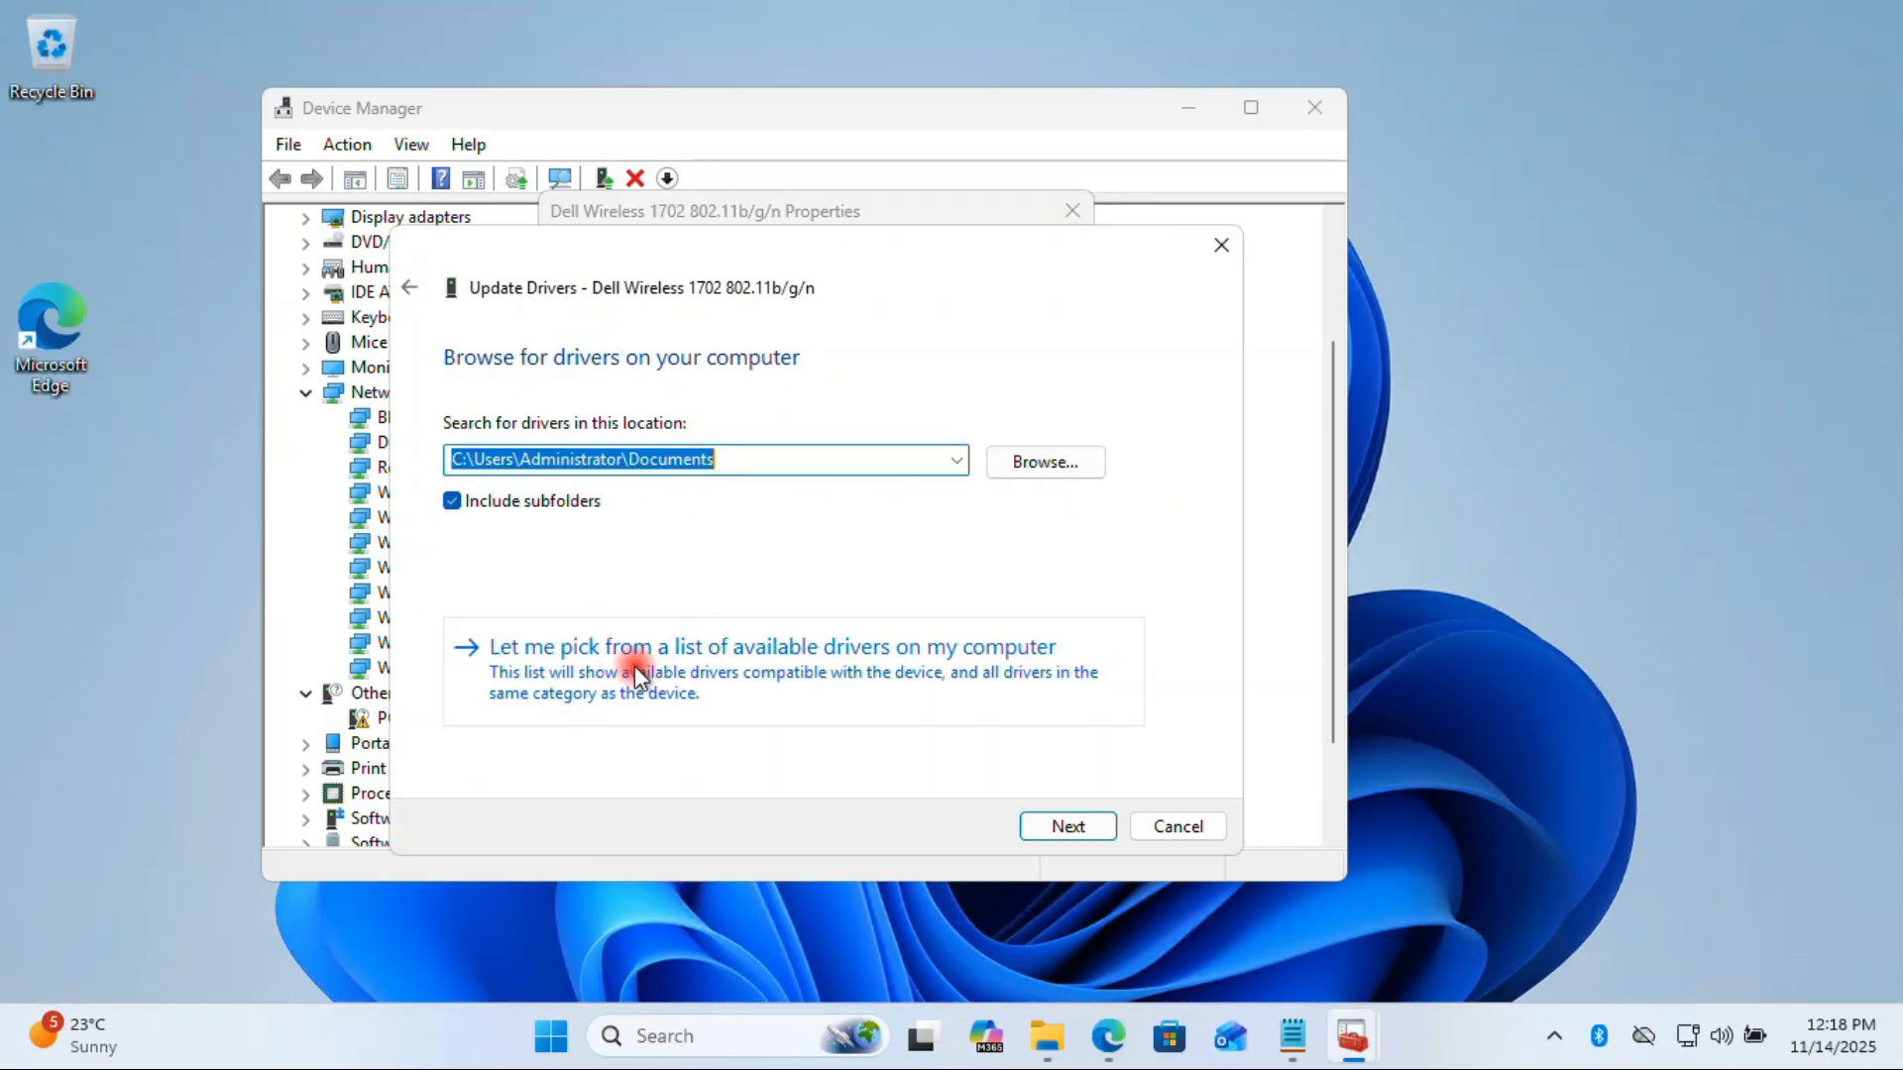
pyautogui.click(689, 678)
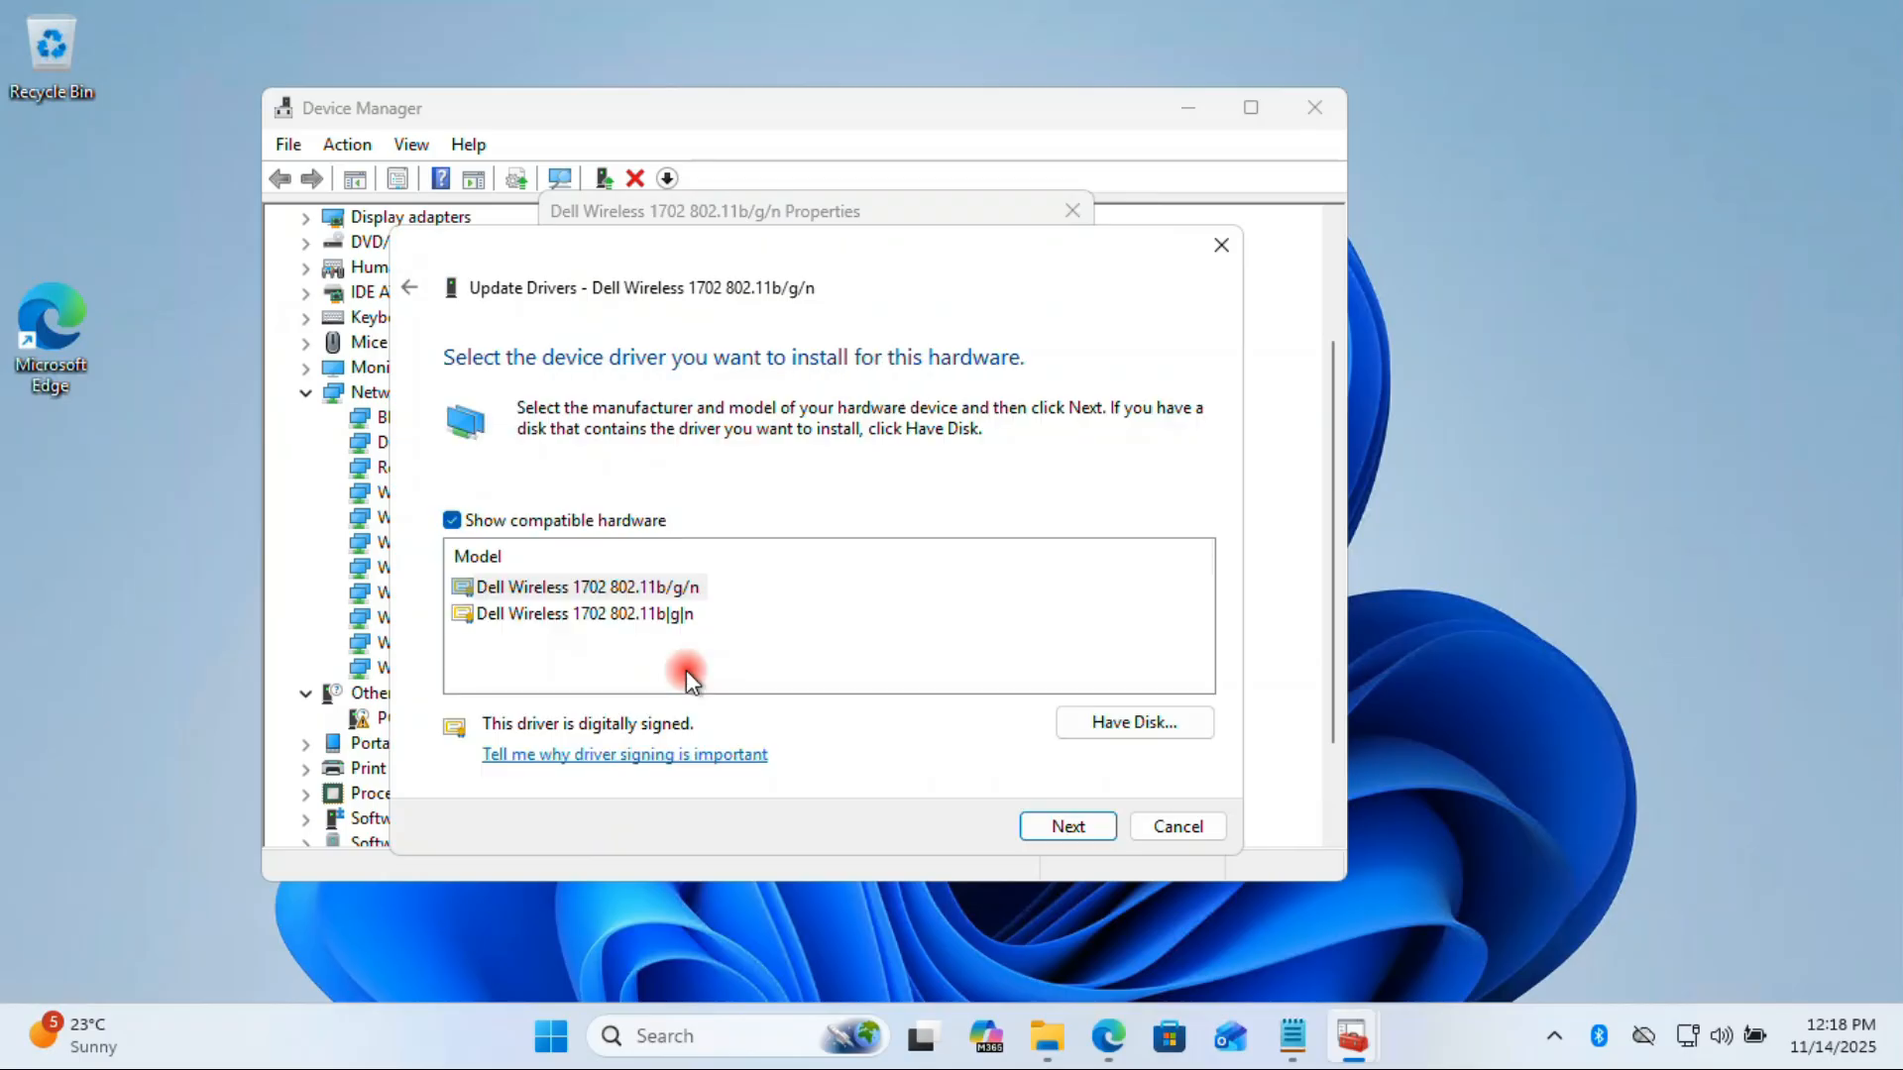
pyautogui.click(656, 615)
pyautogui.click(669, 592)
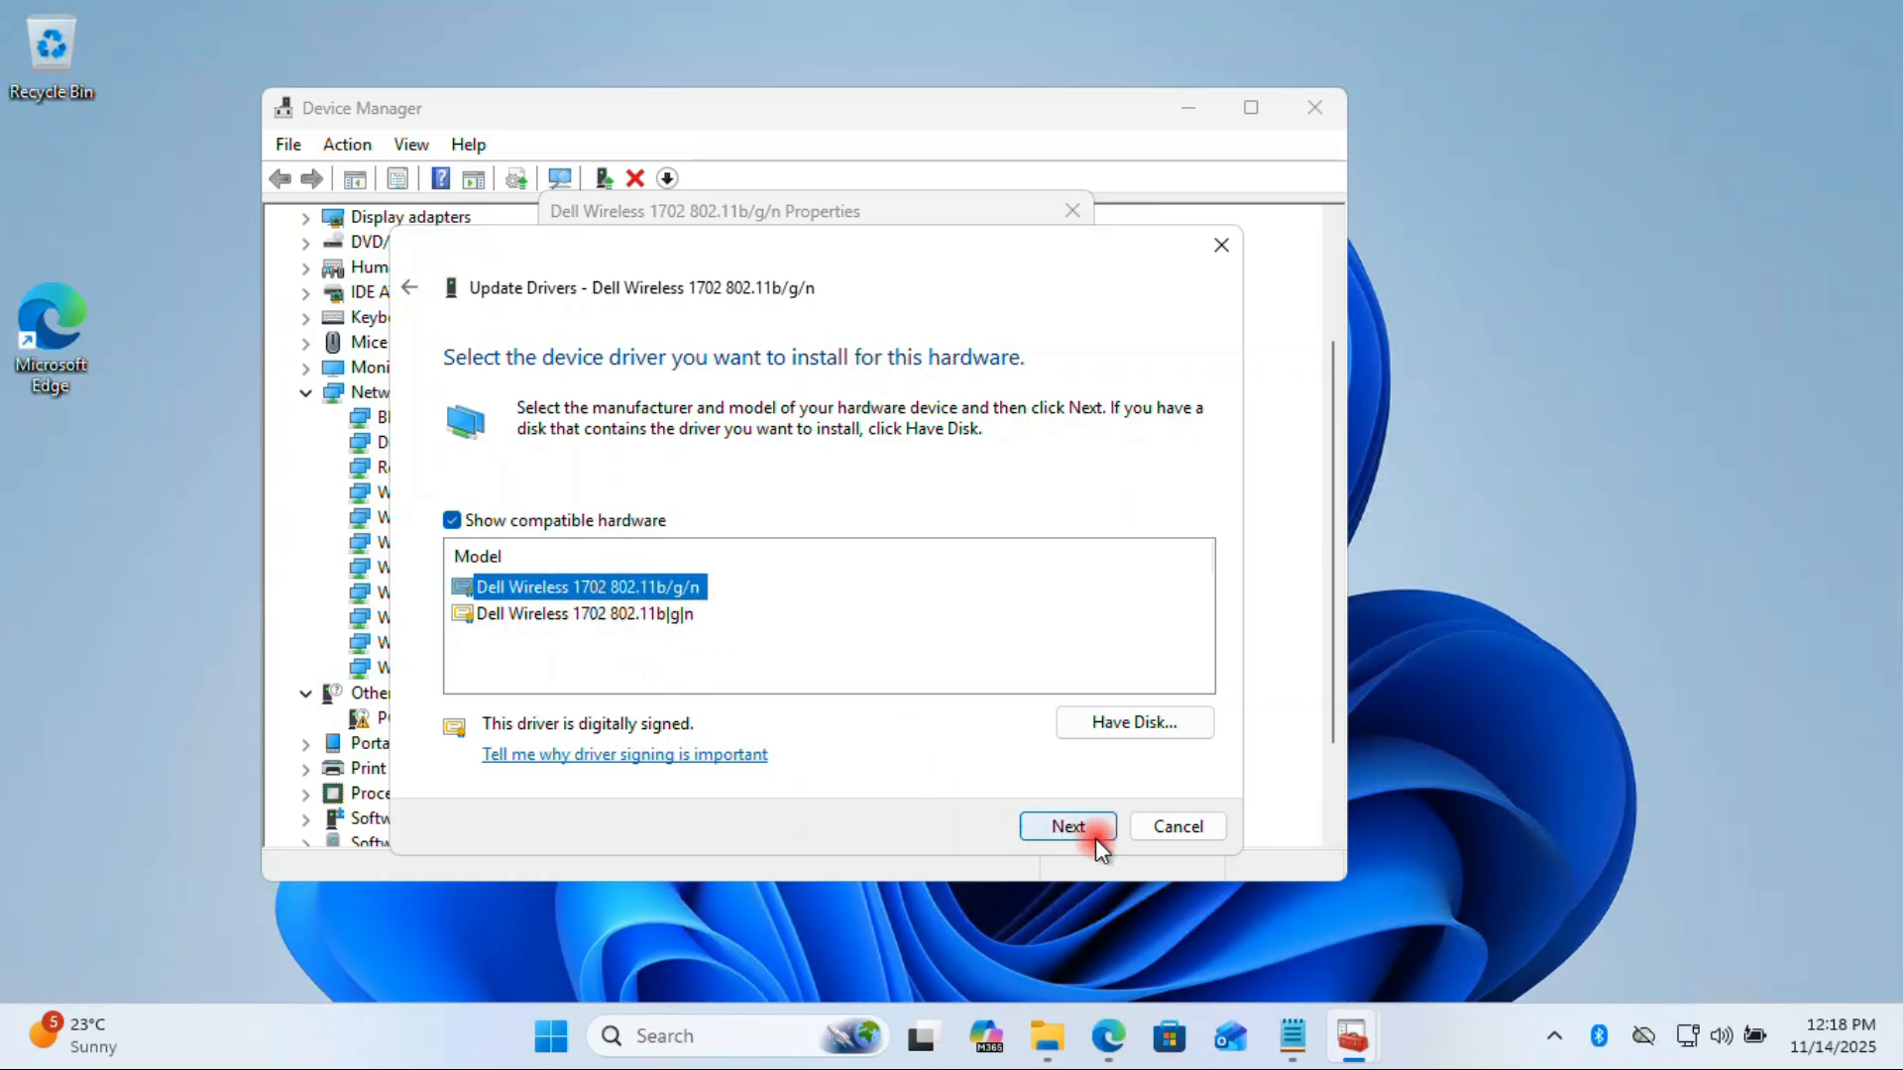
pyautogui.click(1056, 823)
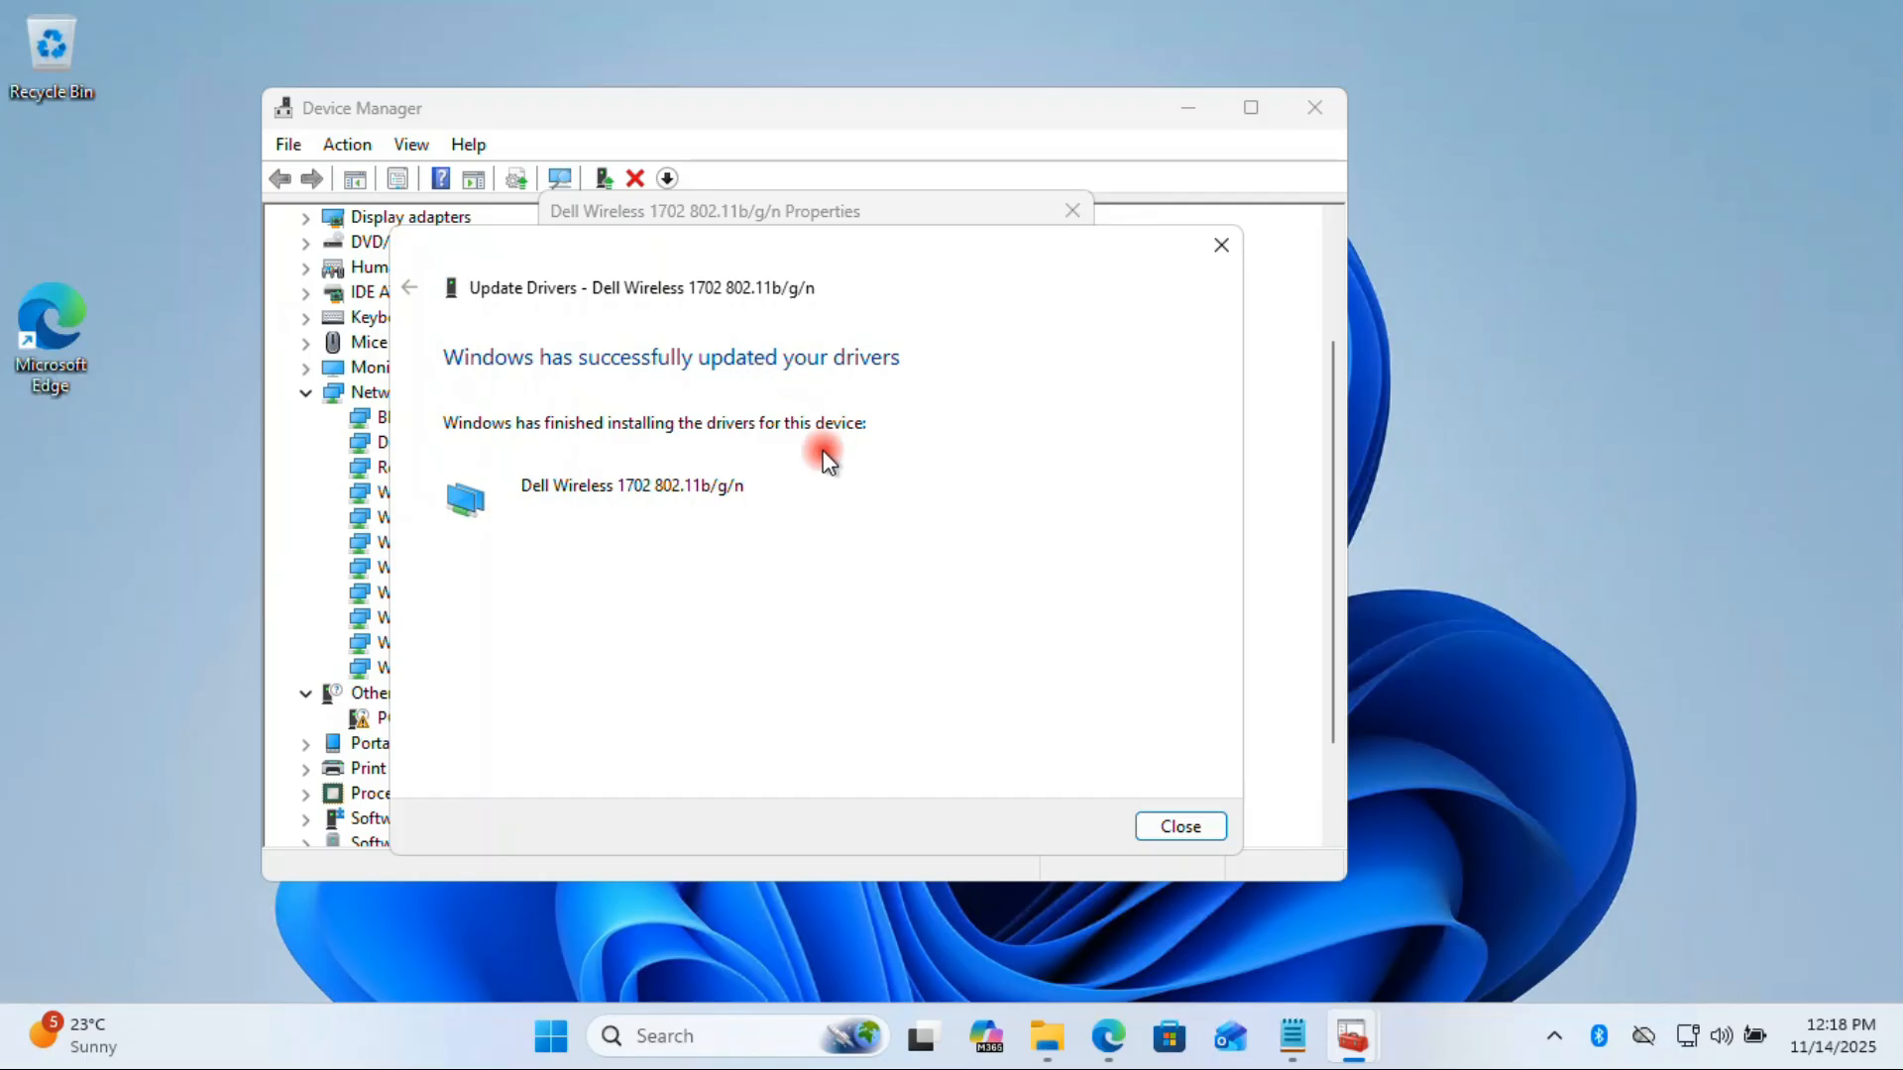
pyautogui.click(1199, 830)
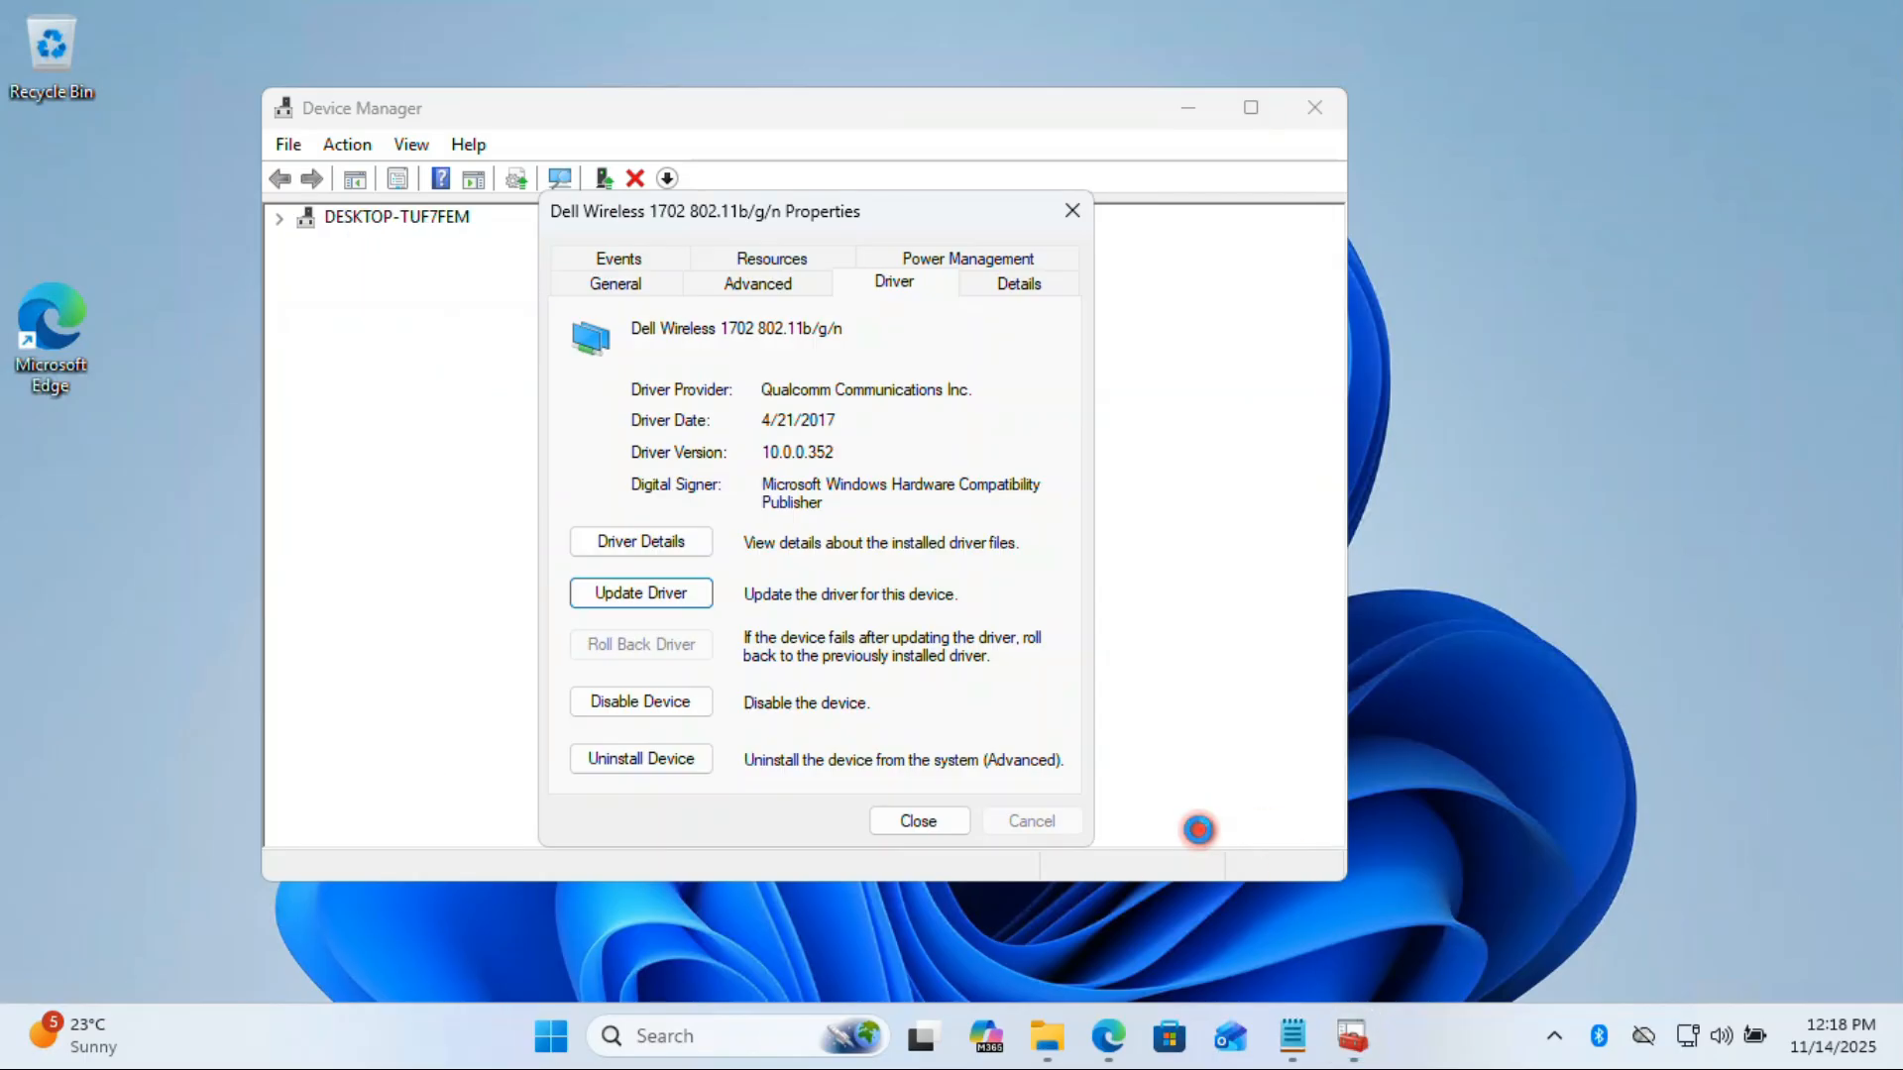
pyautogui.click(947, 821)
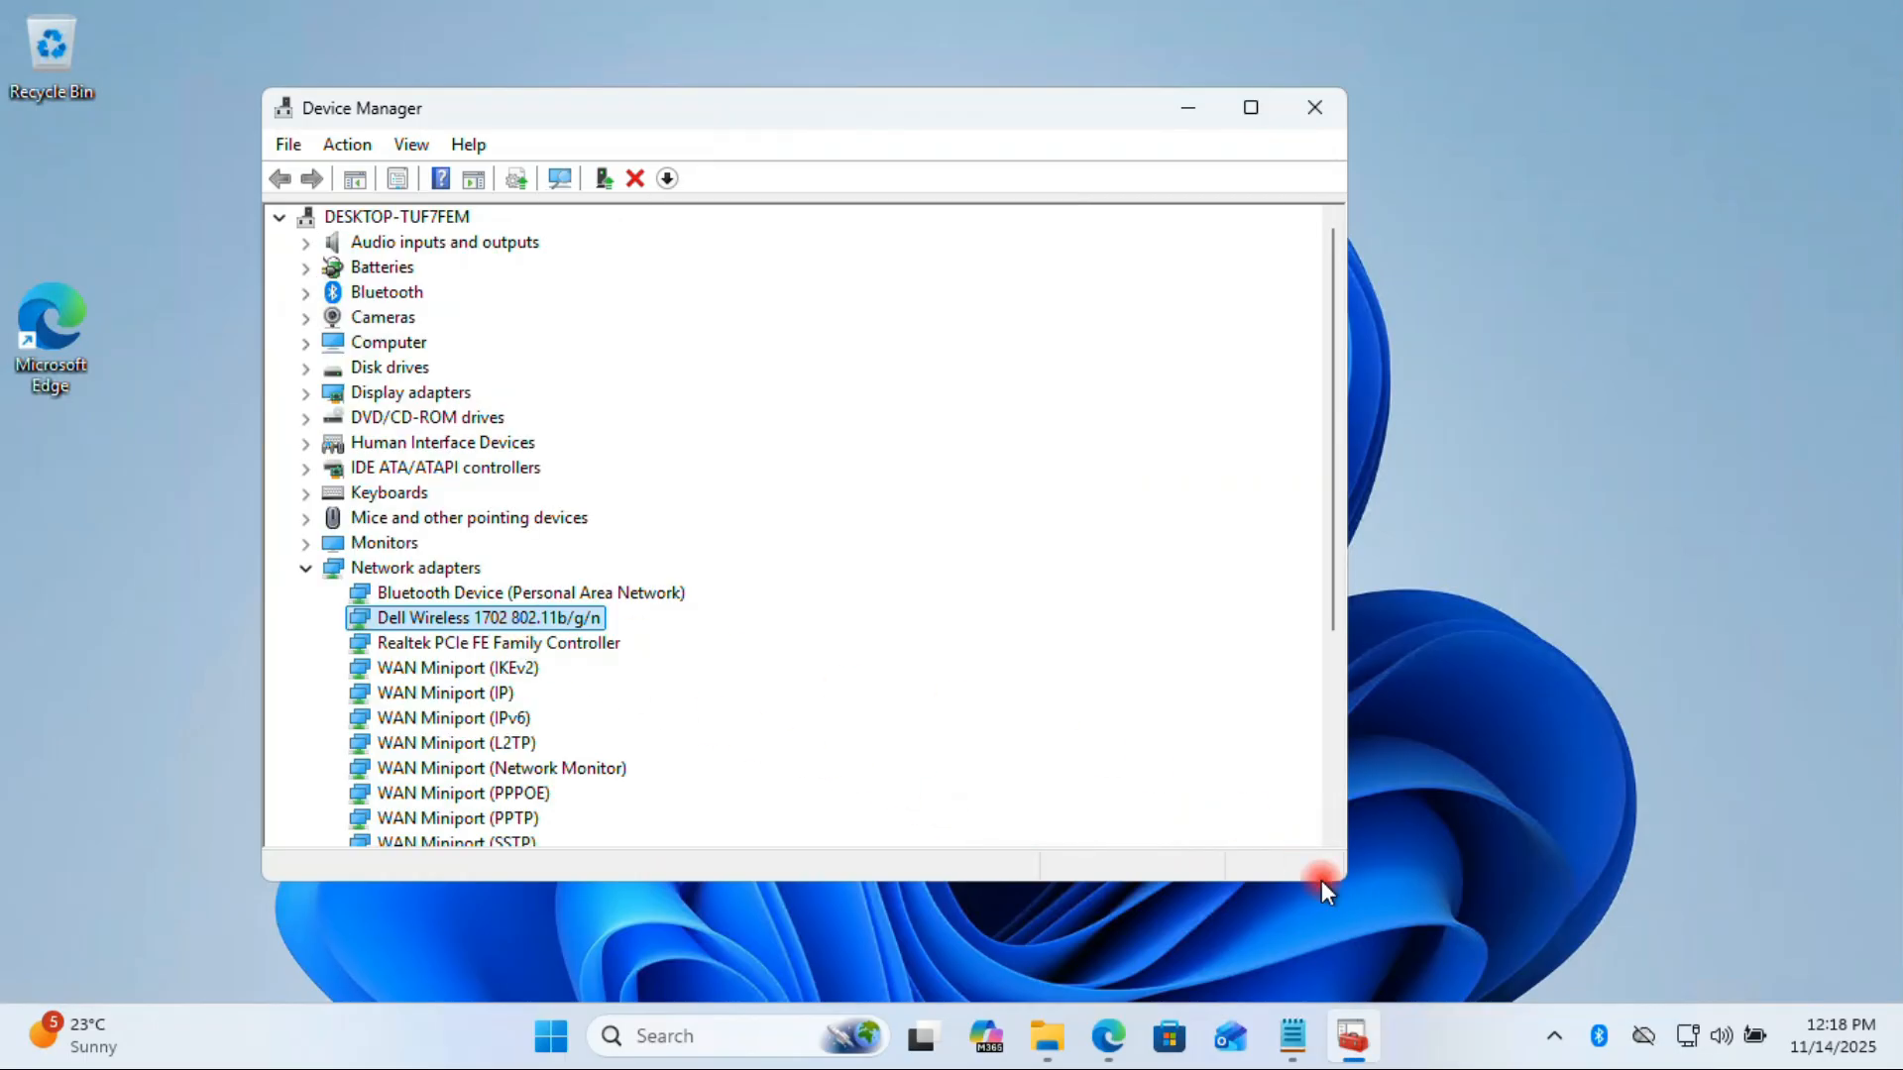
# Step: Uninstall the Dell Wireless 1702 802.11b/g/n device without removing its driver
pyautogui.rightClick(482, 626)
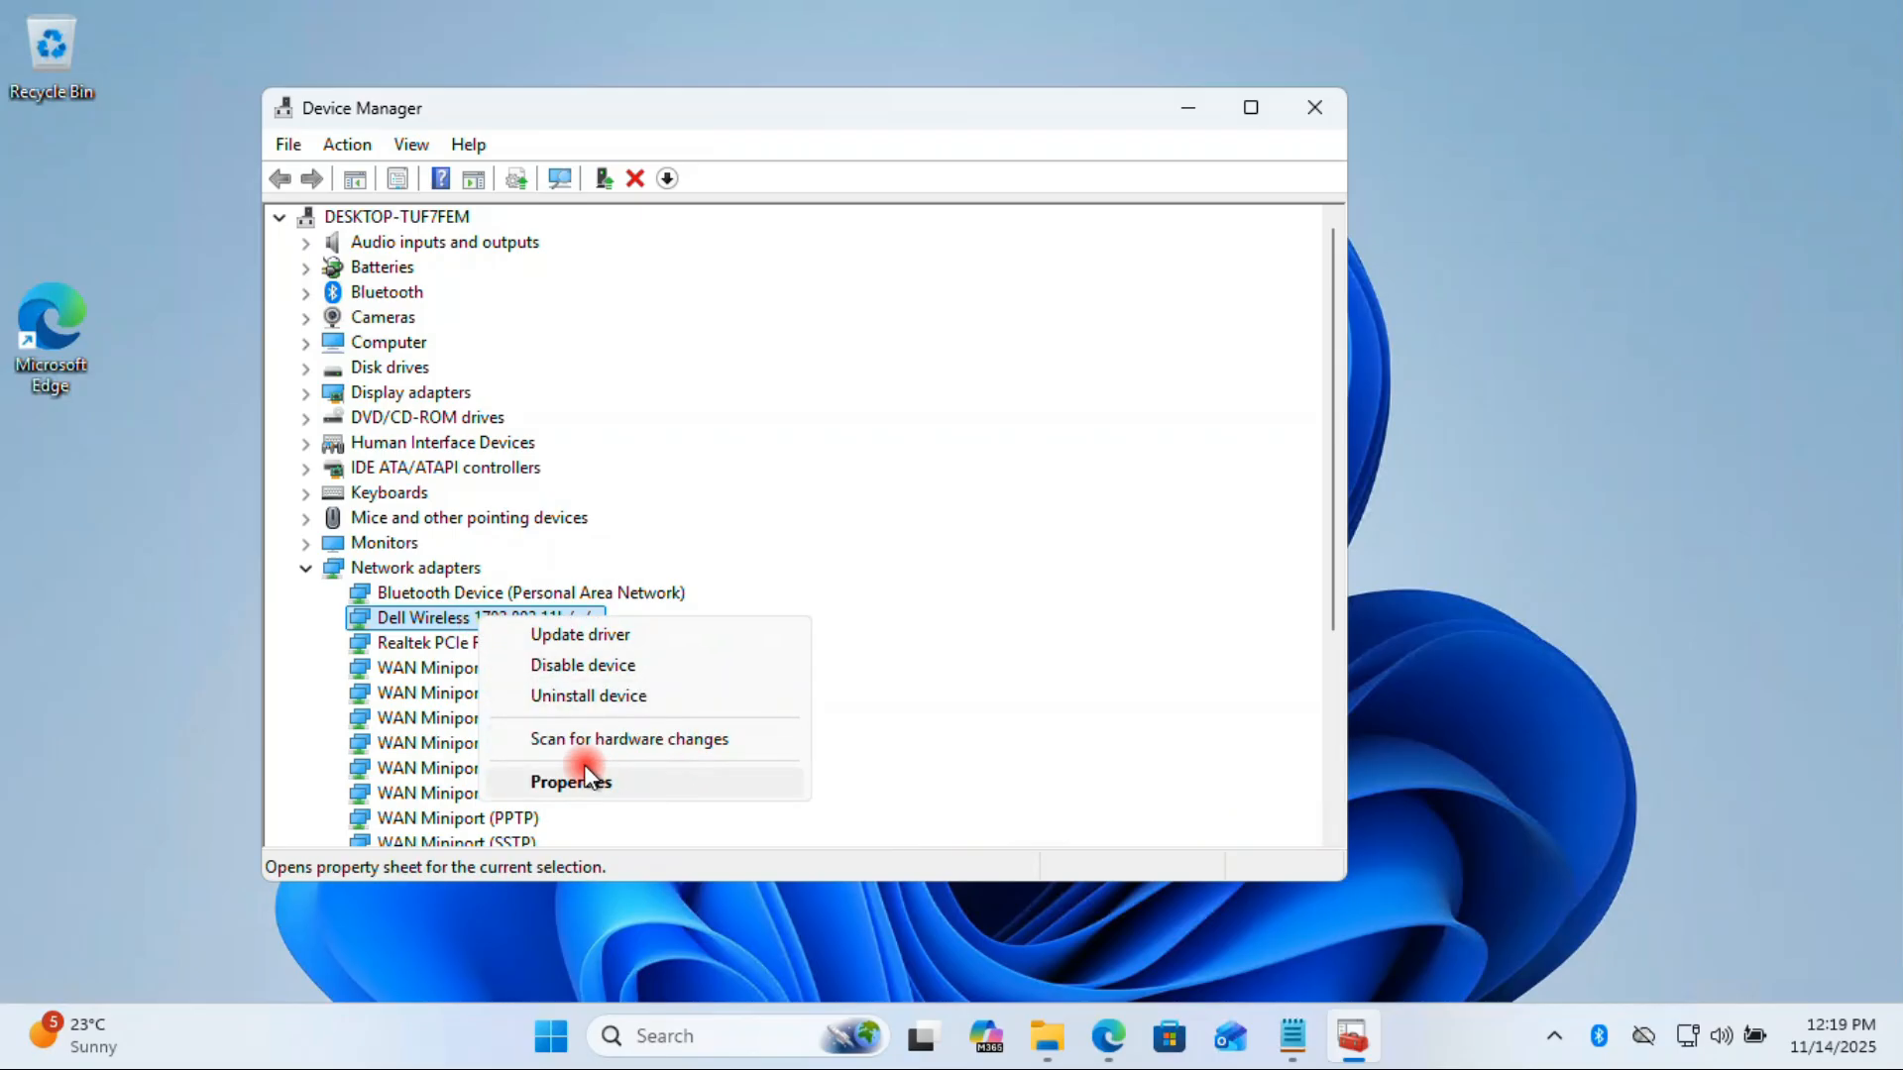
pyautogui.click(624, 694)
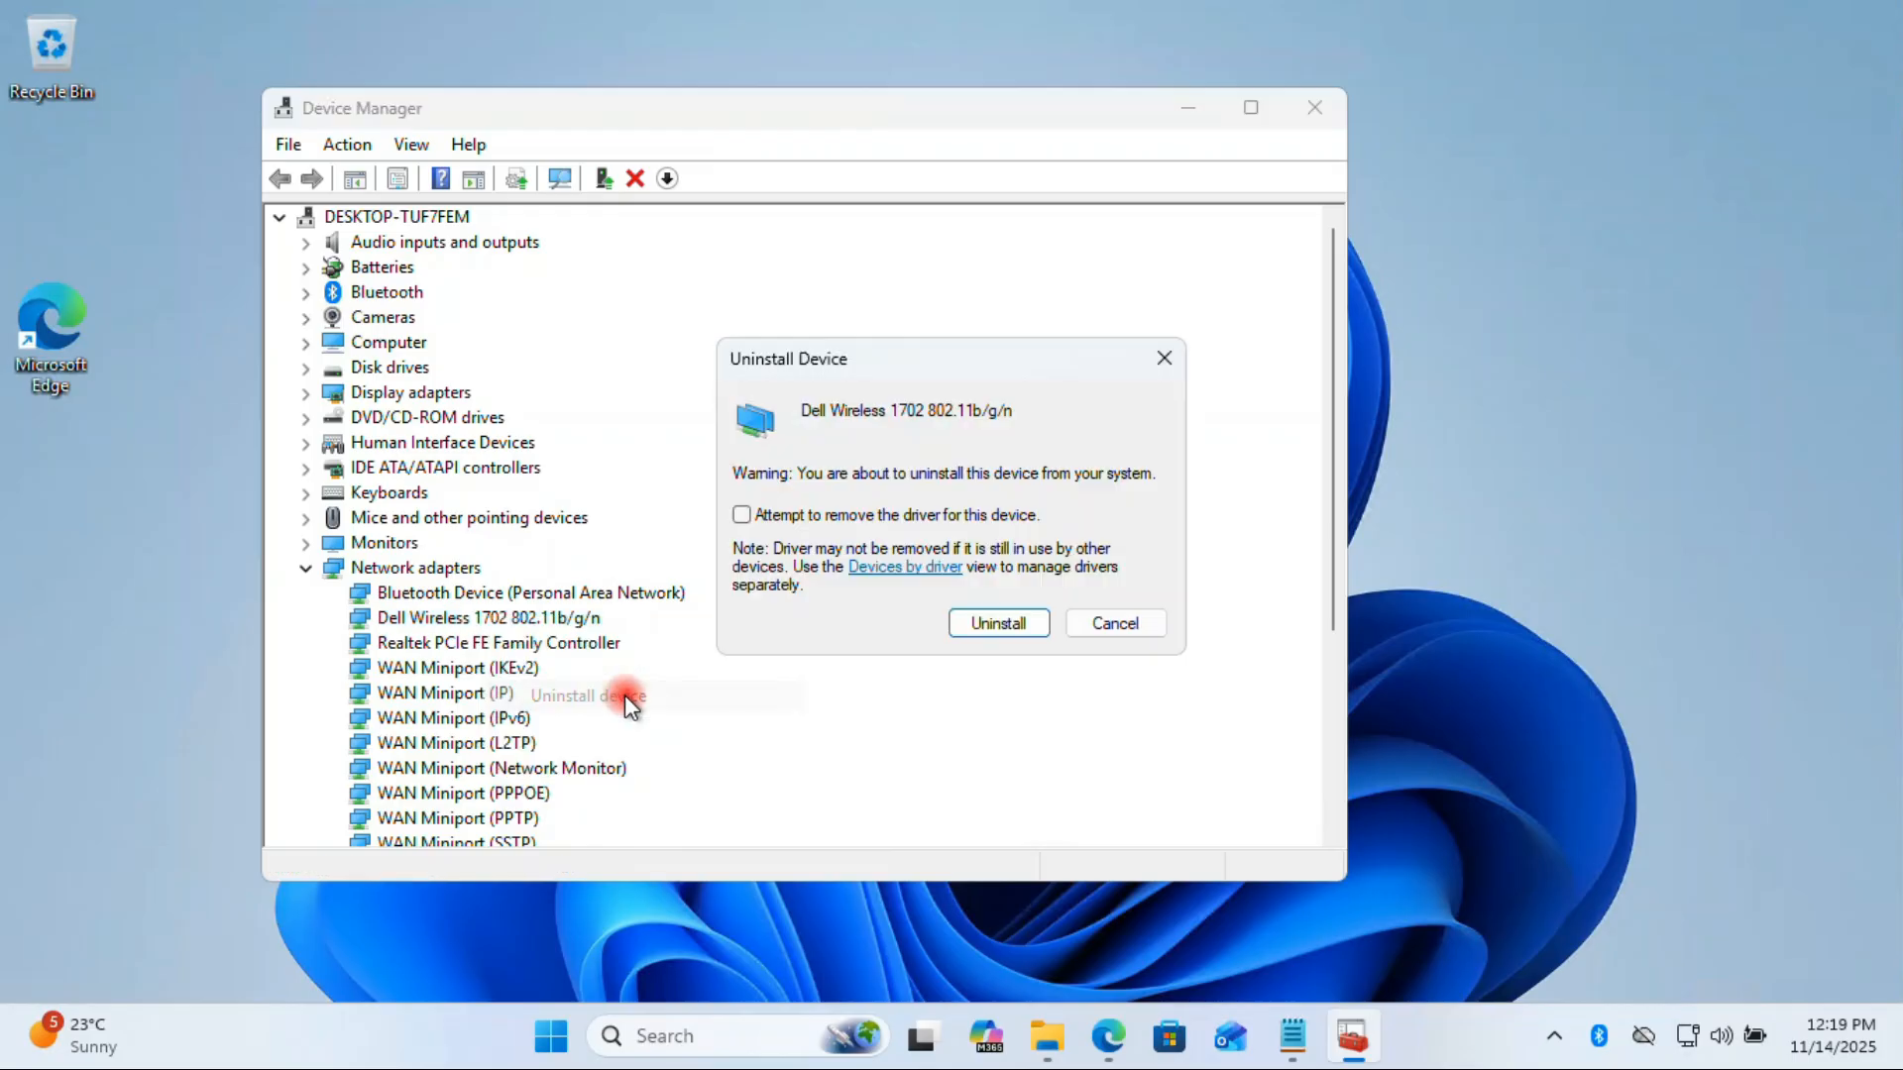
pyautogui.click(999, 624)
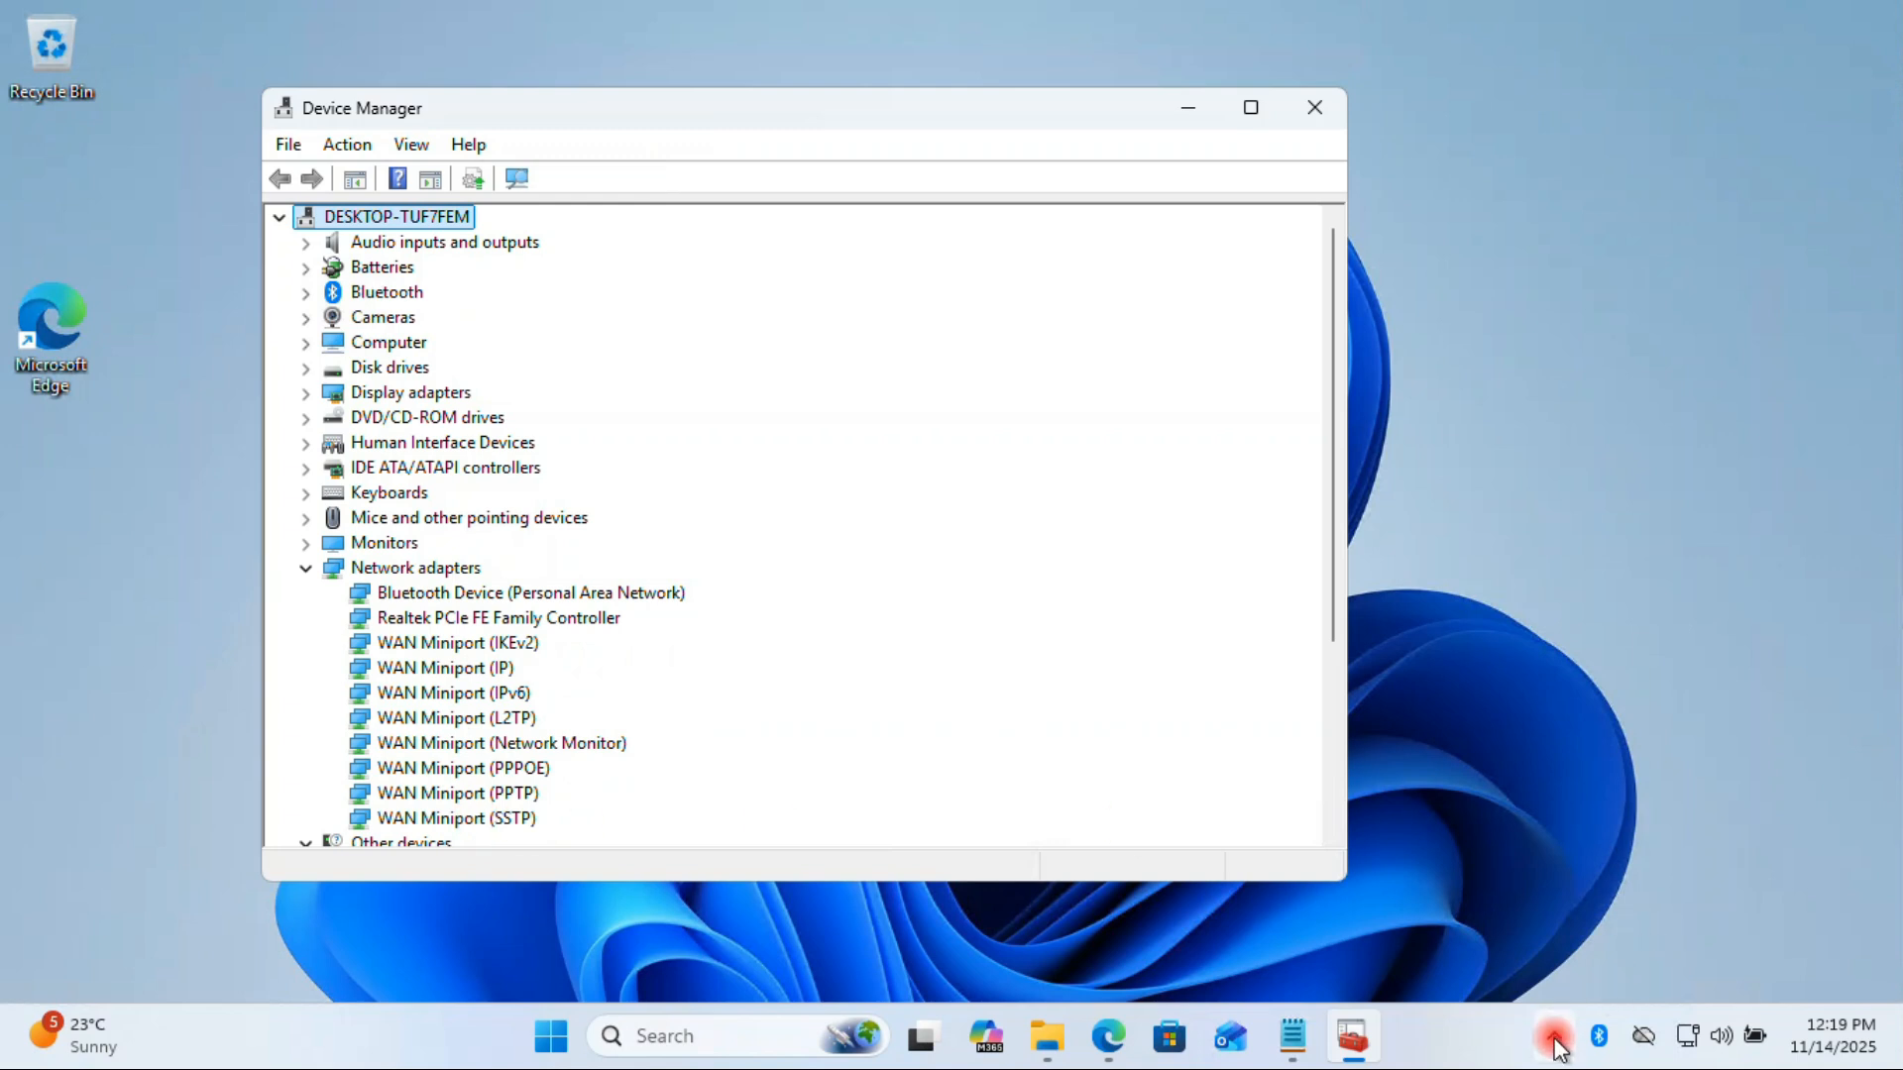
# Step: Check the quick settings for a Wi-Fi option, view the Bluetooth device list, and dismiss it
pyautogui.click(1687, 1035)
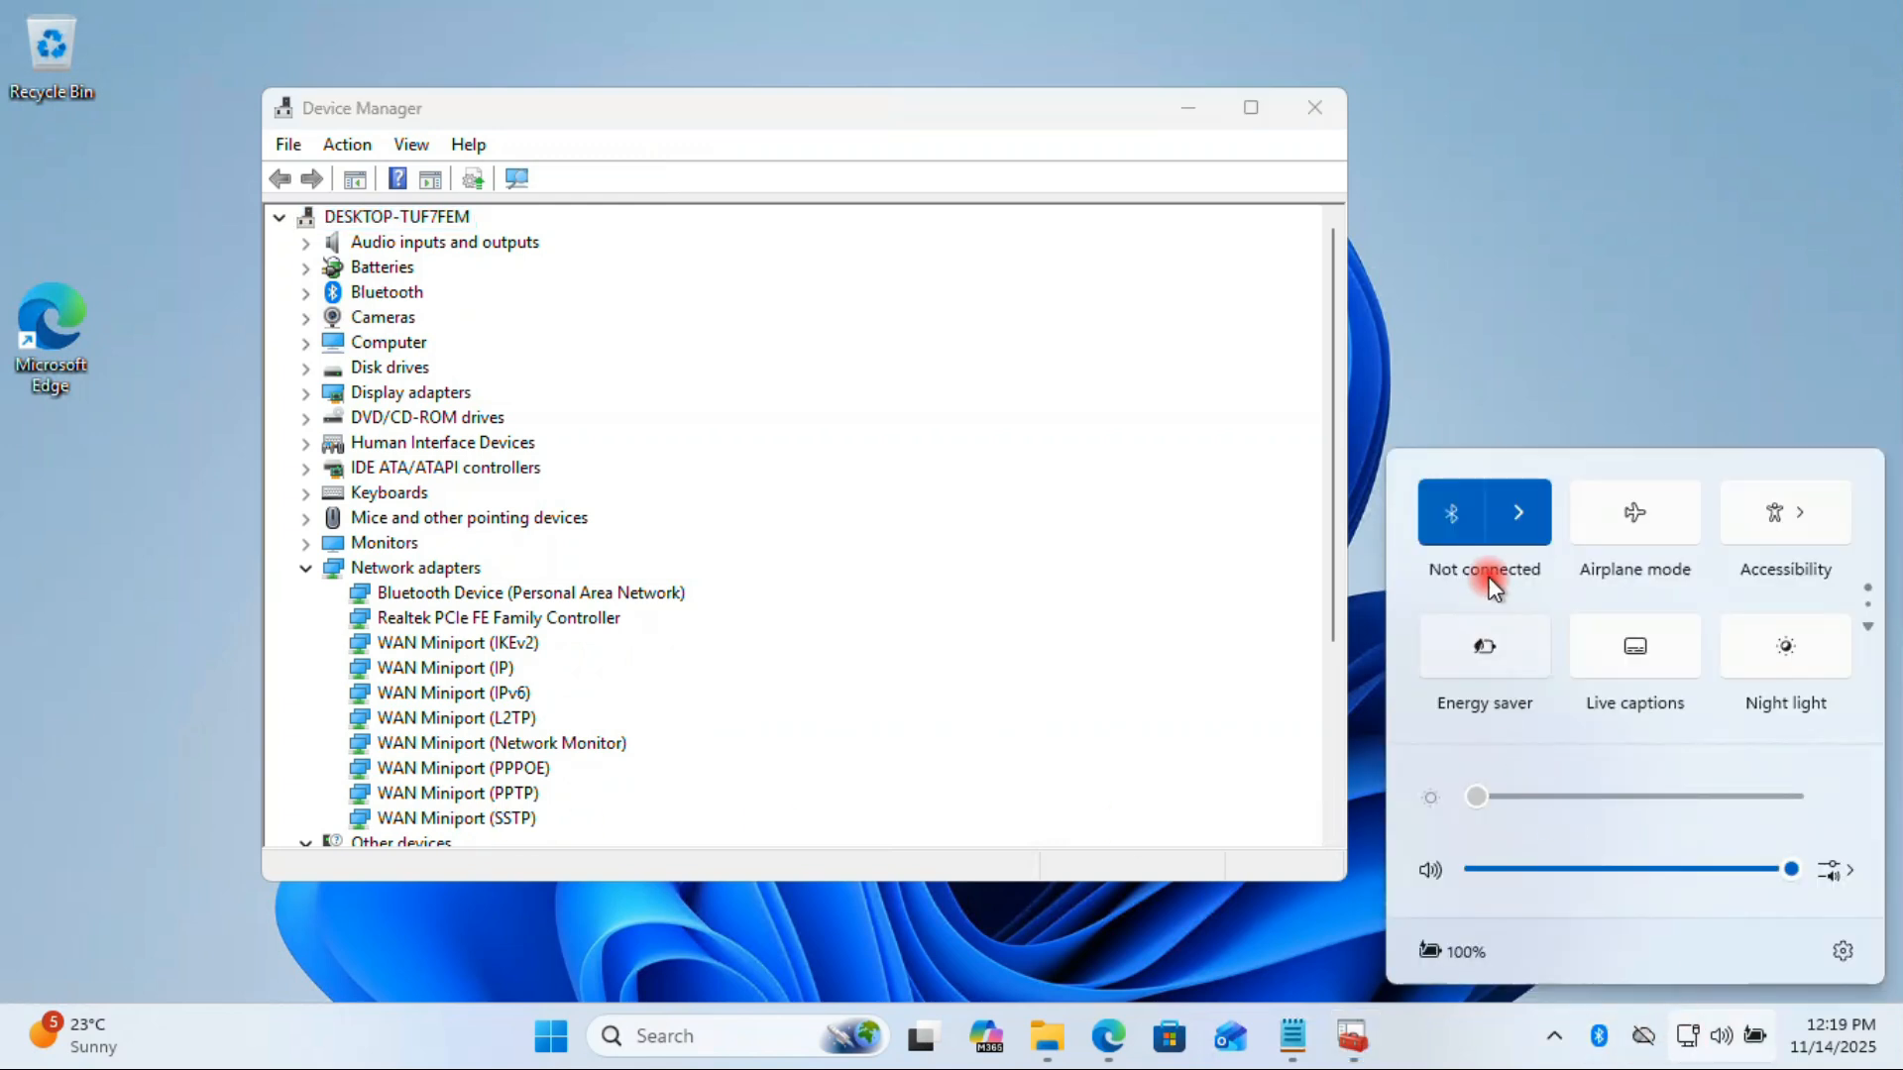
pyautogui.click(1520, 515)
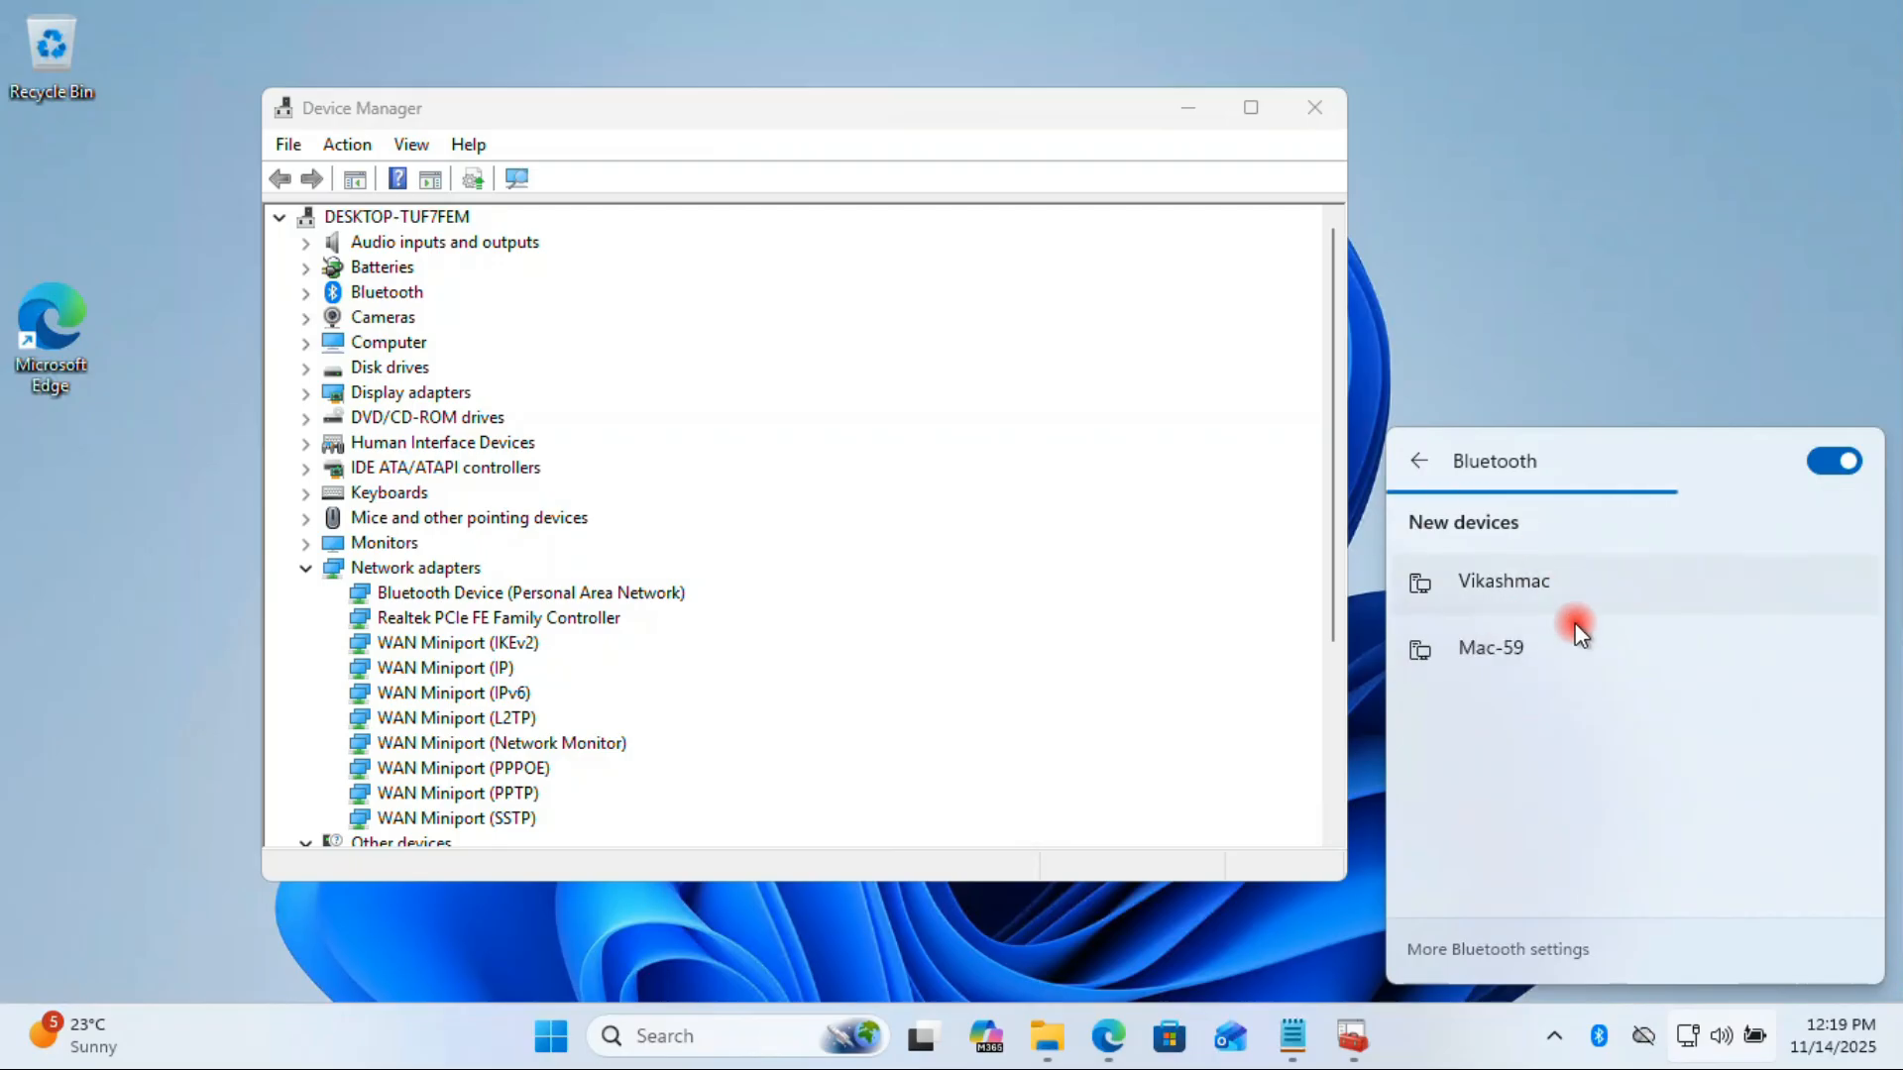
pyautogui.click(1596, 319)
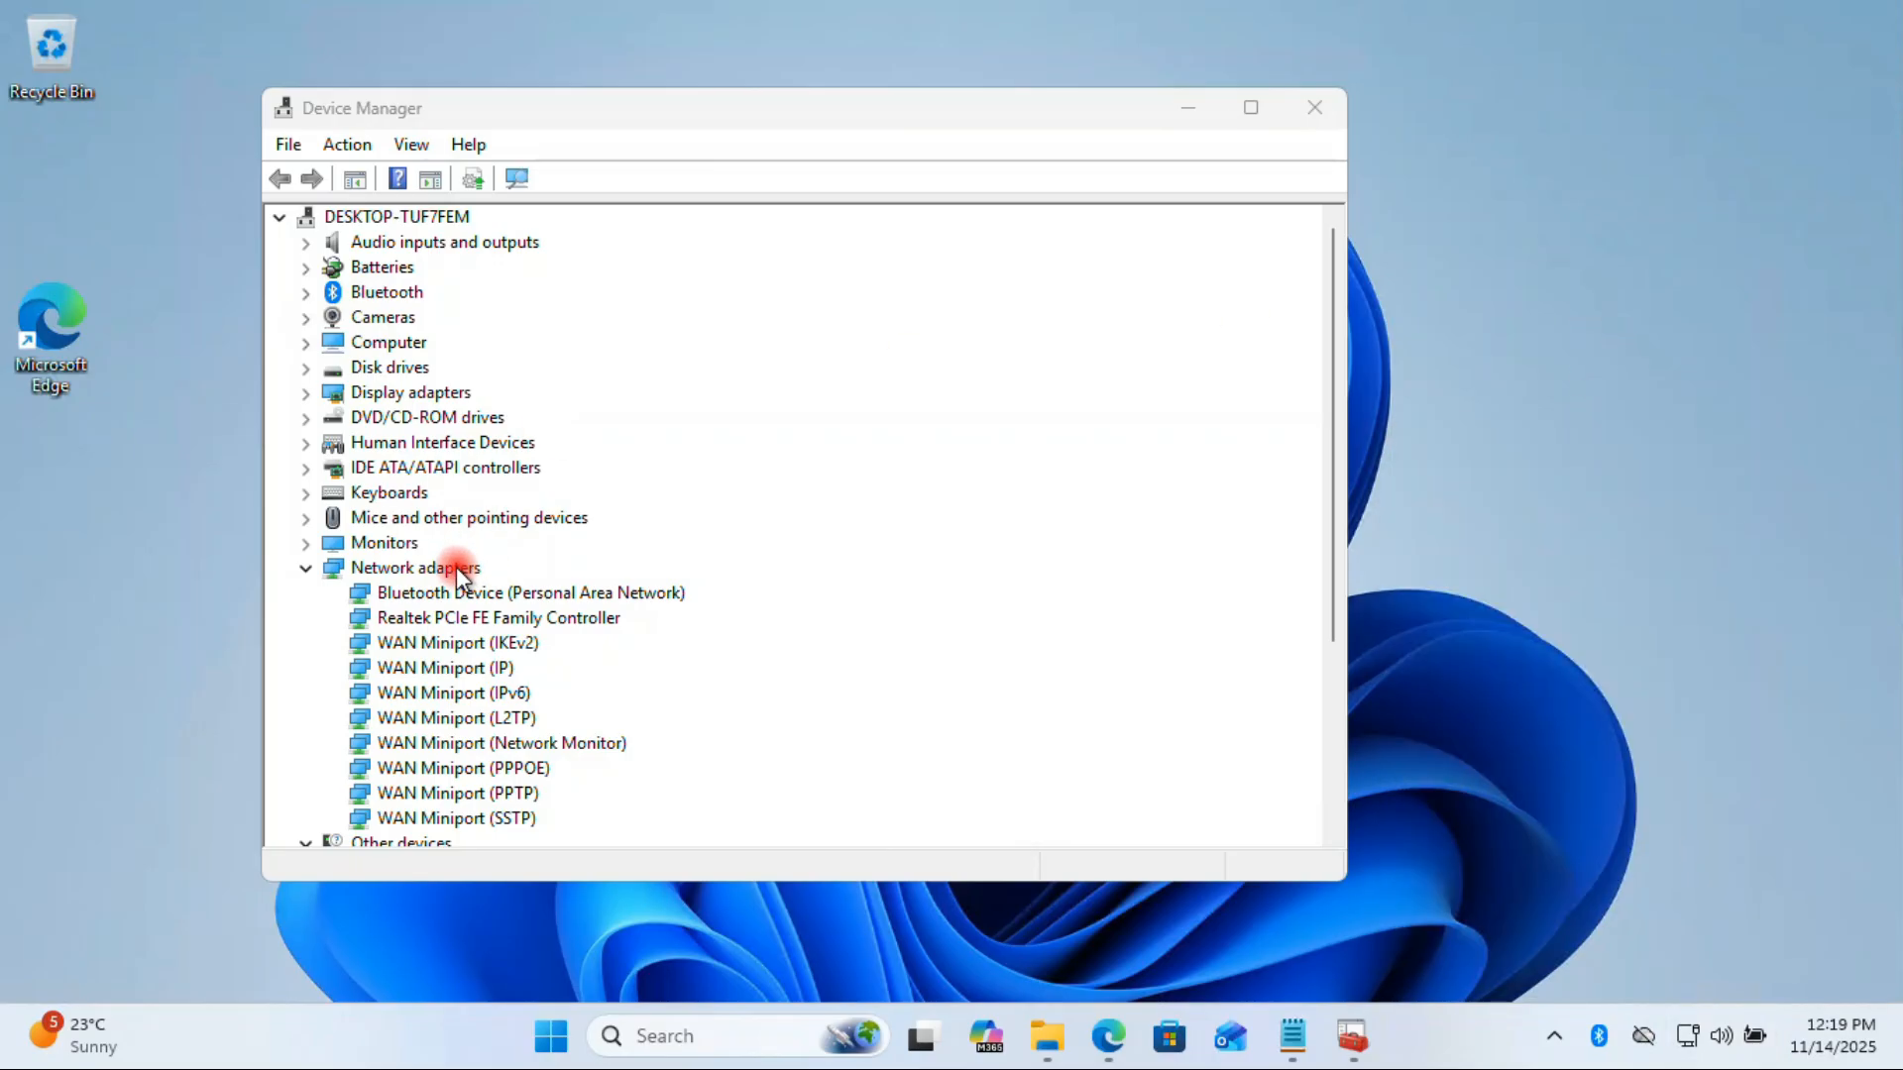
# Step: Scan for hardware changes to restore the Dell Wireless 1702 802.11b/g/n adapter, repeat the scan, and close Device Manager
pyautogui.click(346, 145)
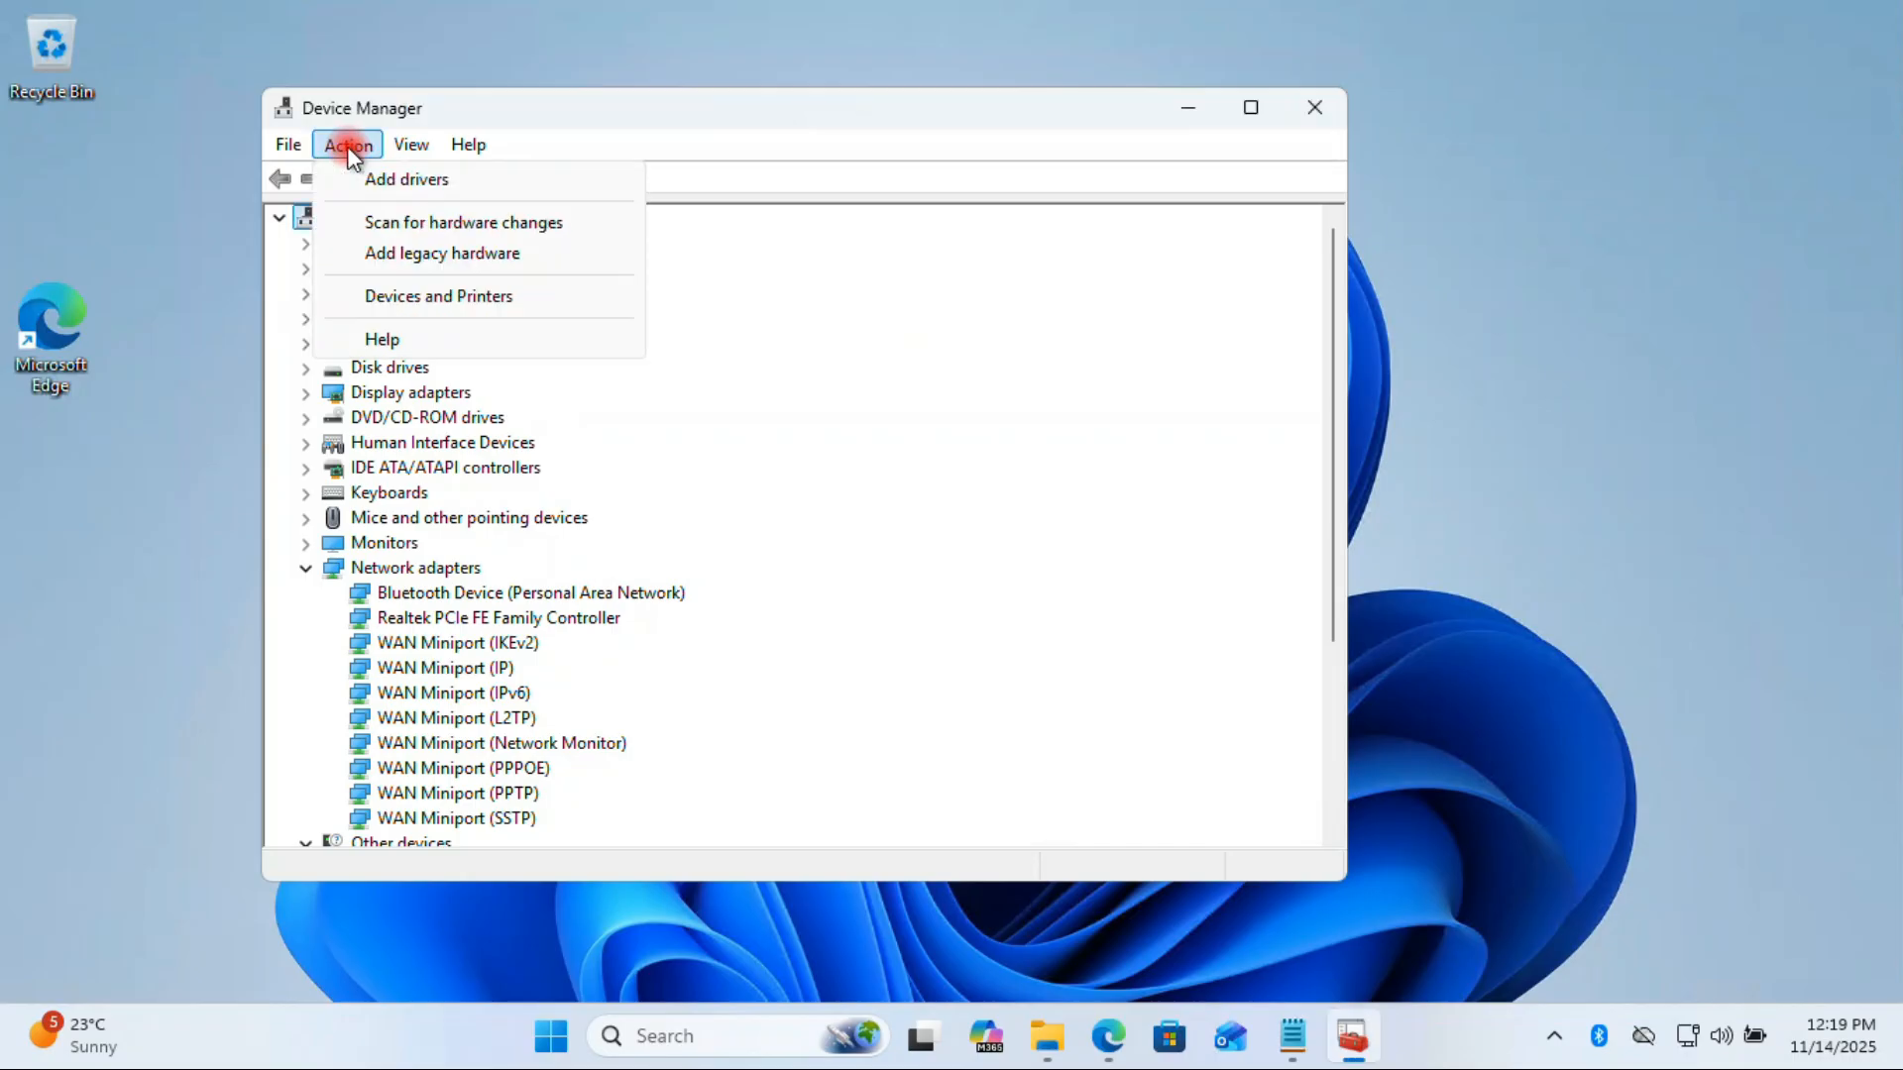
pyautogui.click(470, 234)
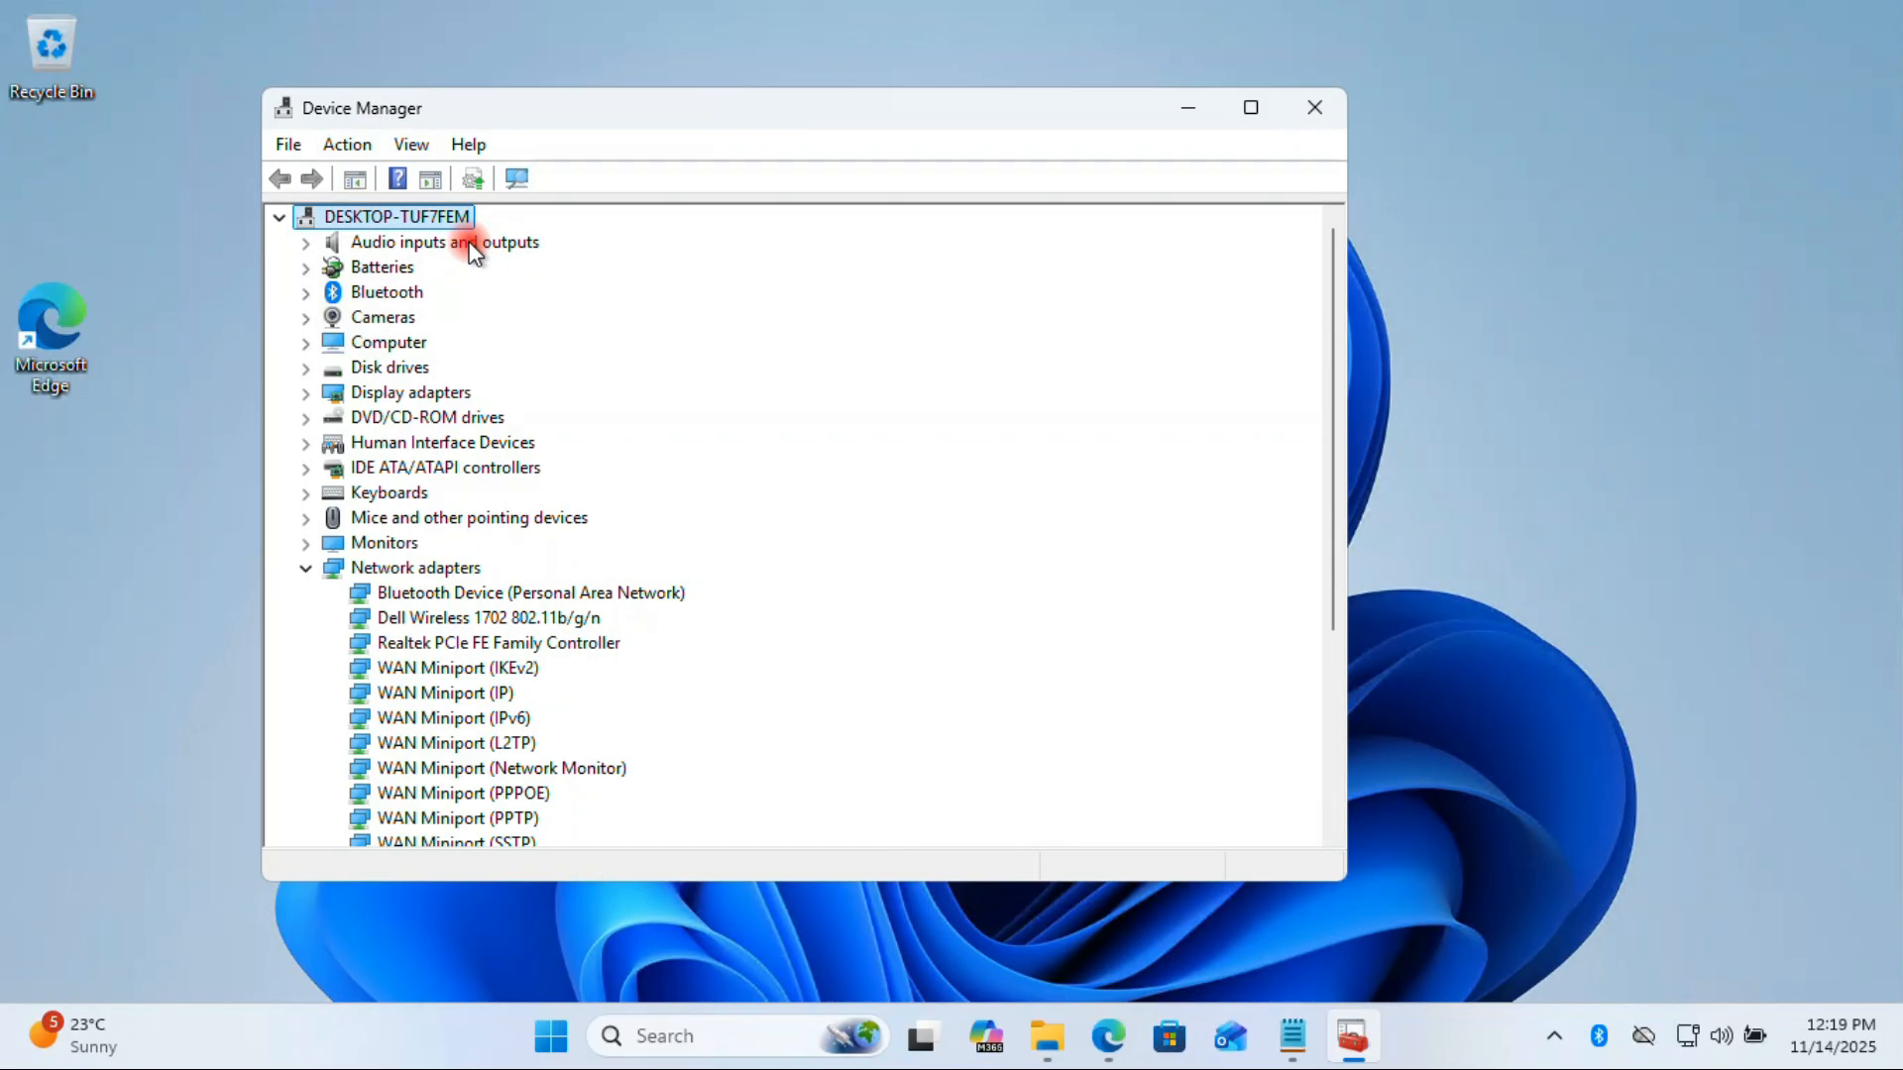
pyautogui.click(397, 623)
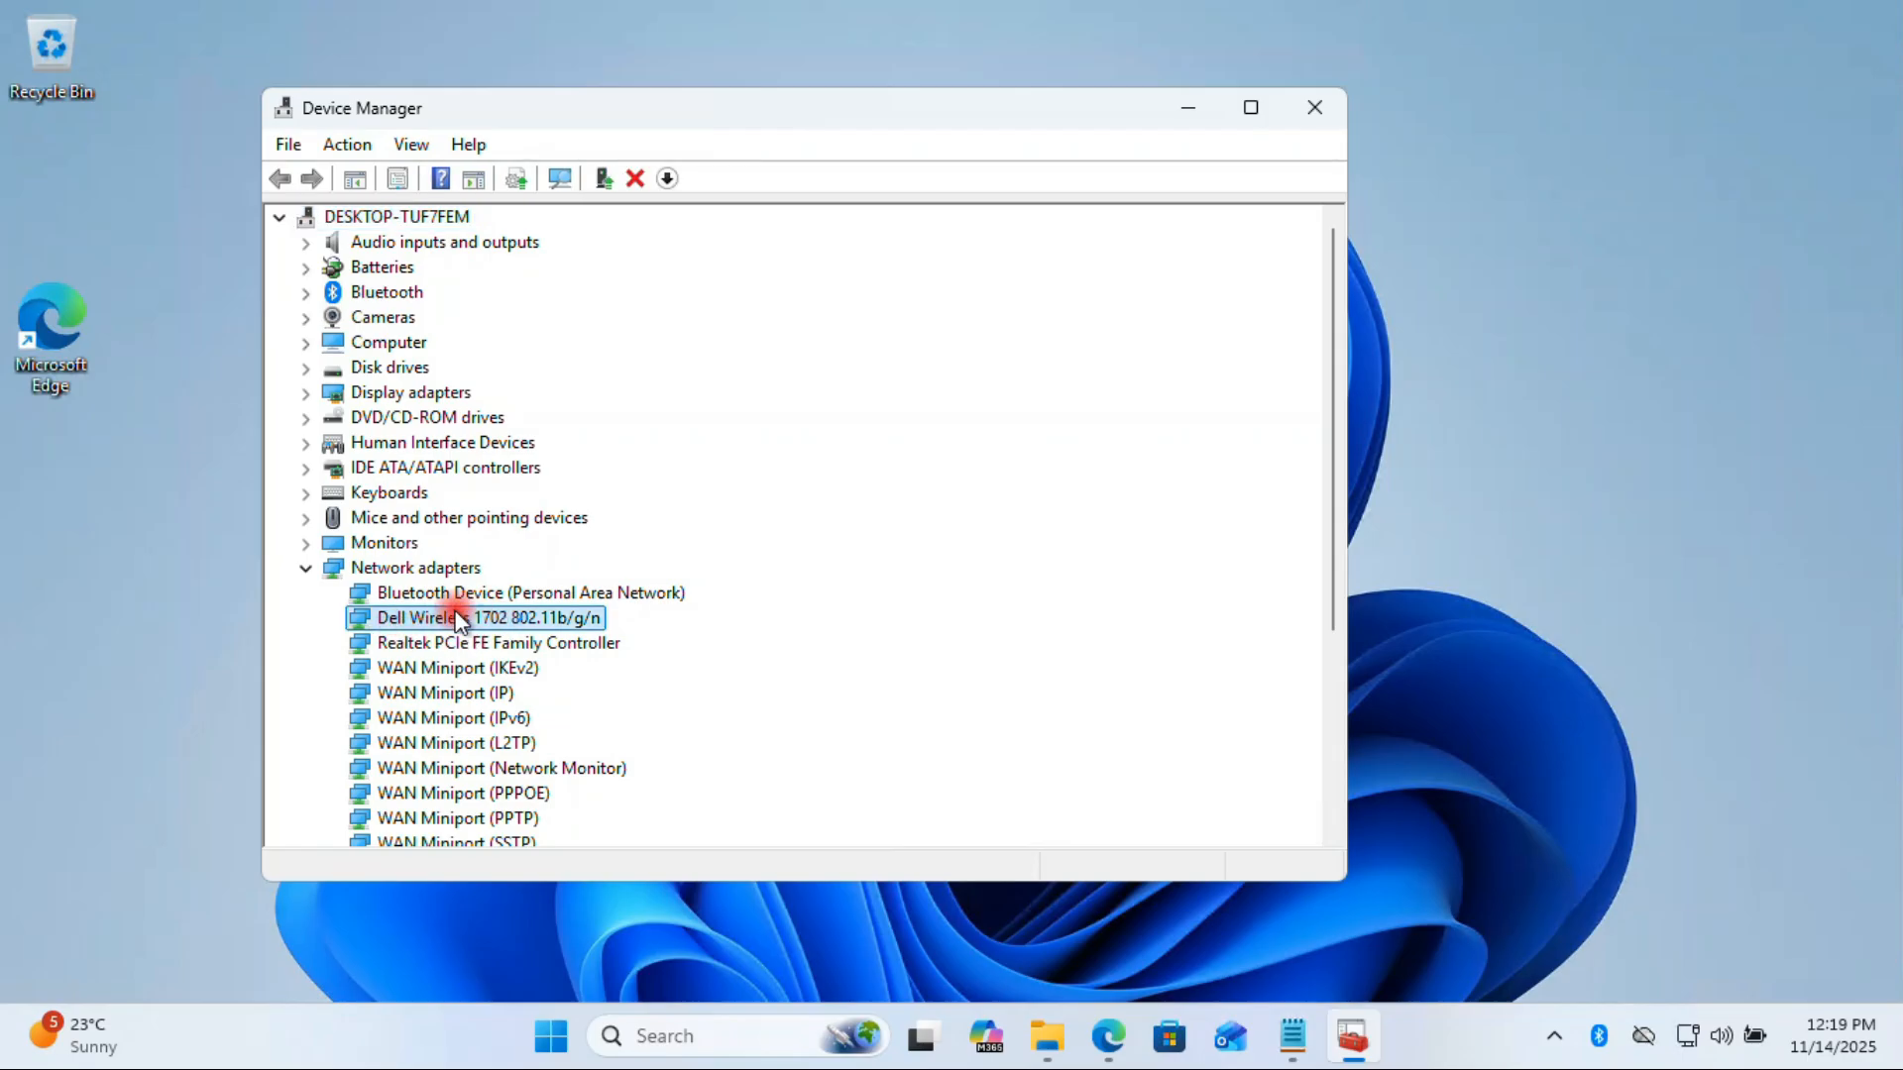
pyautogui.click(347, 144)
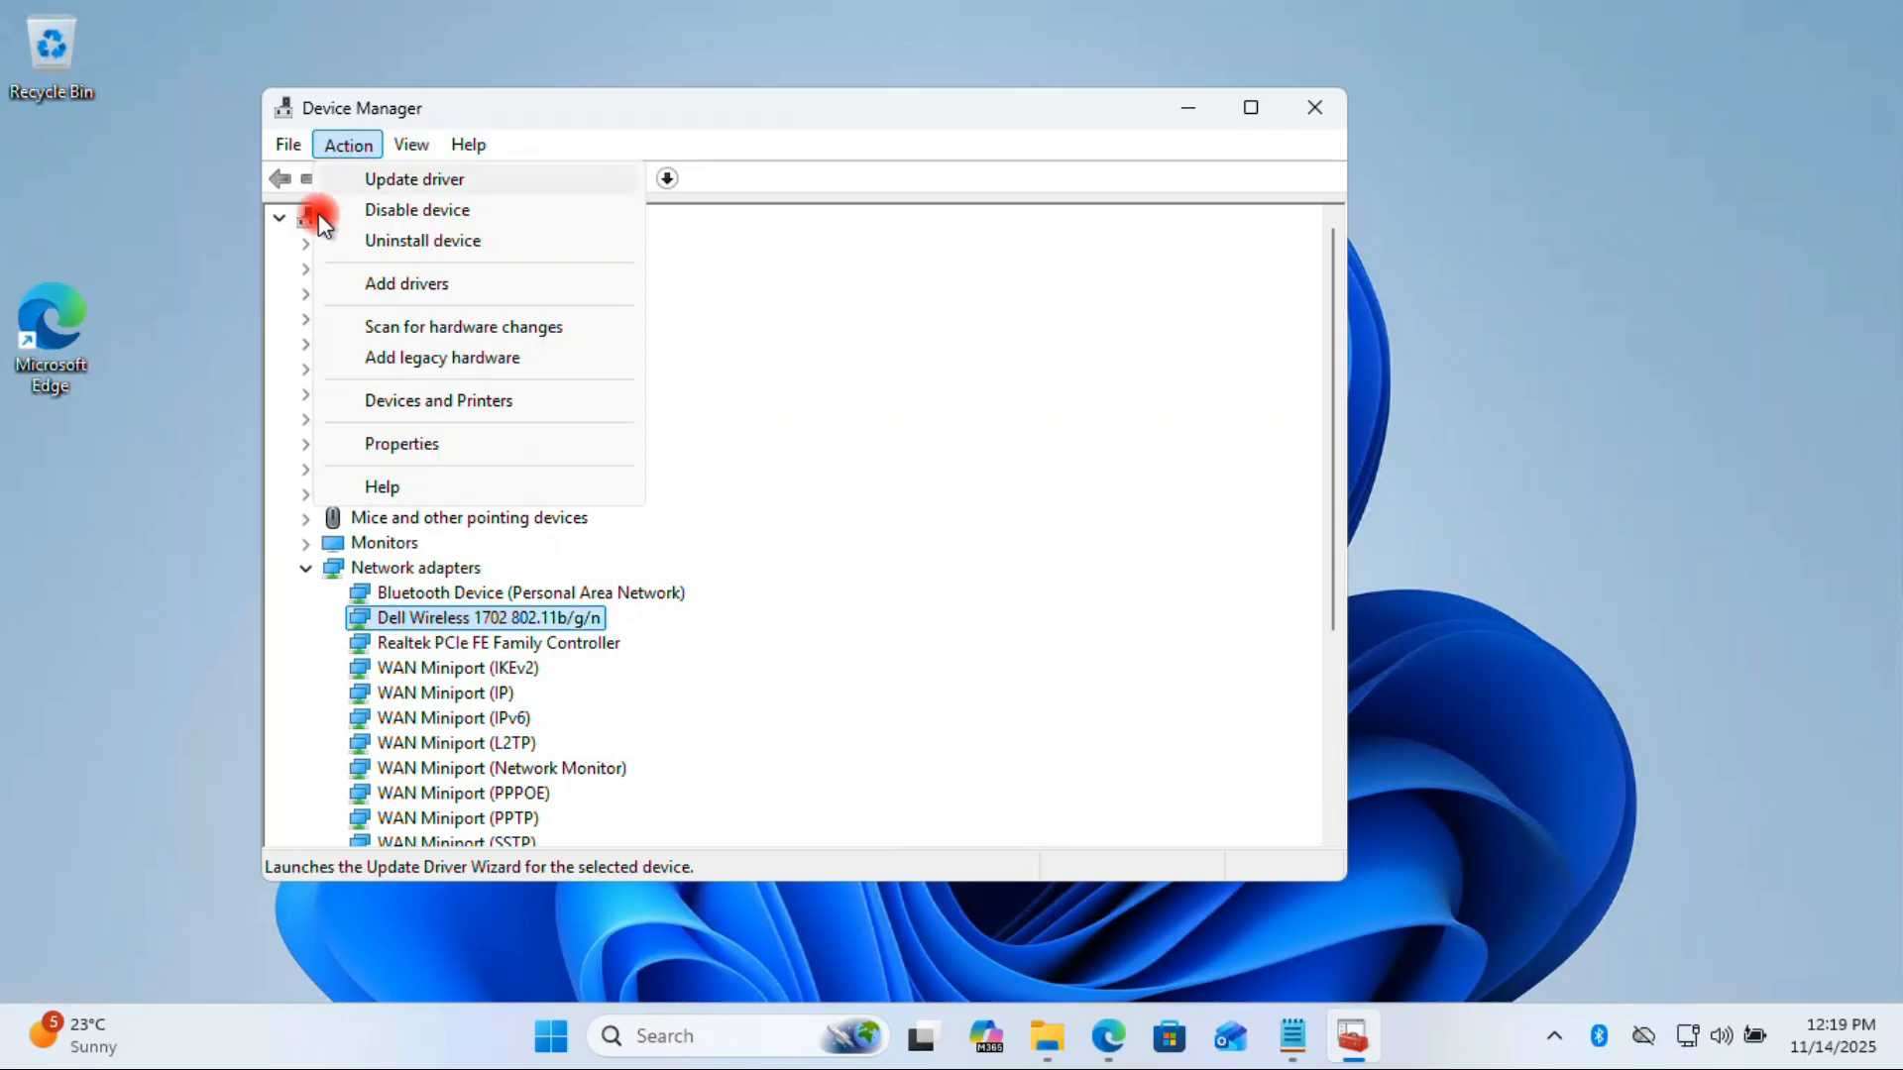
pyautogui.click(714, 343)
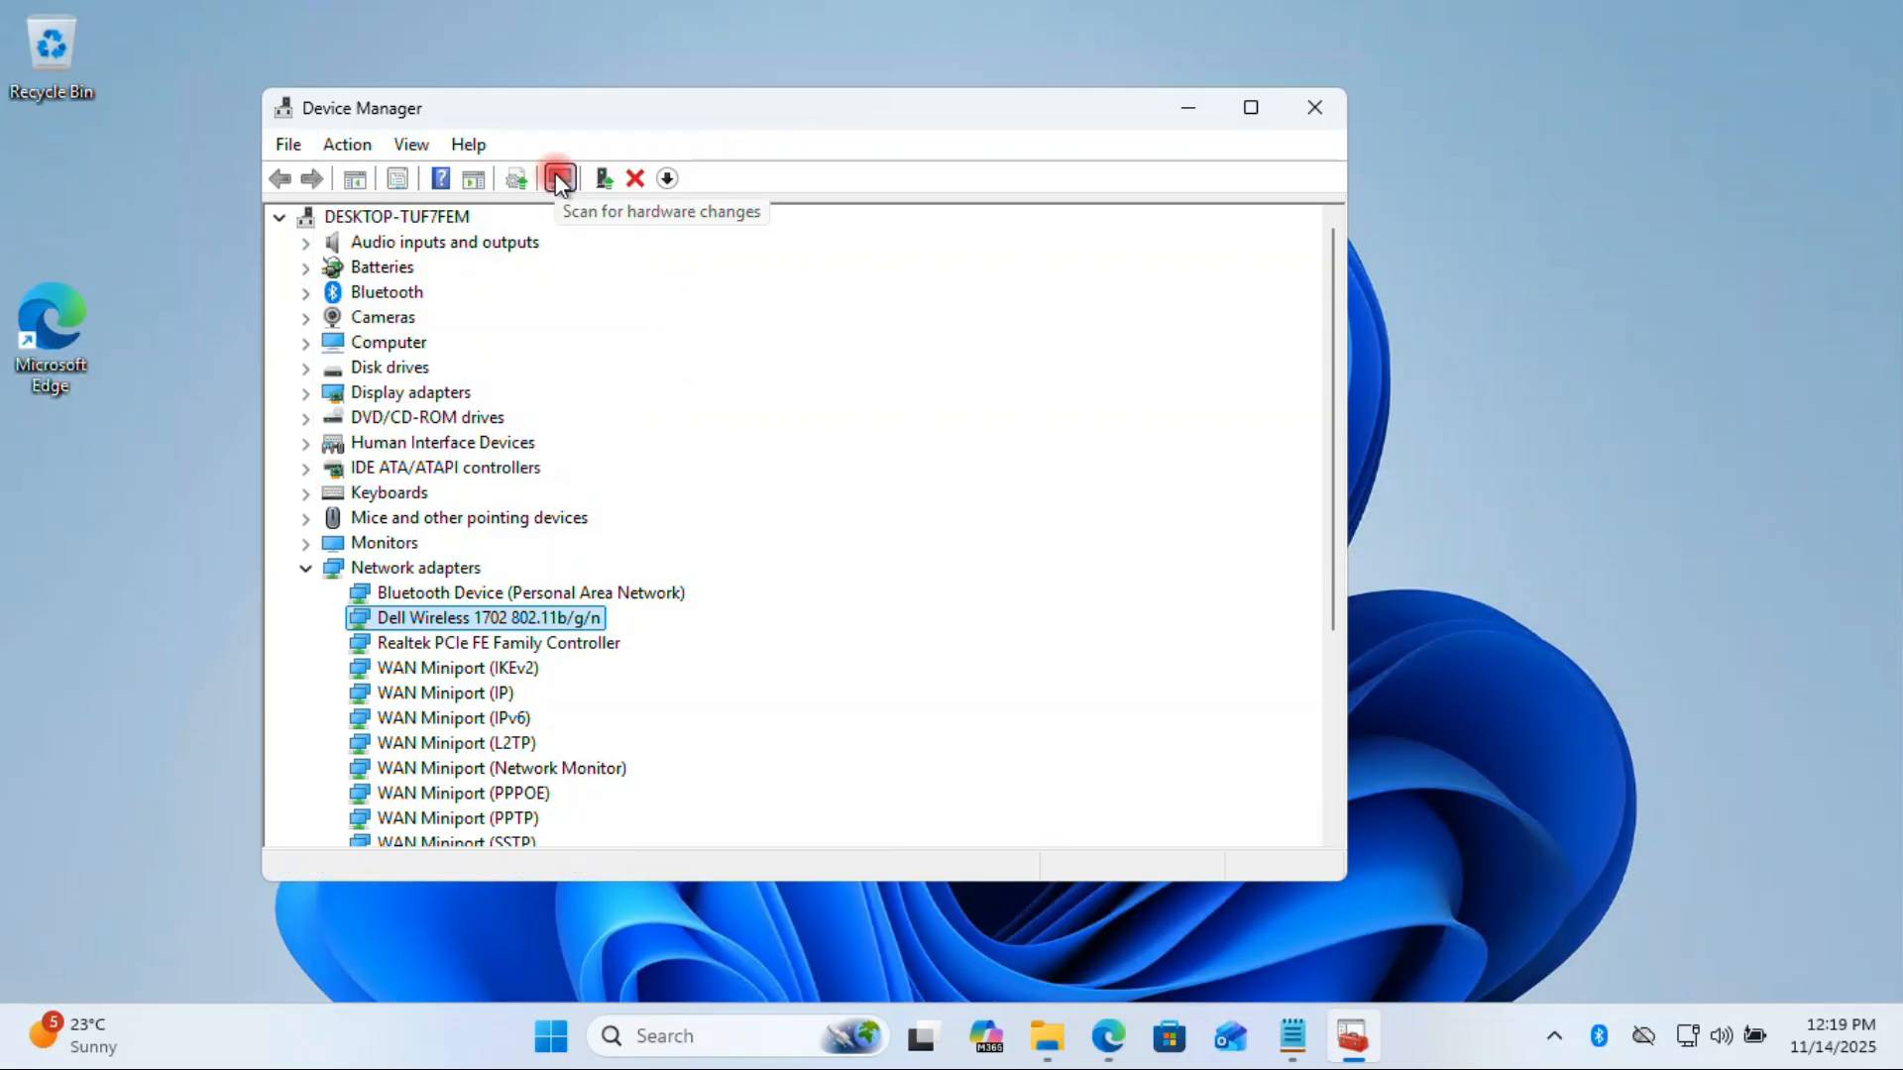
pyautogui.click(558, 181)
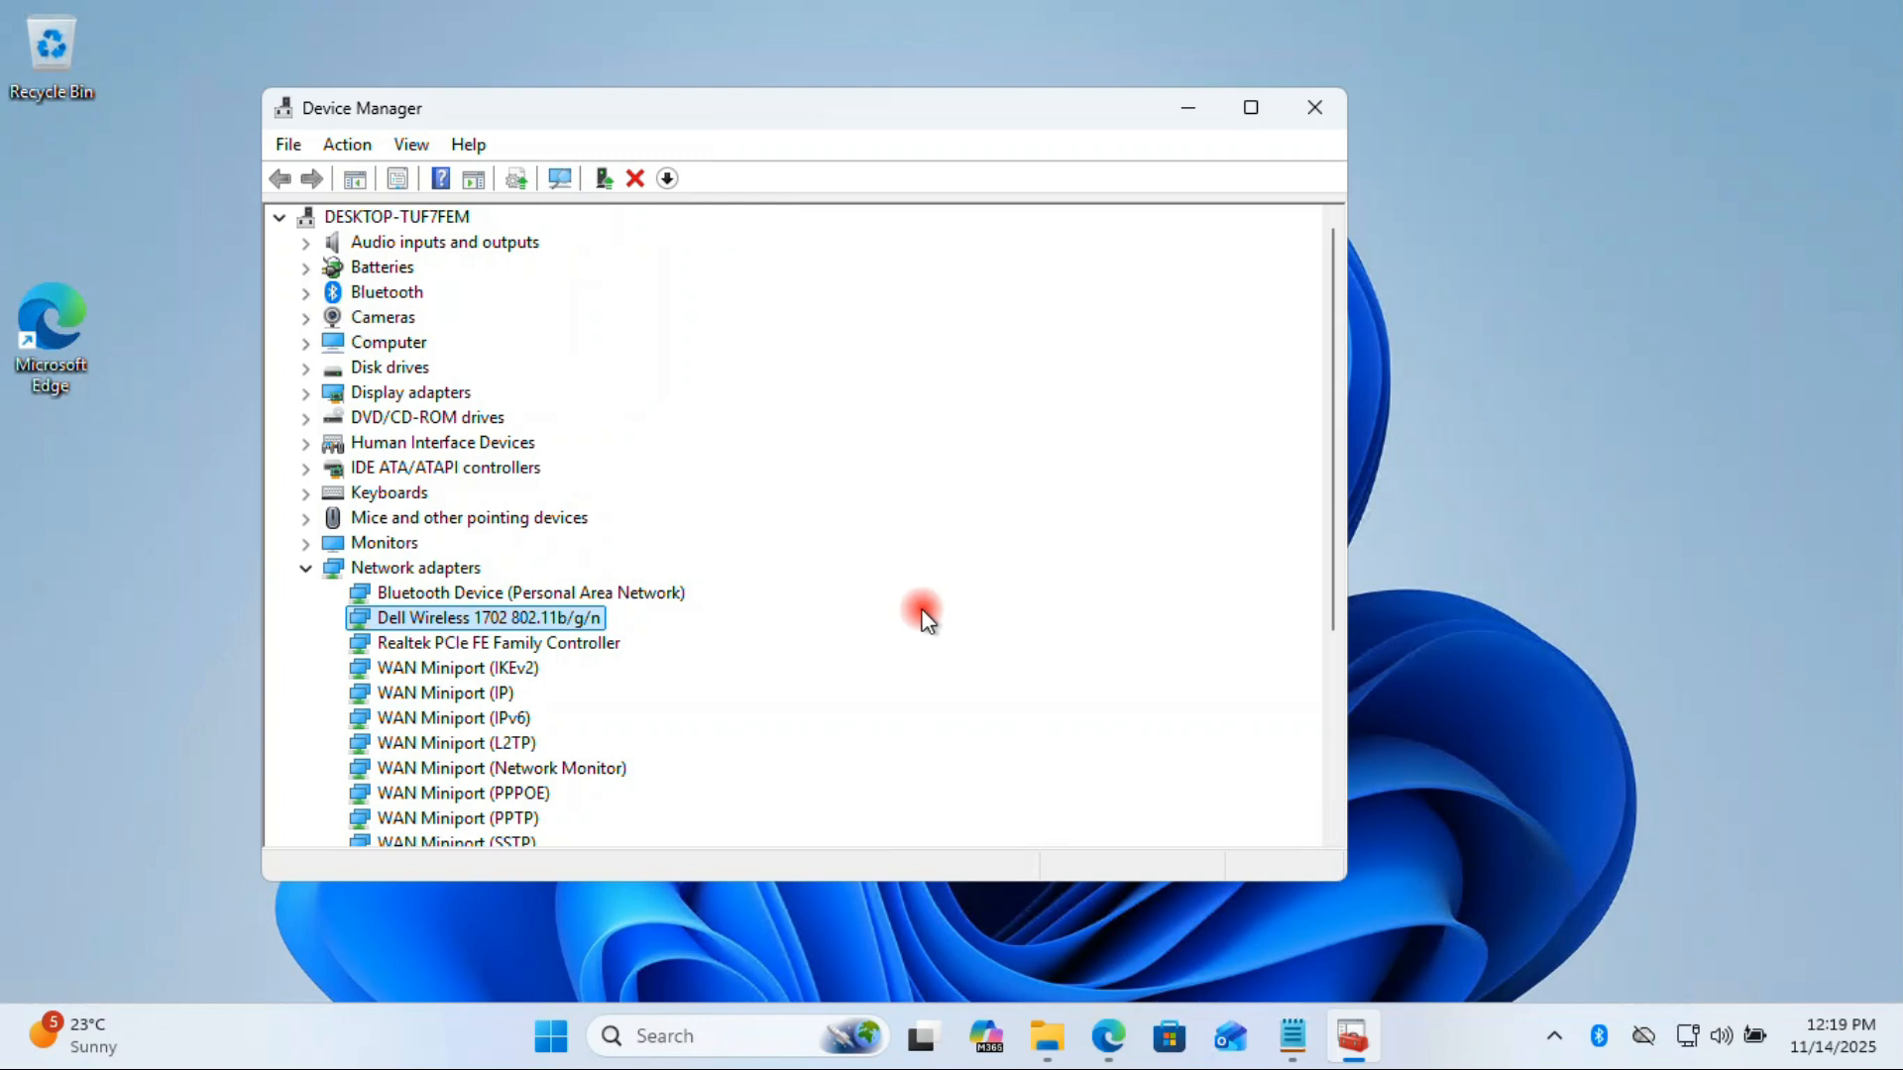
pyautogui.click(1325, 116)
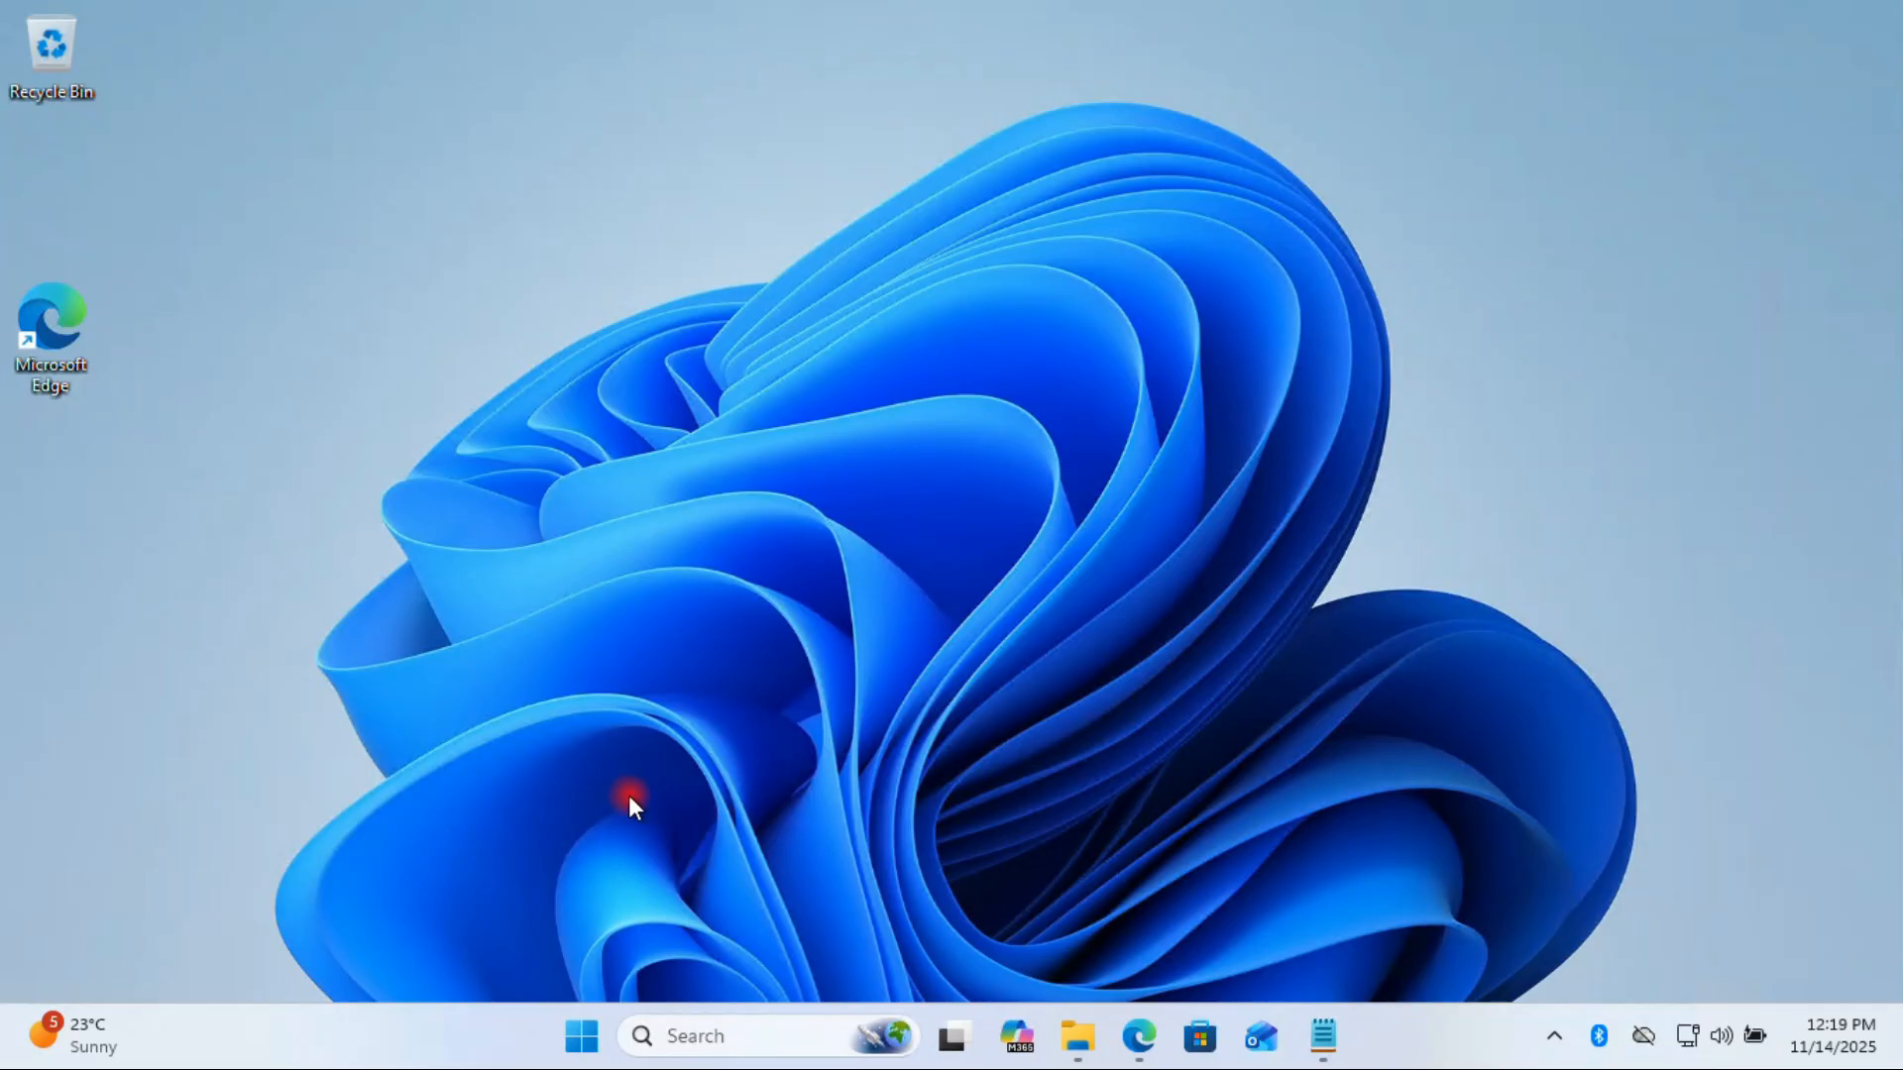
# Step: Open the Network & internet settings and switch Wi-Fi off and back on
pyautogui.rightClick(582, 1034)
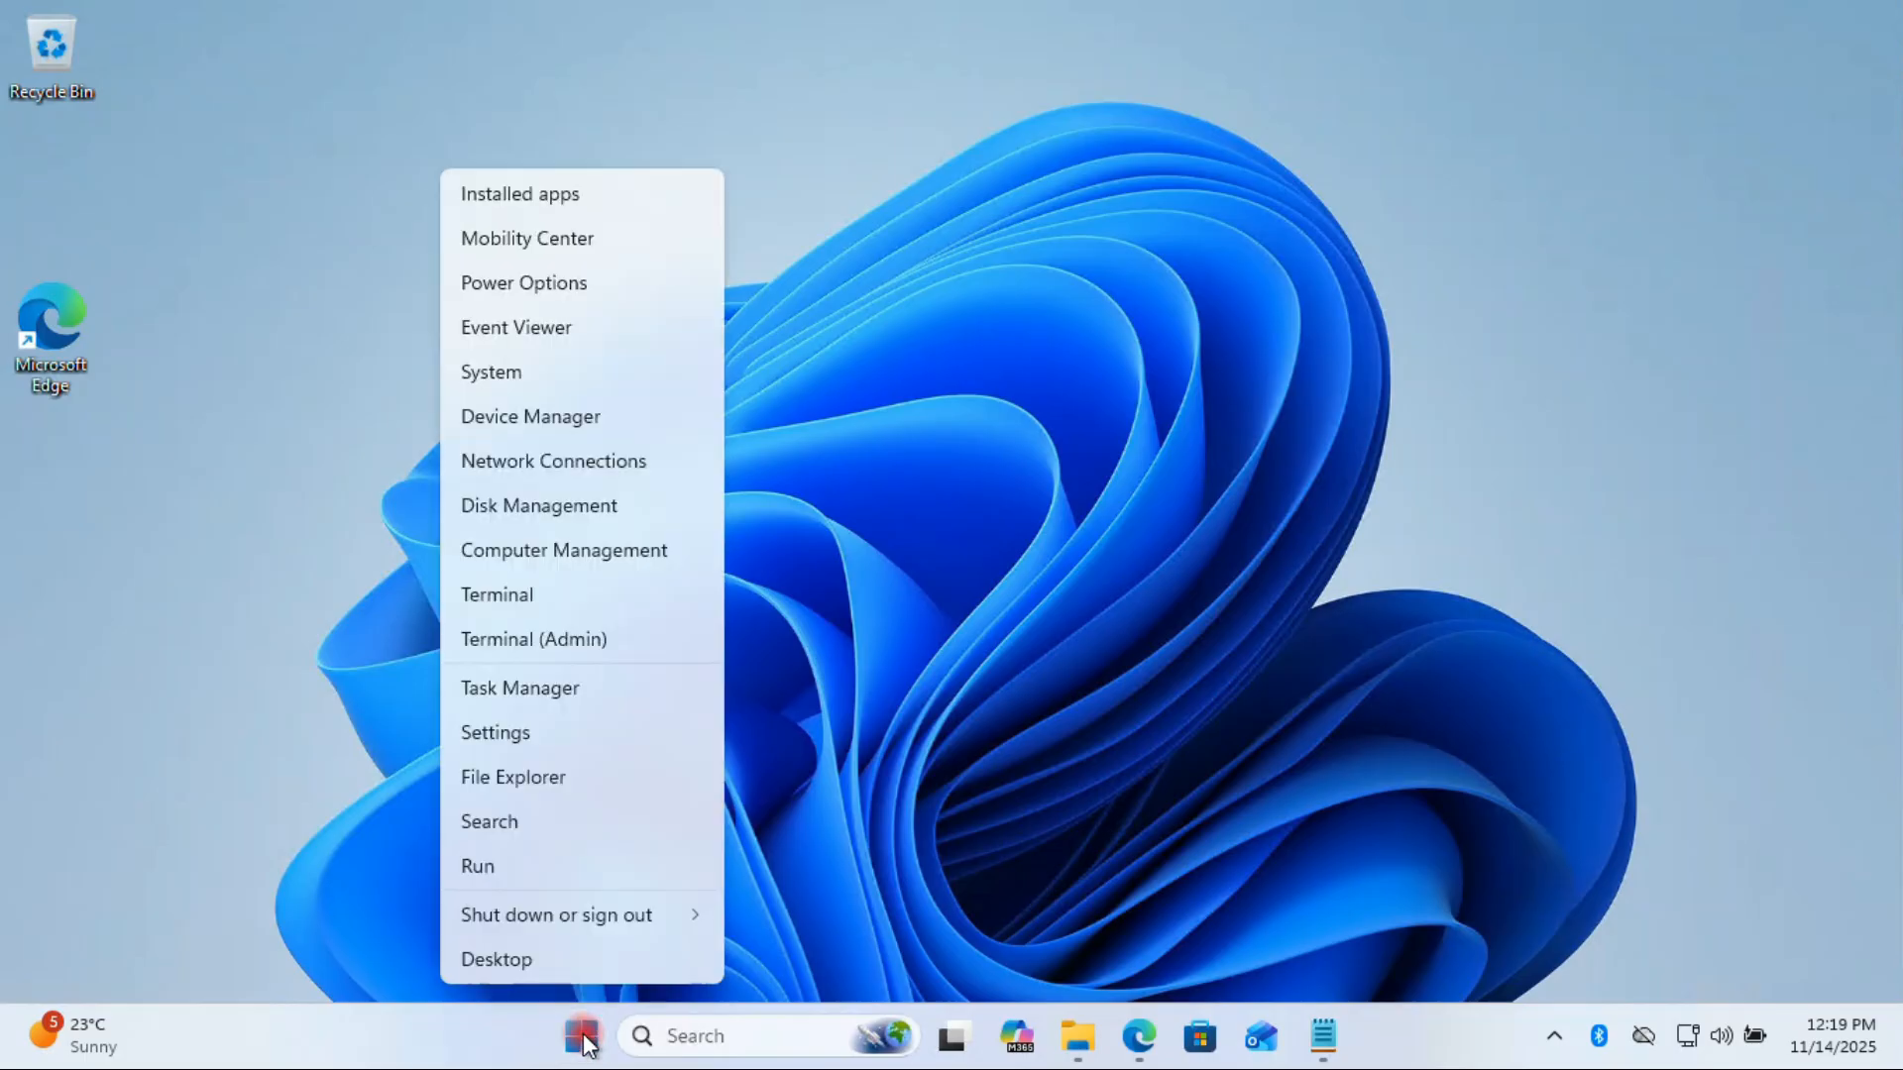
pyautogui.click(569, 735)
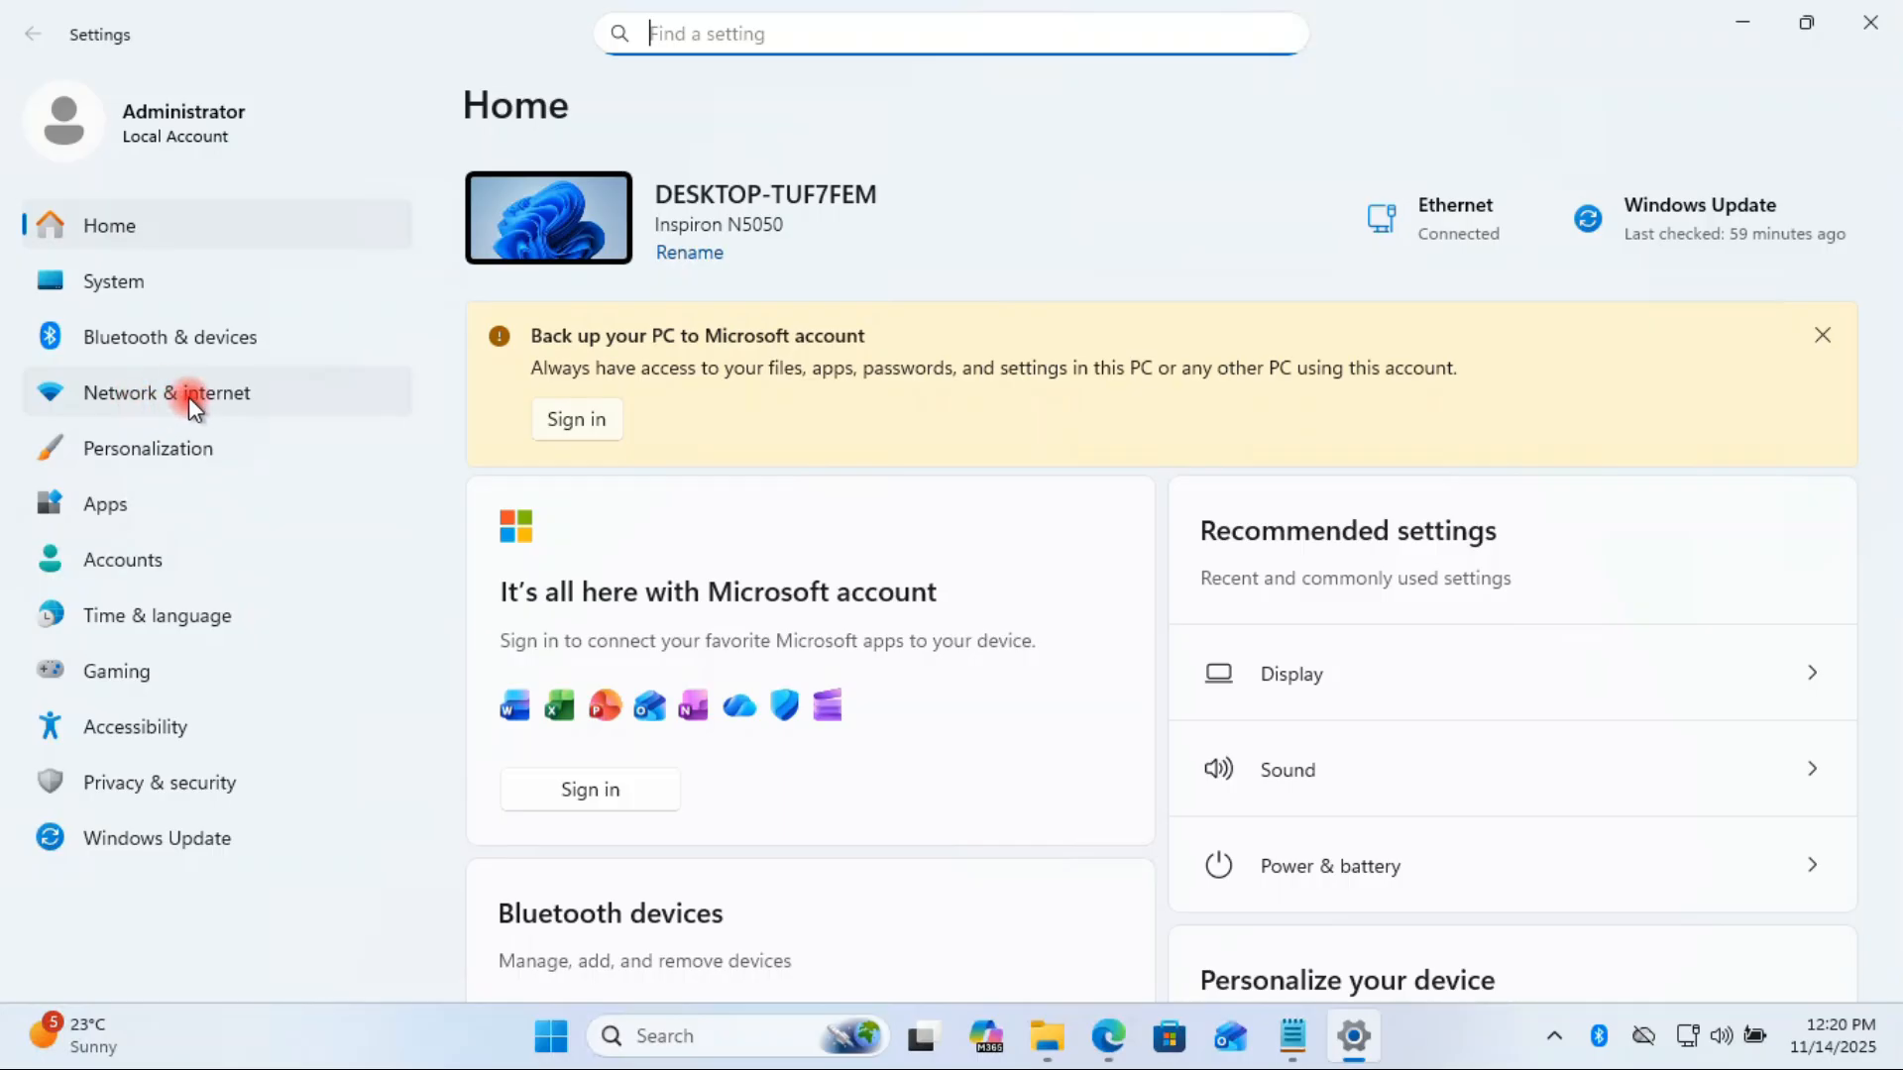
pyautogui.click(188, 396)
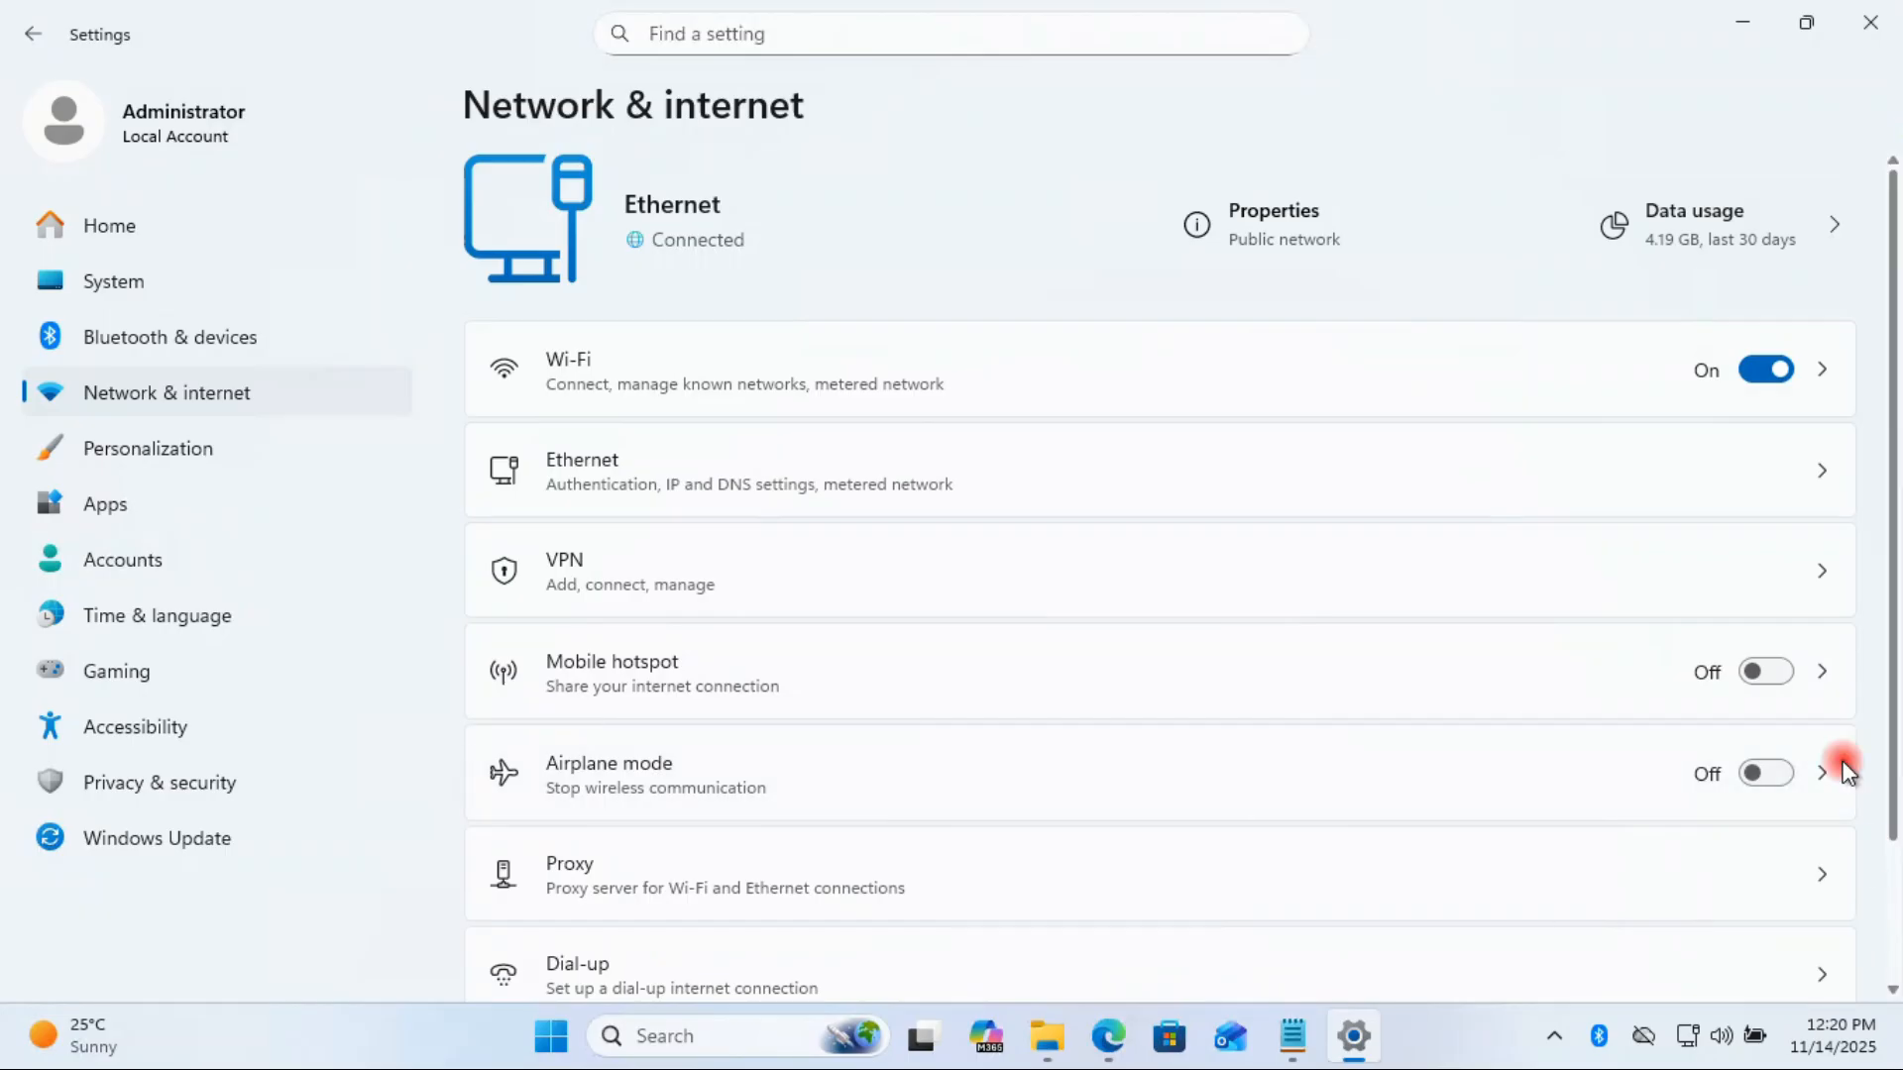
pyautogui.click(1752, 382)
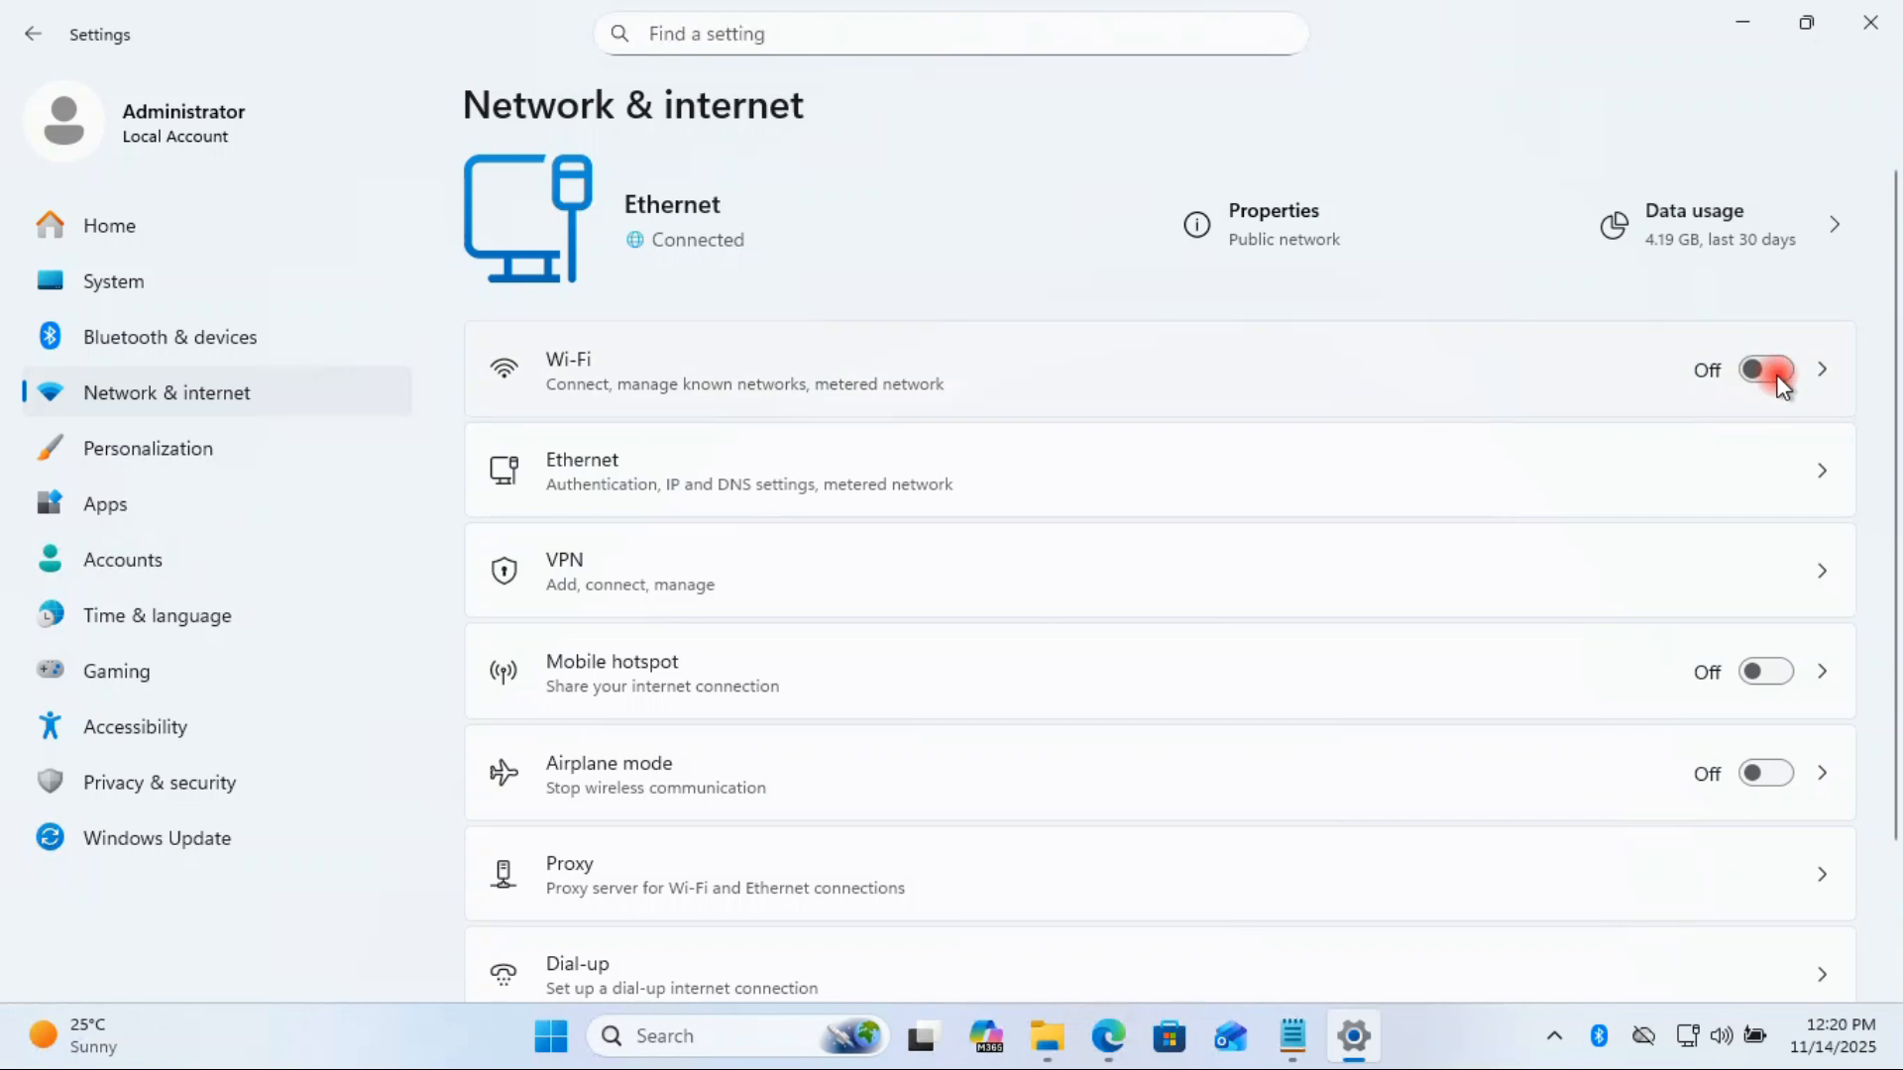
pyautogui.click(1779, 383)
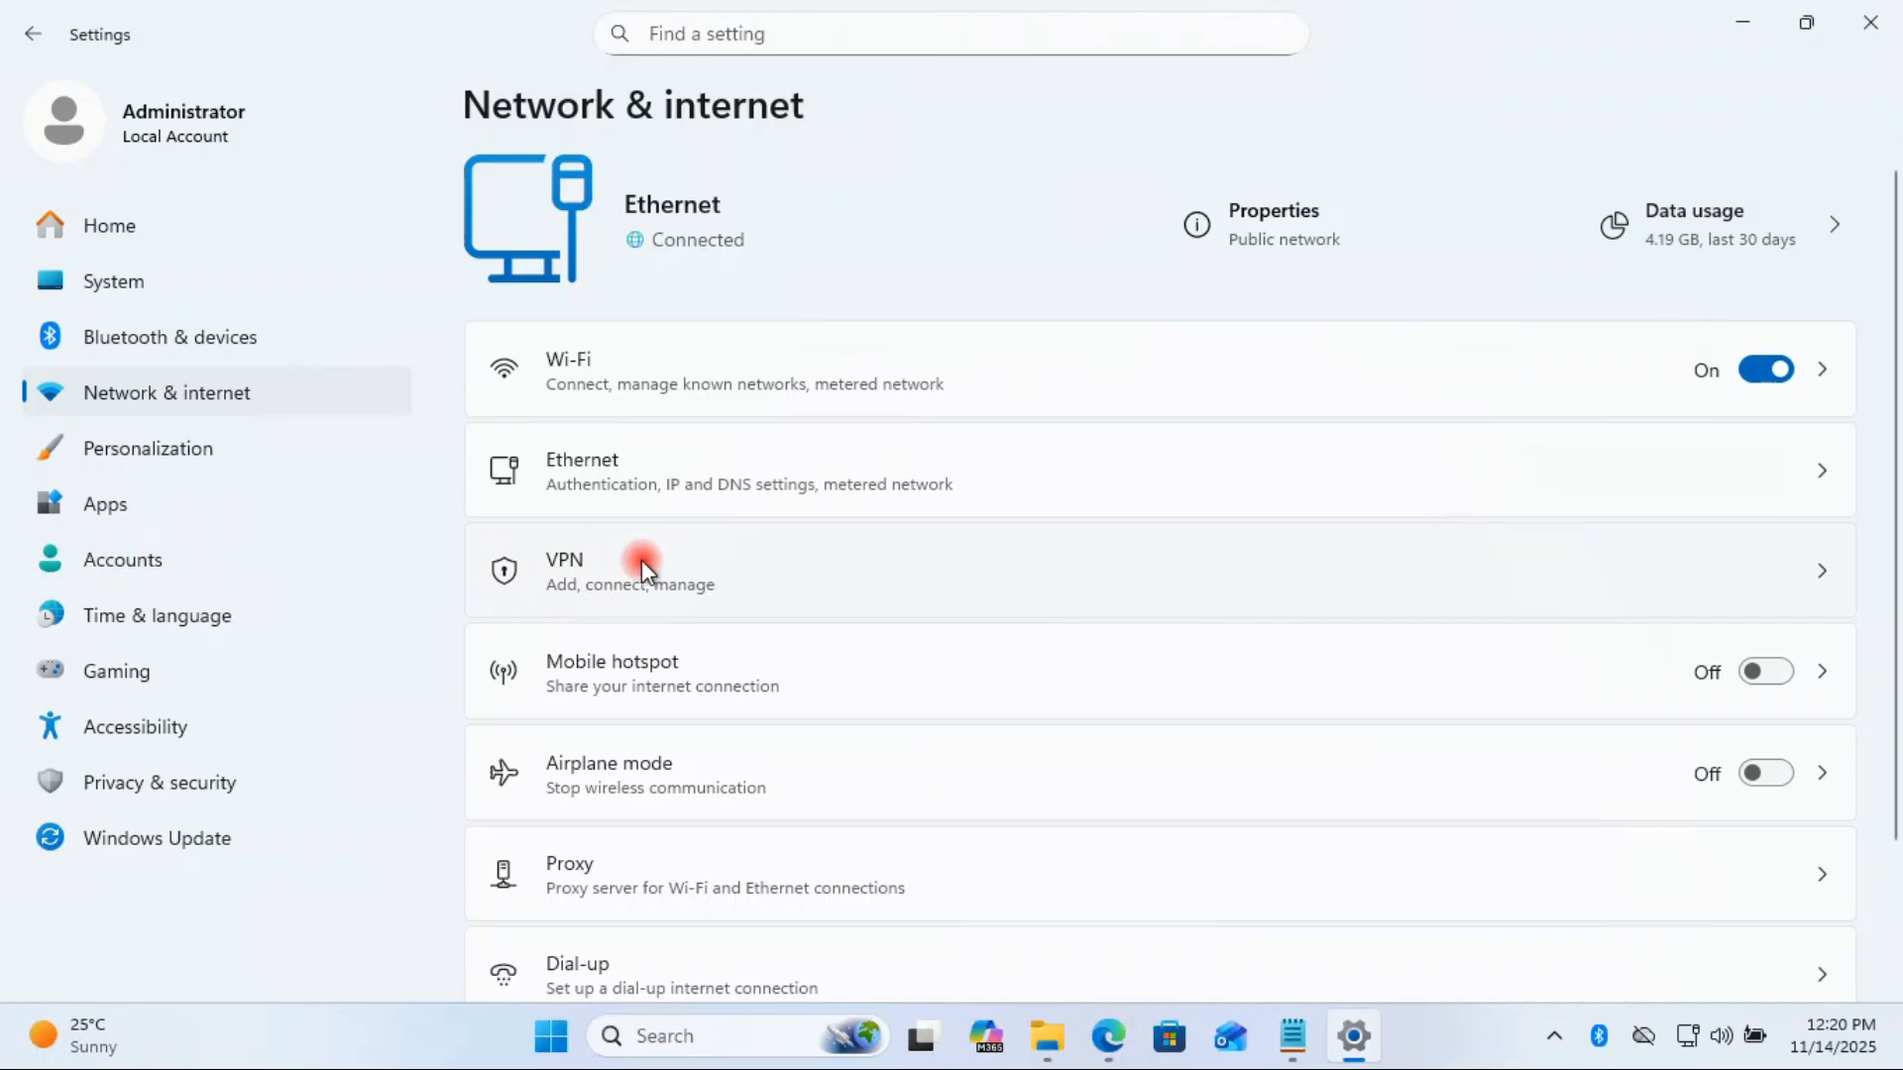
# Step: Check the VPN and Proxy settings, and return to the Network & internet page
pyautogui.click(1819, 578)
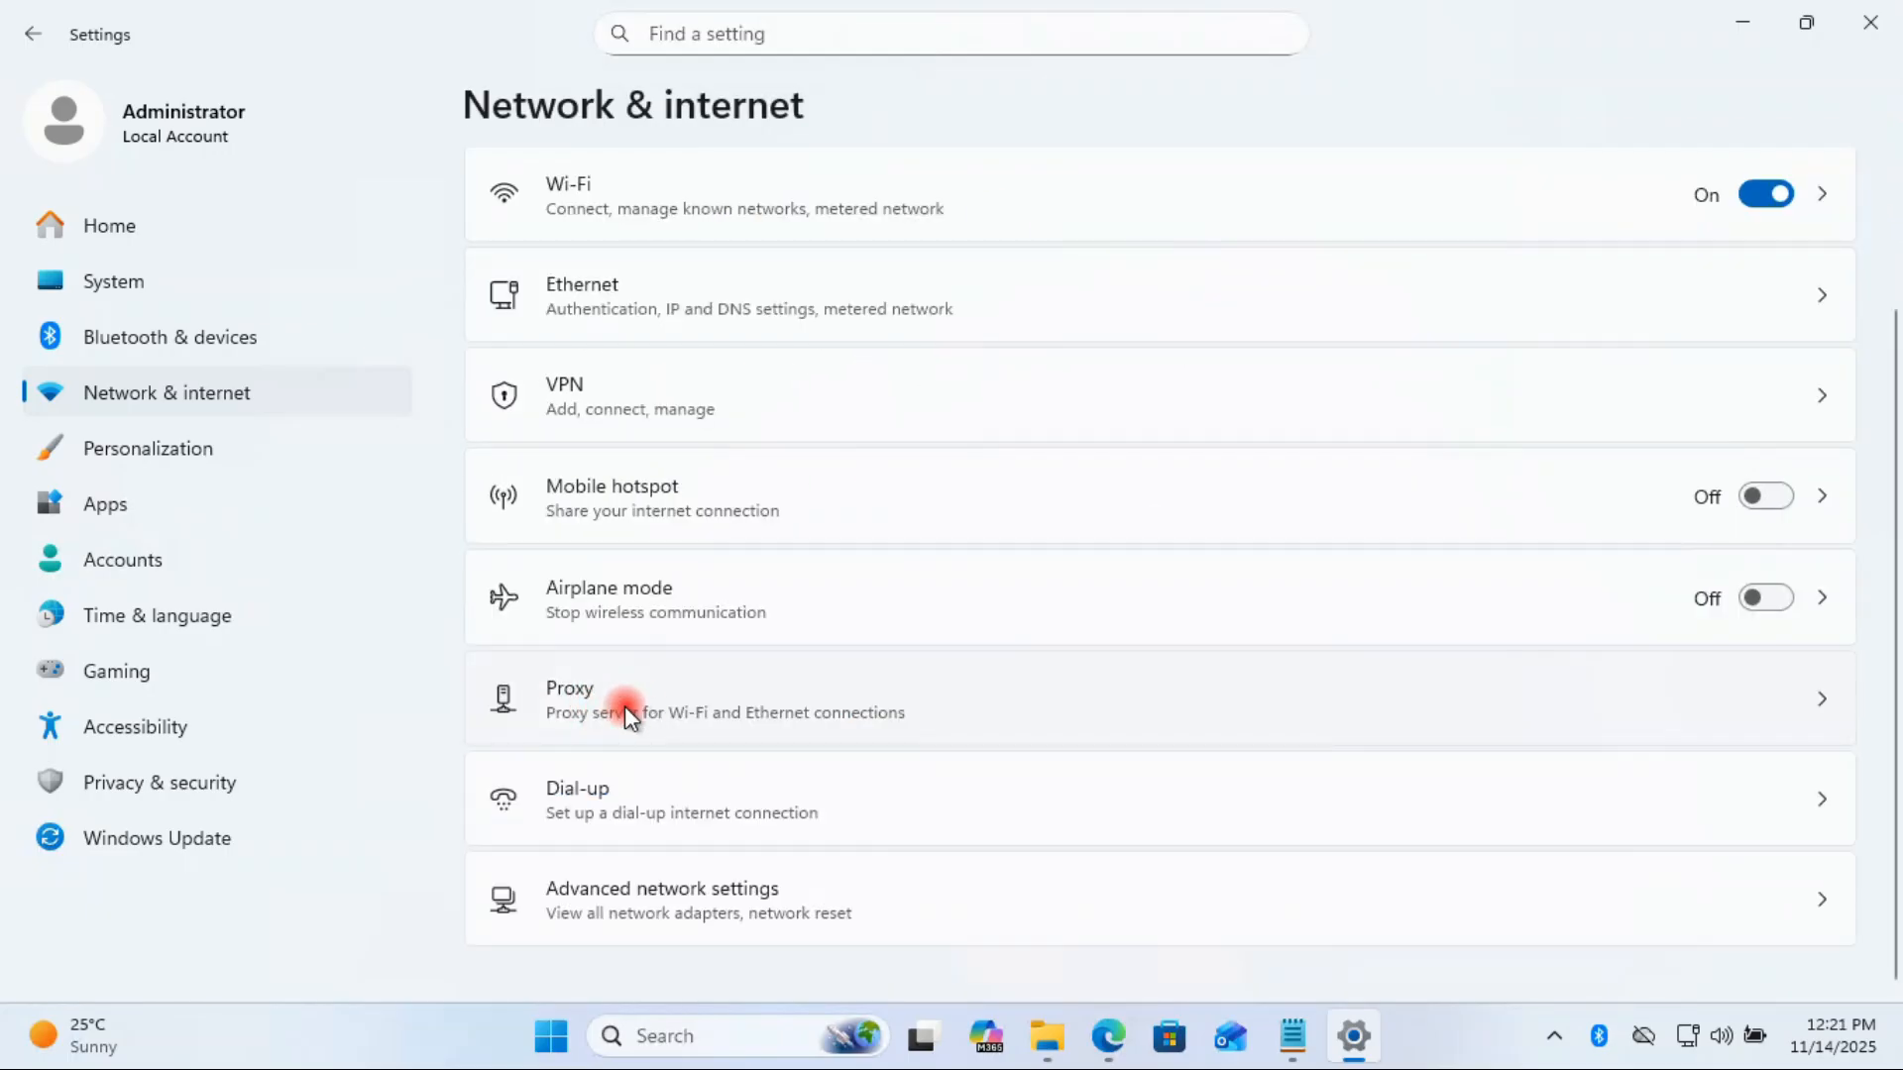
pyautogui.click(625, 705)
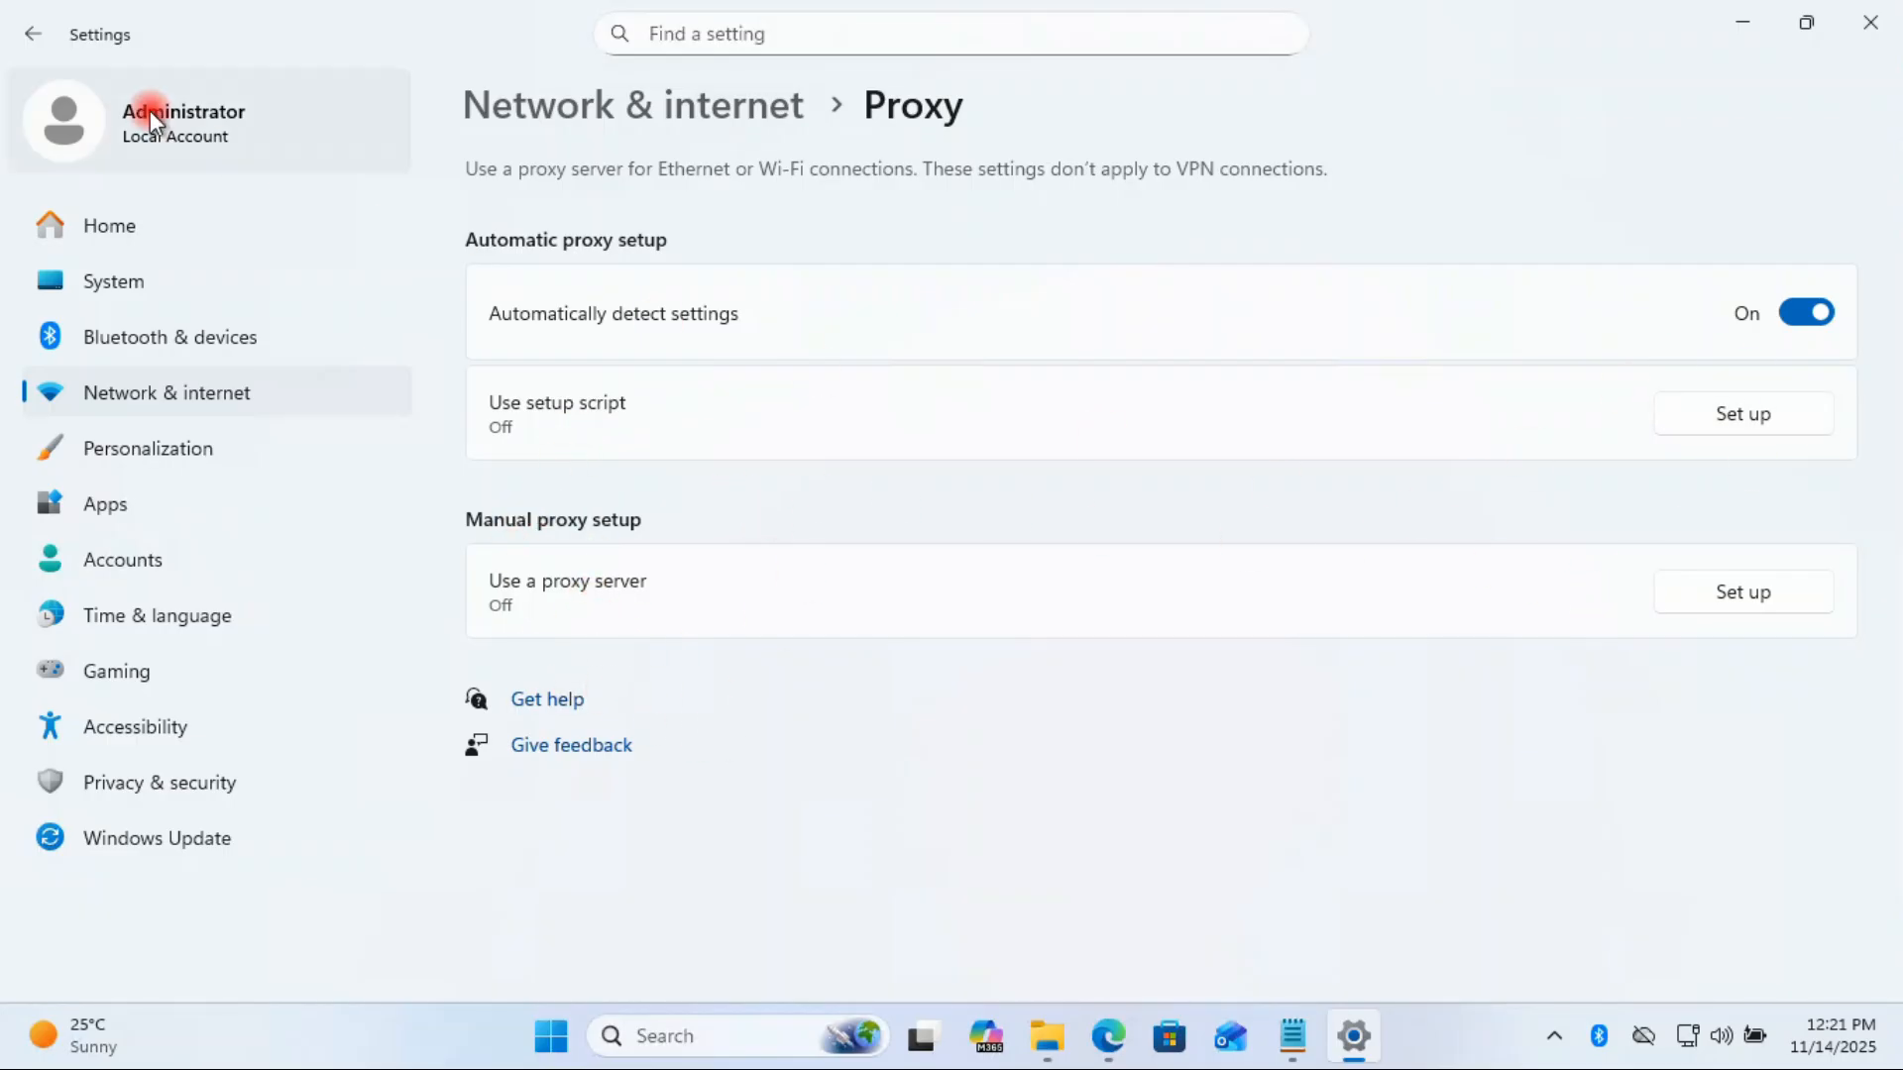
pyautogui.click(38, 32)
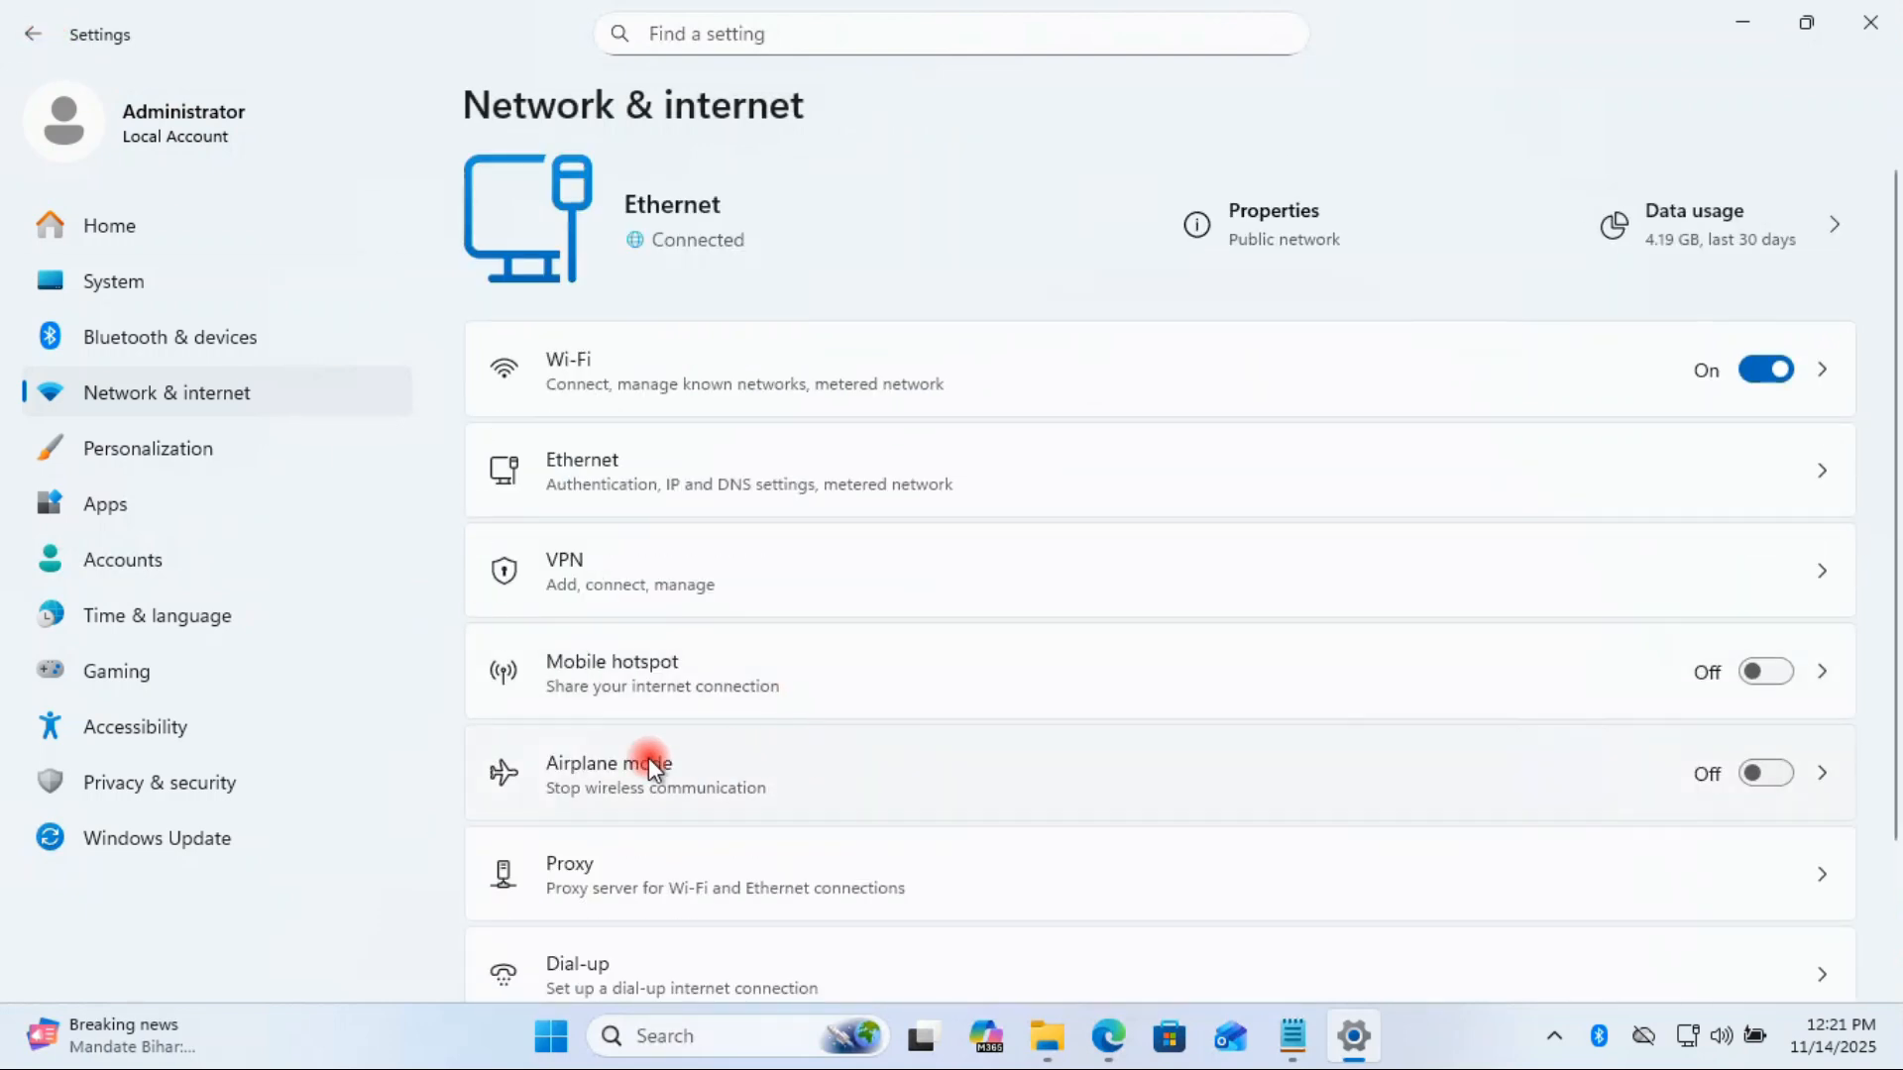
# Step: Turn Airplane mode on and off again, and close Settings
pyautogui.click(1782, 777)
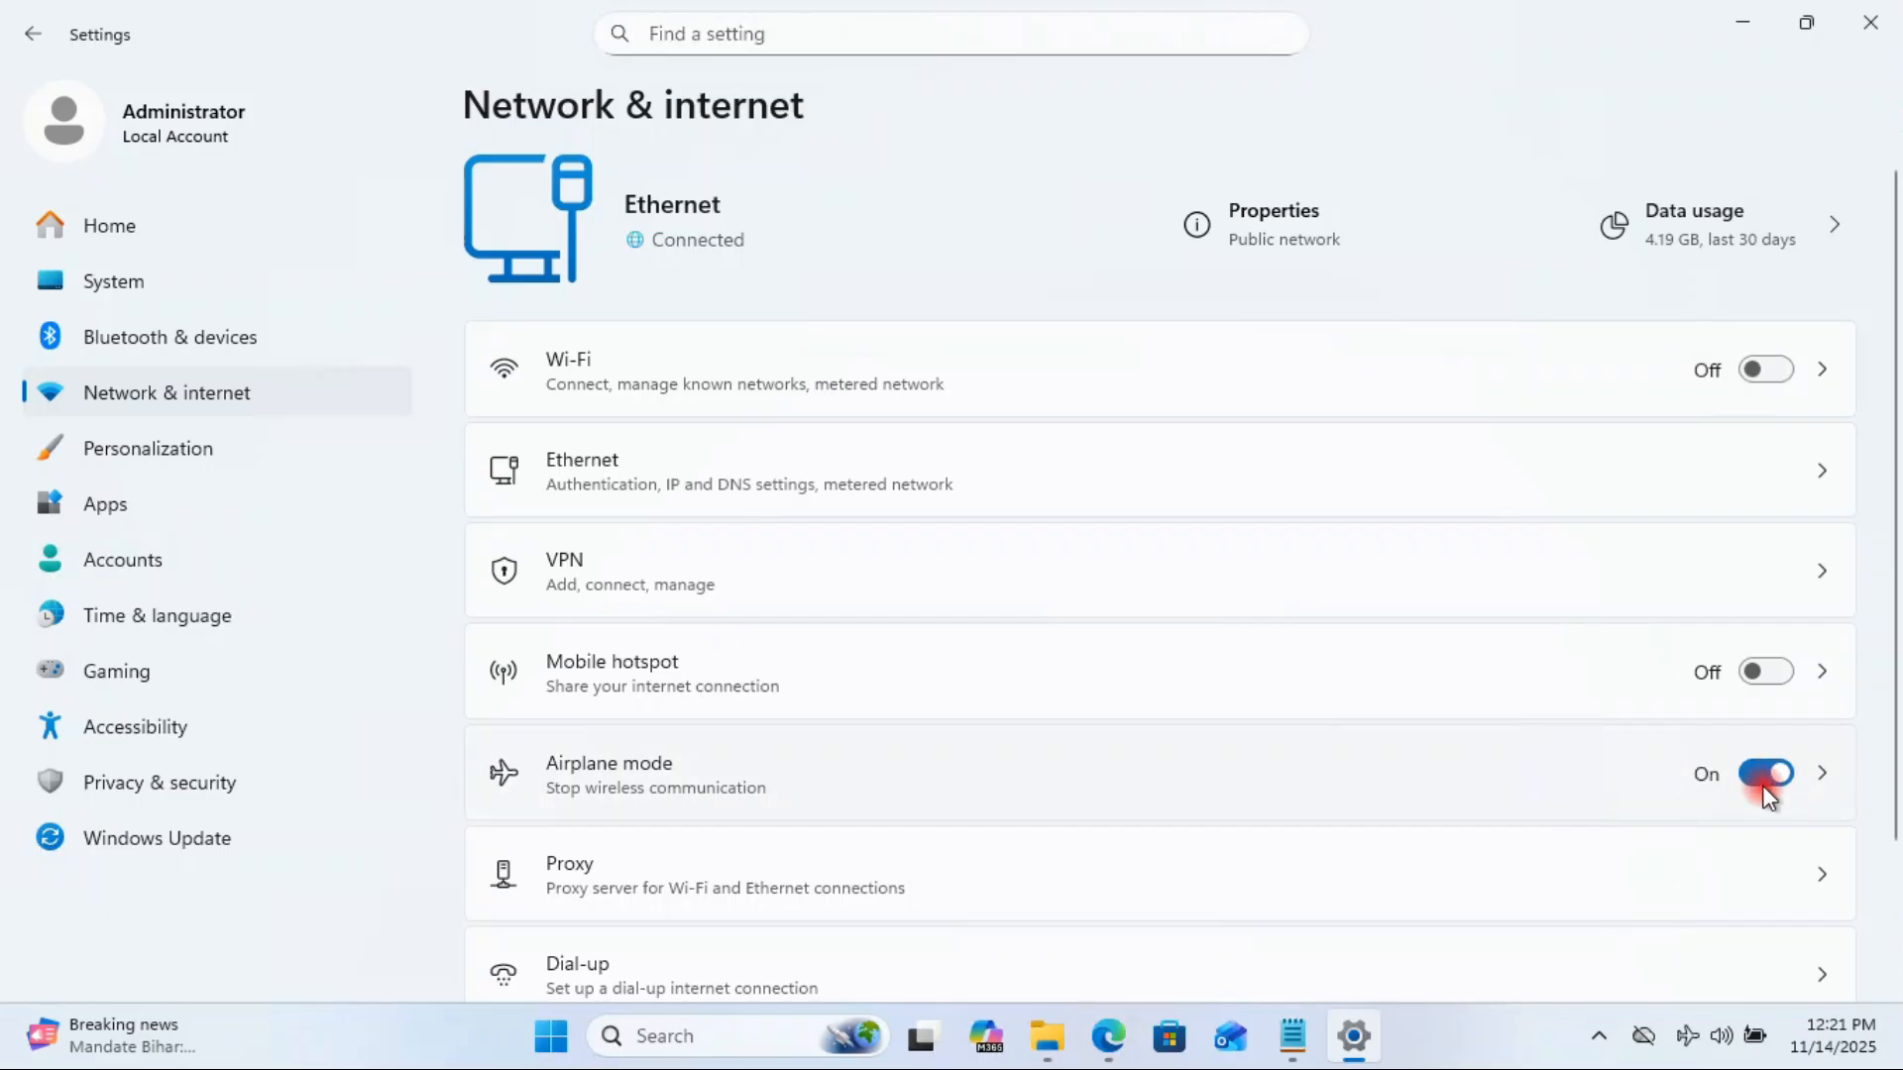
pyautogui.click(1767, 775)
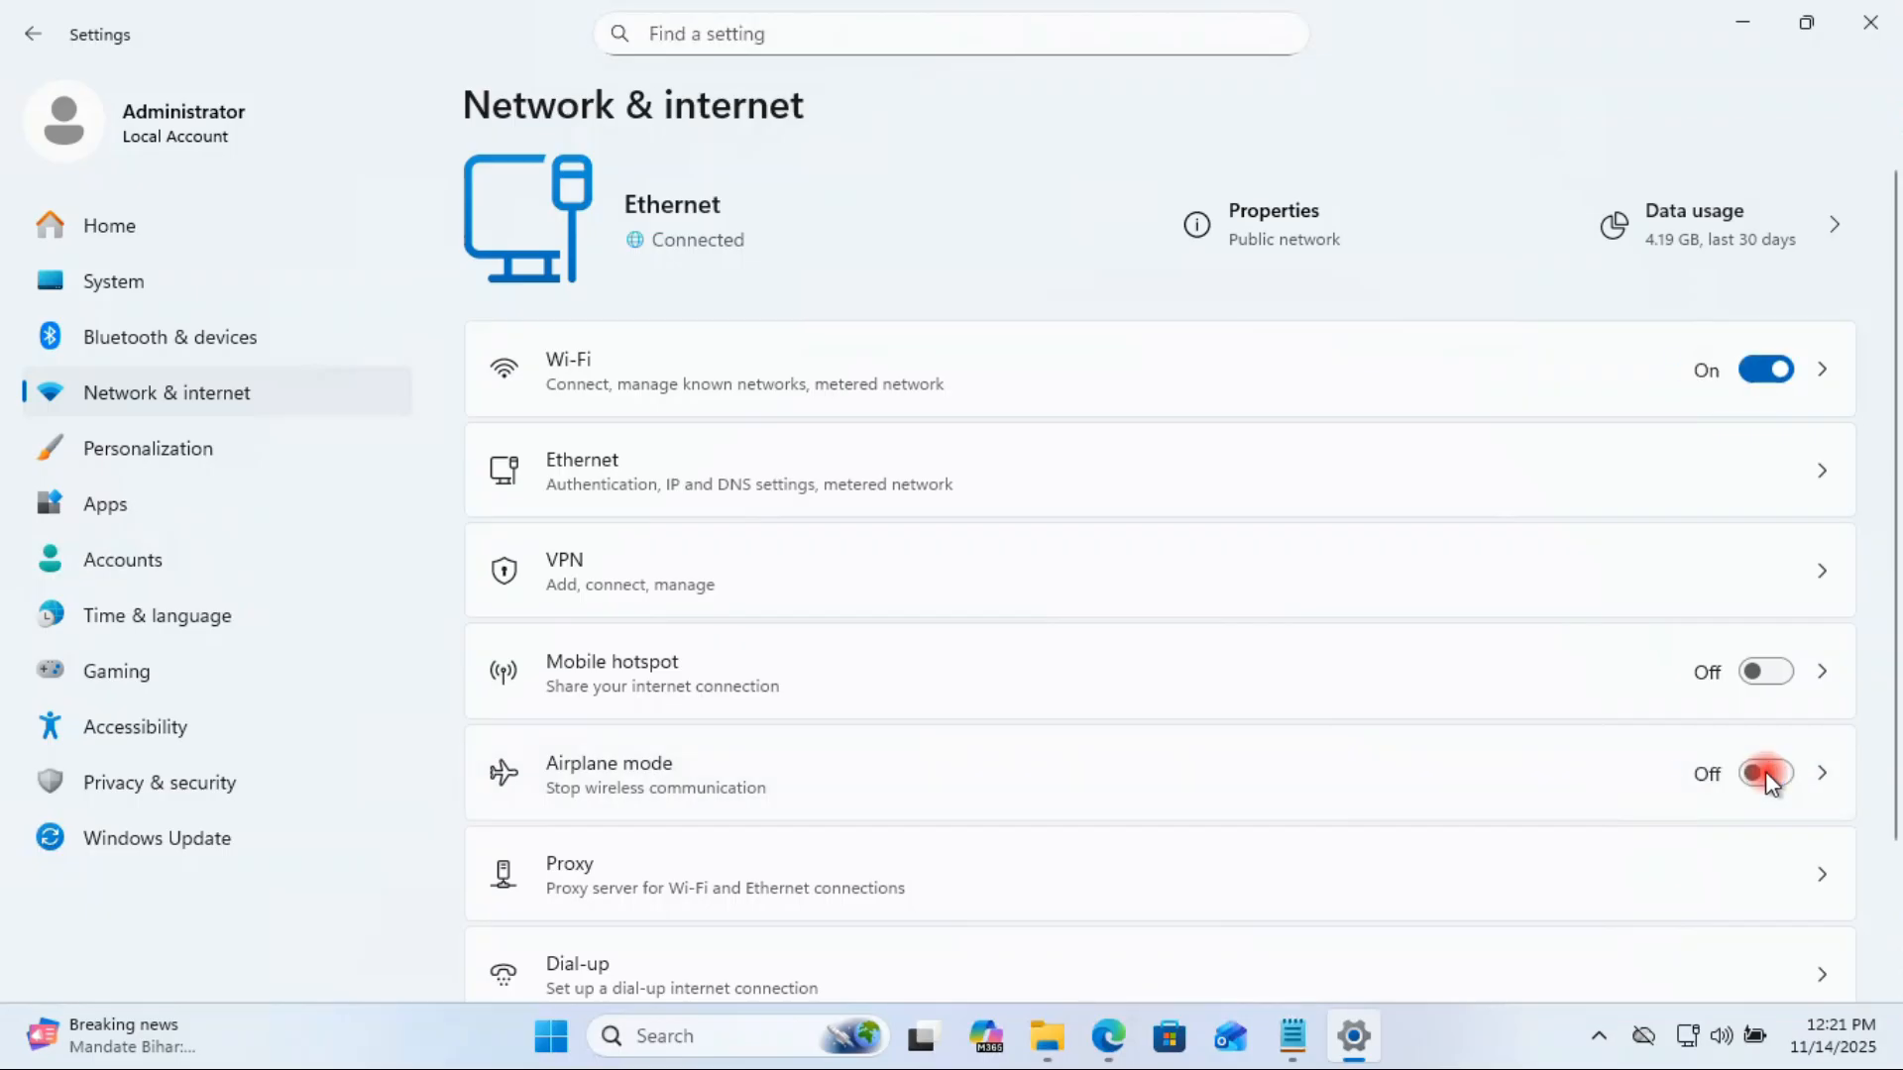
pyautogui.click(1875, 40)
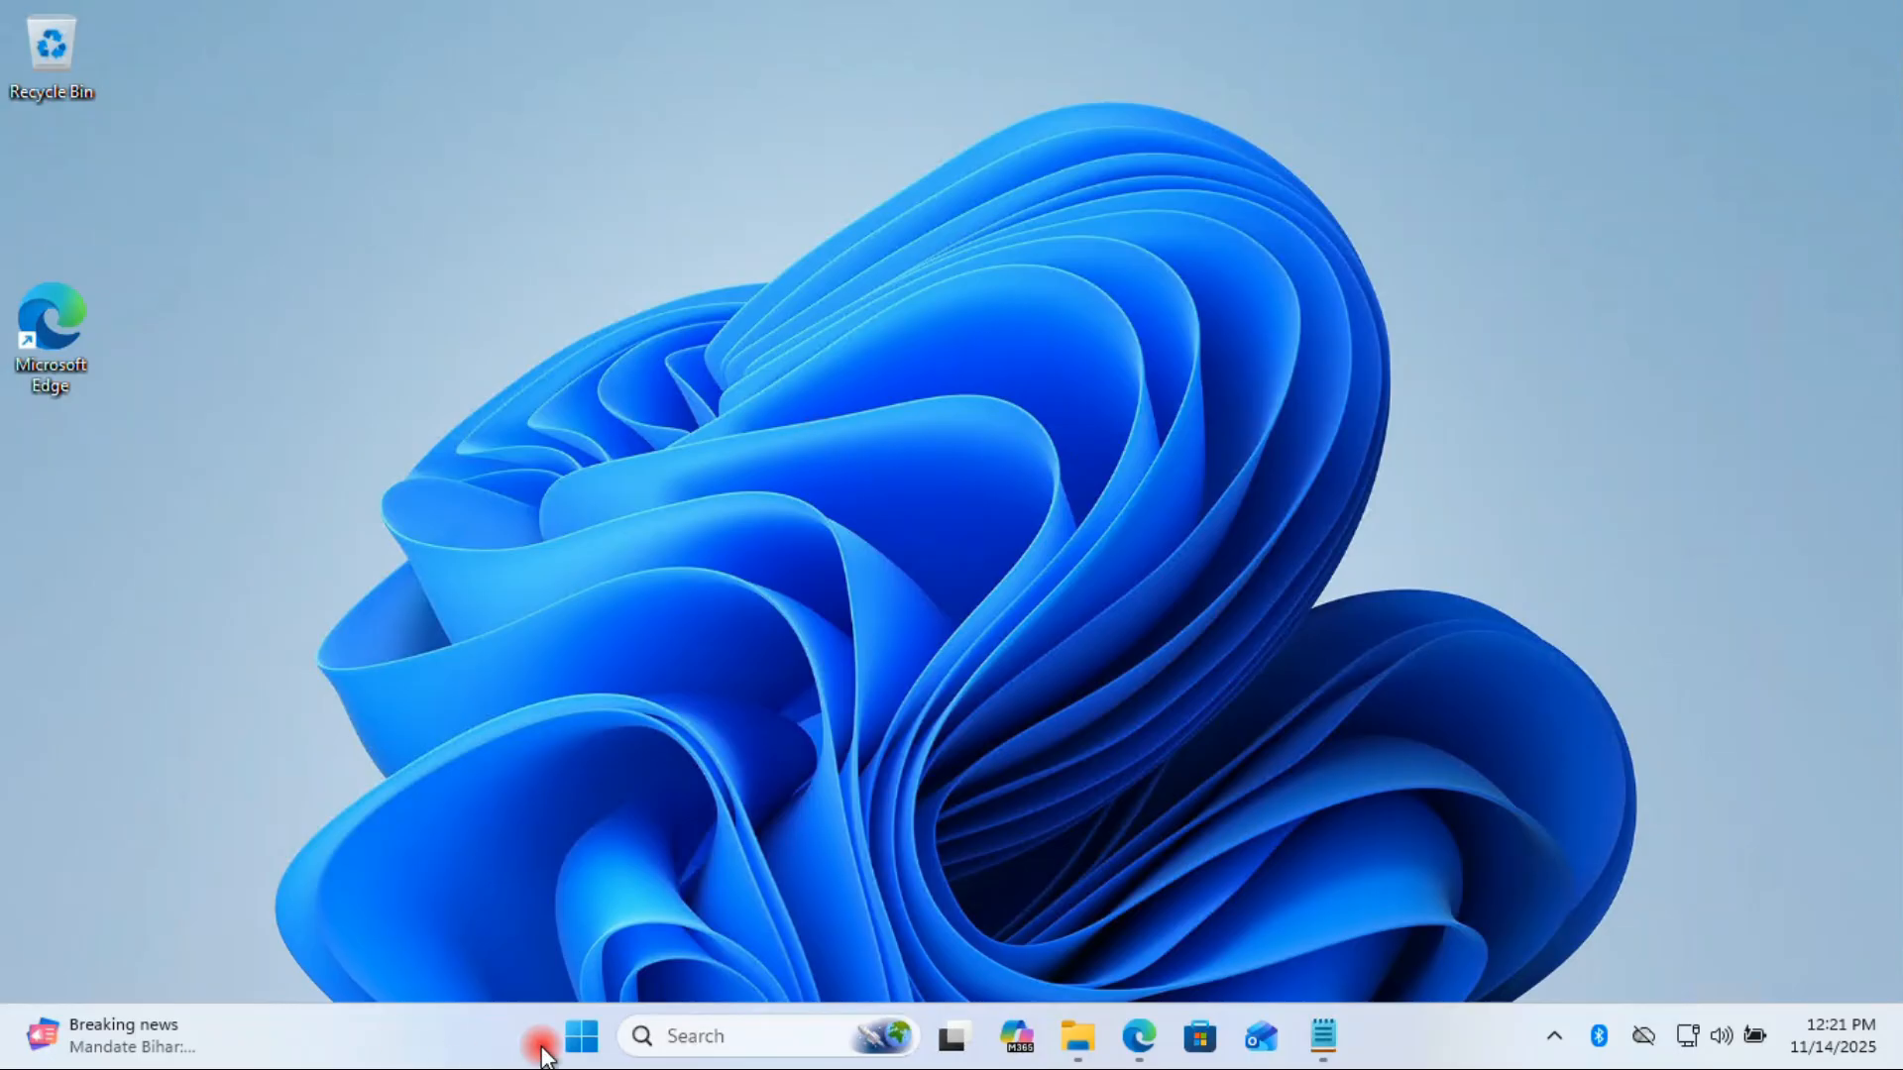
# Step: Reopen Settings and go to the Date & time page under Time & language
pyautogui.click(580, 1035)
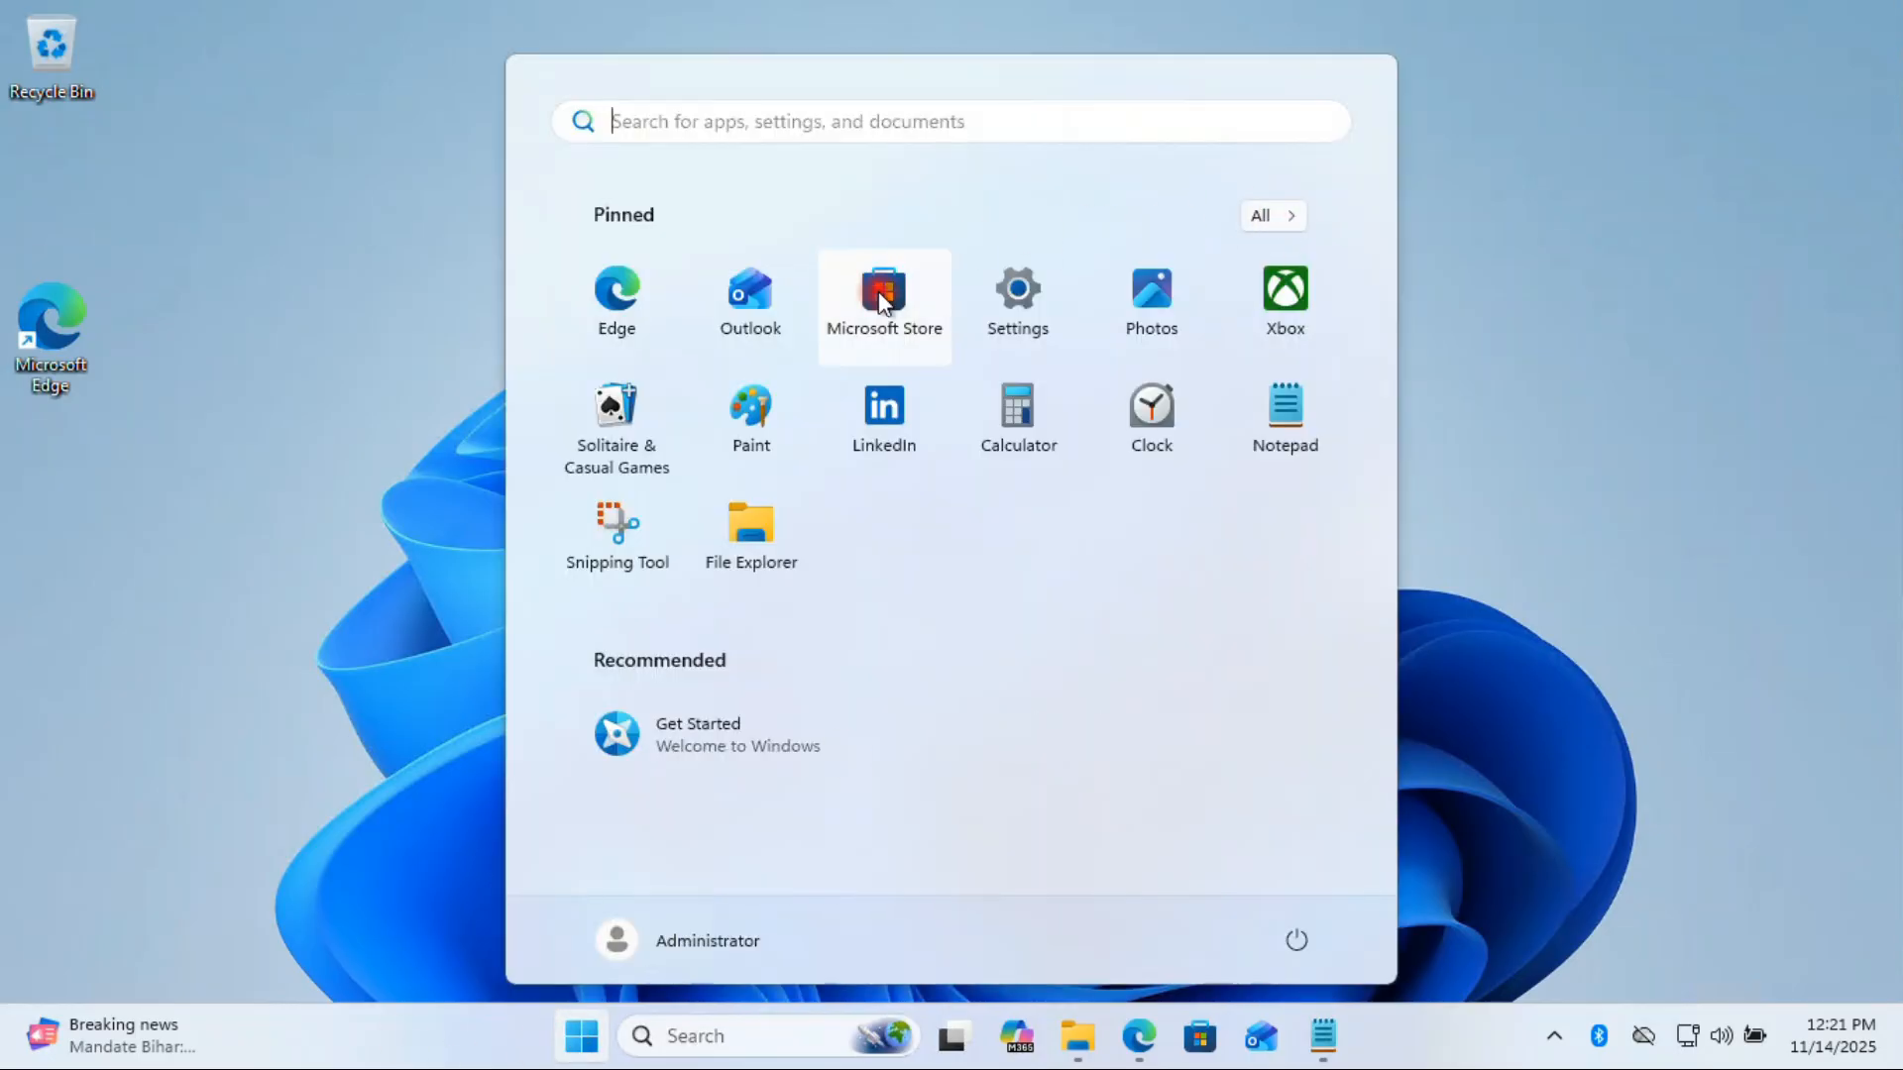
pyautogui.click(1015, 301)
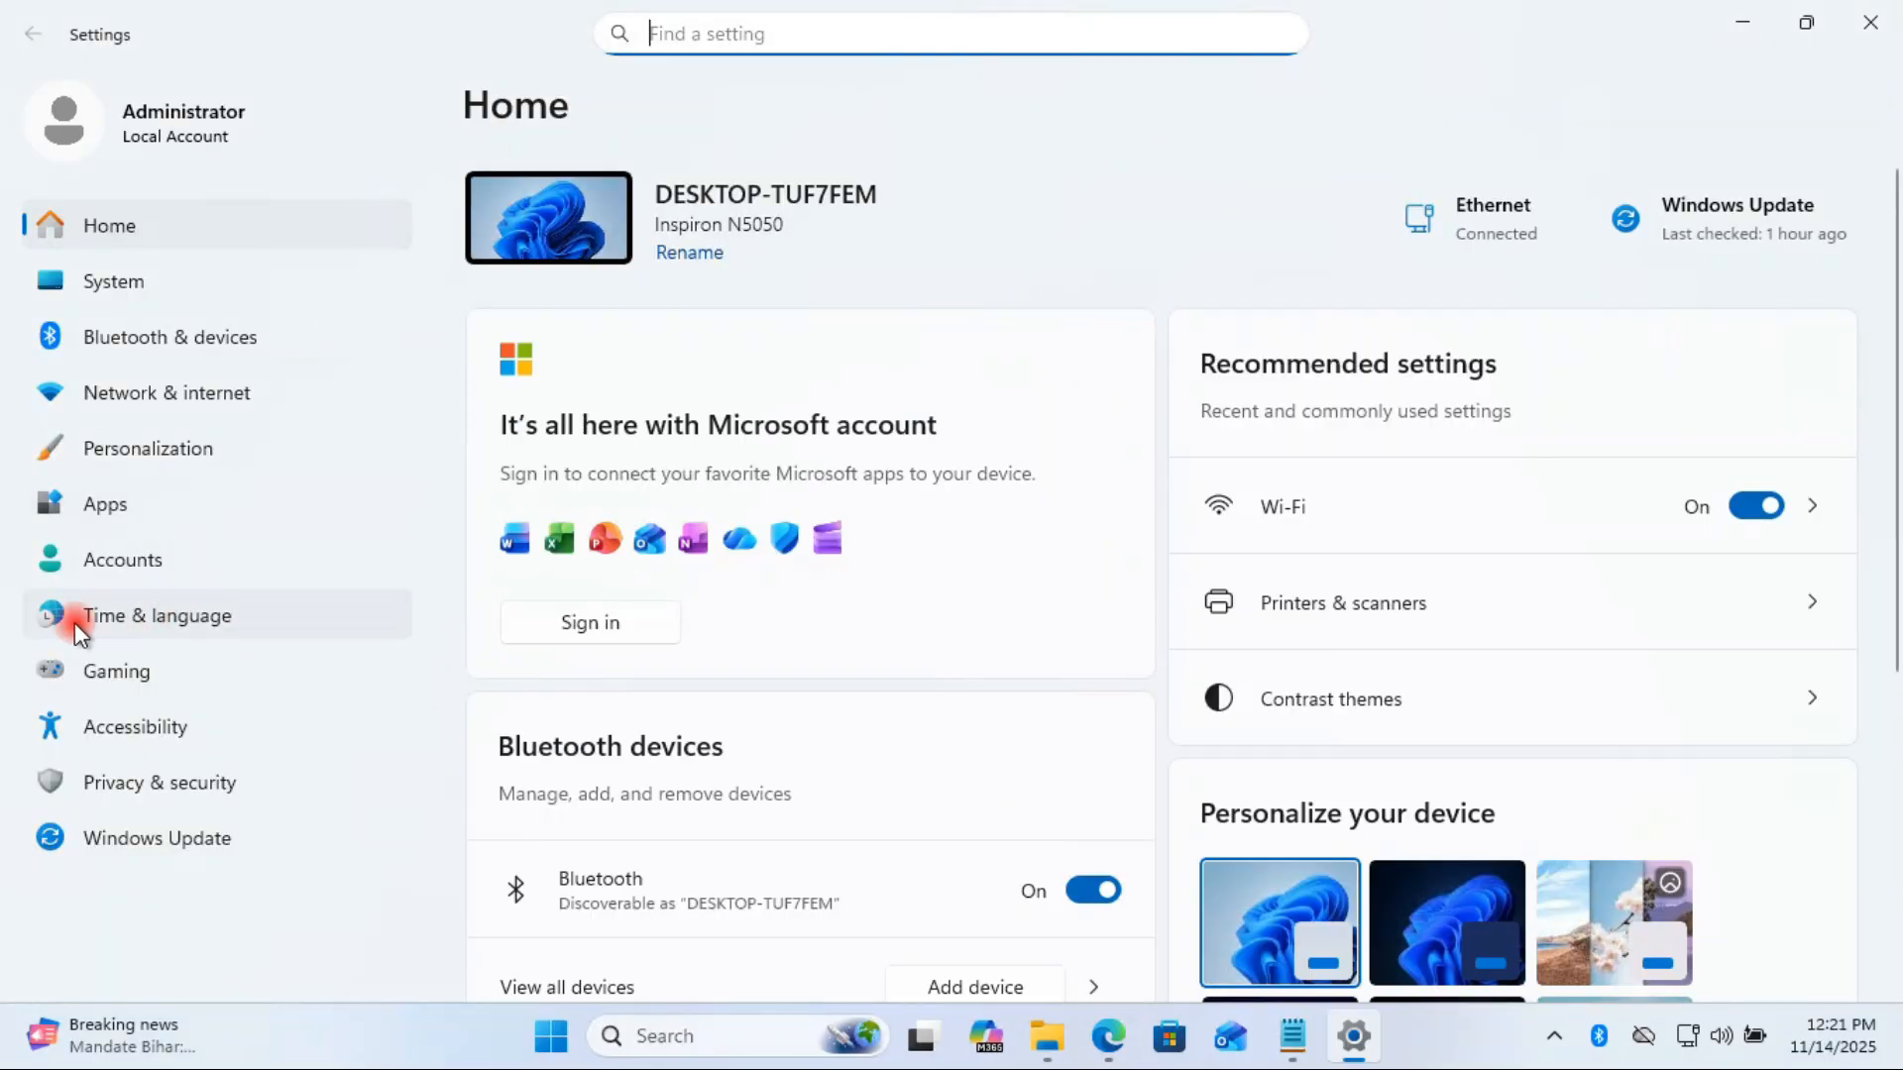
pyautogui.click(183, 622)
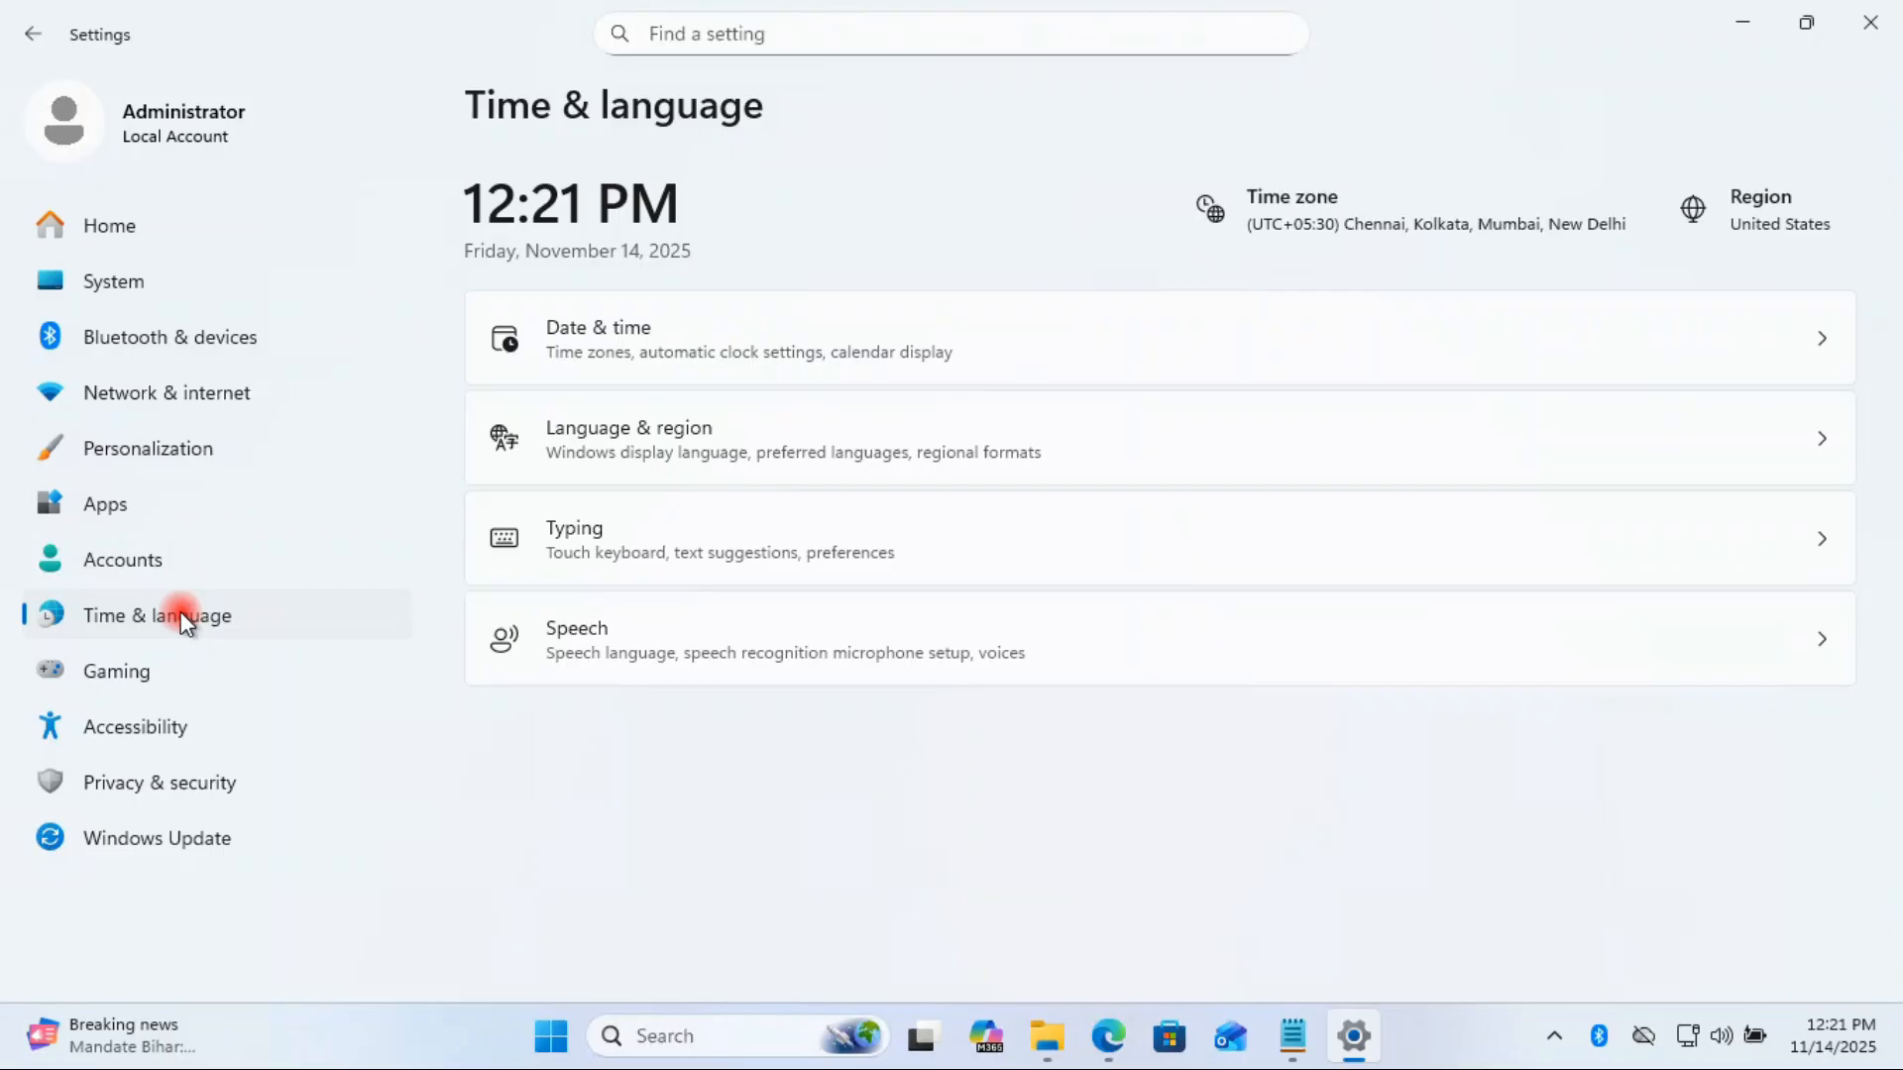
pyautogui.click(746, 341)
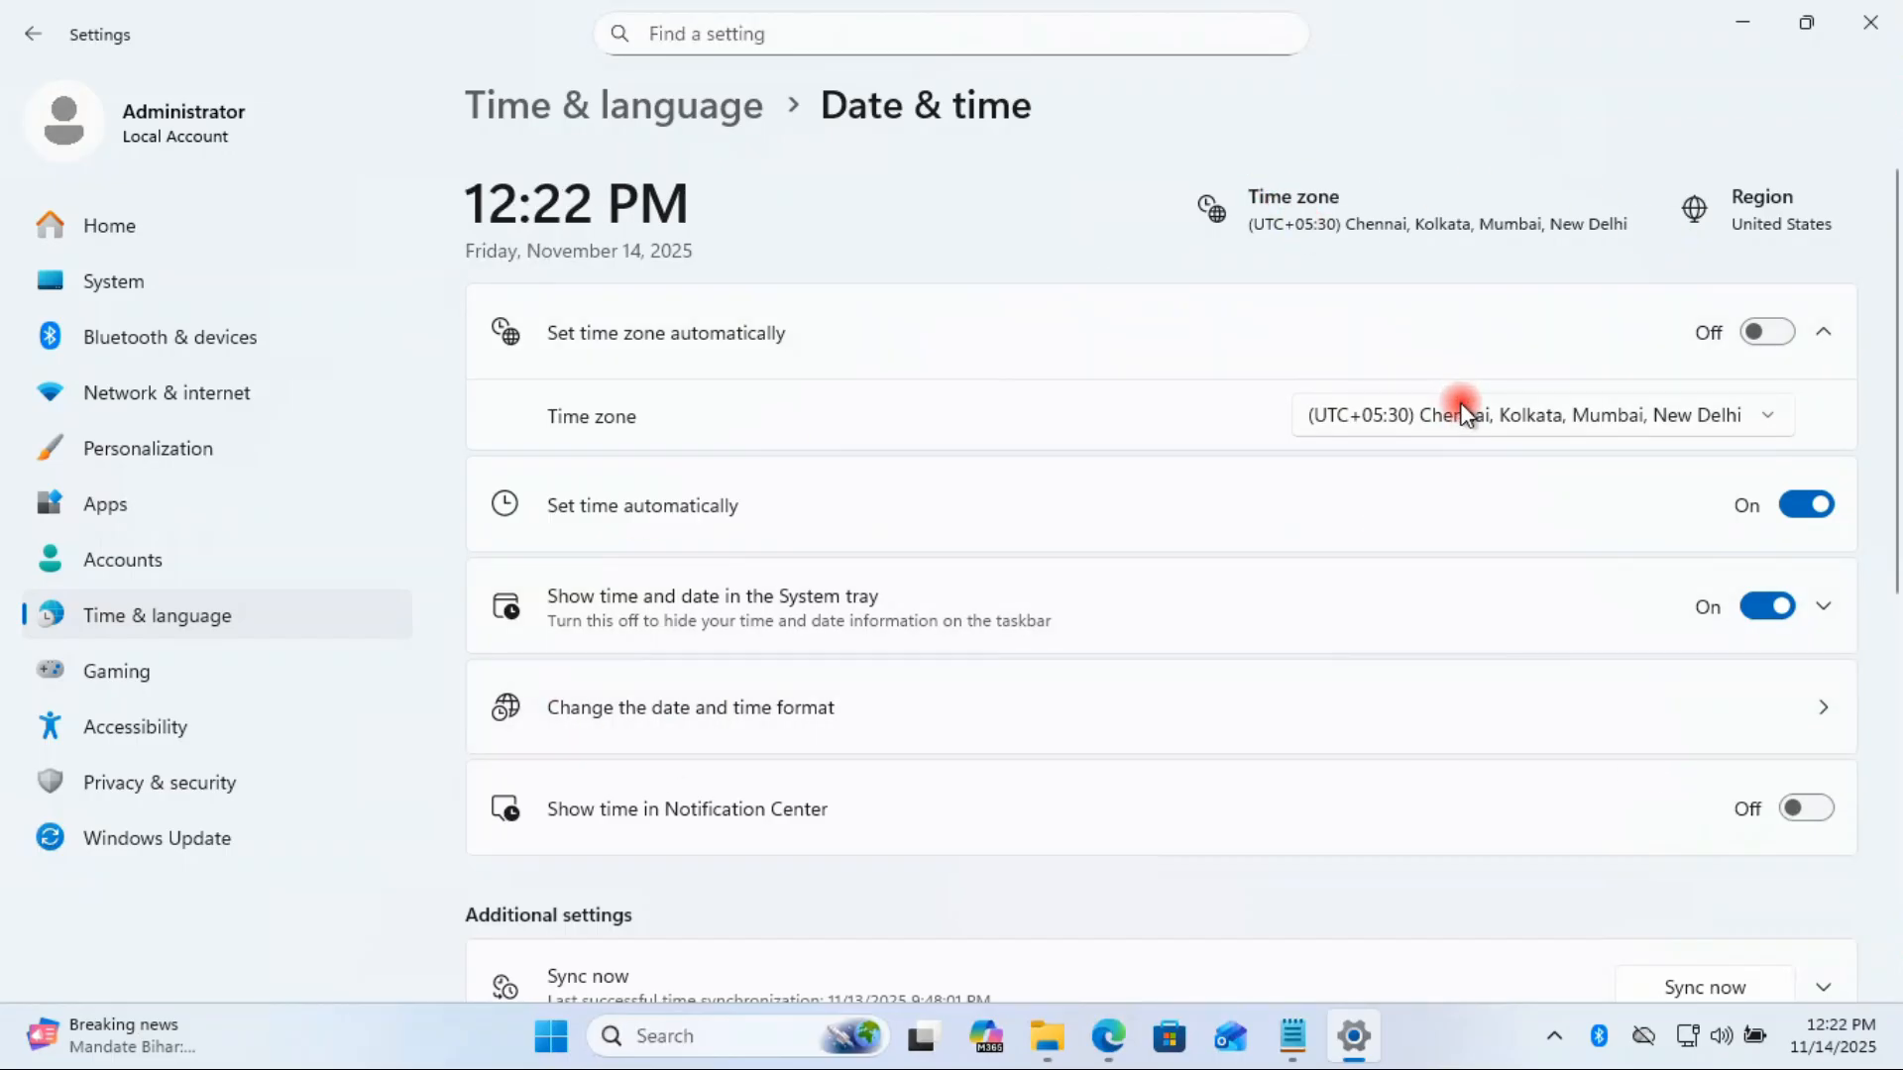
# Step: Close and reopen Settings, and go to the Windows Security page under Privacy & security
pyautogui.click(1858, 33)
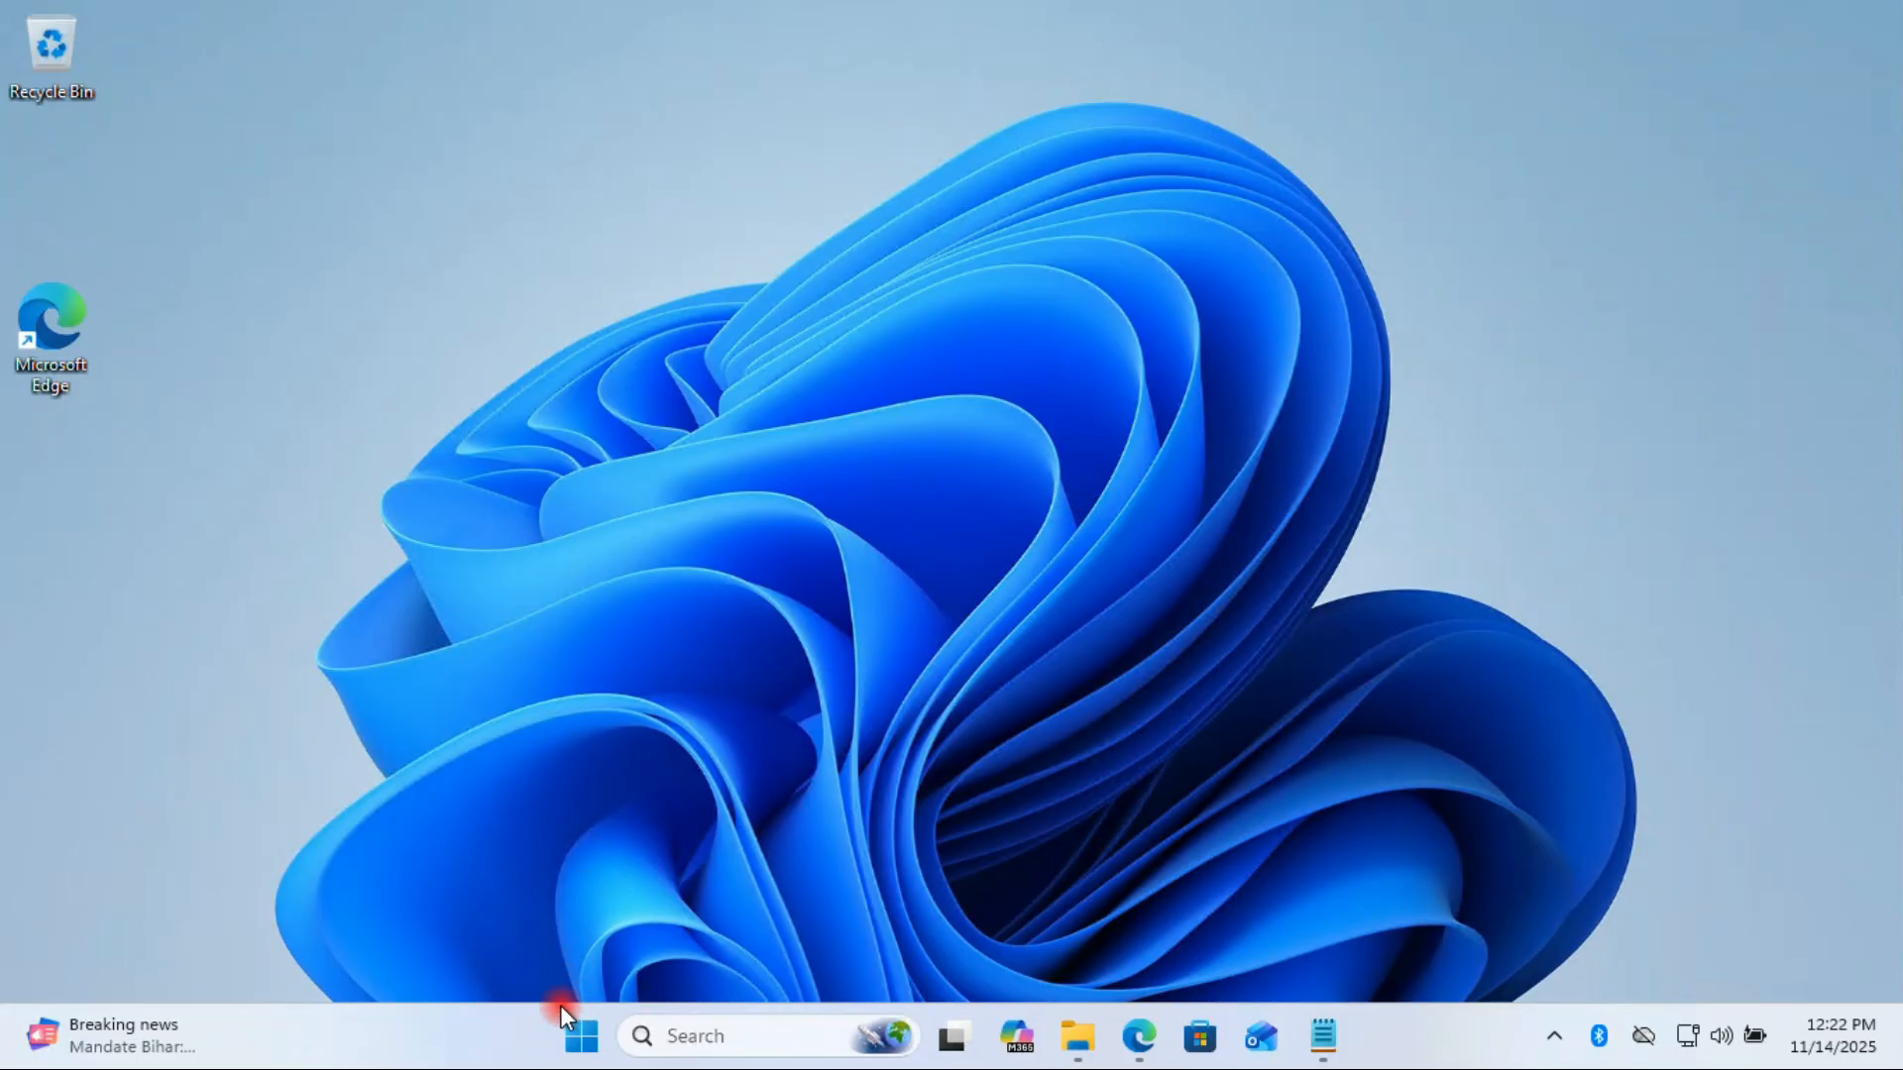
pyautogui.click(578, 1037)
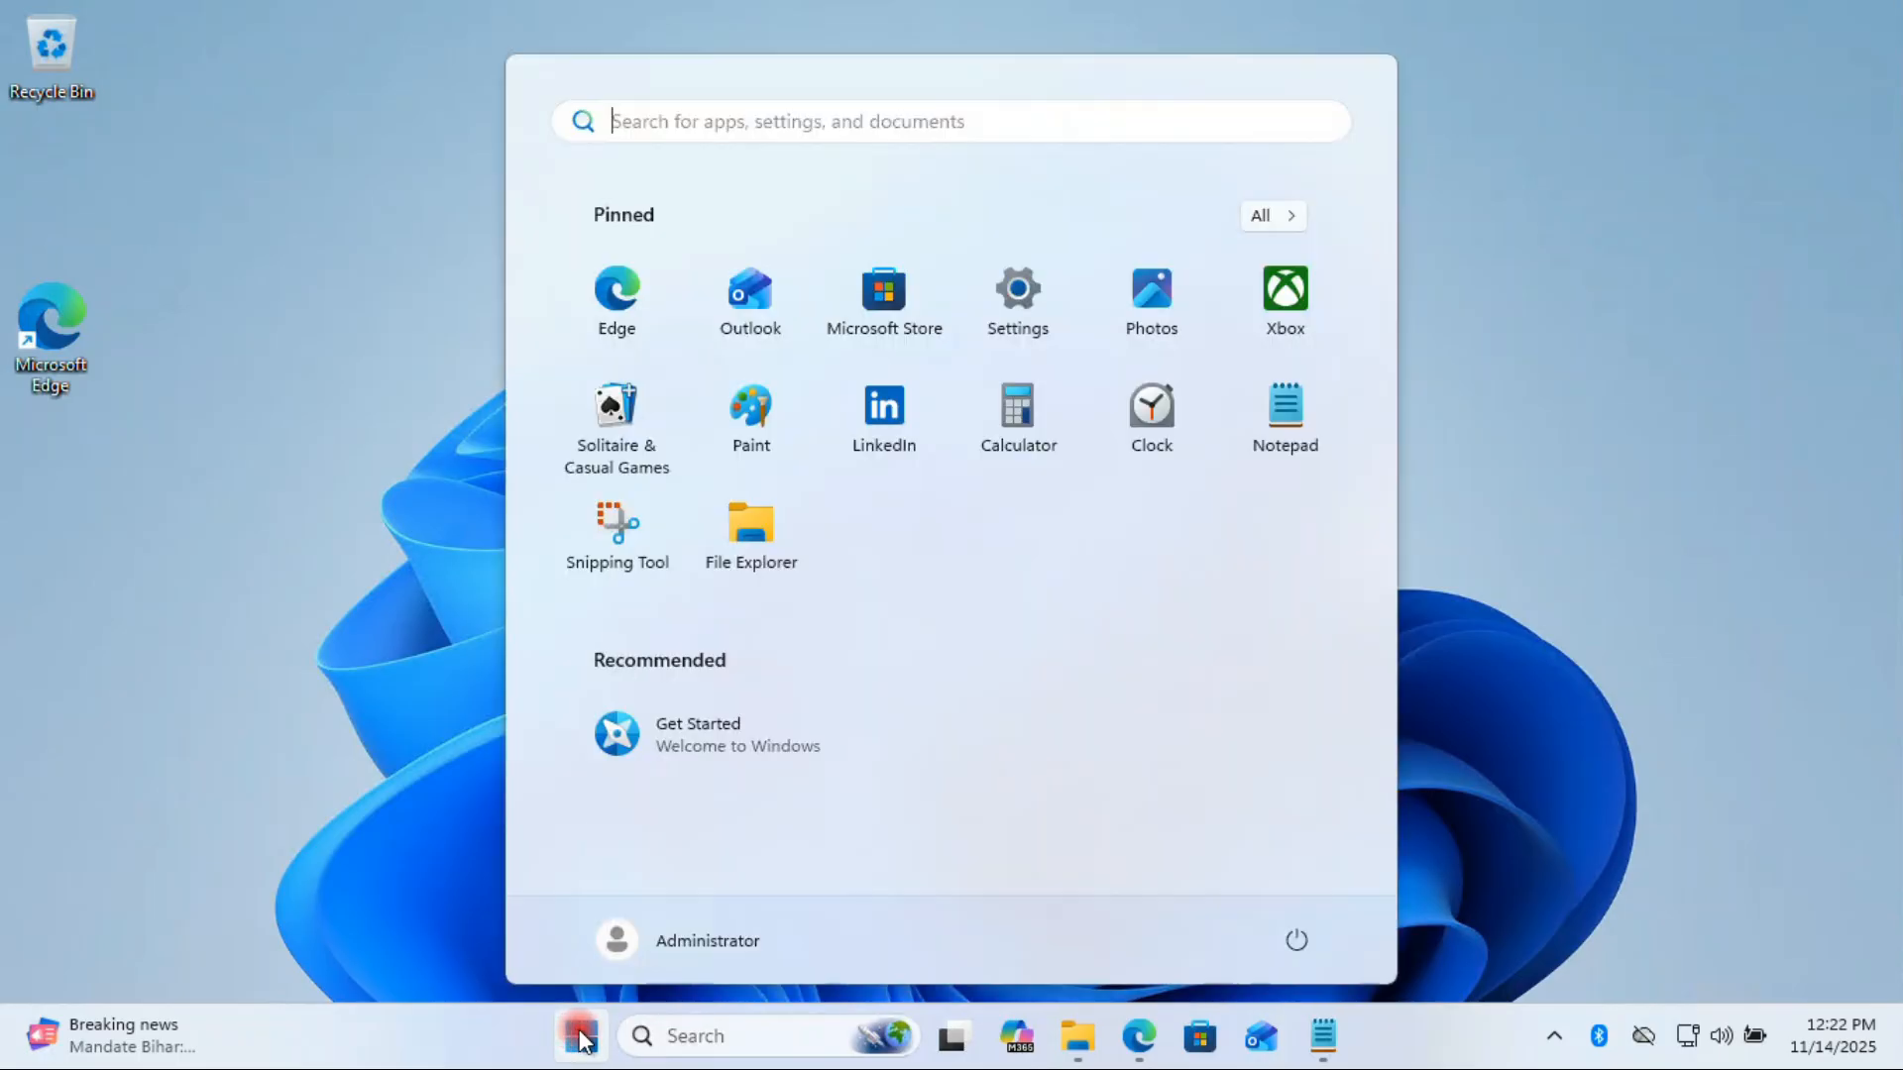
pyautogui.click(1048, 295)
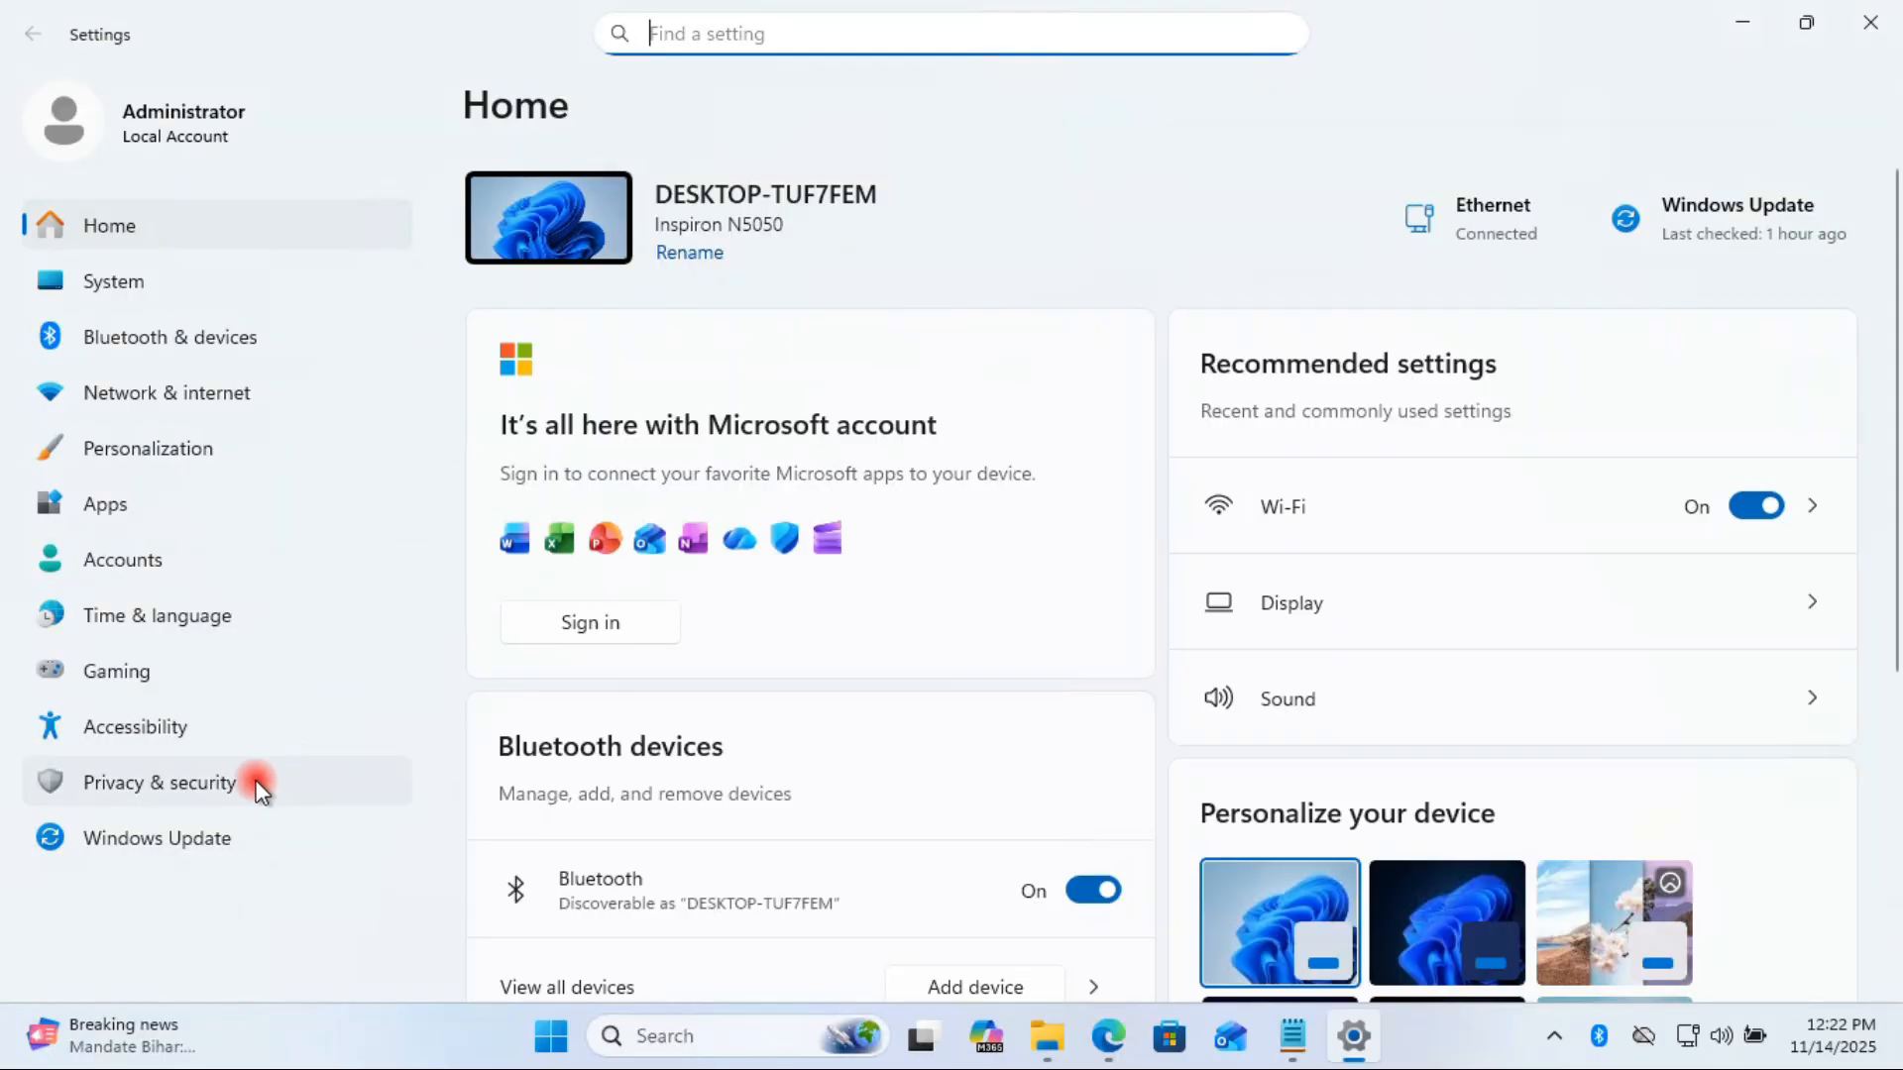
pyautogui.click(198, 783)
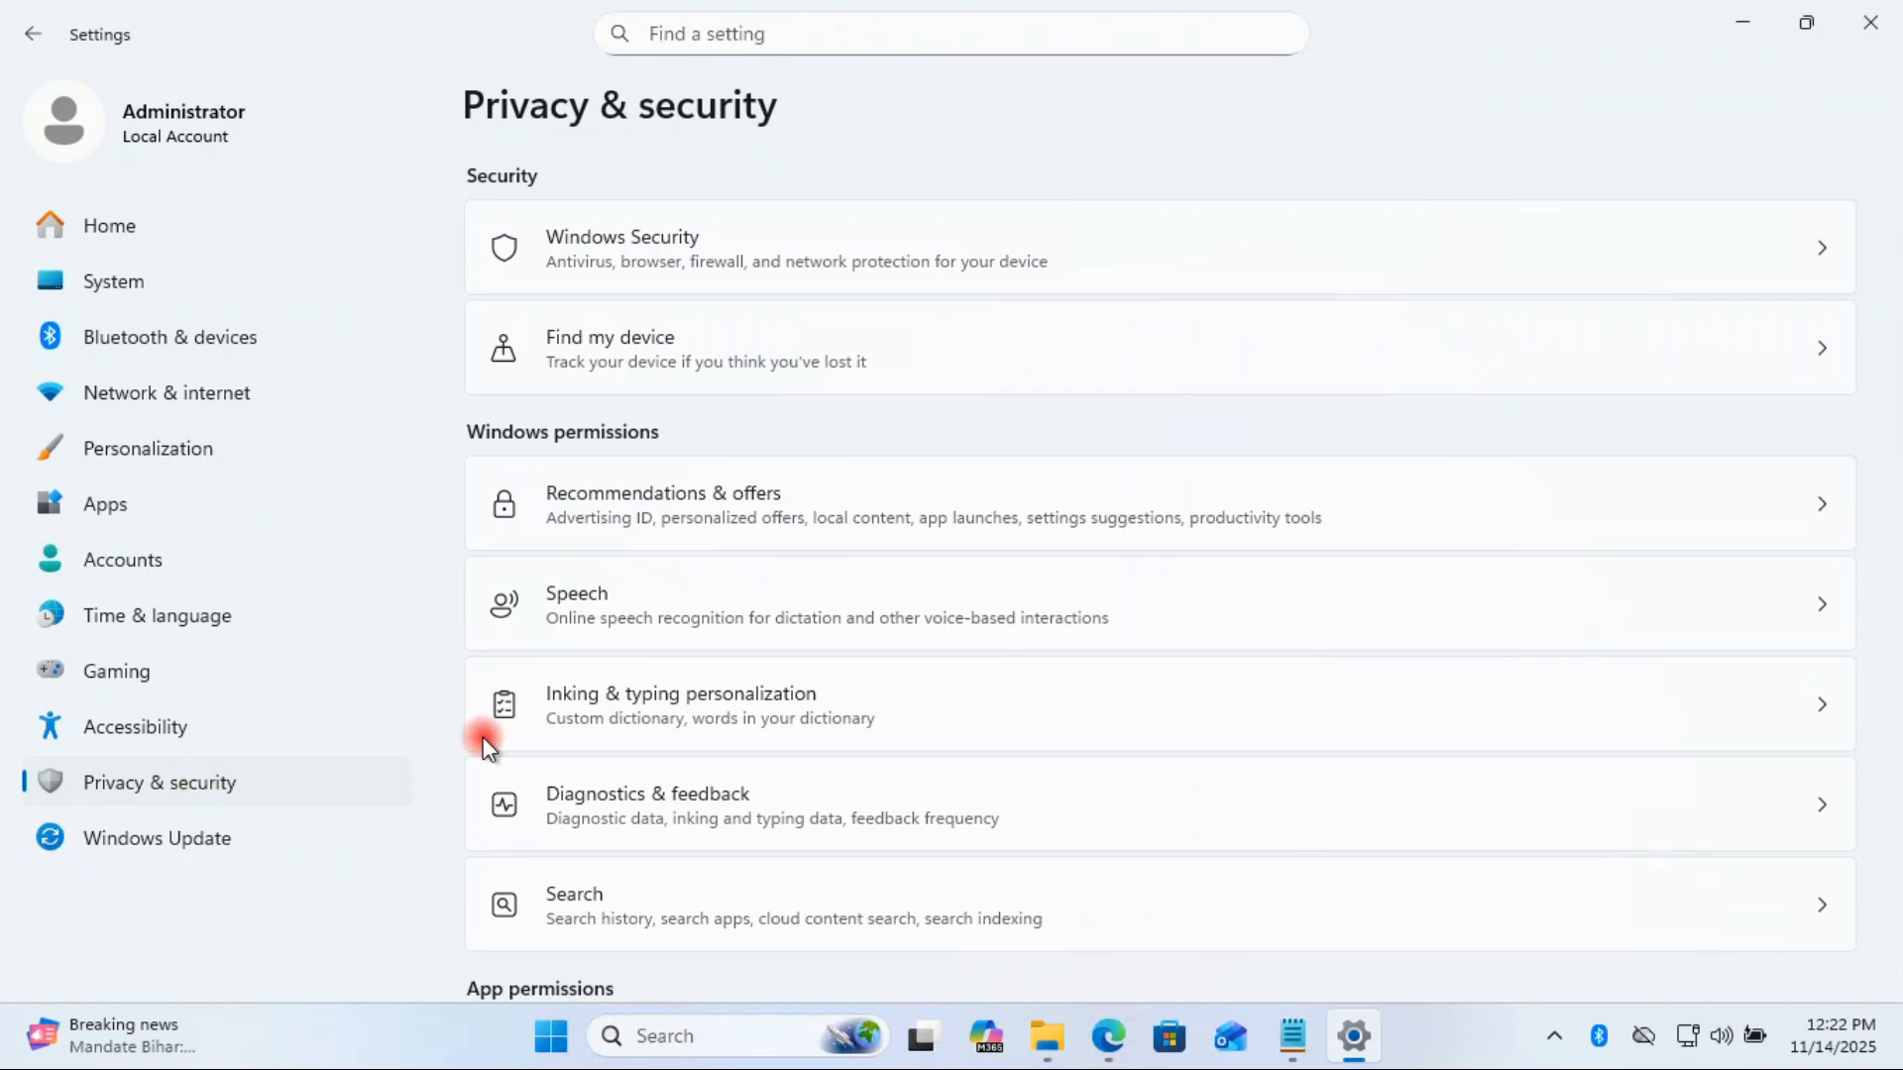
pyautogui.click(703, 260)
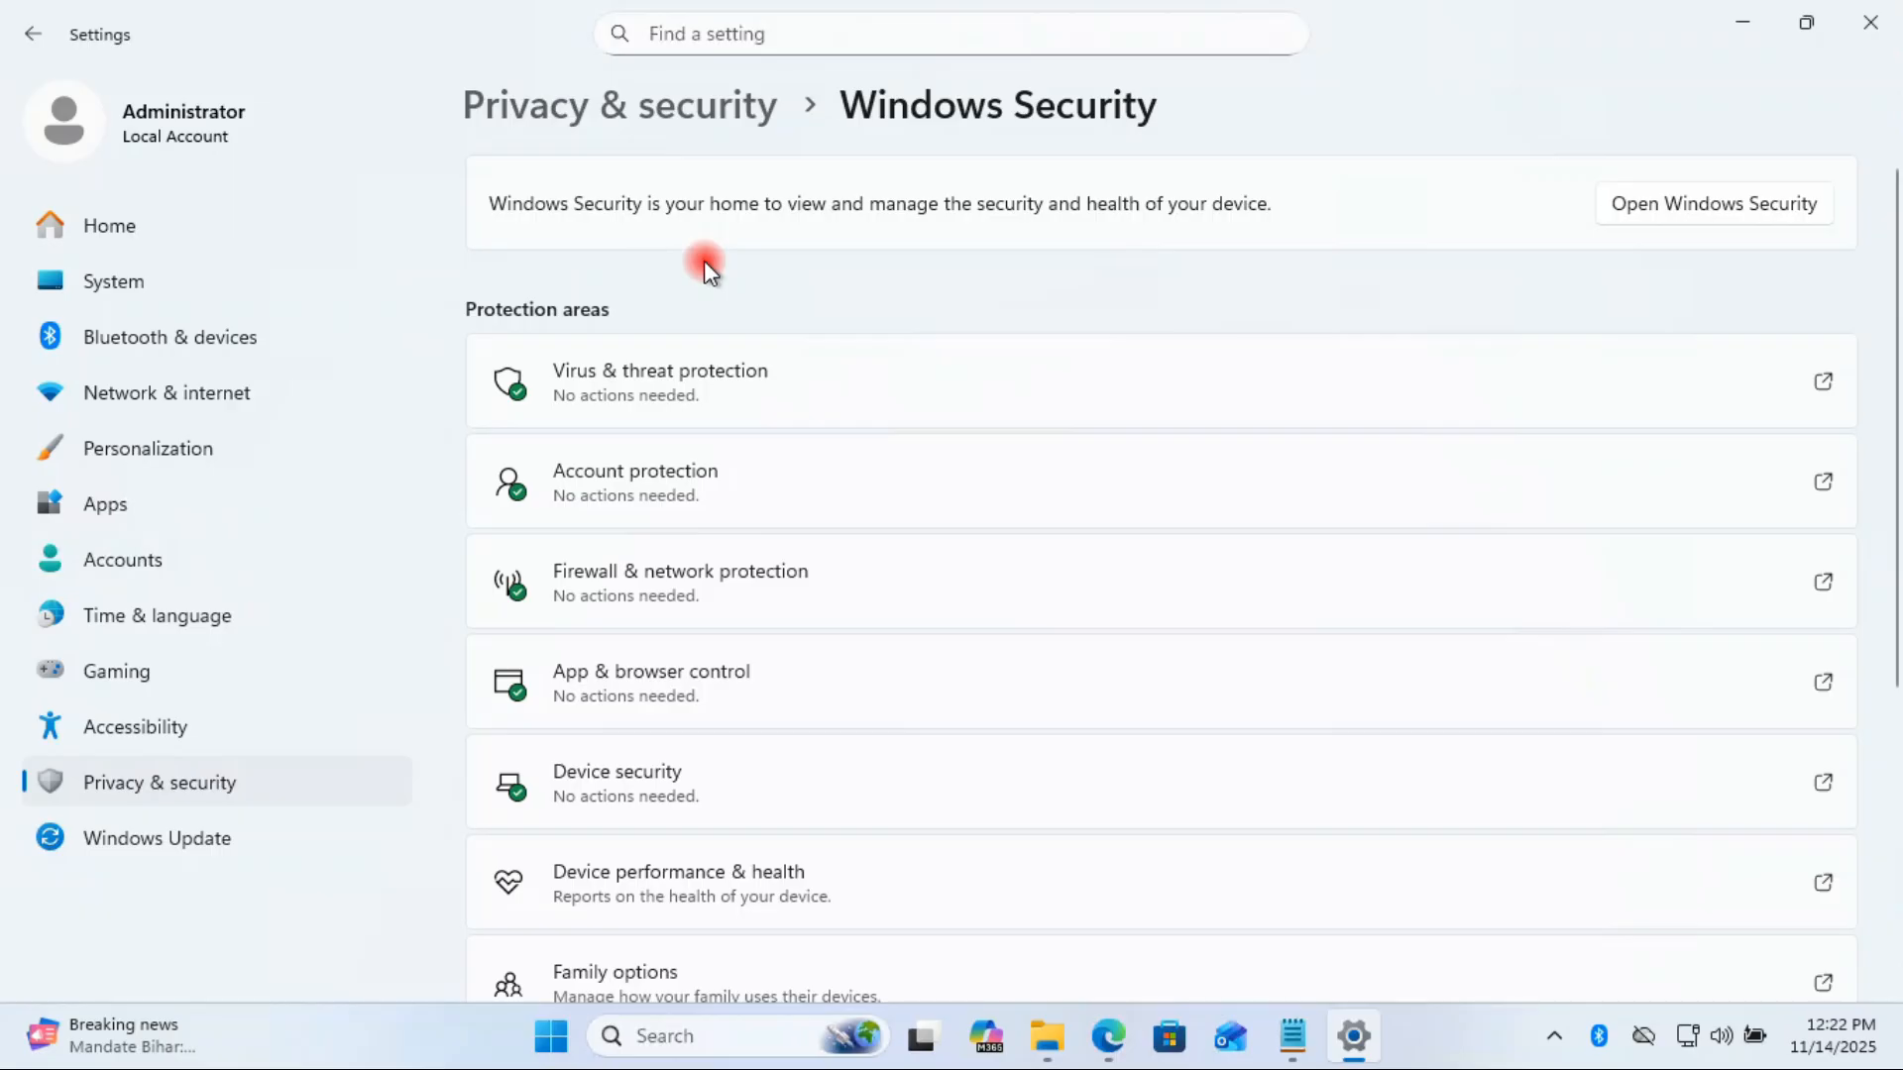
pyautogui.scroll(-1, 658, 475)
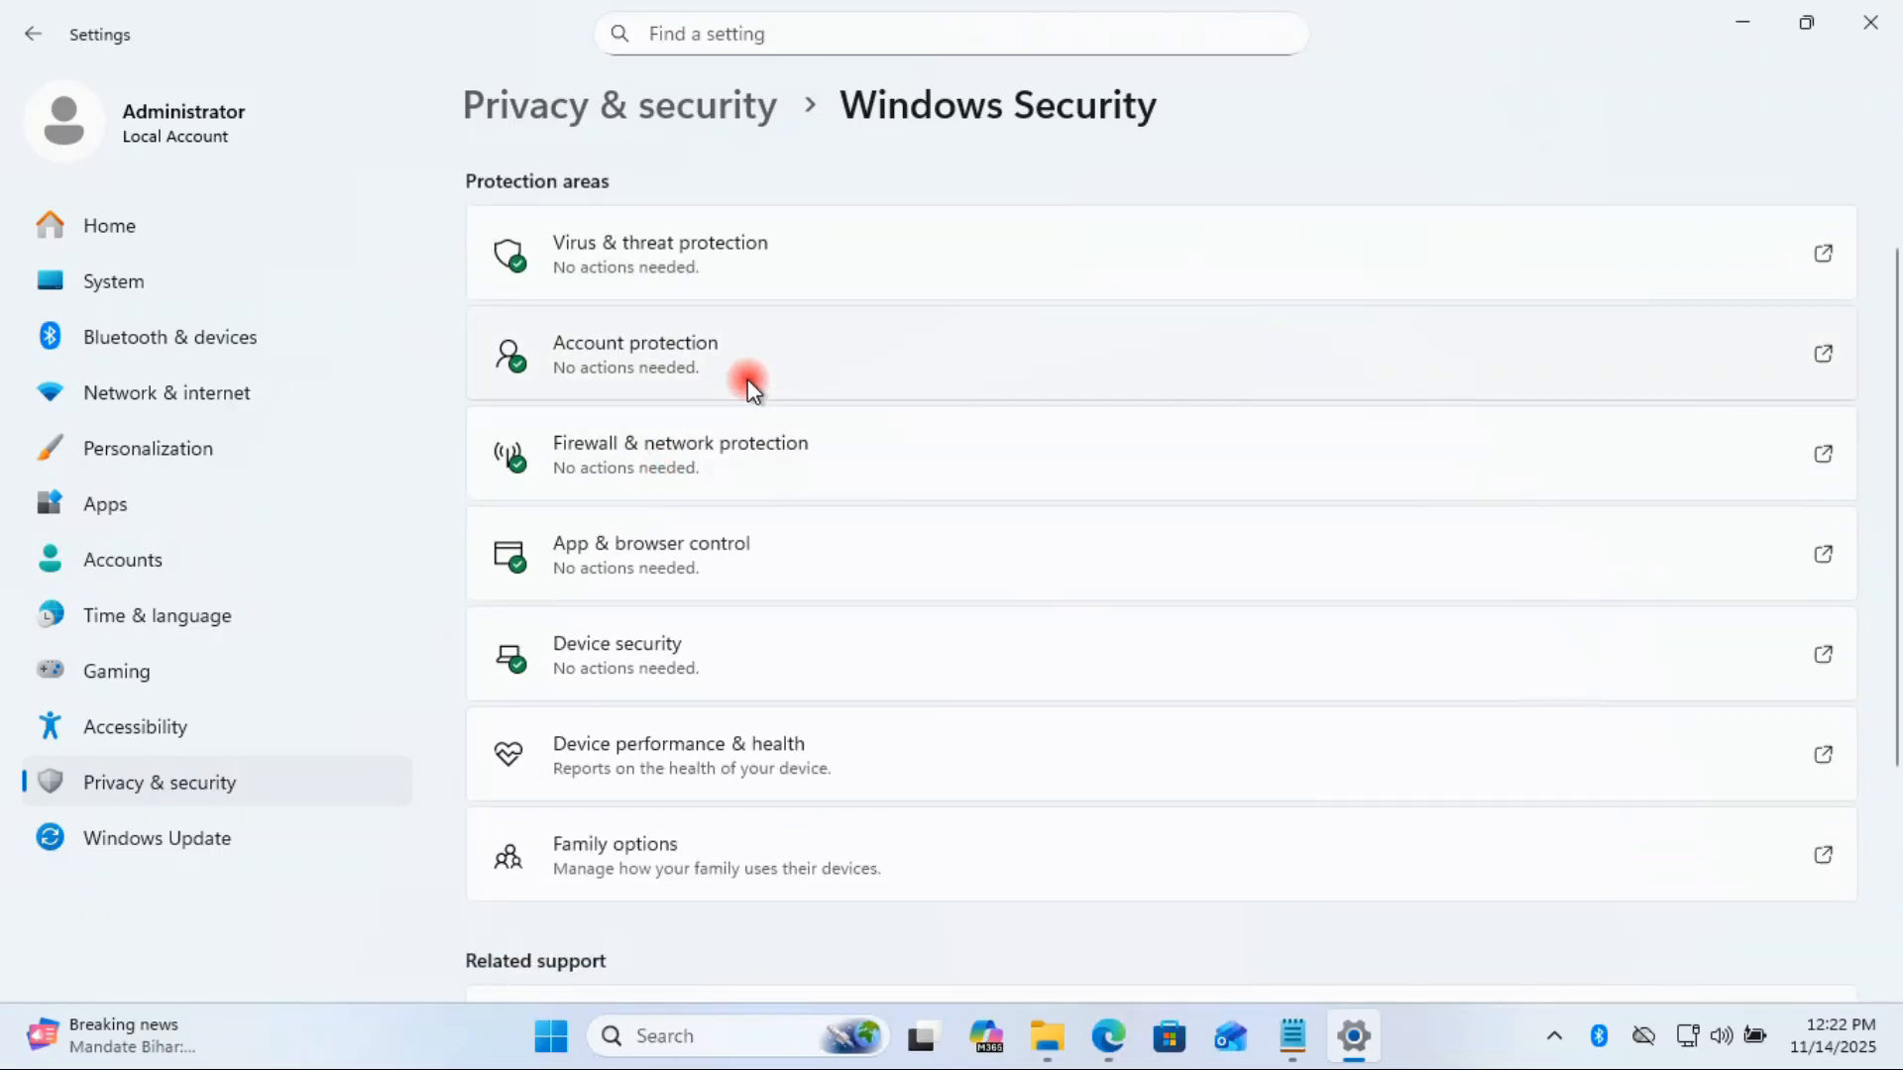
pyautogui.scroll(-1, 731, 330)
pyautogui.scroll(2, 723, 327)
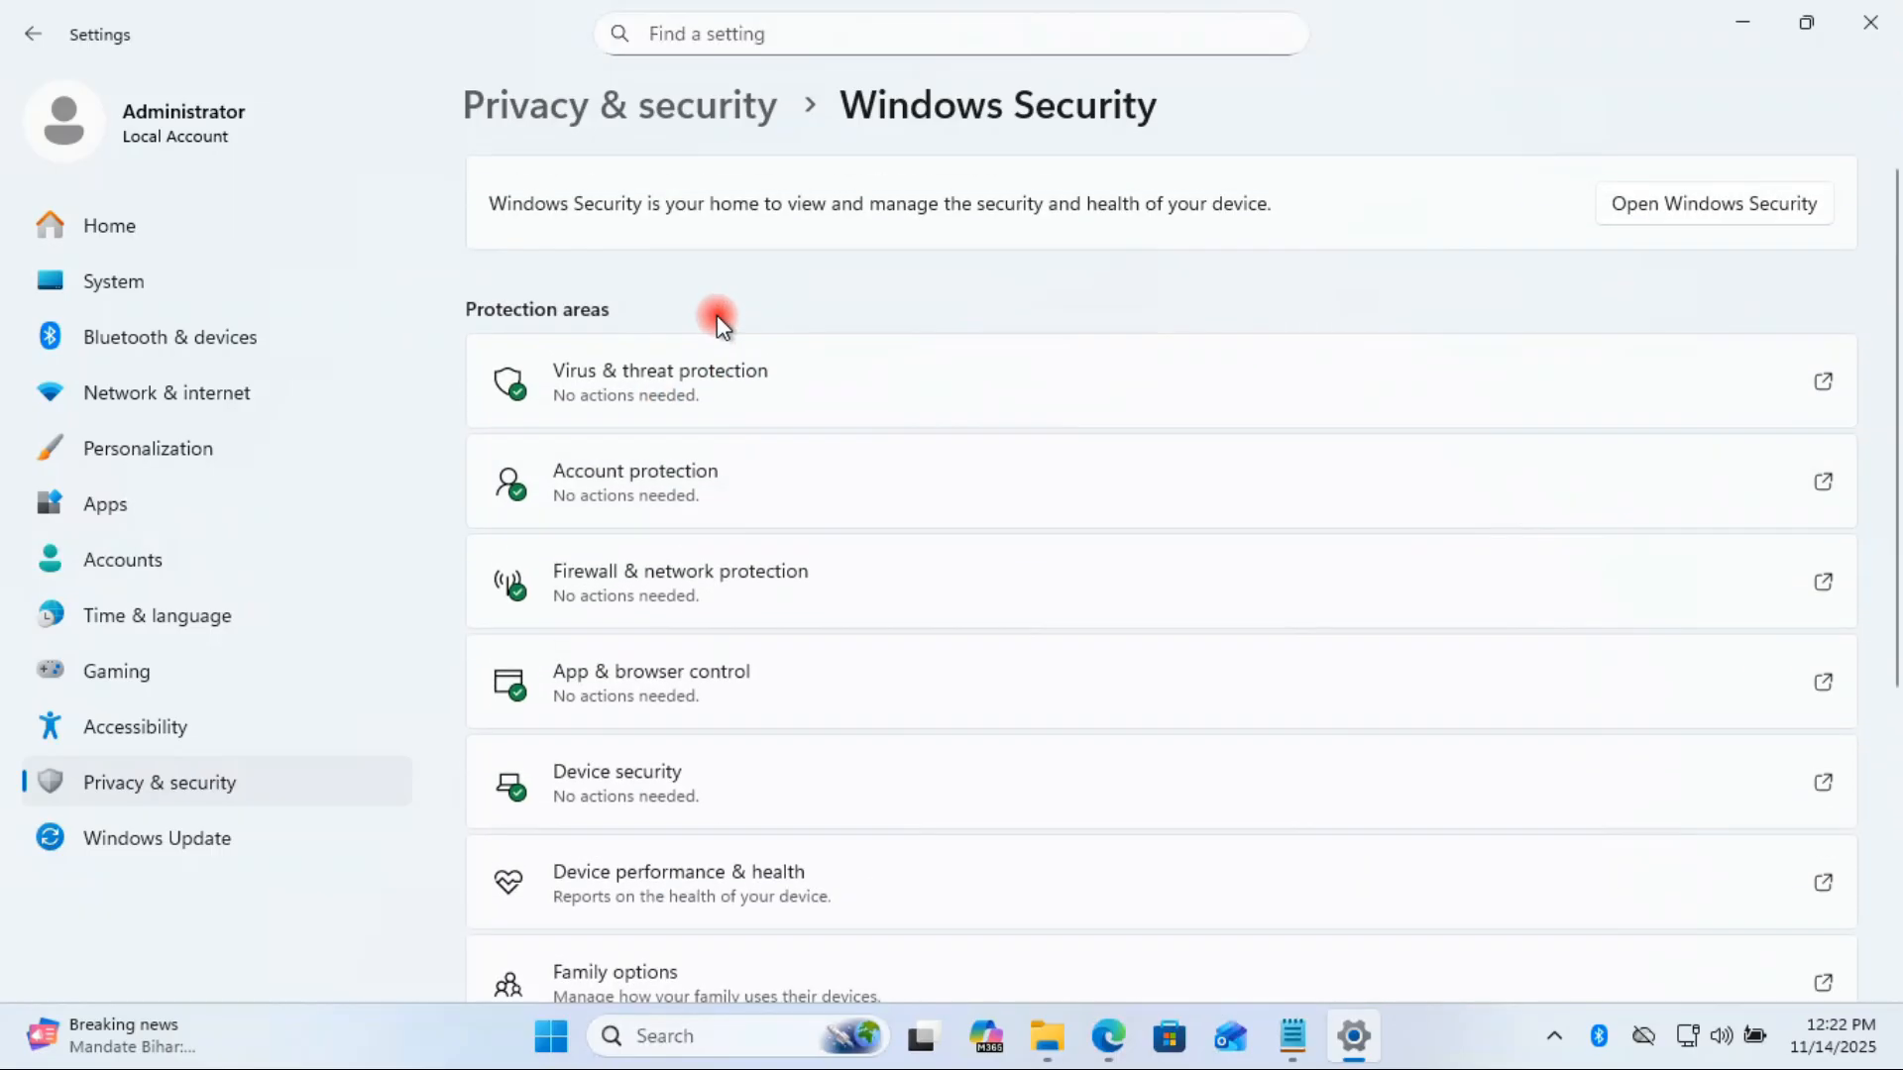
# Step: Start a quick scan in Virus & threat protection, cancel it, and close Windows Security and Settings
pyautogui.click(630, 374)
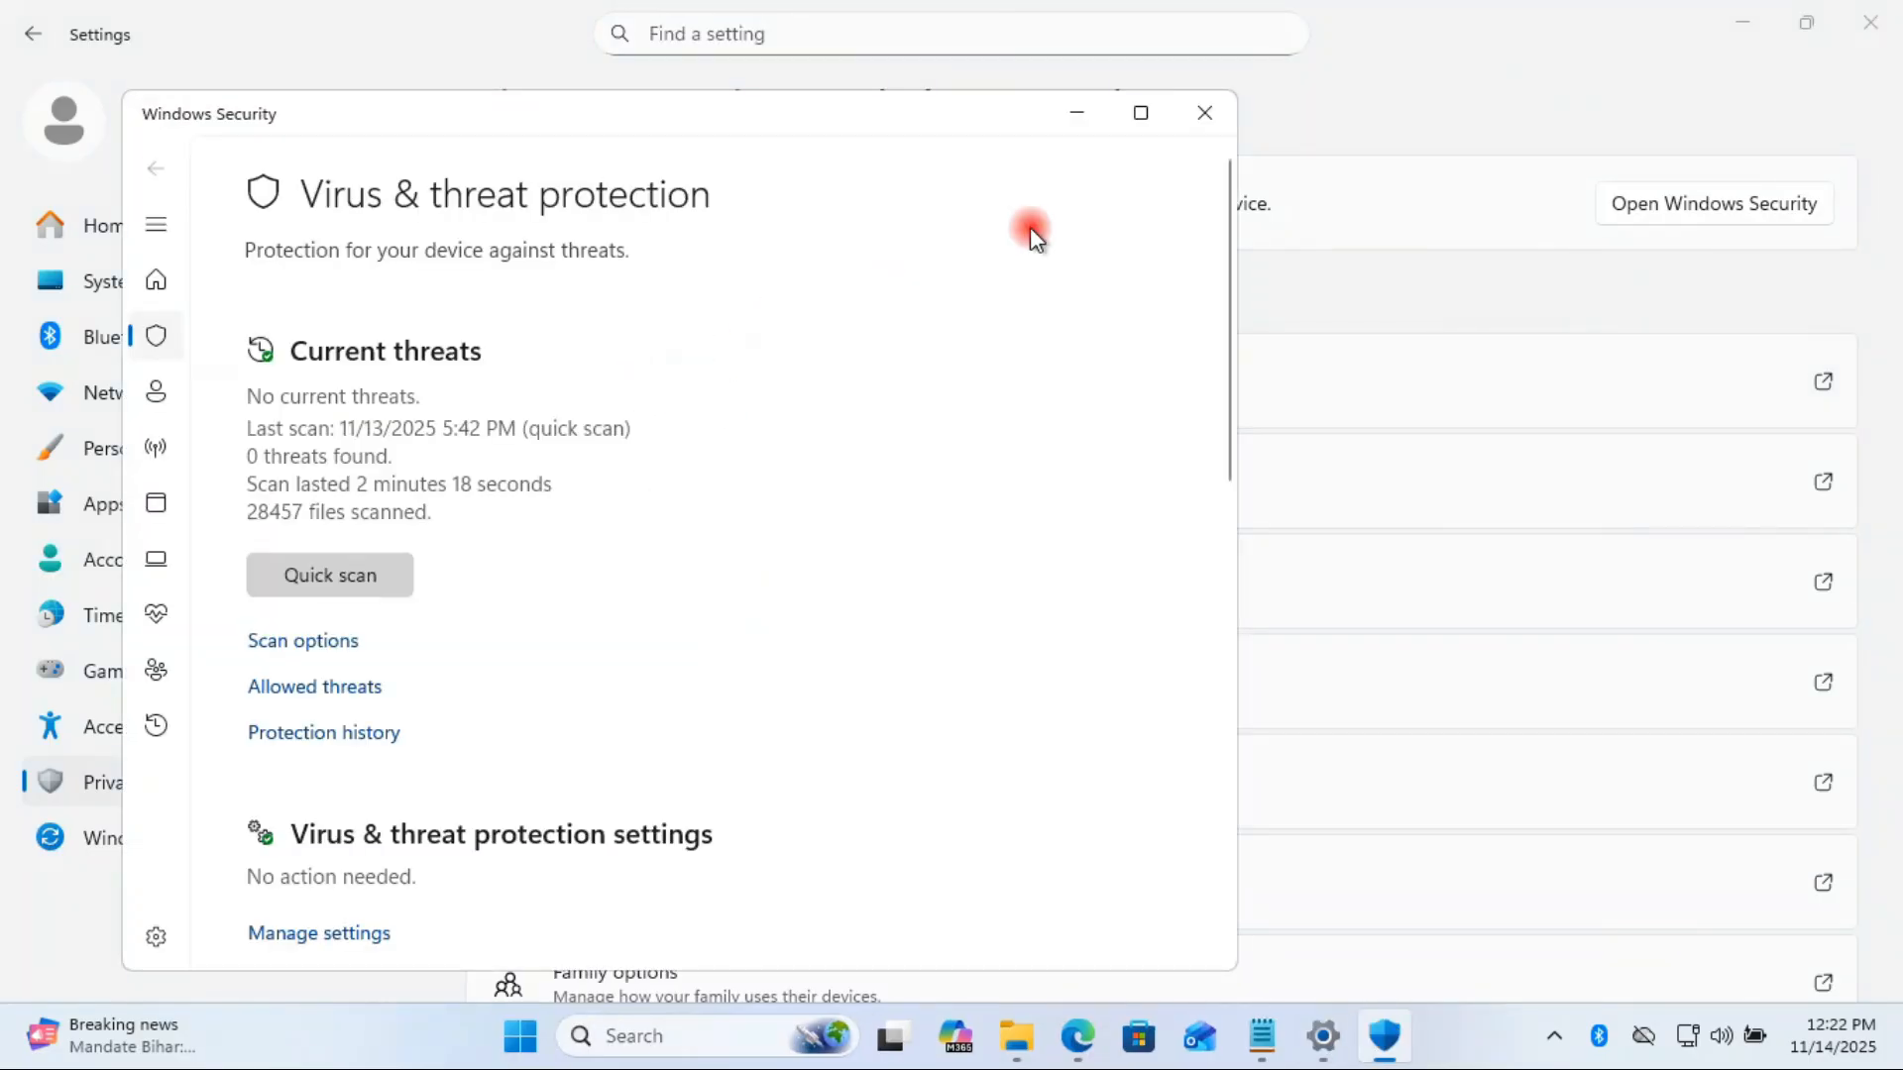
pyautogui.click(1138, 113)
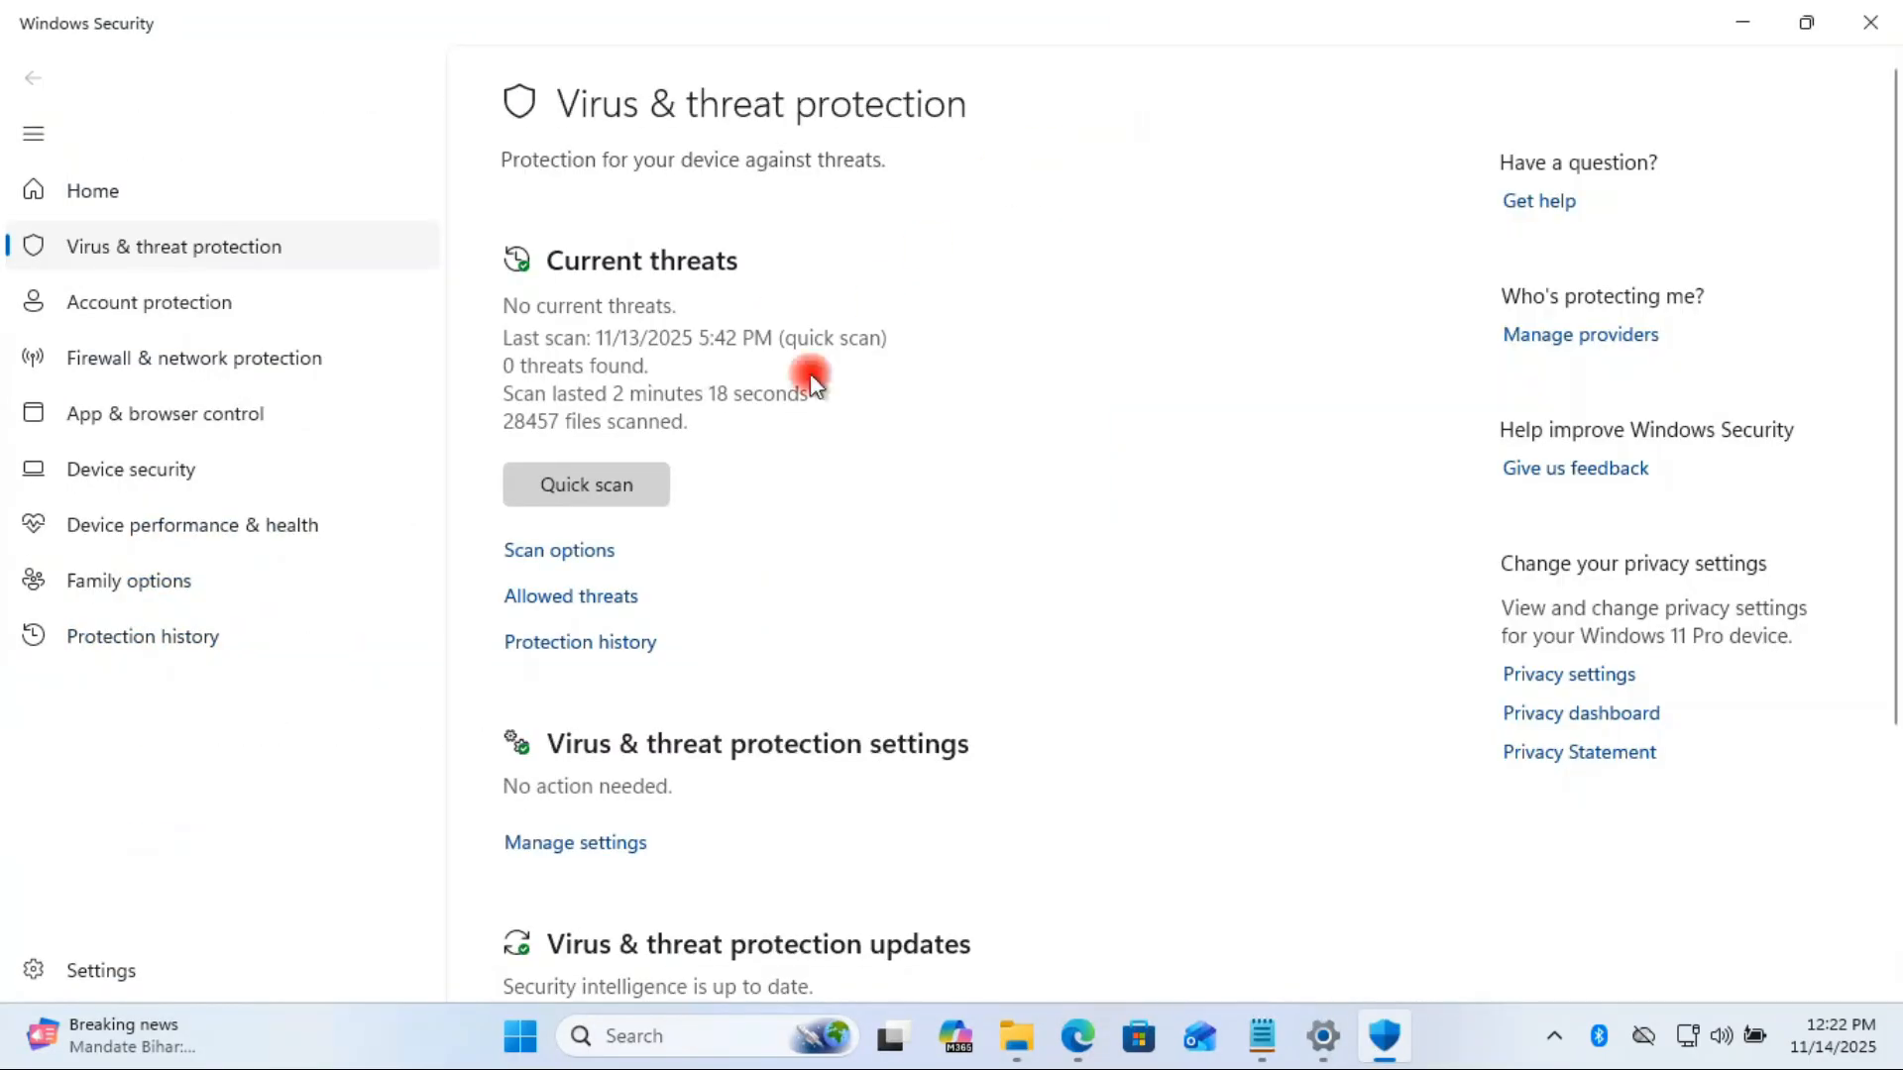
pyautogui.click(645, 482)
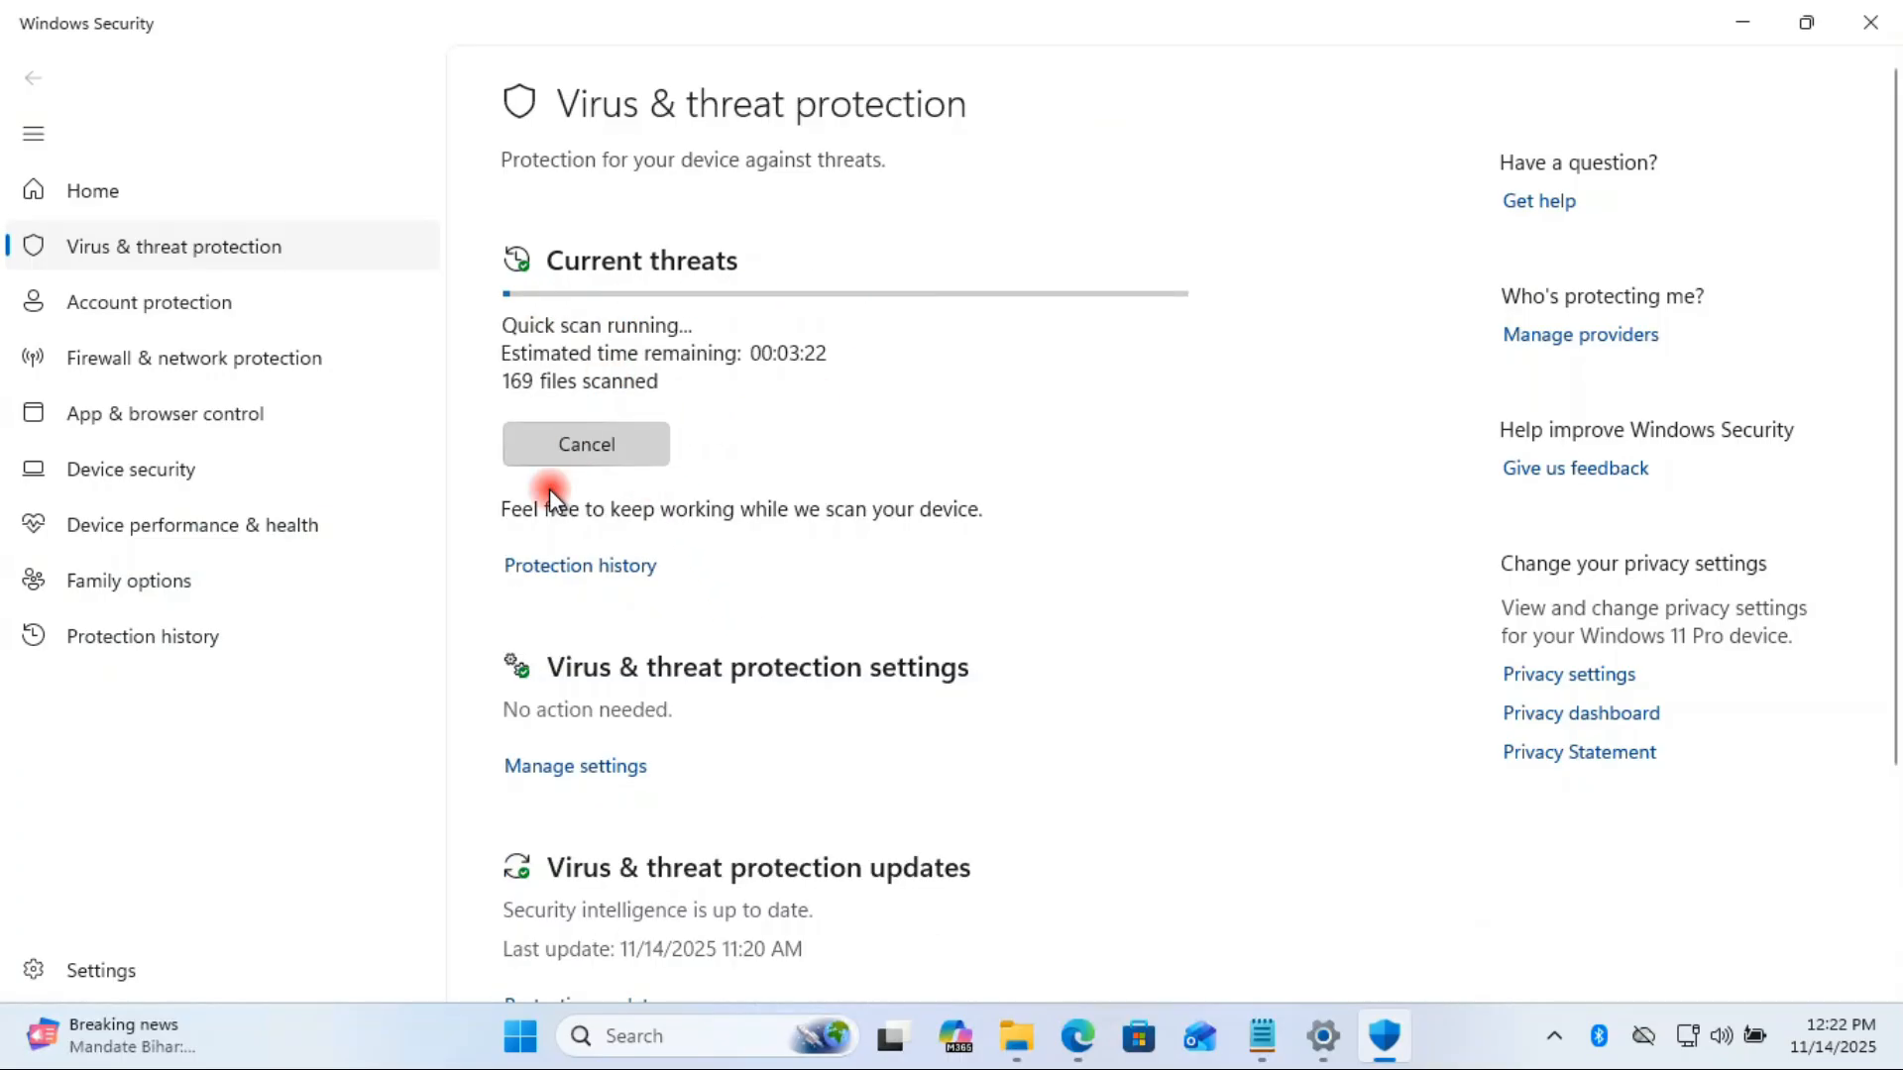
pyautogui.click(614, 444)
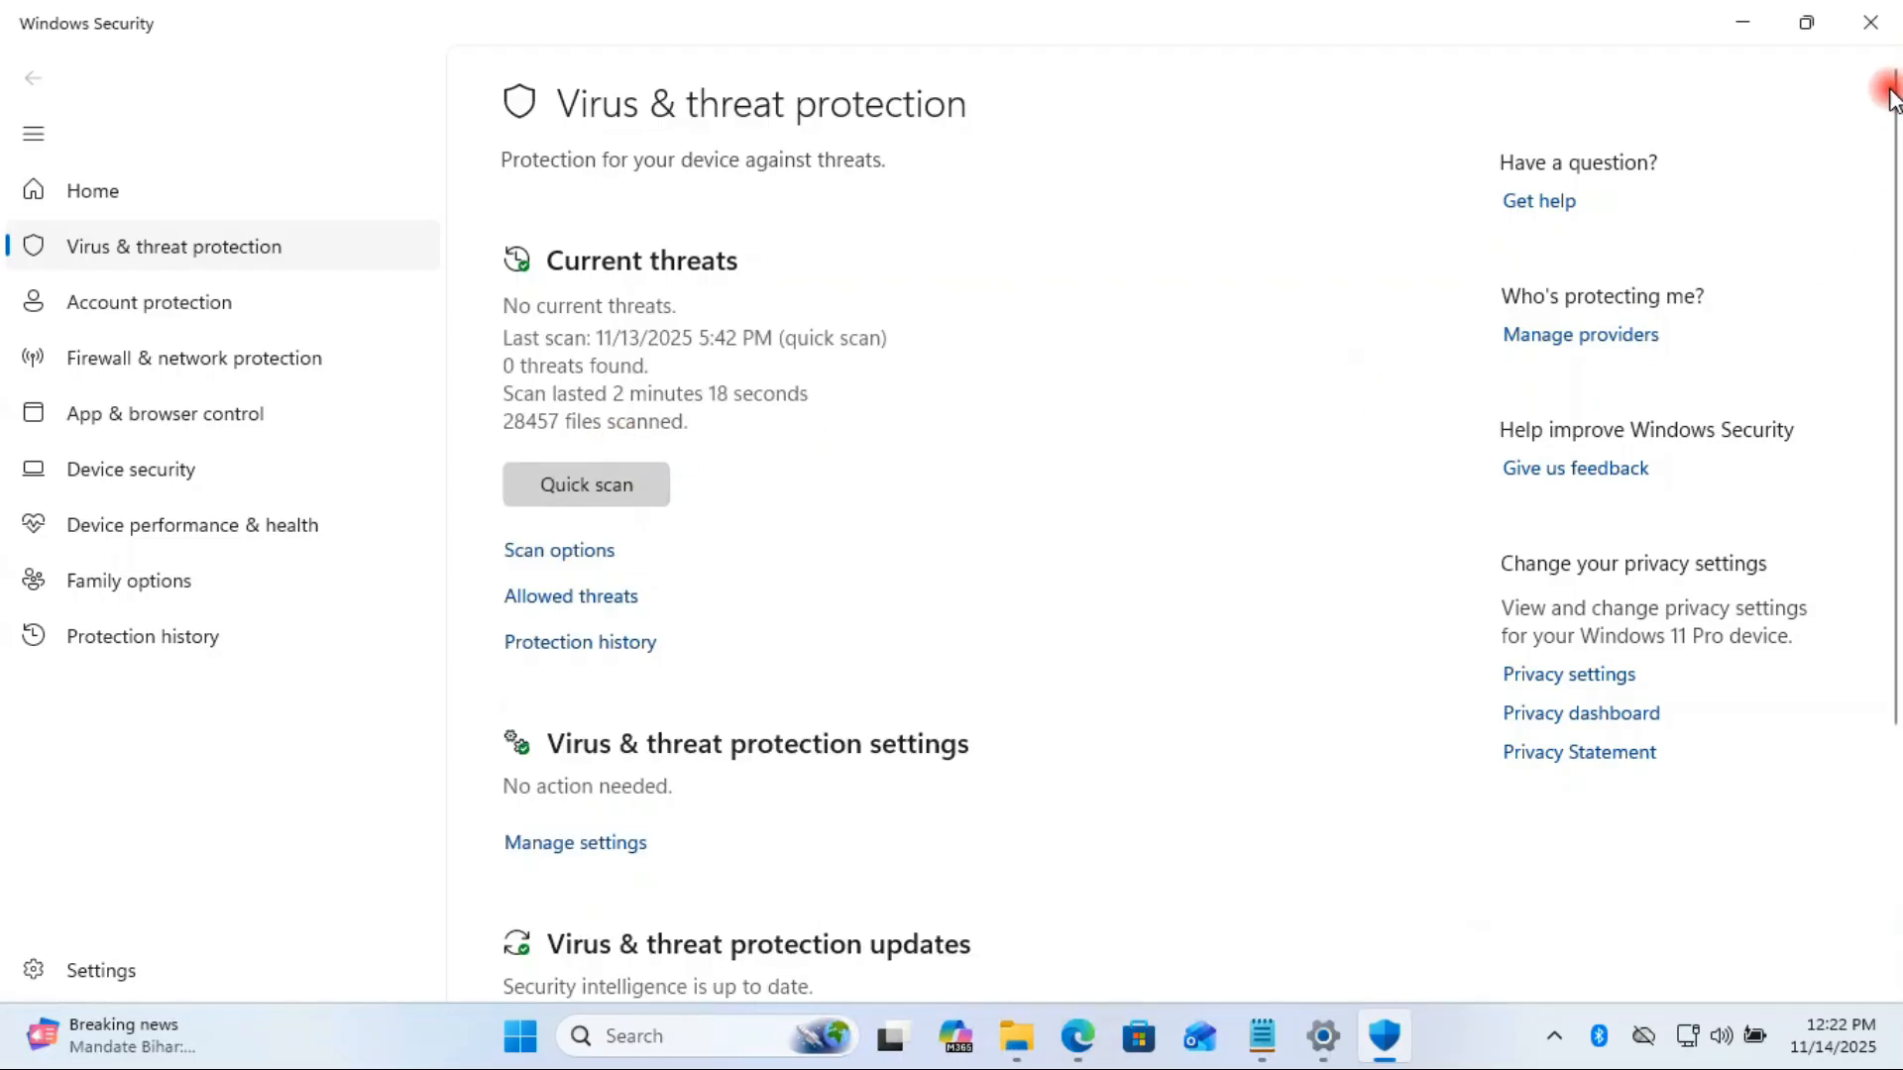
pyautogui.click(1869, 39)
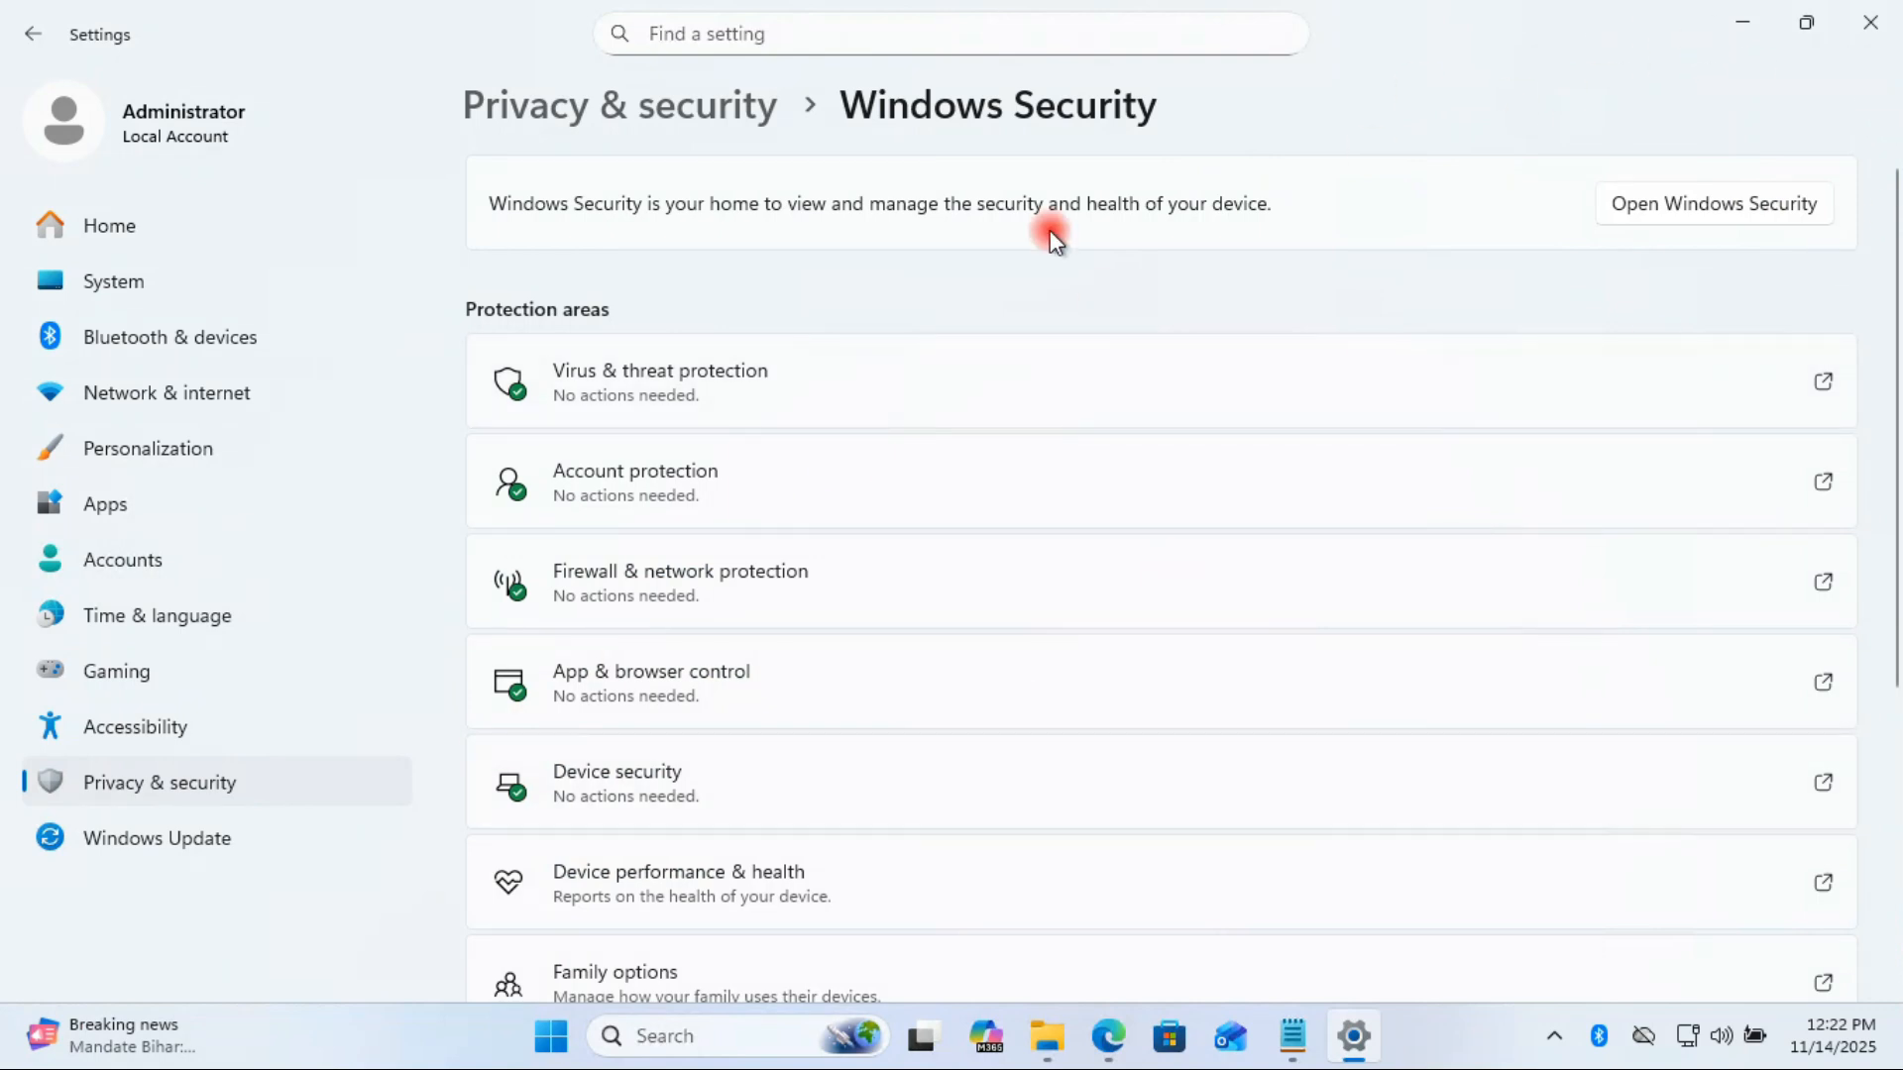
pyautogui.click(1870, 21)
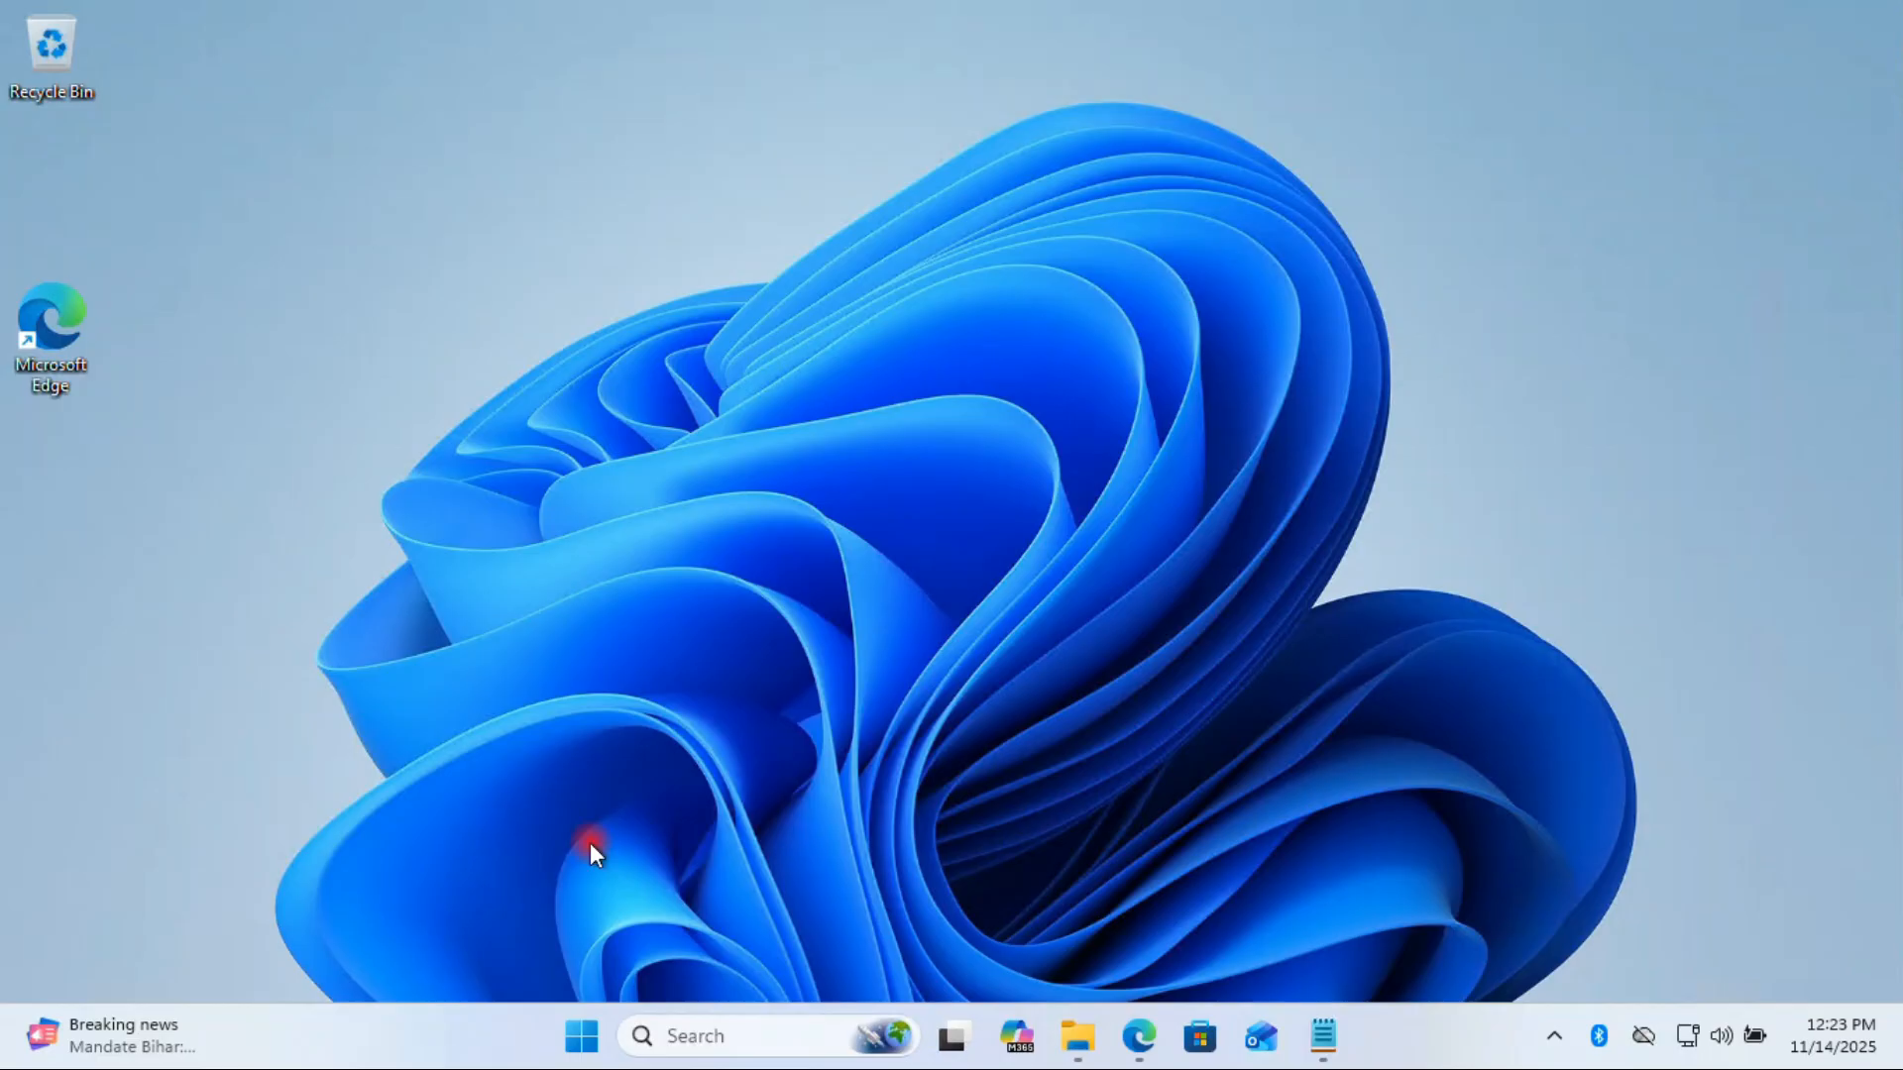
# Step: Reopen Settings and check for new updates on the Windows Update page
pyautogui.rightClick(584, 1034)
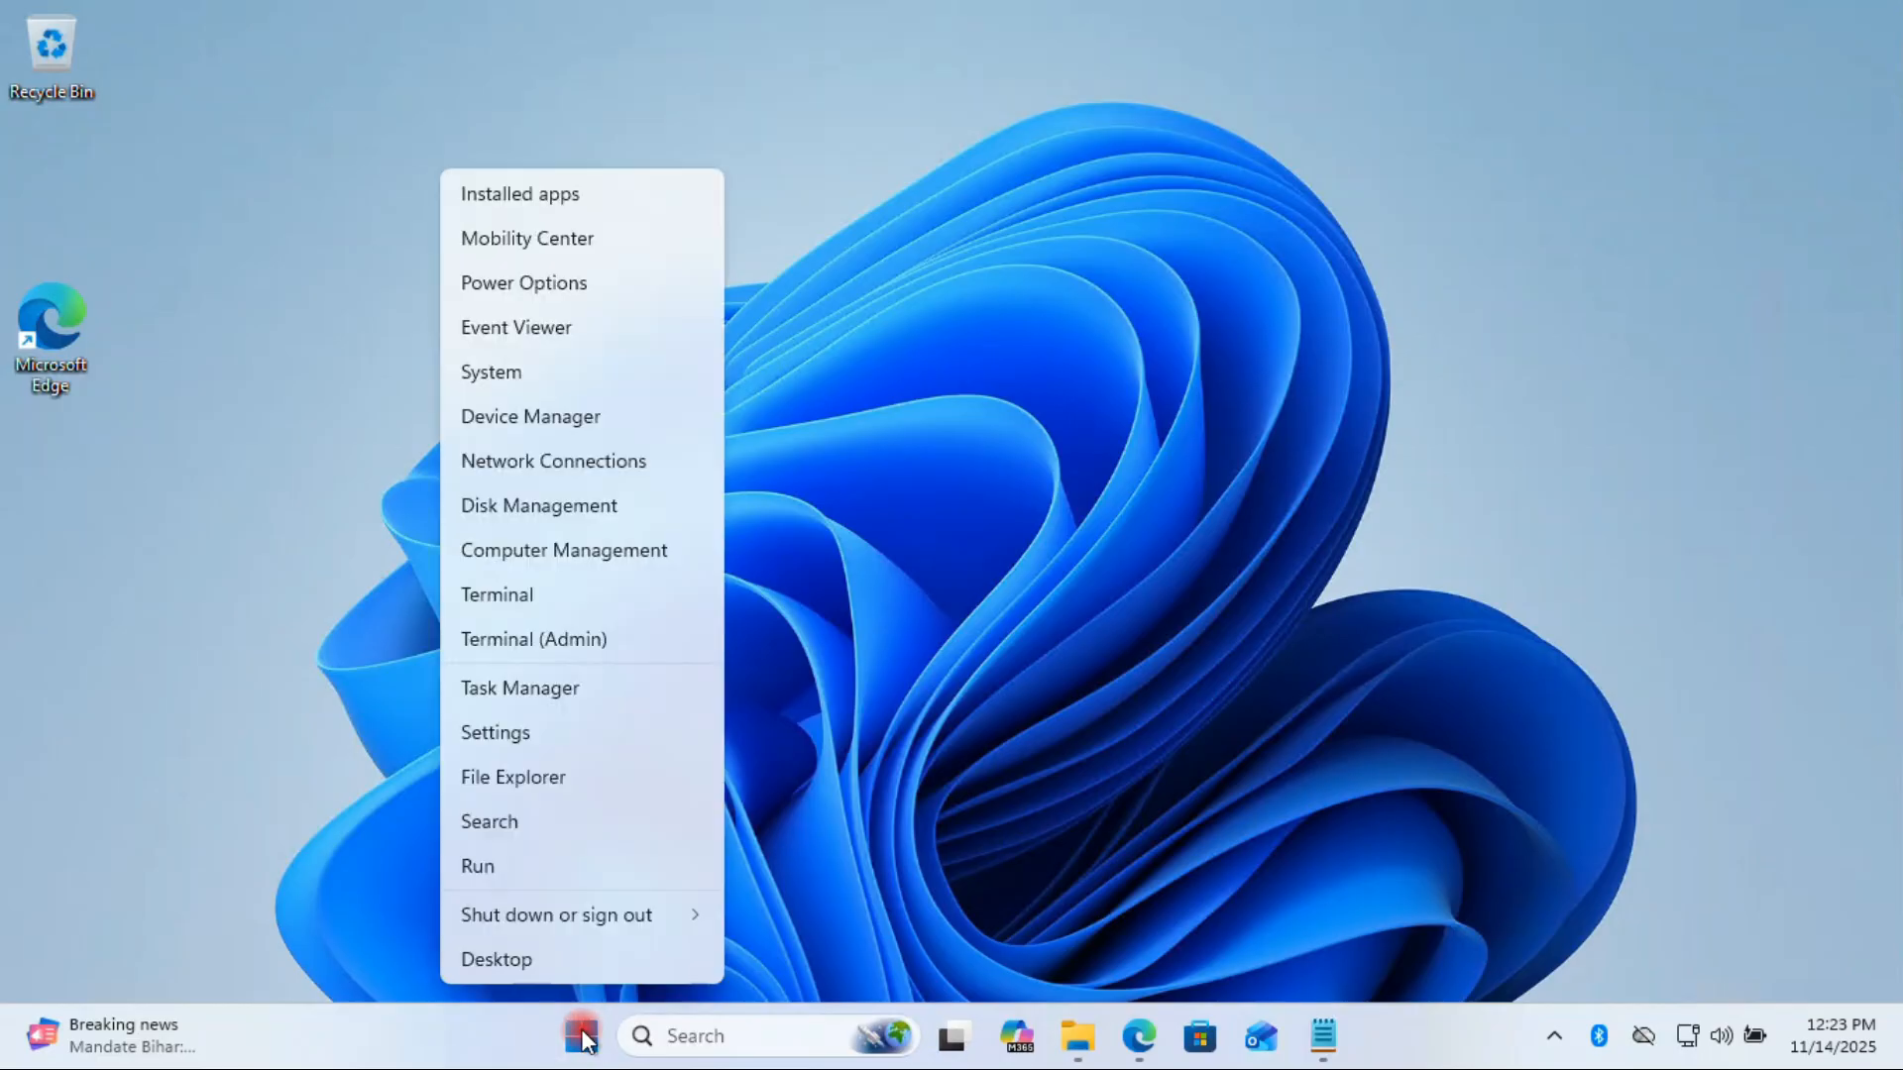
pyautogui.click(531, 722)
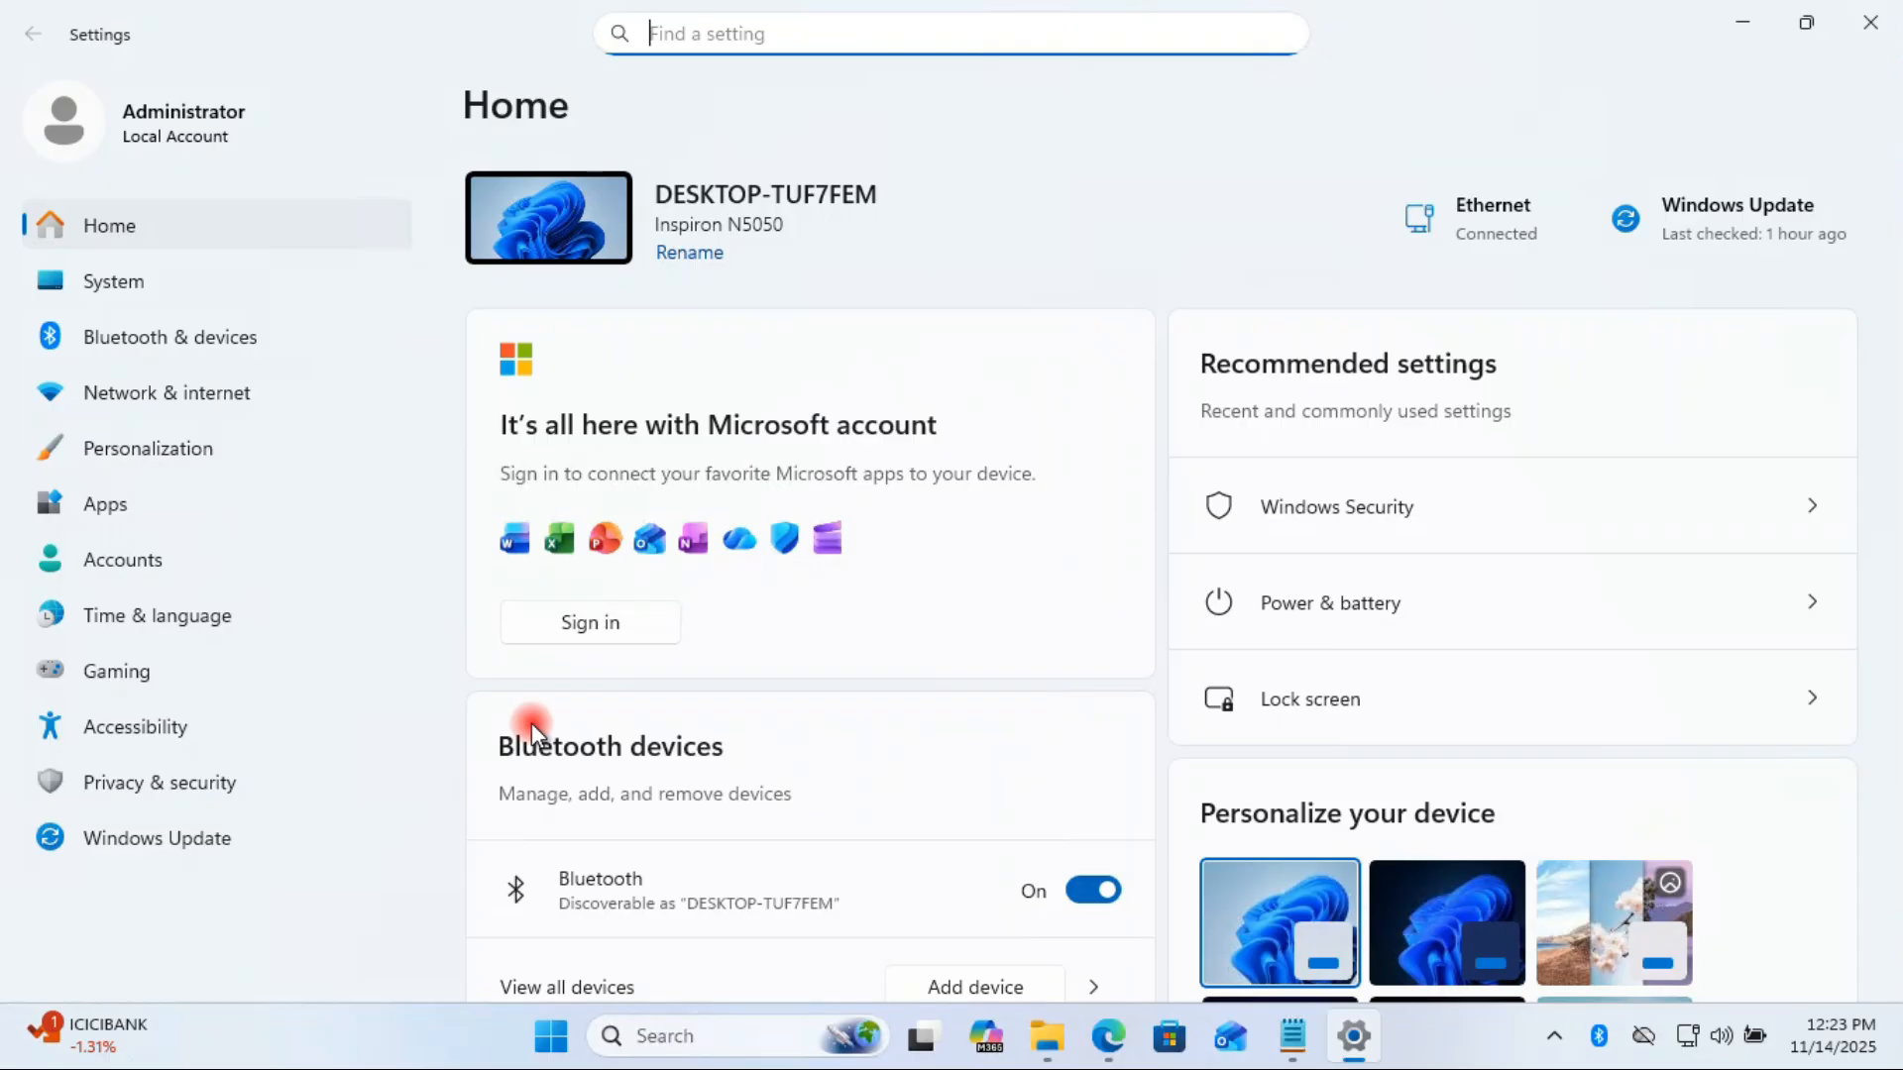
pyautogui.click(199, 836)
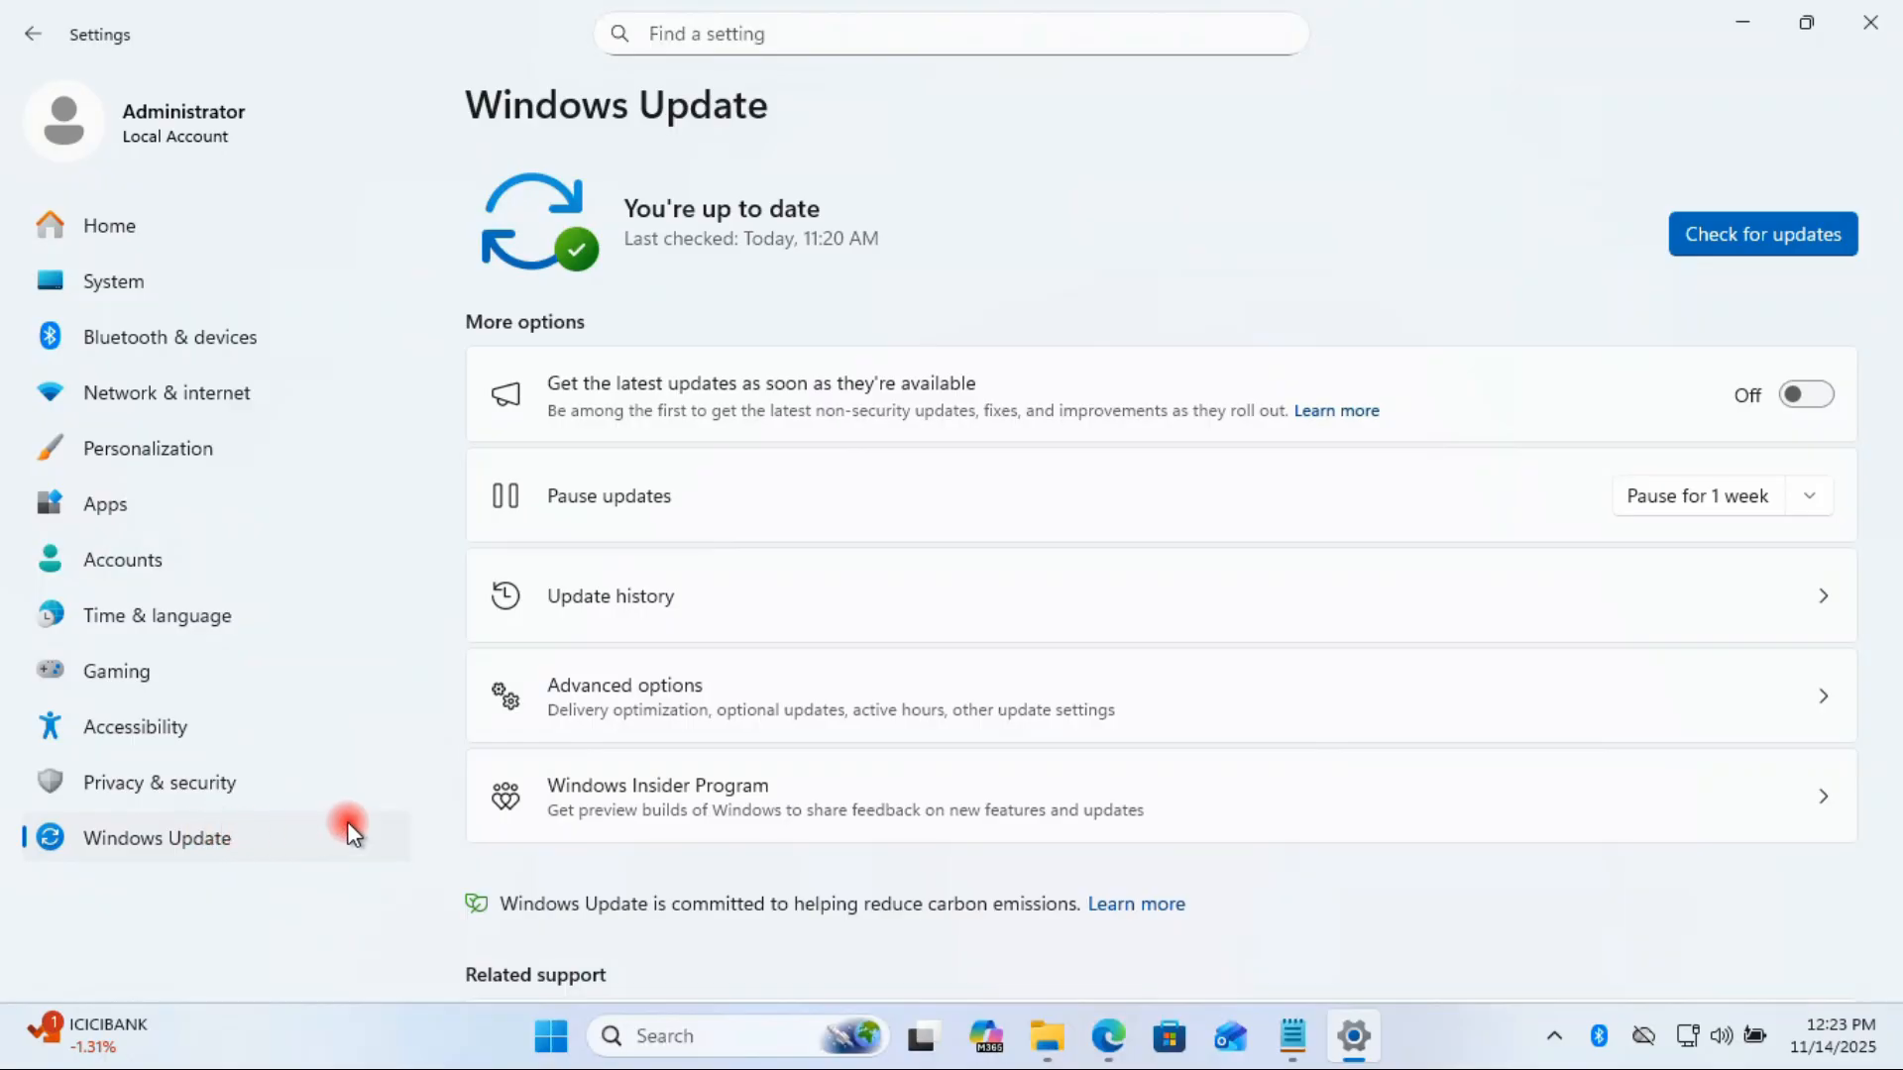
pyautogui.scroll(-3, 836, 773)
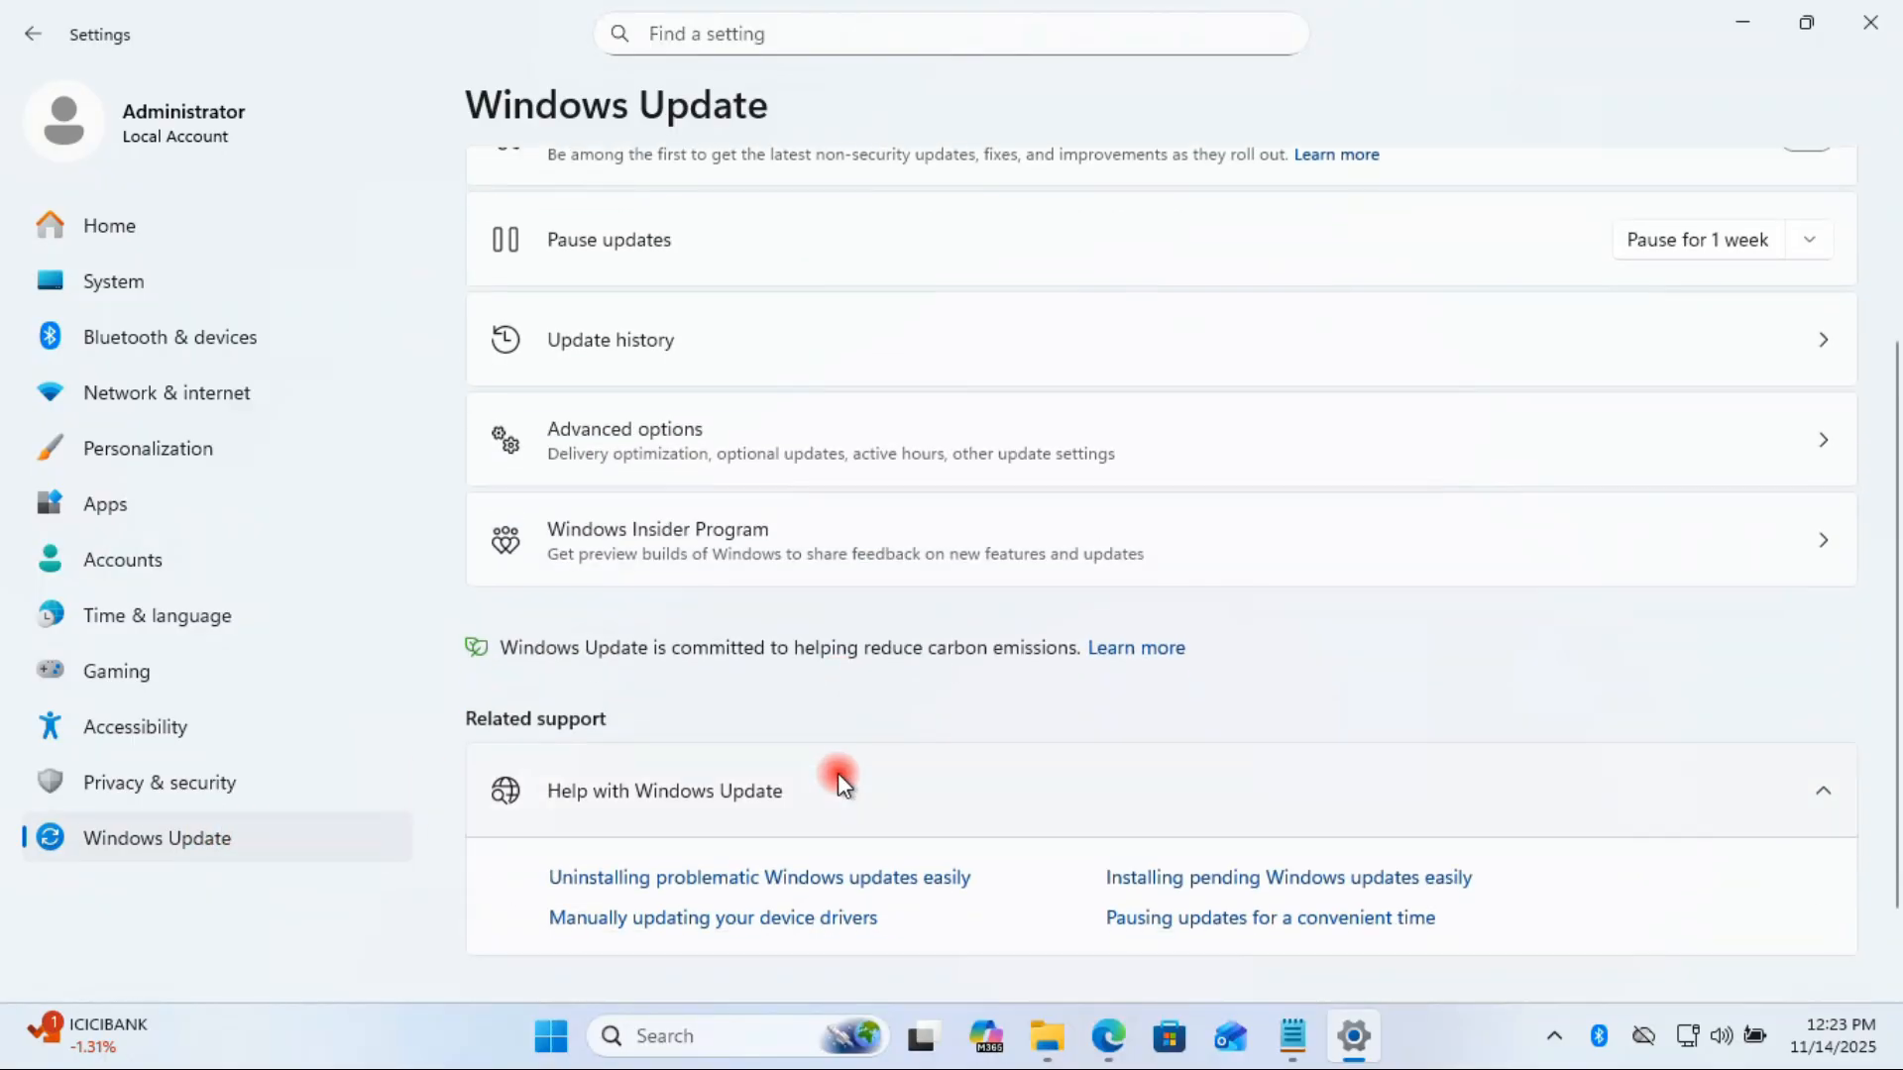
pyautogui.scroll(3, 1202, 659)
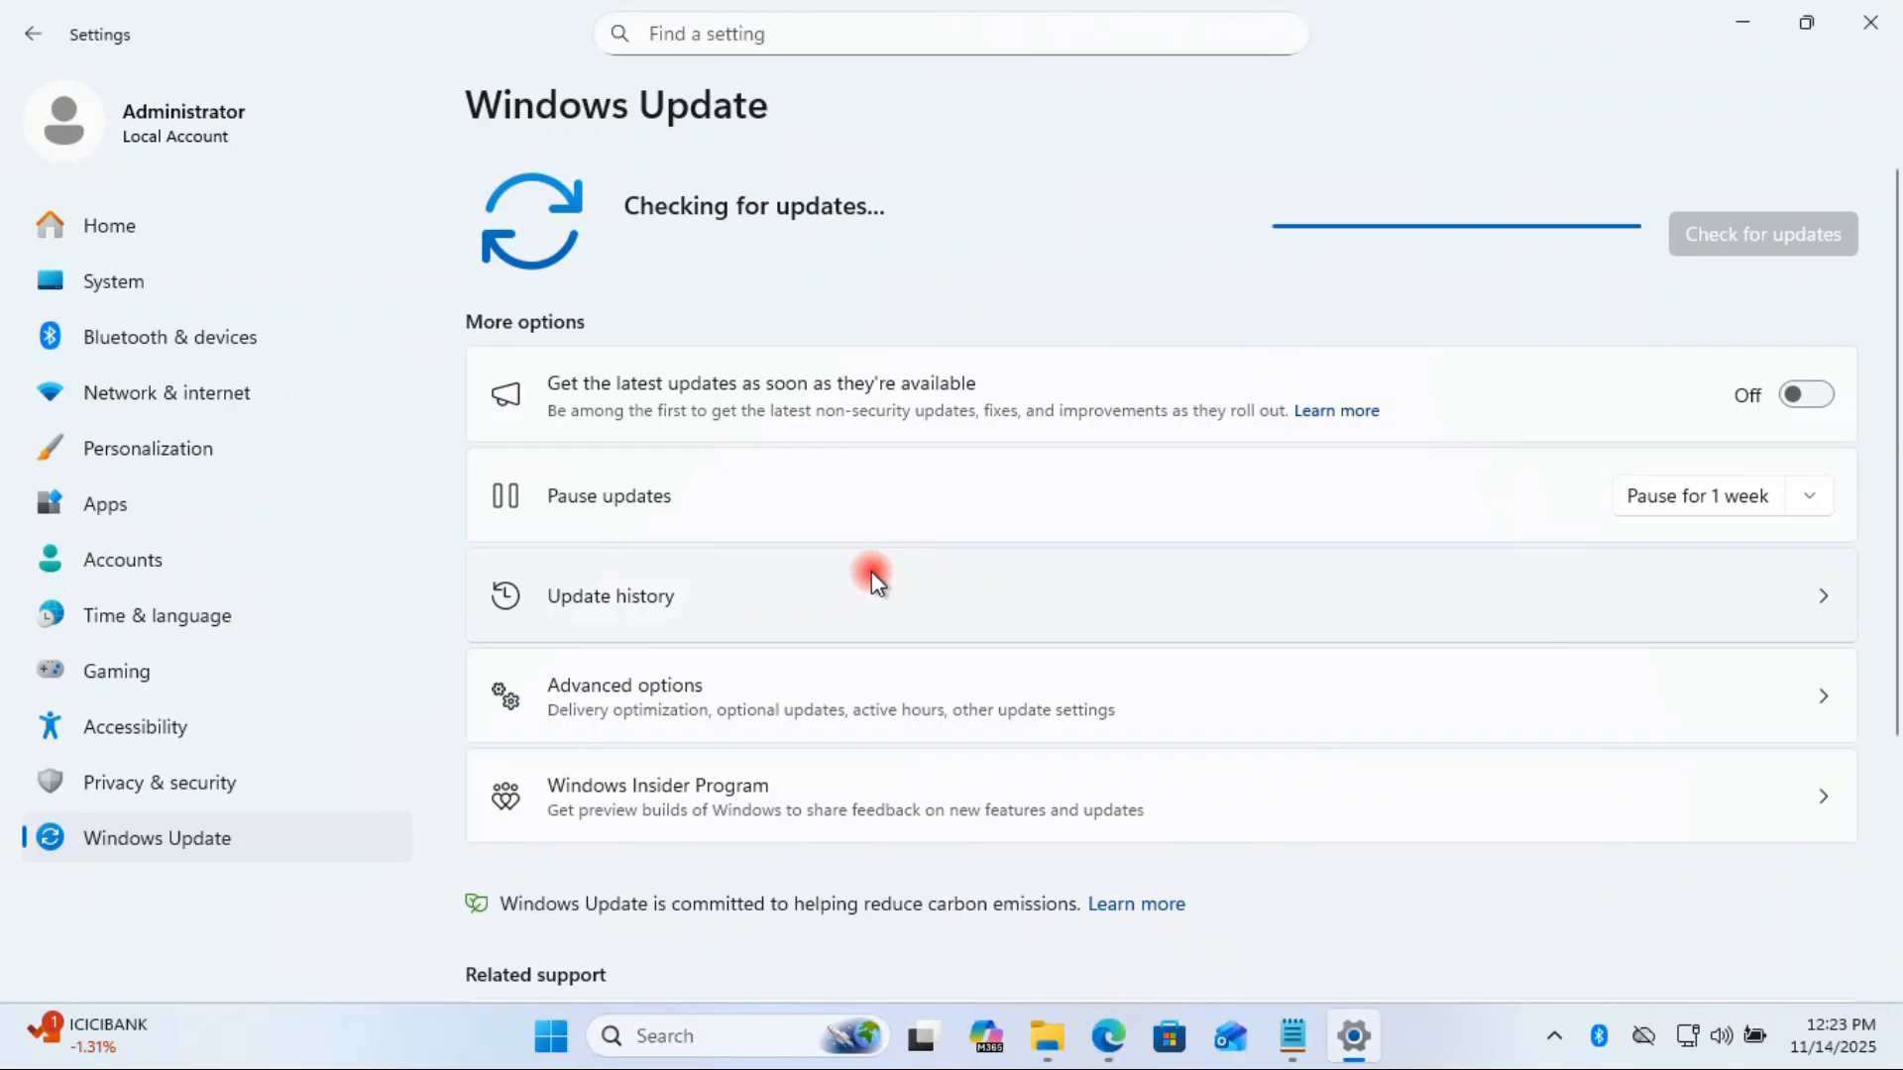
pyautogui.scroll(-3, 872, 571)
pyautogui.scroll(3, 883, 565)
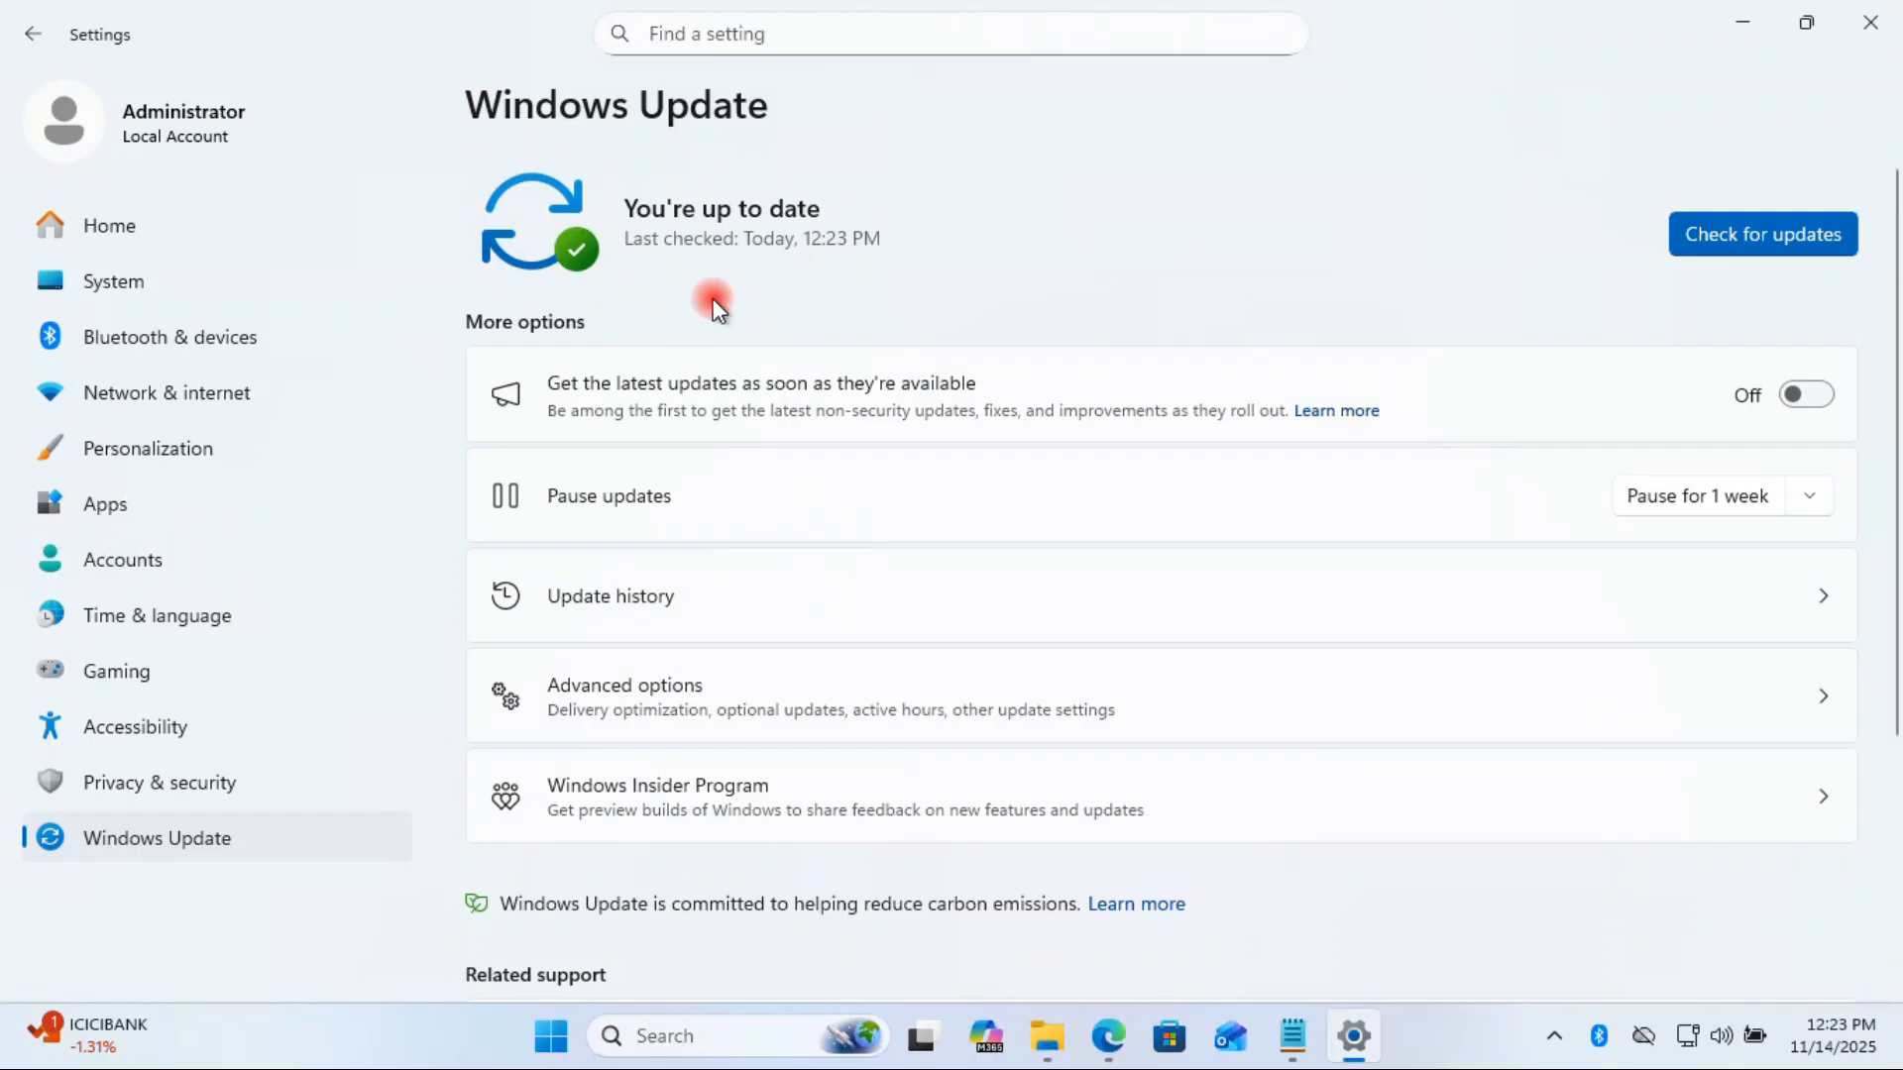
# Step: Open the Other troubleshooters list under System > Troubleshoot
pyautogui.click(157, 285)
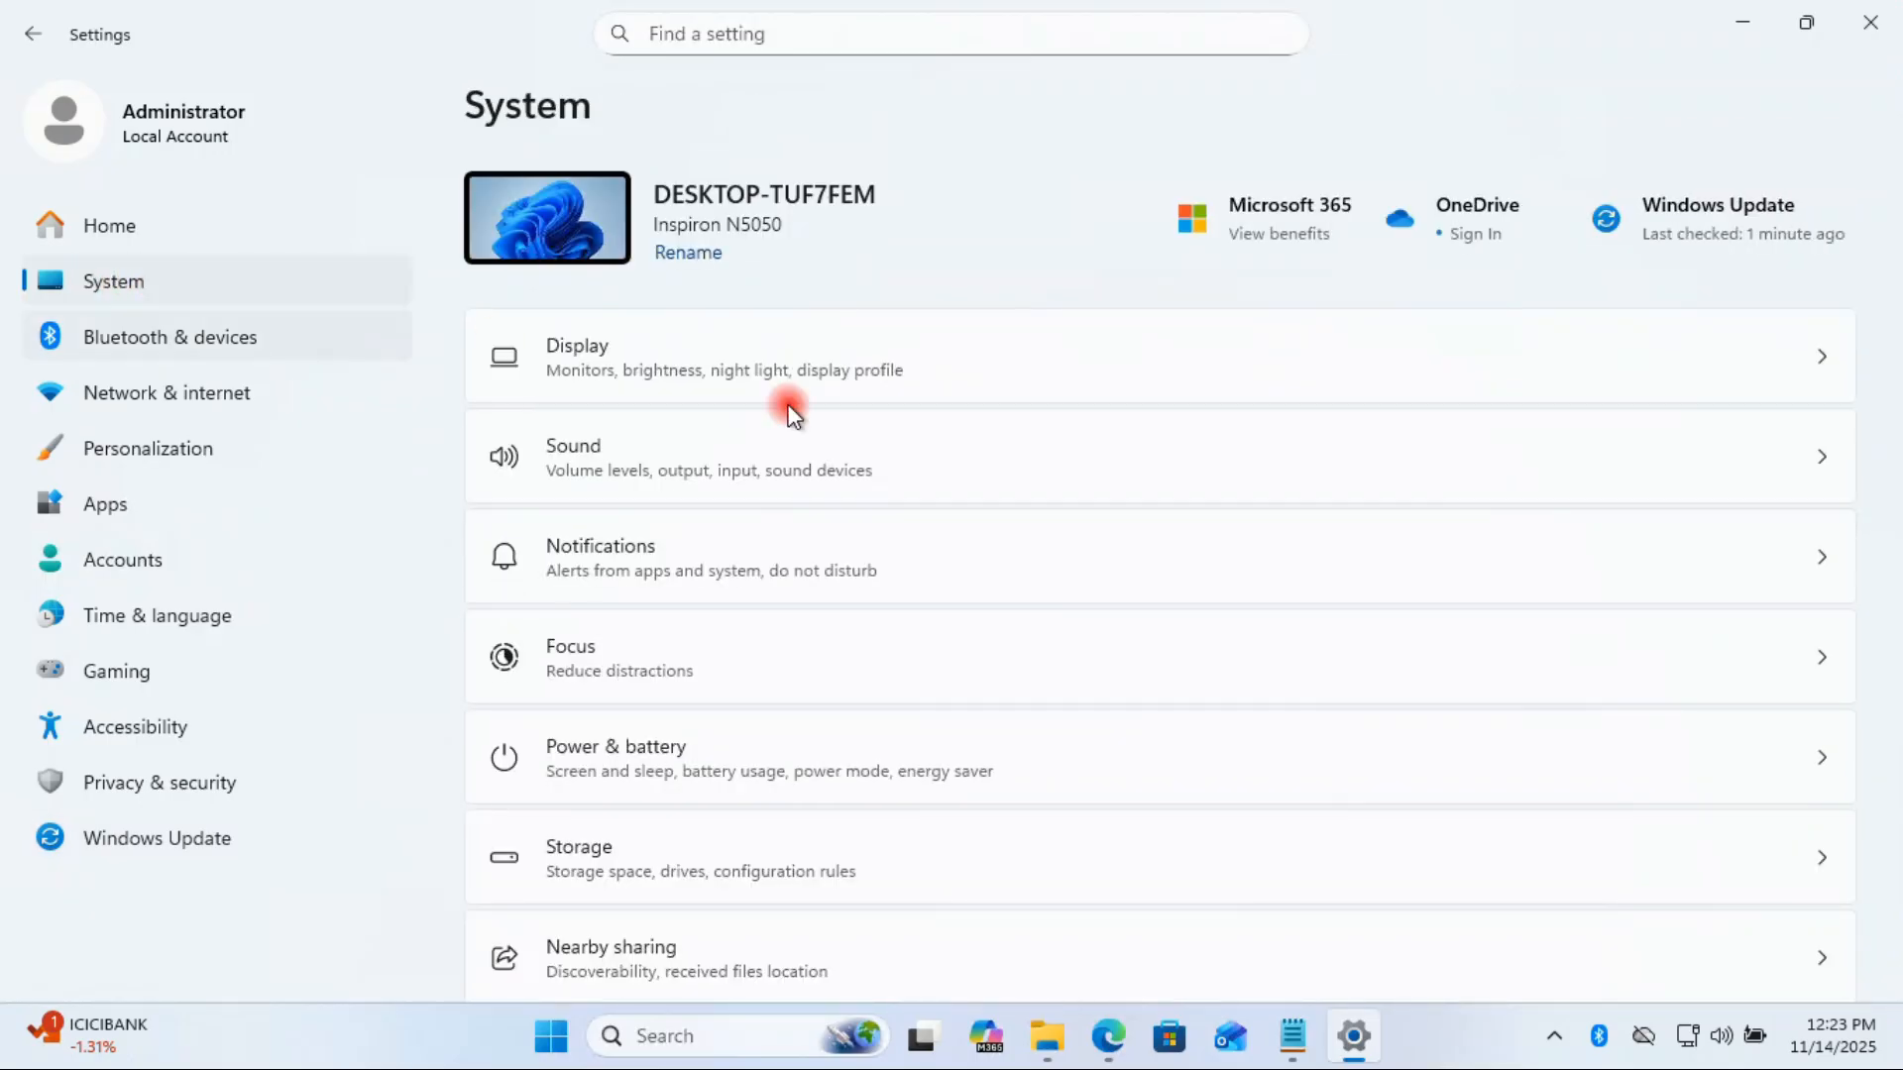
pyautogui.scroll(-4, 1080, 525)
pyautogui.scroll(-5, 1078, 519)
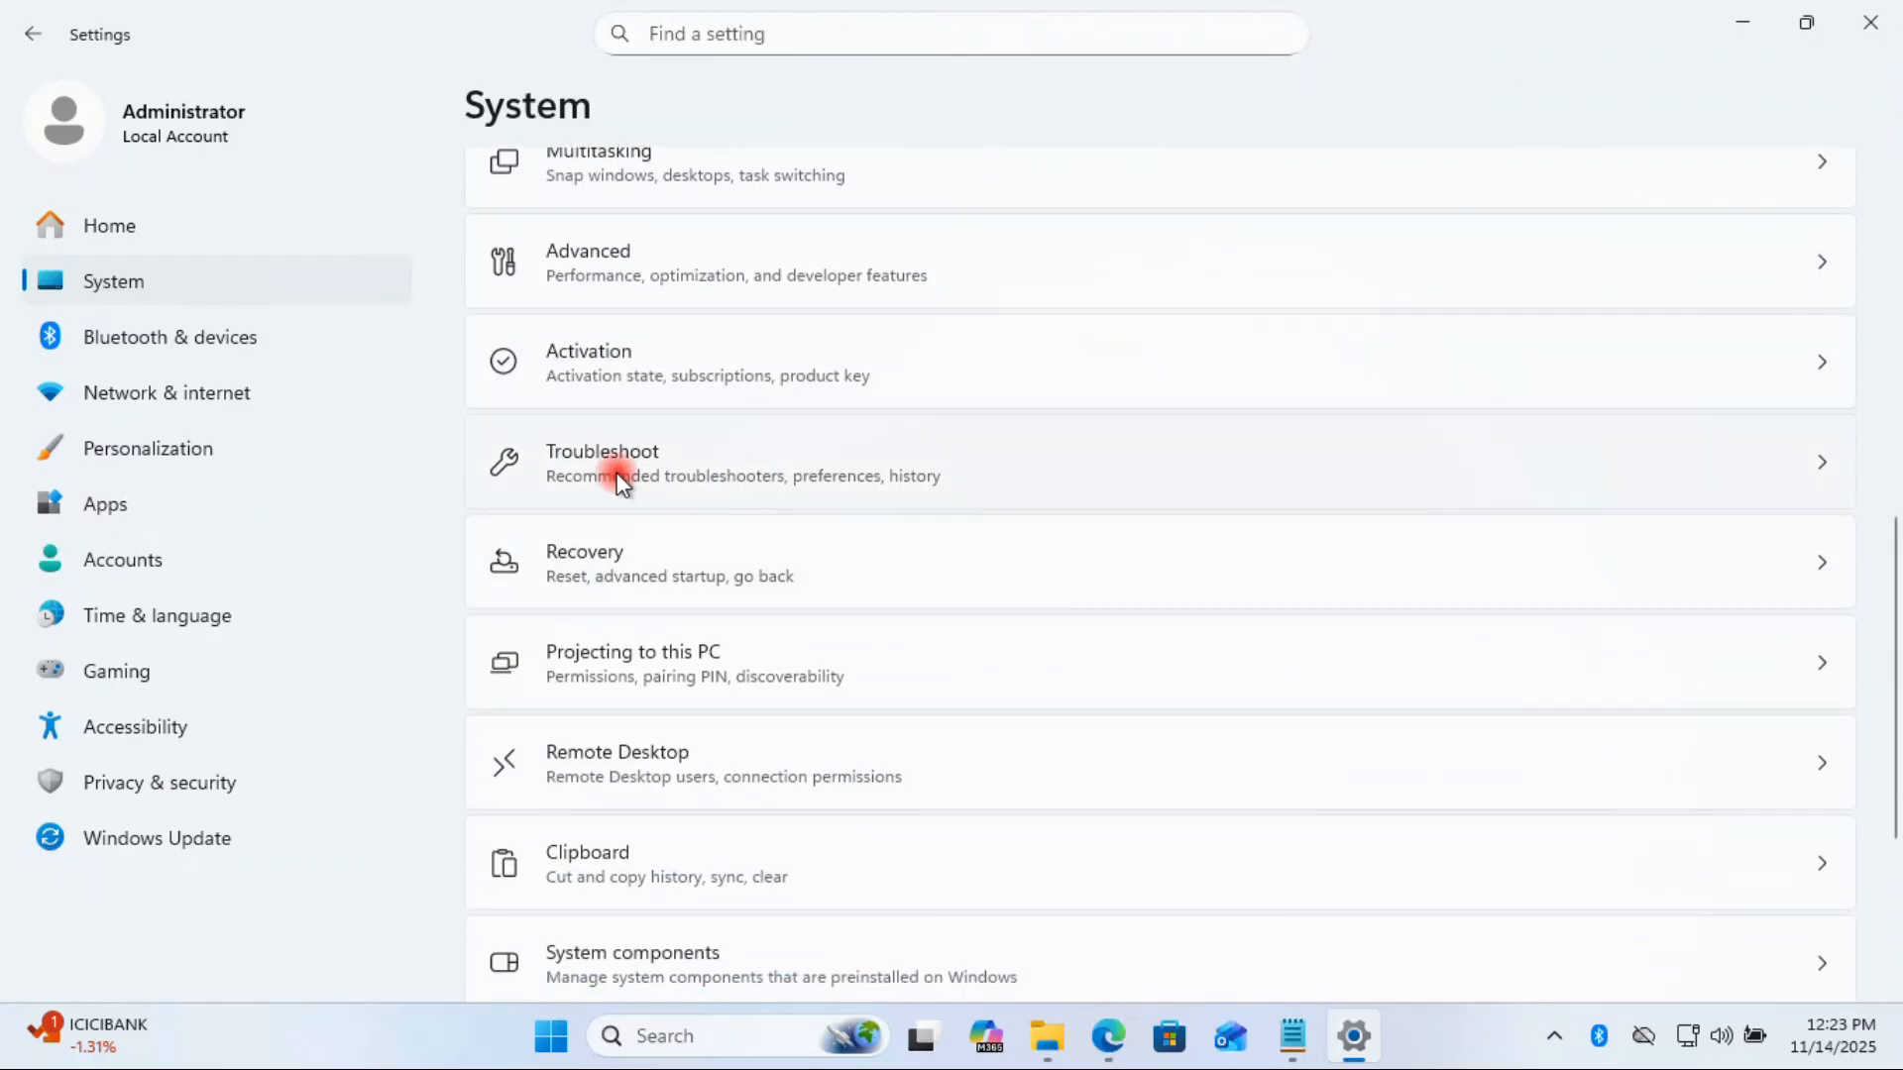
pyautogui.click(751, 468)
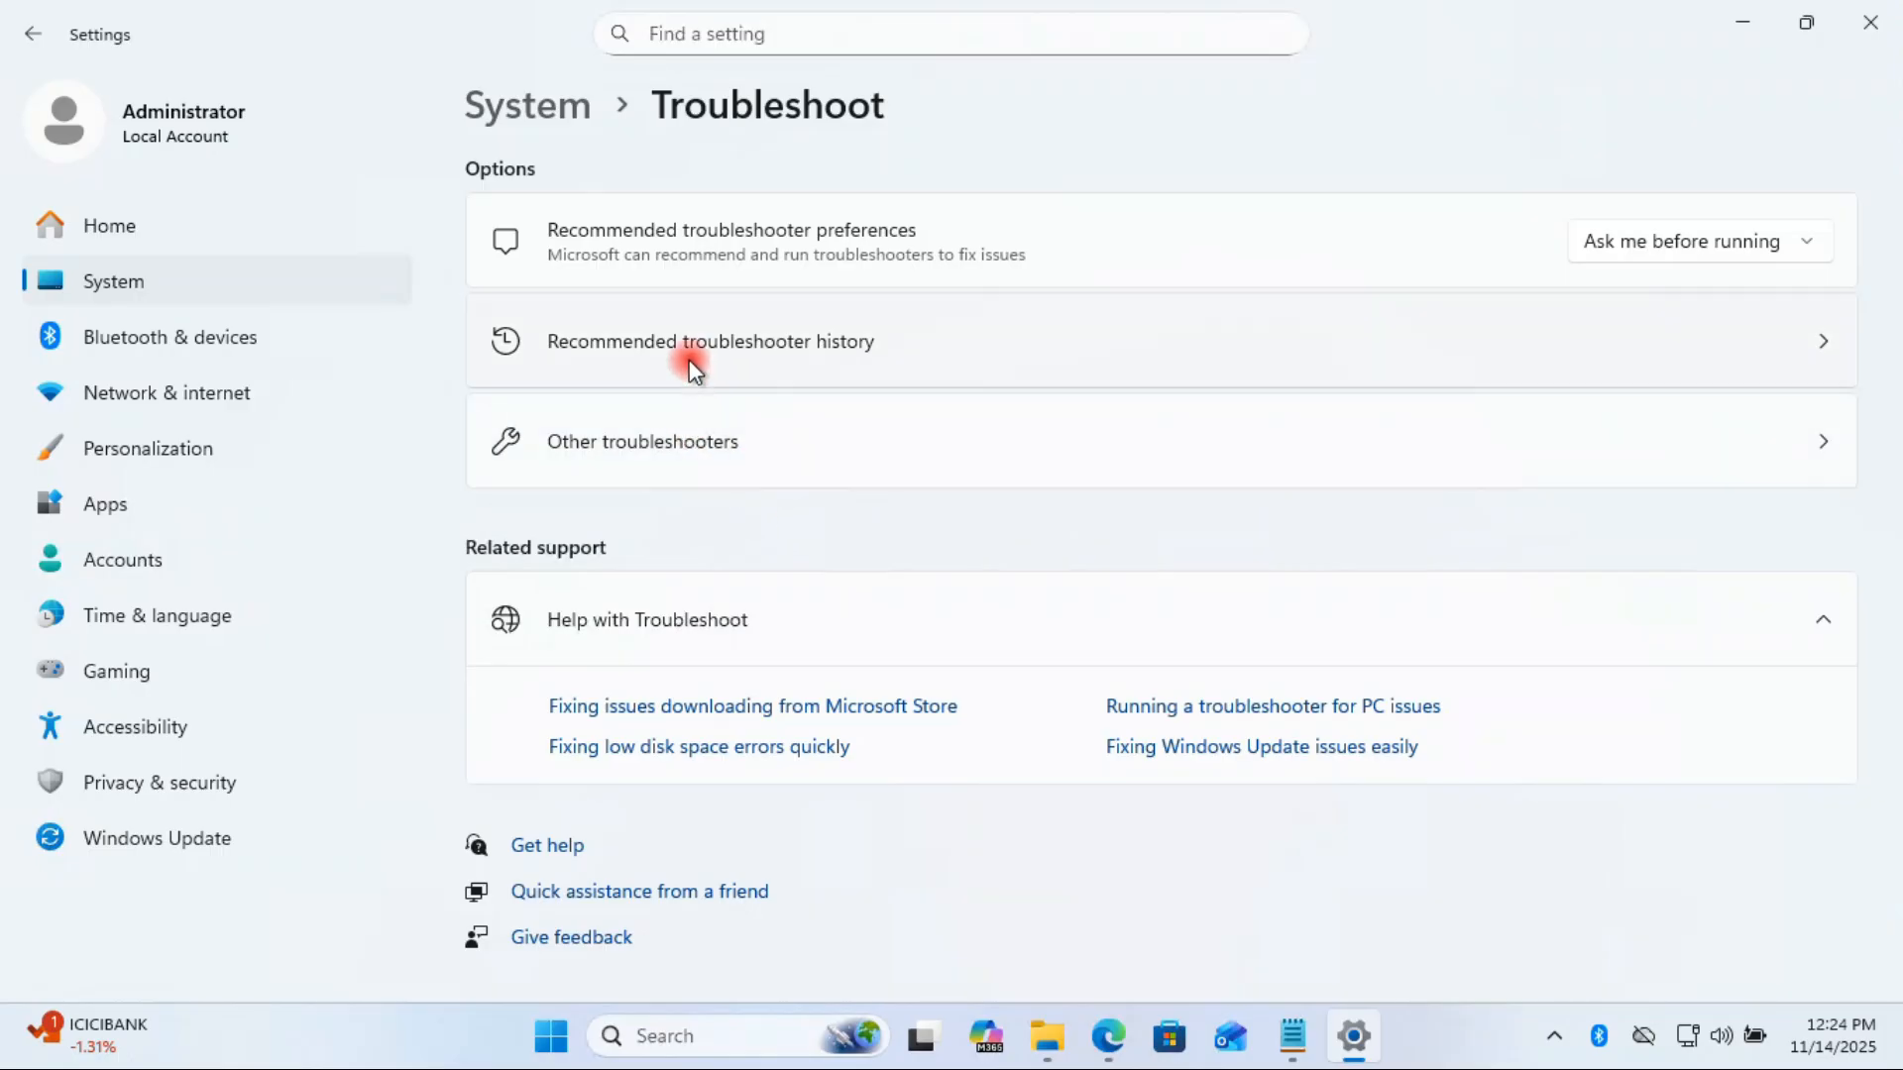
pyautogui.click(690, 433)
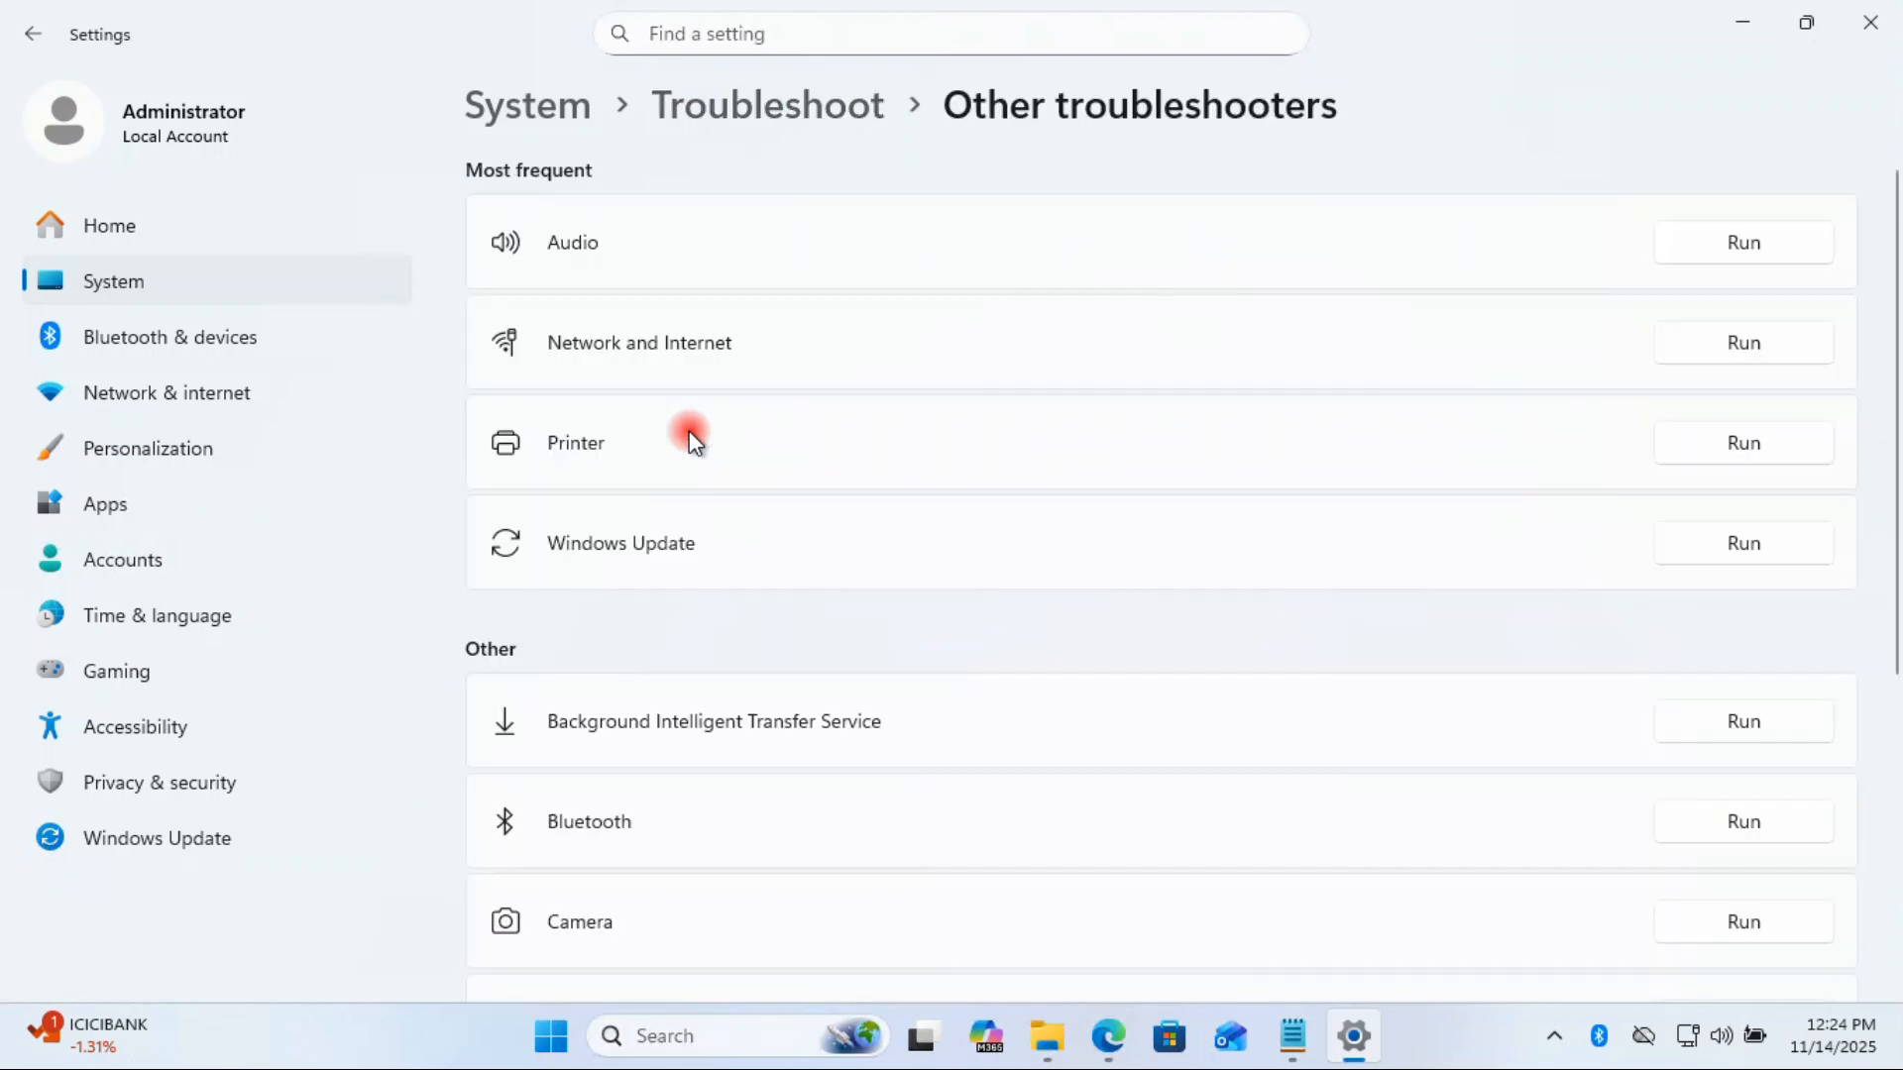
pyautogui.scroll(-2, 688, 432)
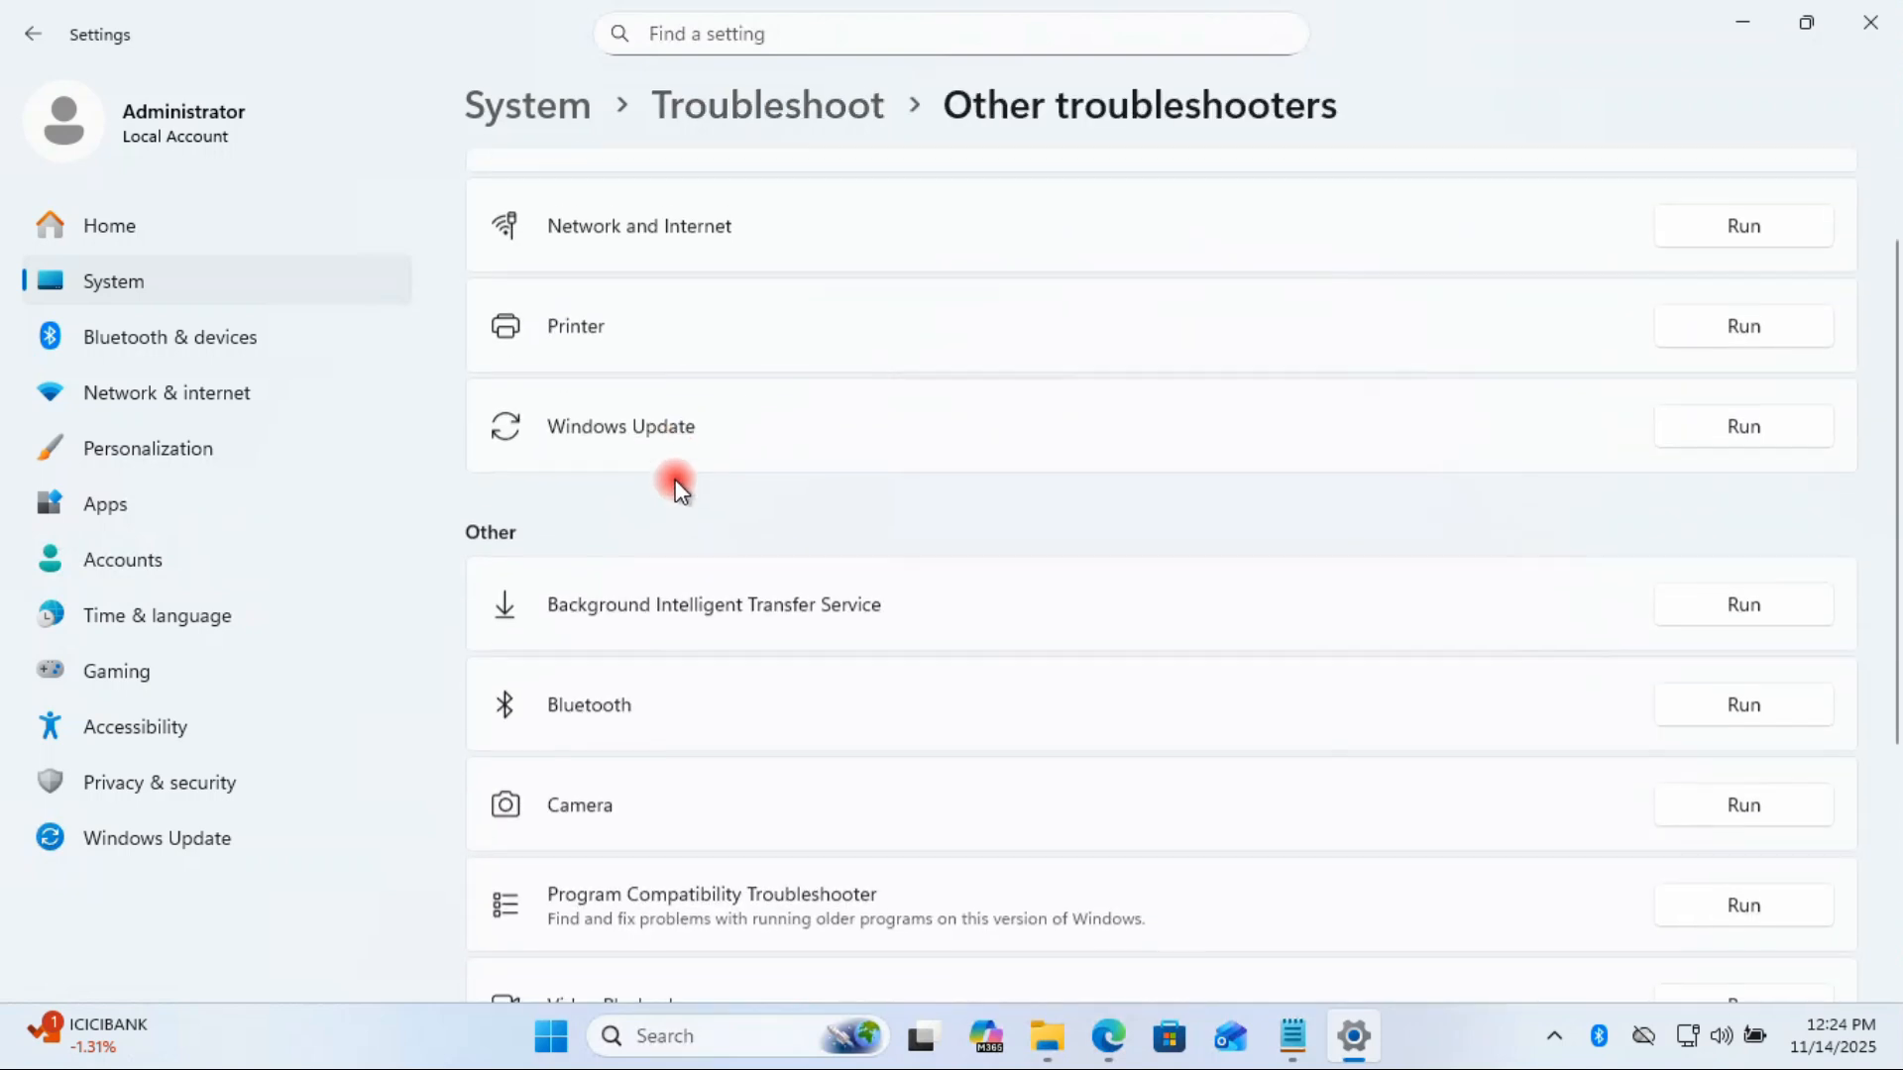
pyautogui.scroll(1, 680, 620)
pyautogui.scroll(2, 693, 688)
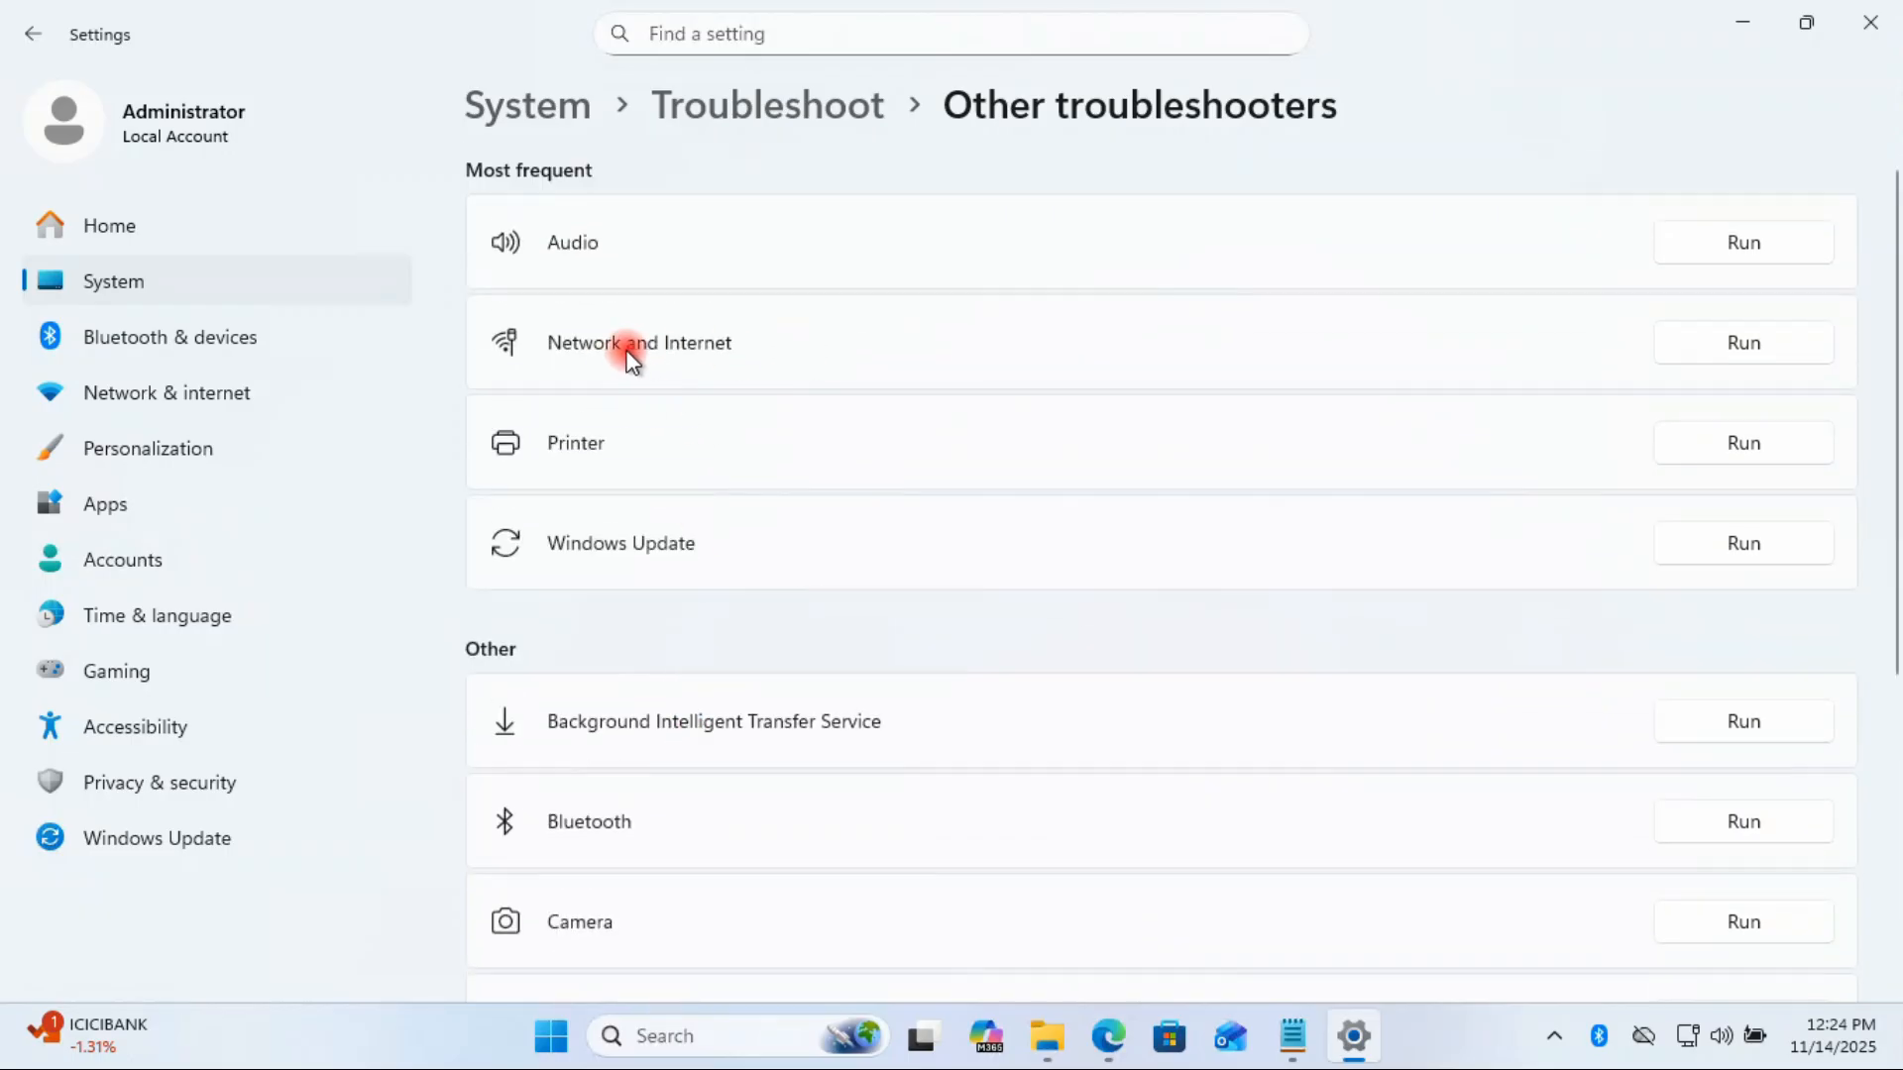
# Step: Run the Network and Internet troubleshooter, open its recommendation to restart the Ethernet network adapter, and close Get Help
pyautogui.click(1760, 345)
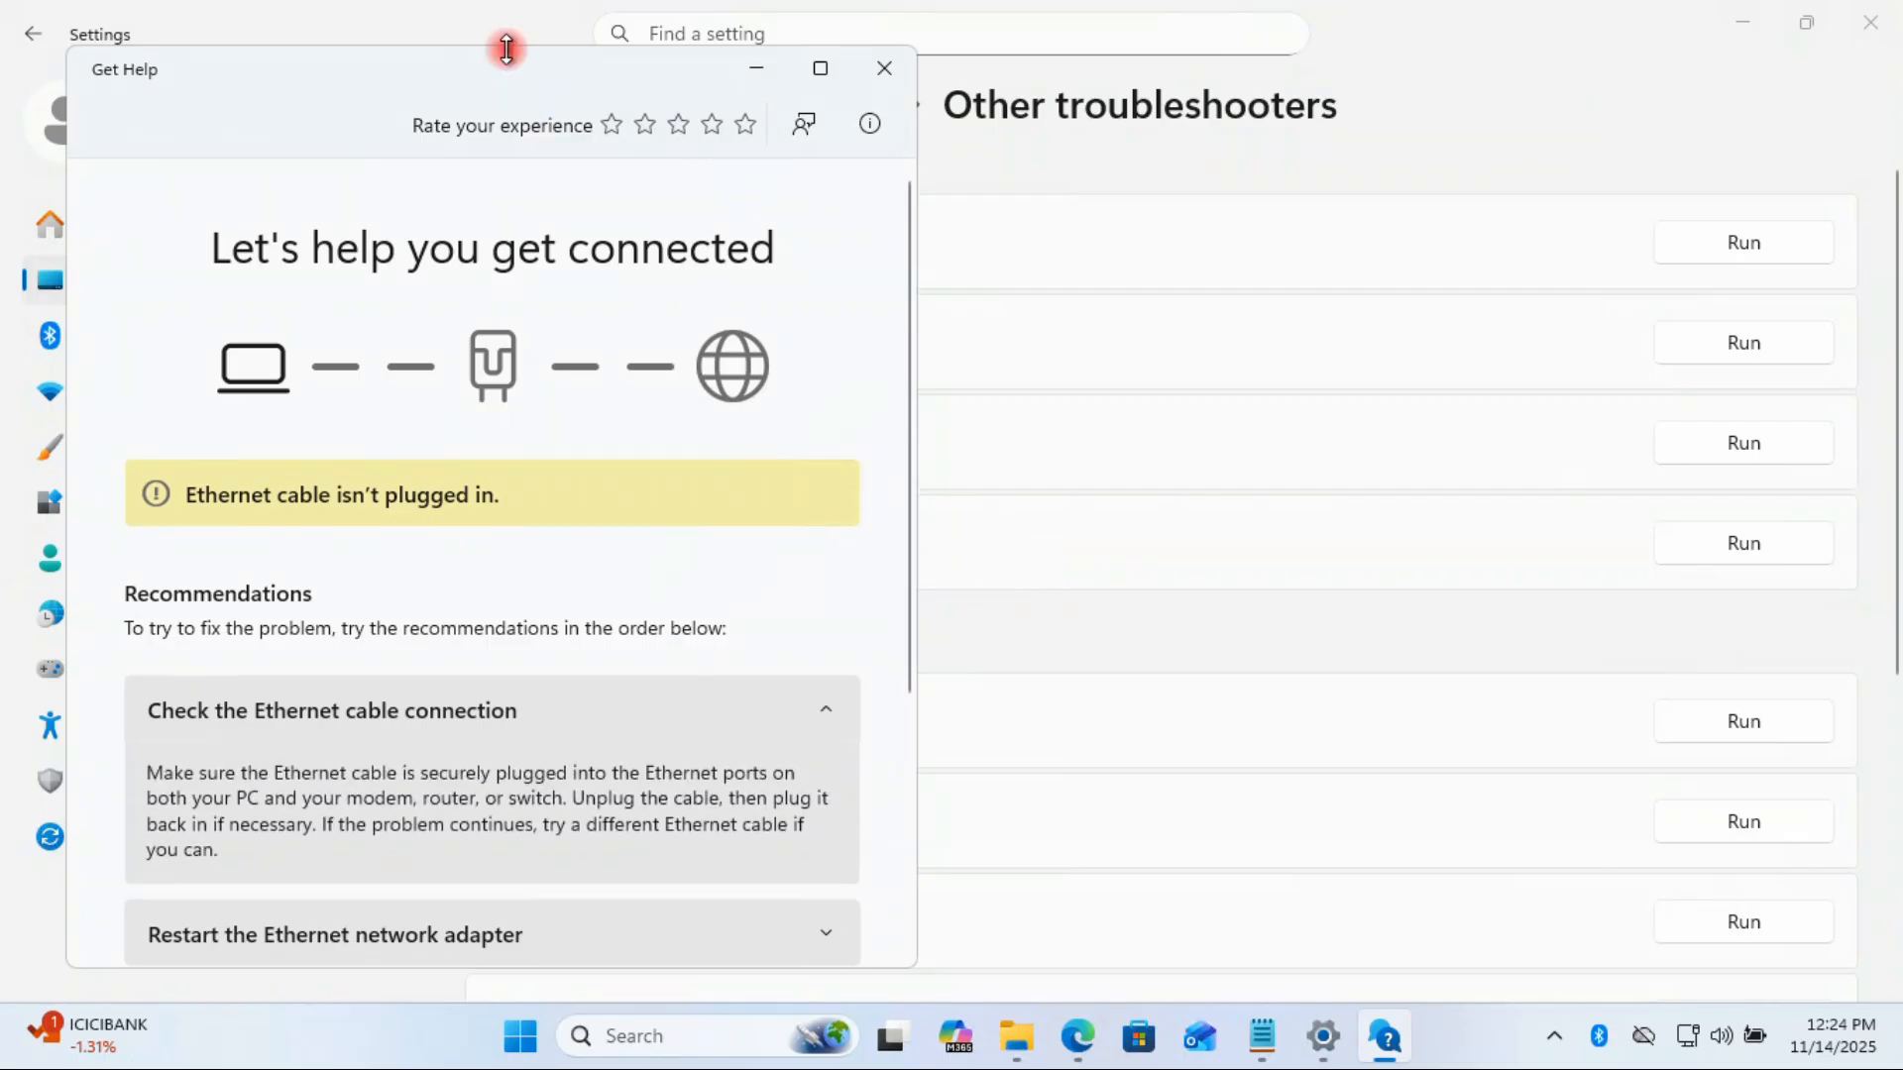
pyautogui.moveTo(506, 47); pyautogui.dragTo(735, 78)
pyautogui.scroll(-3, 847, 678)
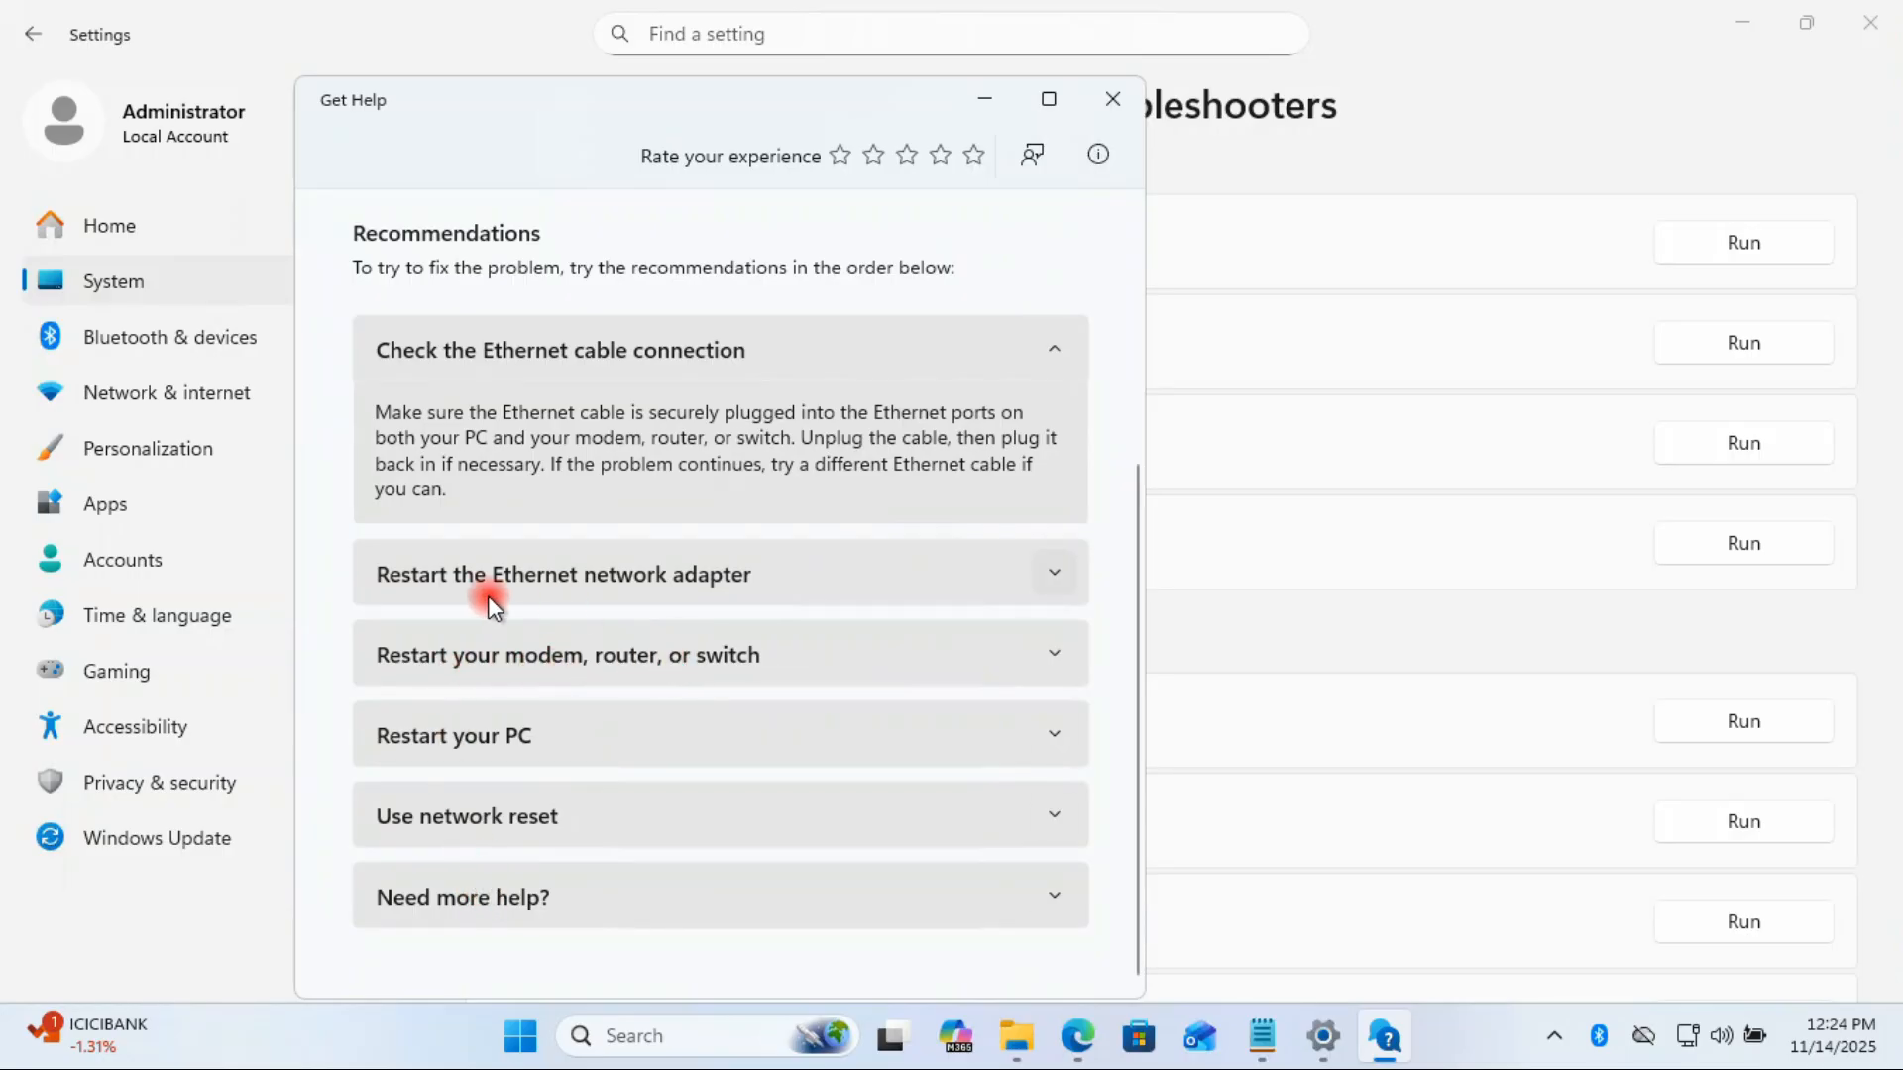
pyautogui.click(697, 583)
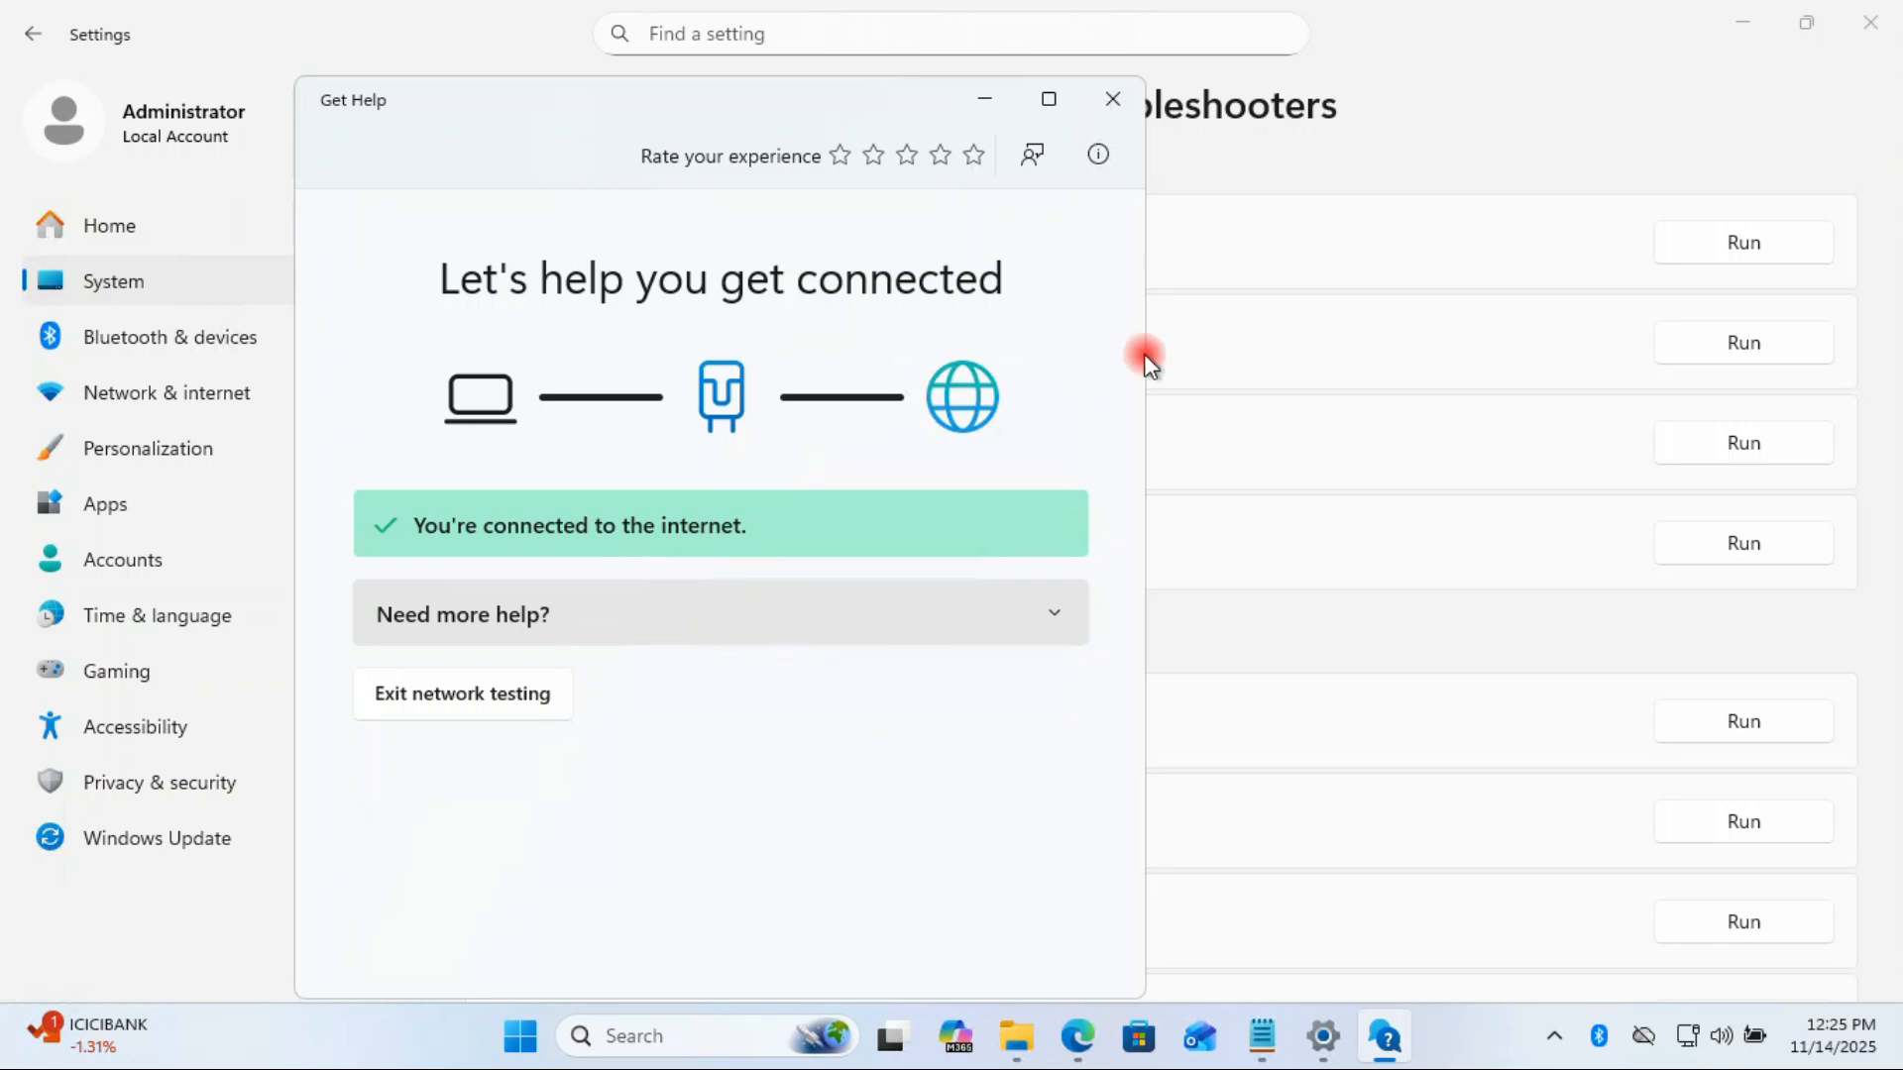
pyautogui.click(1109, 100)
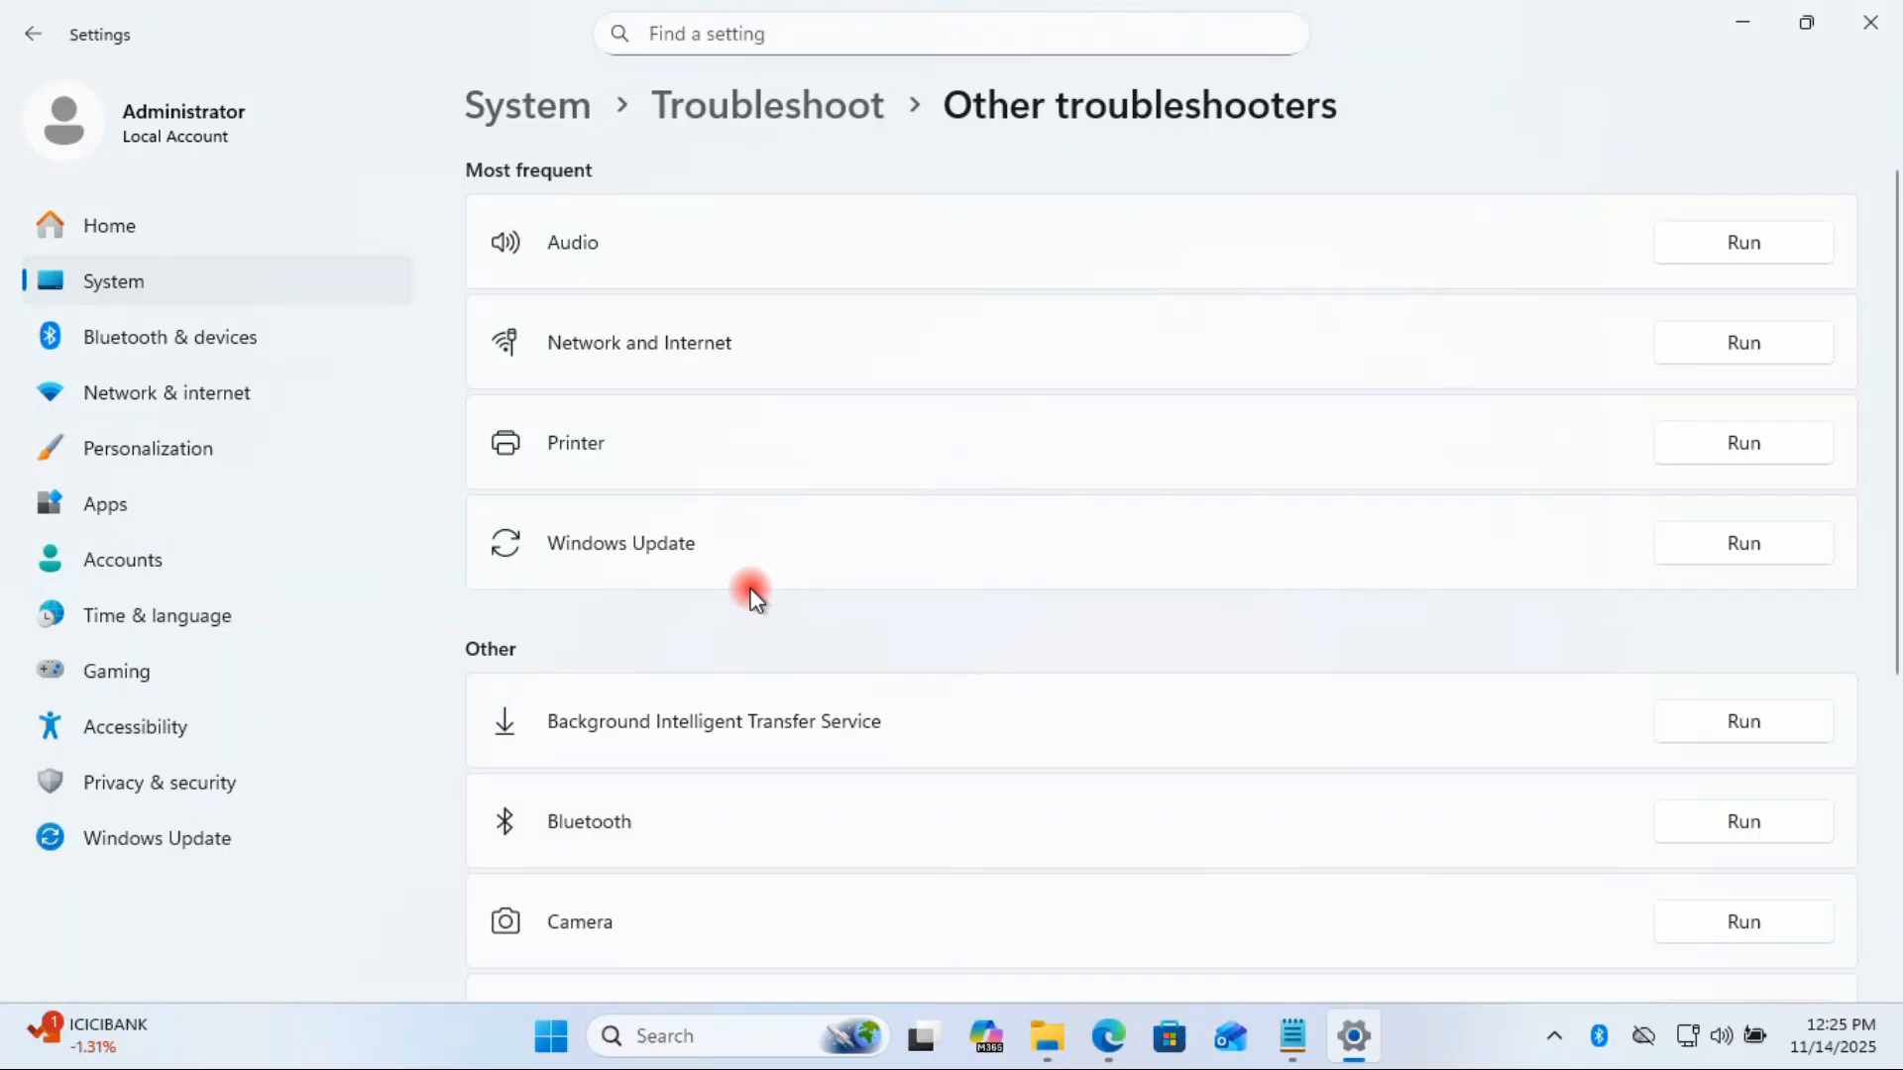
# Step: Run the Network and Internet troubleshooter again and read the recommendation about restarting the modem, router, or switch
pyautogui.click(1705, 359)
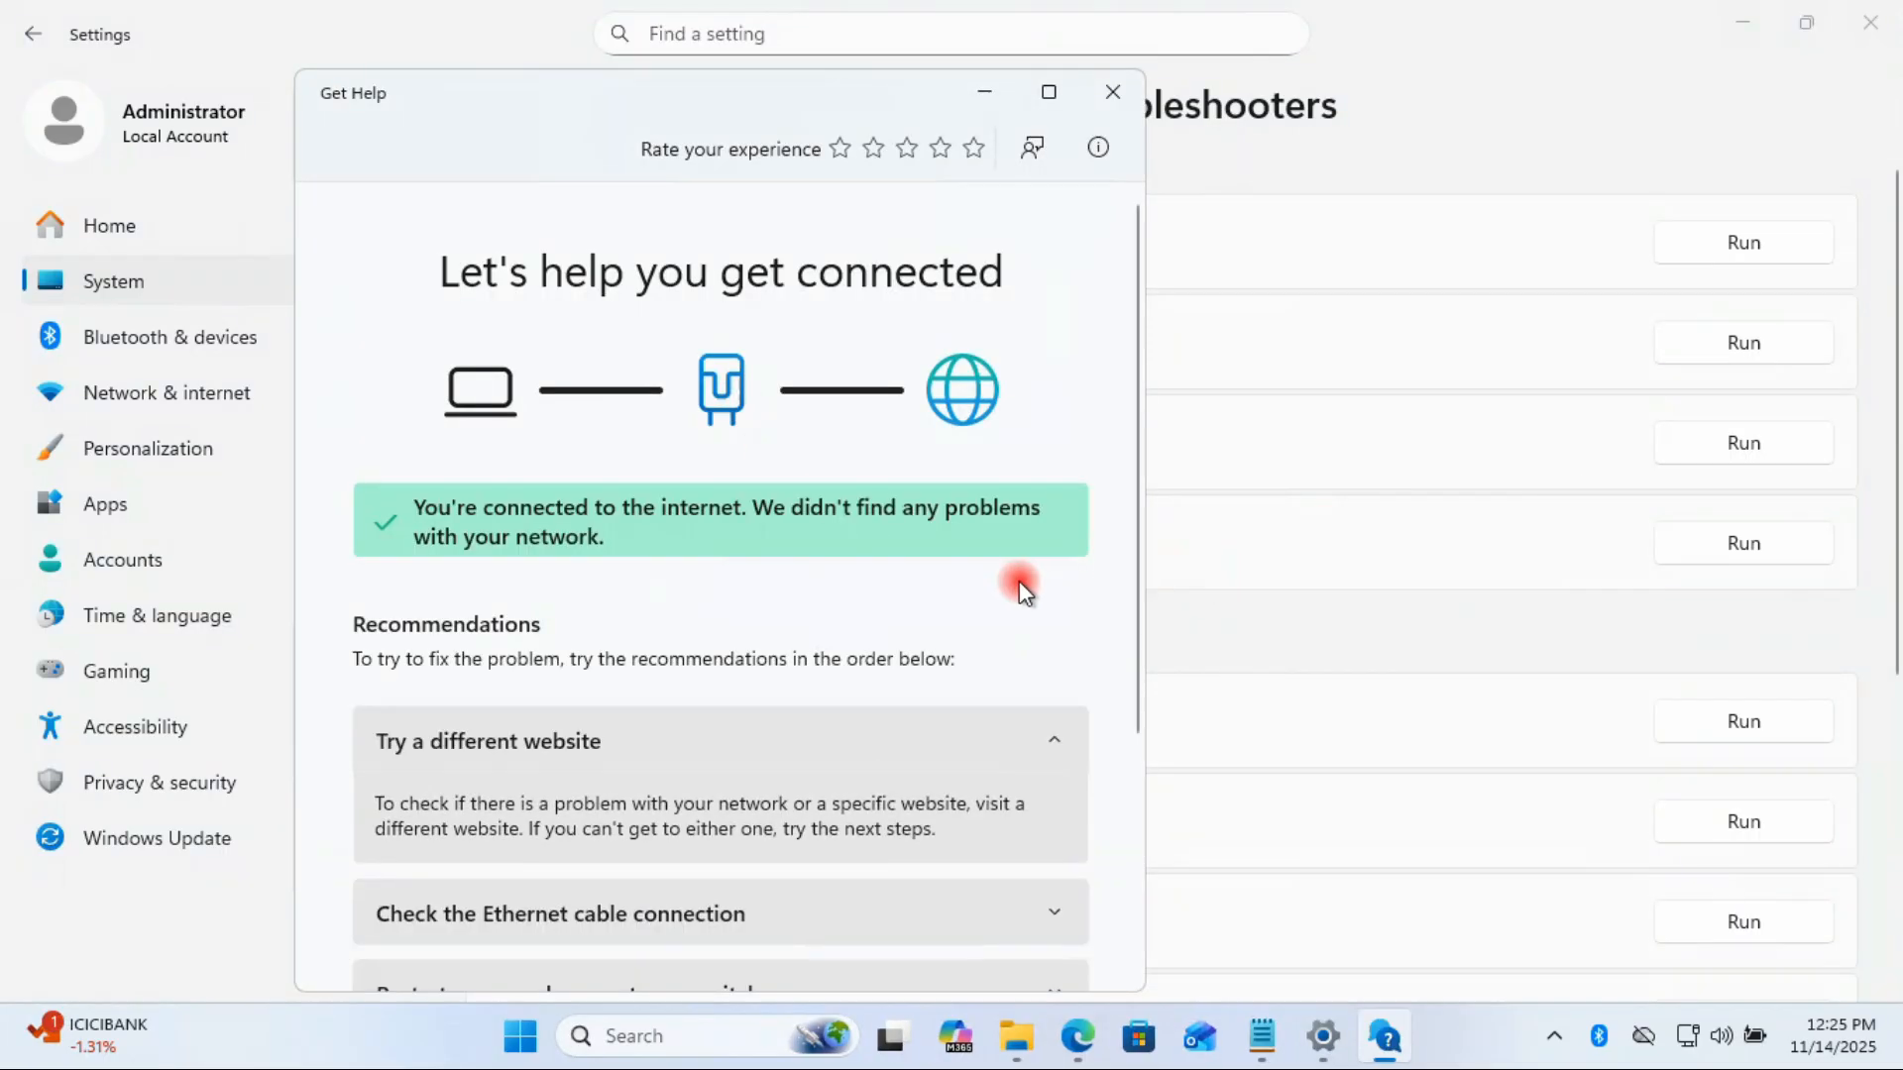
pyautogui.scroll(-3, 1019, 581)
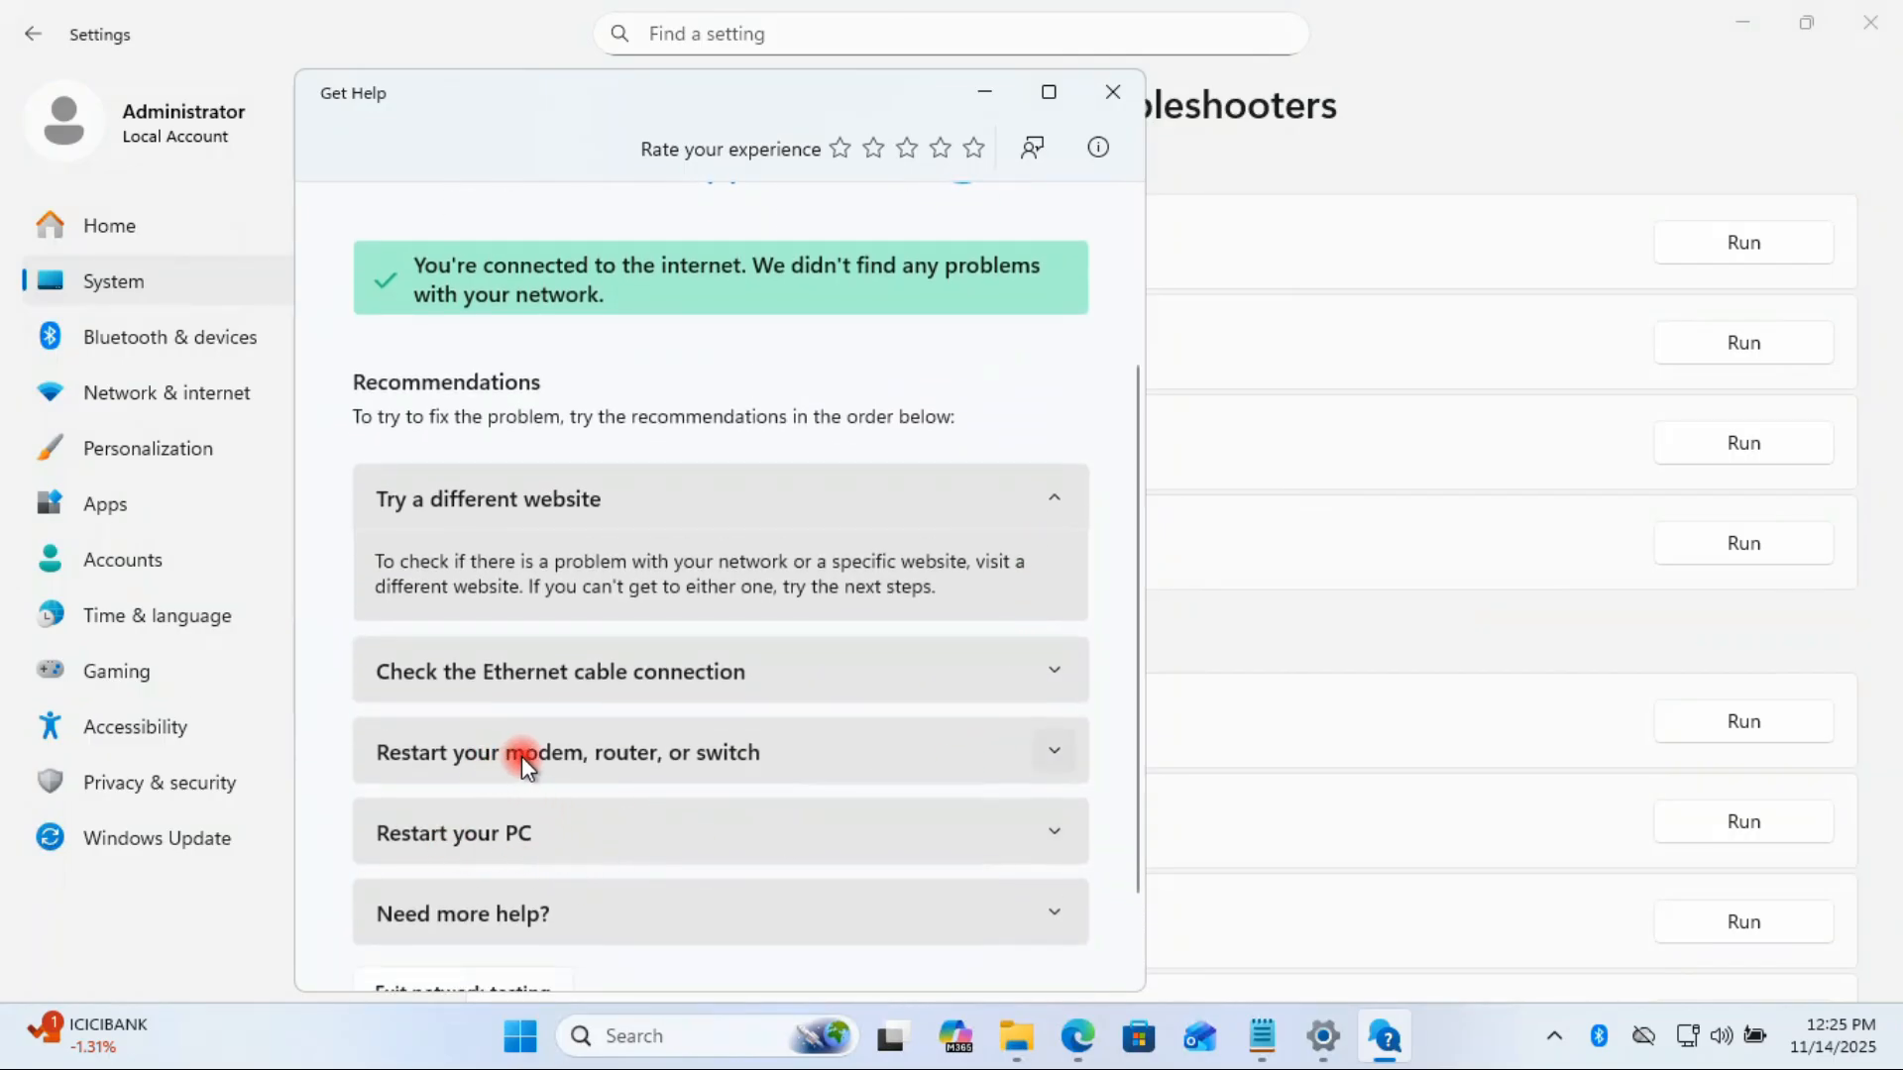
pyautogui.scroll(-2, 924, 788)
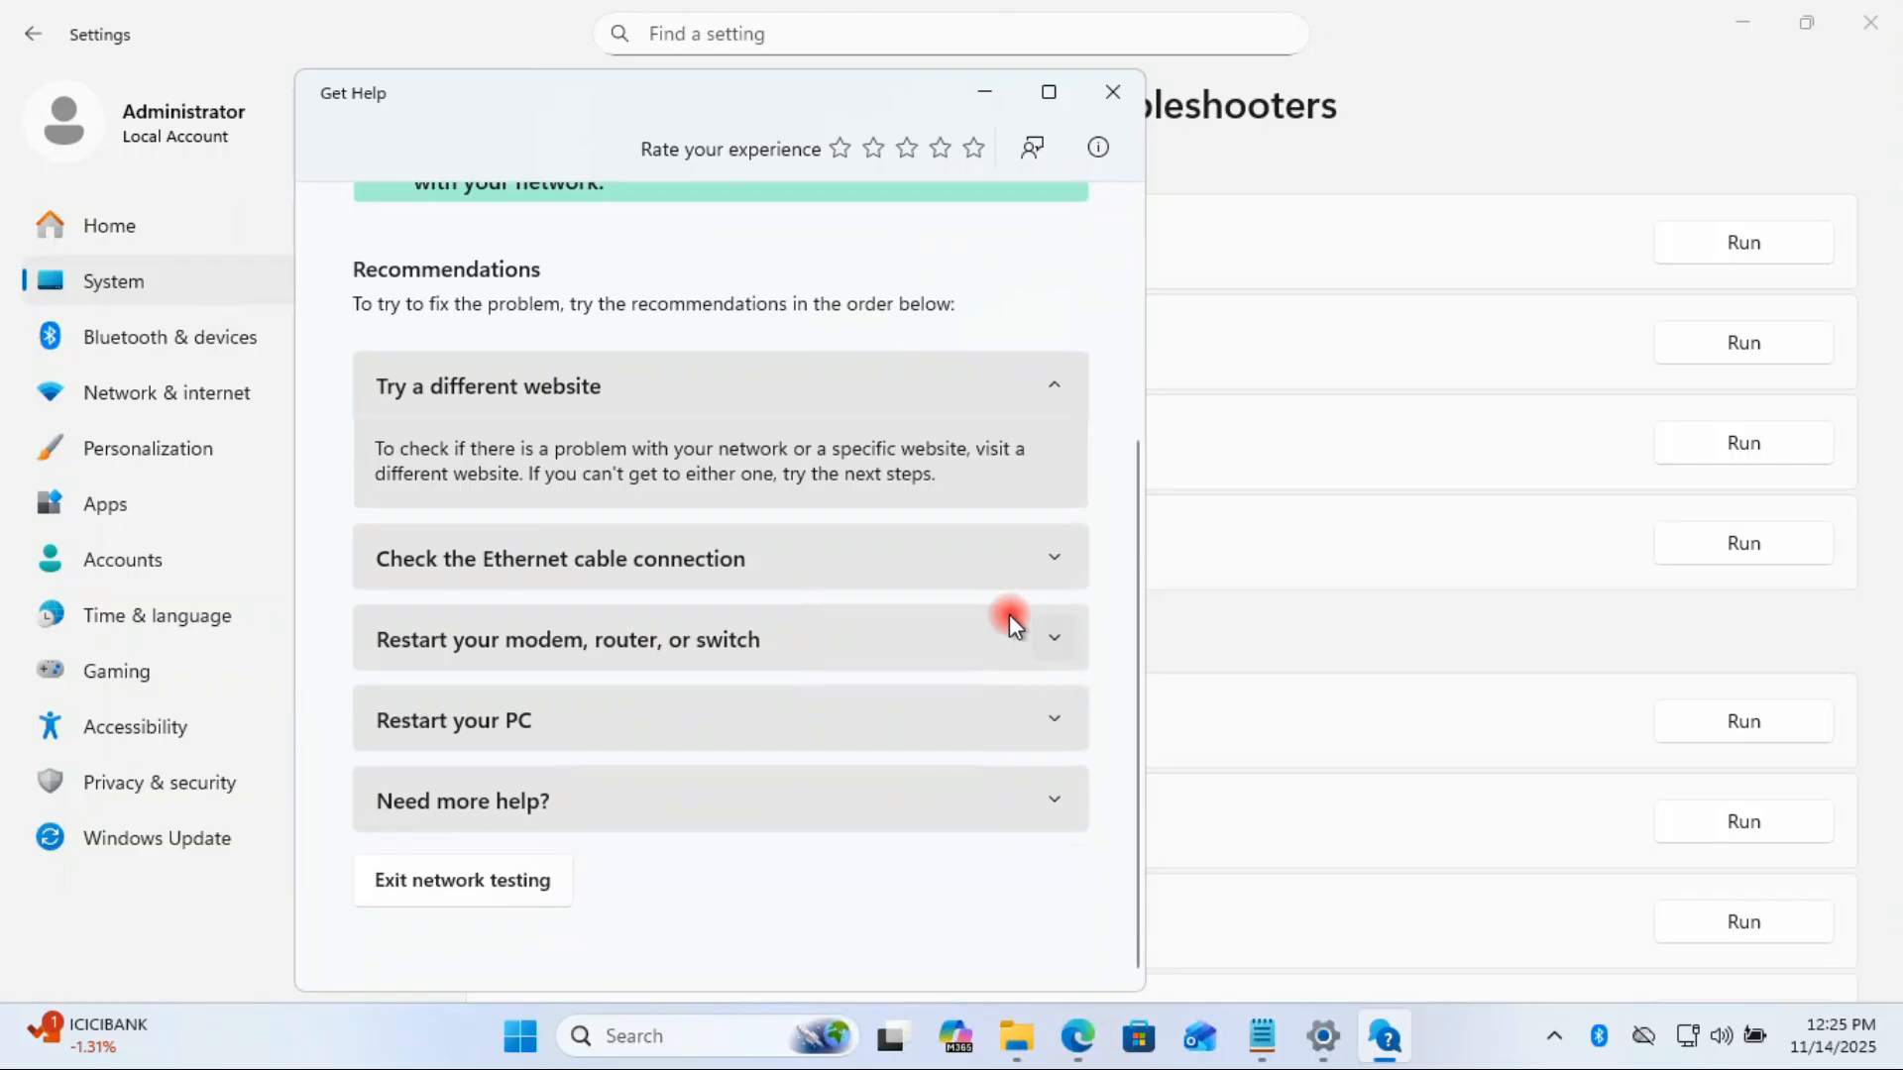
pyautogui.click(1031, 640)
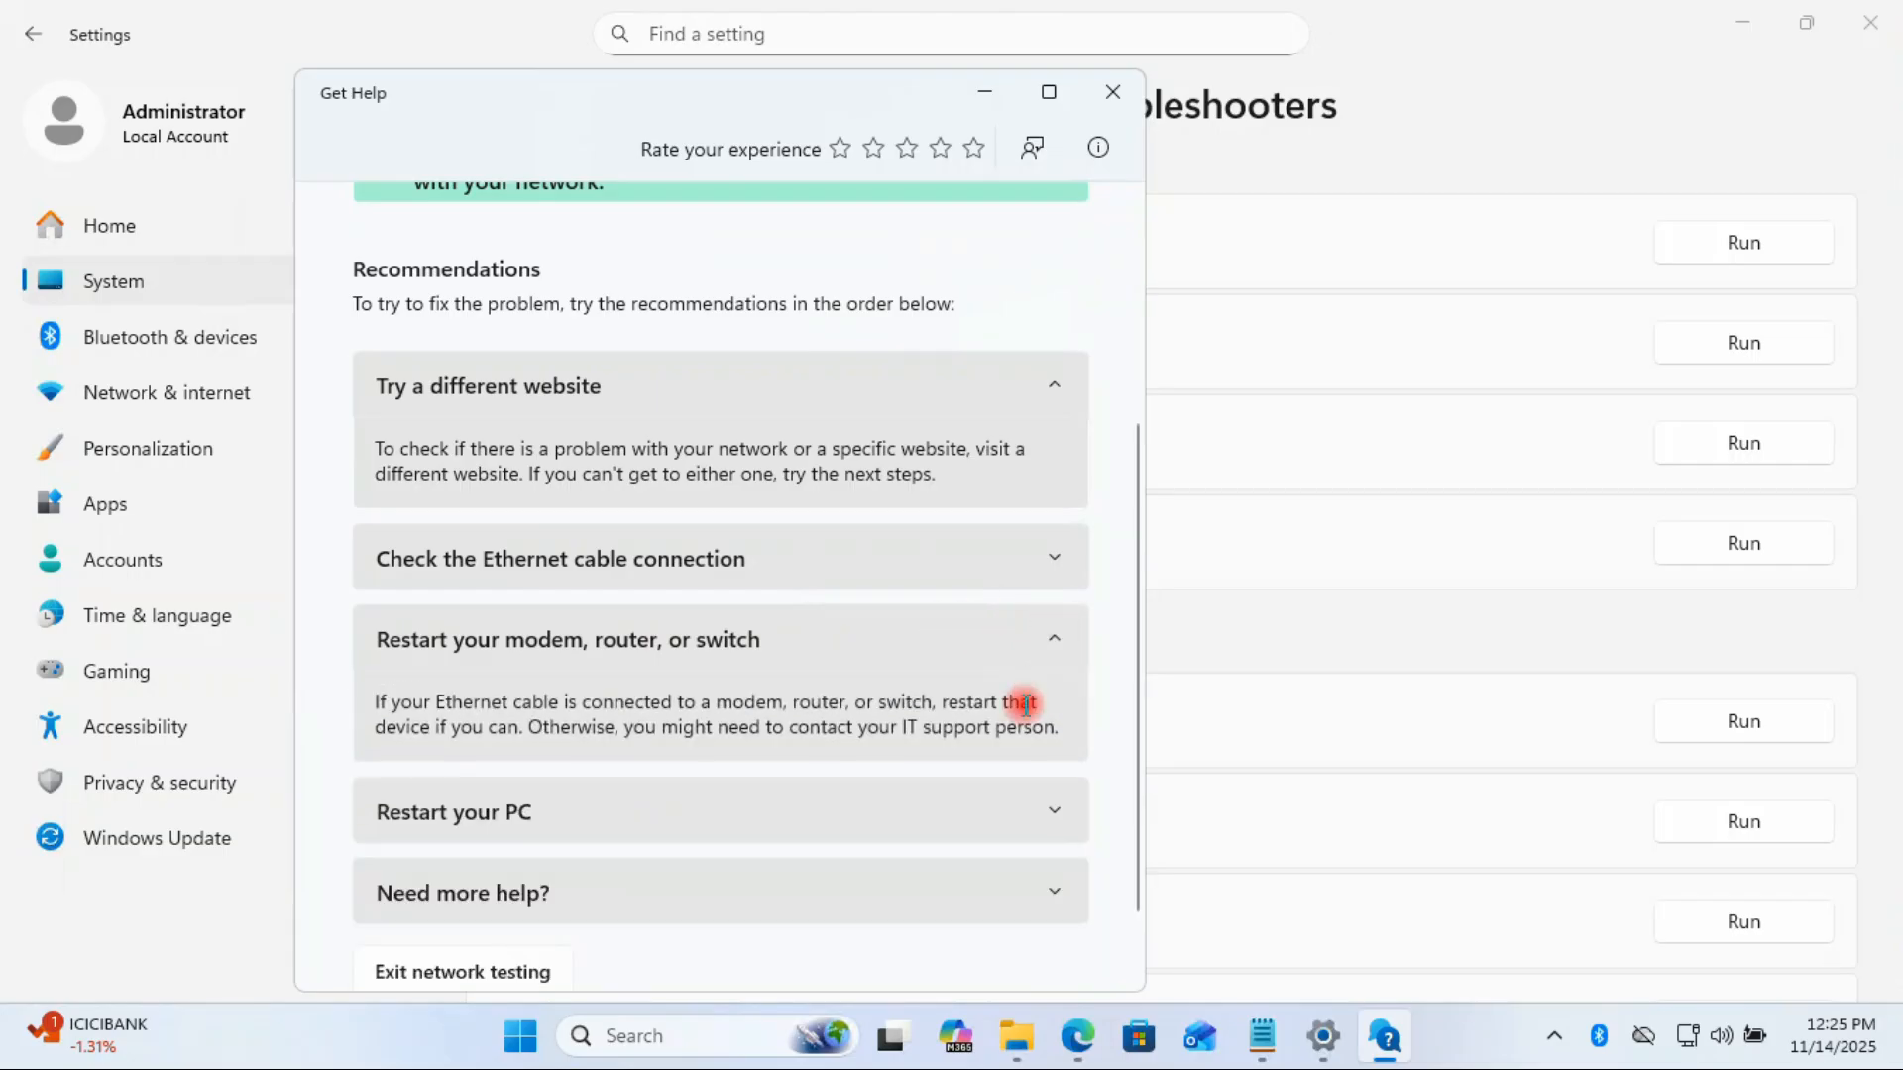
pyautogui.scroll(-2, 532, 778)
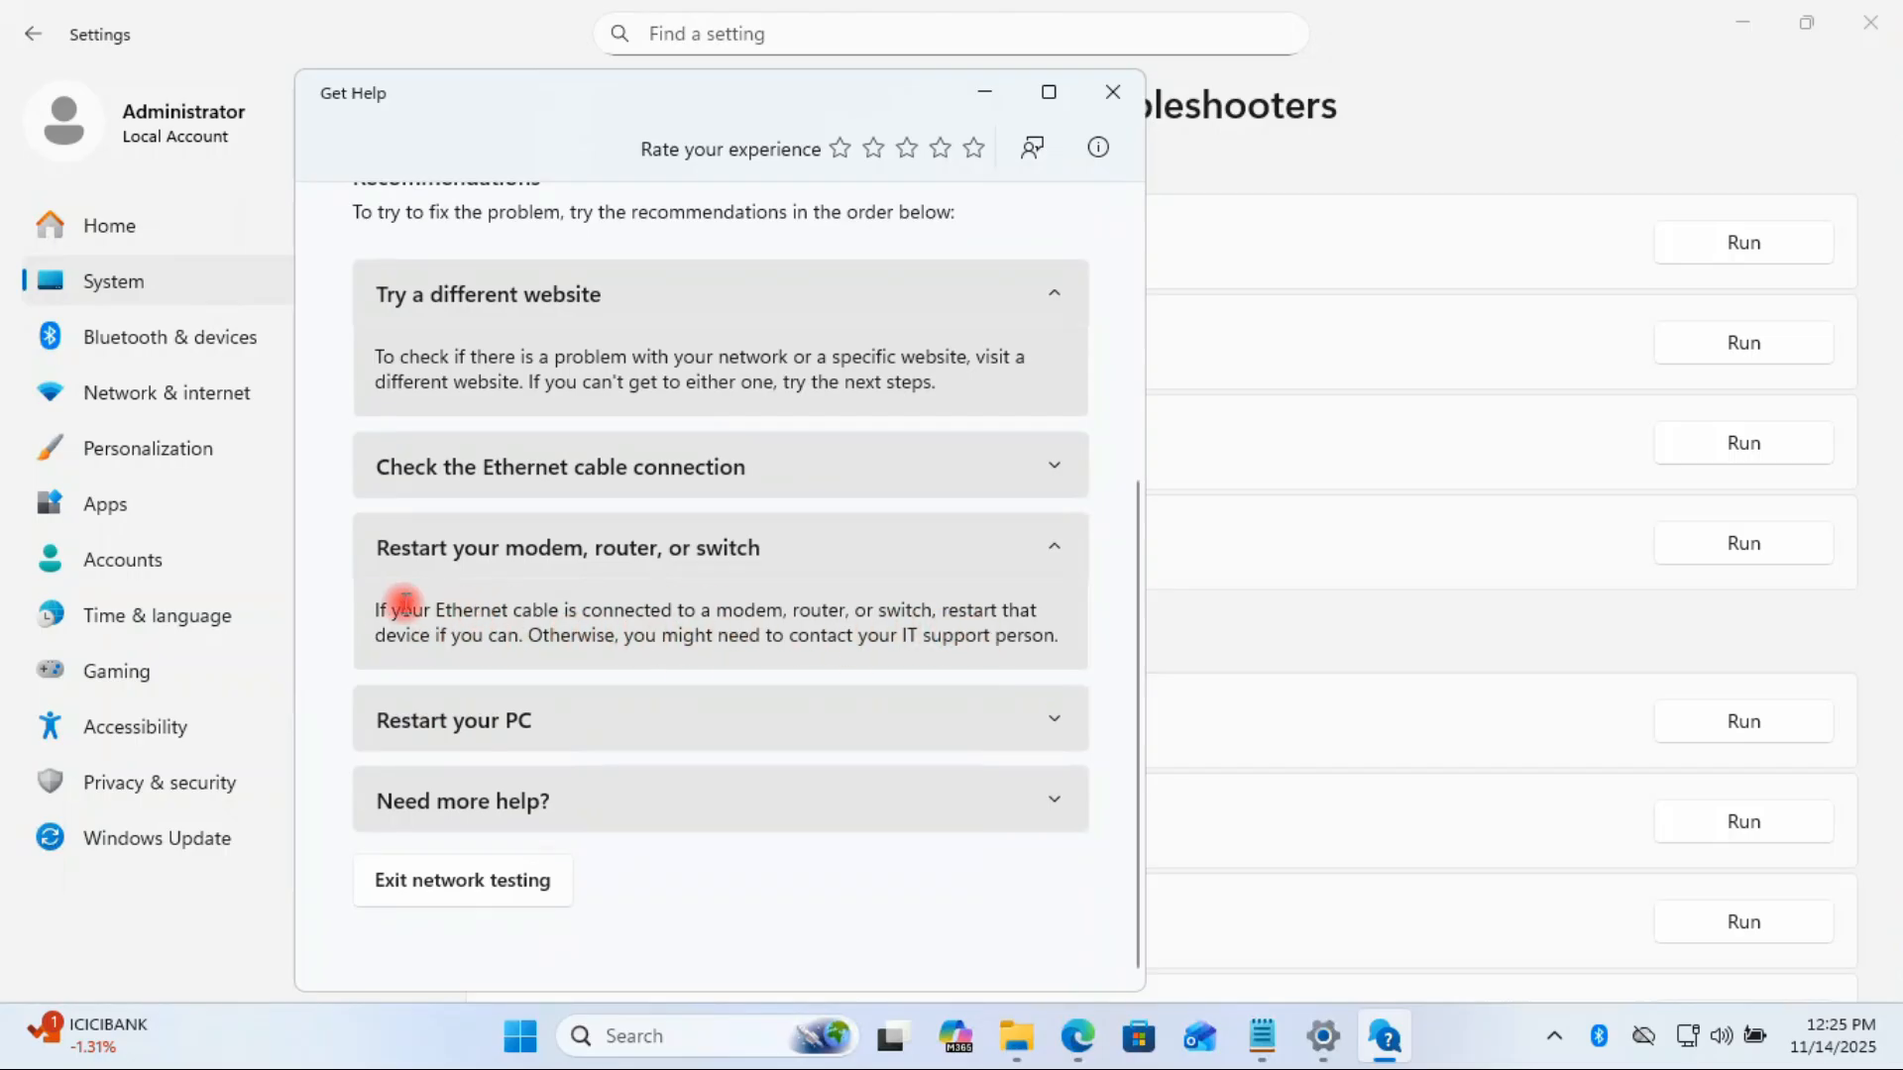
pyautogui.moveTo(376, 608); pyautogui.dragTo(1056, 643)
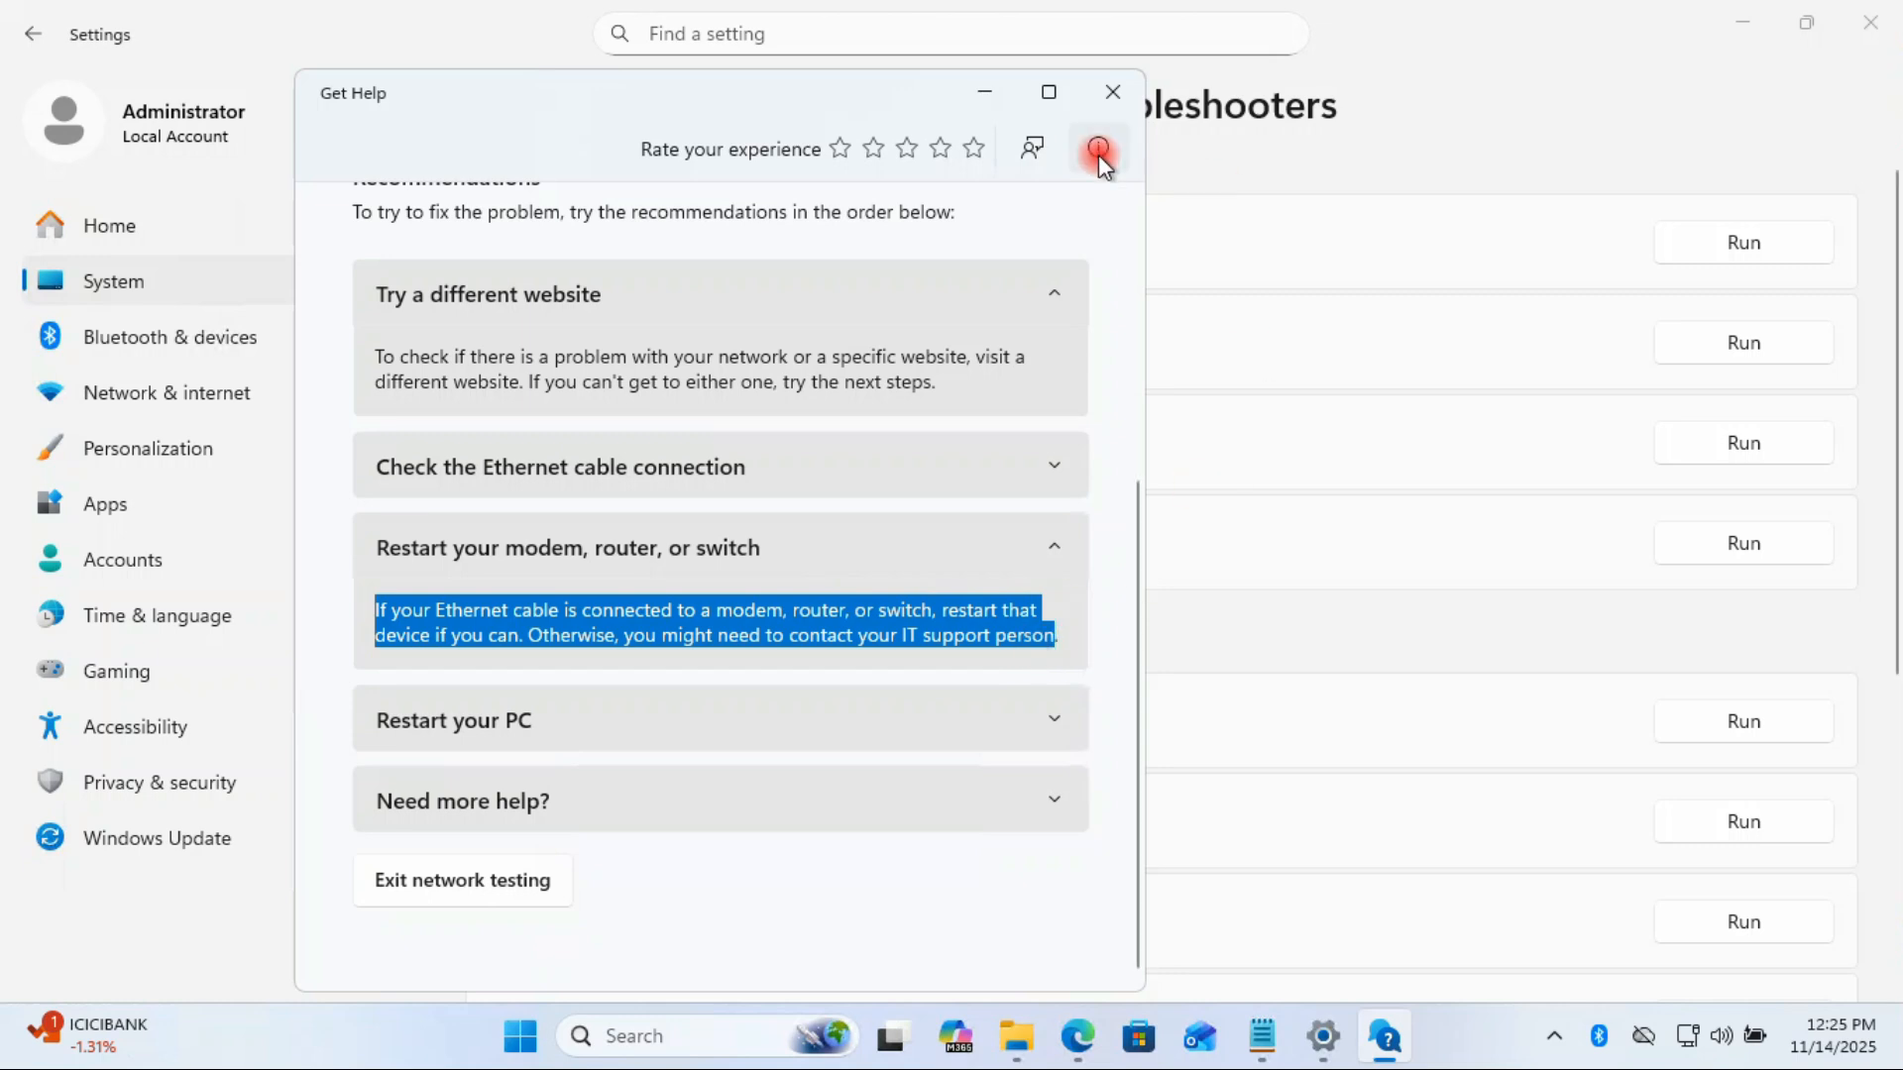
# Step: Close Get Help and Settings, and browse the list of available Wi-Fi networks in quick settings
pyautogui.click(1112, 91)
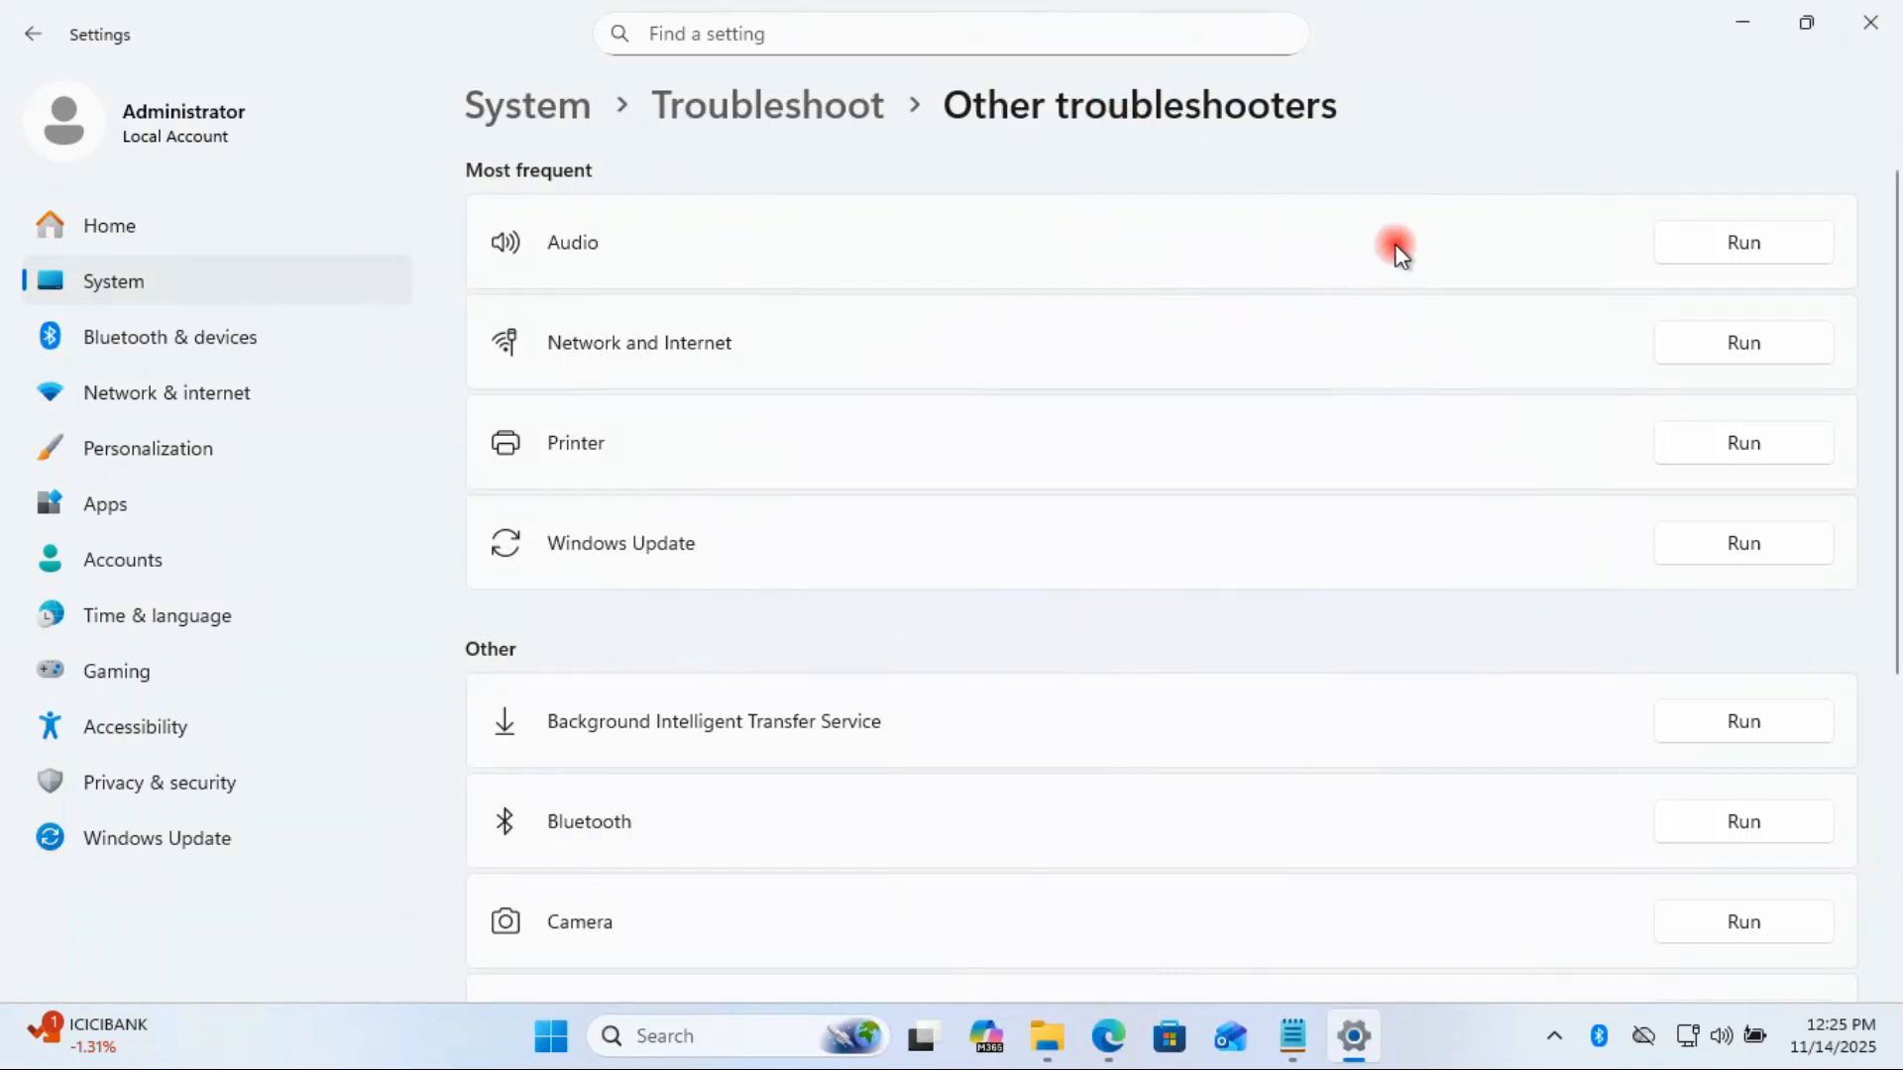
pyautogui.click(1870, 40)
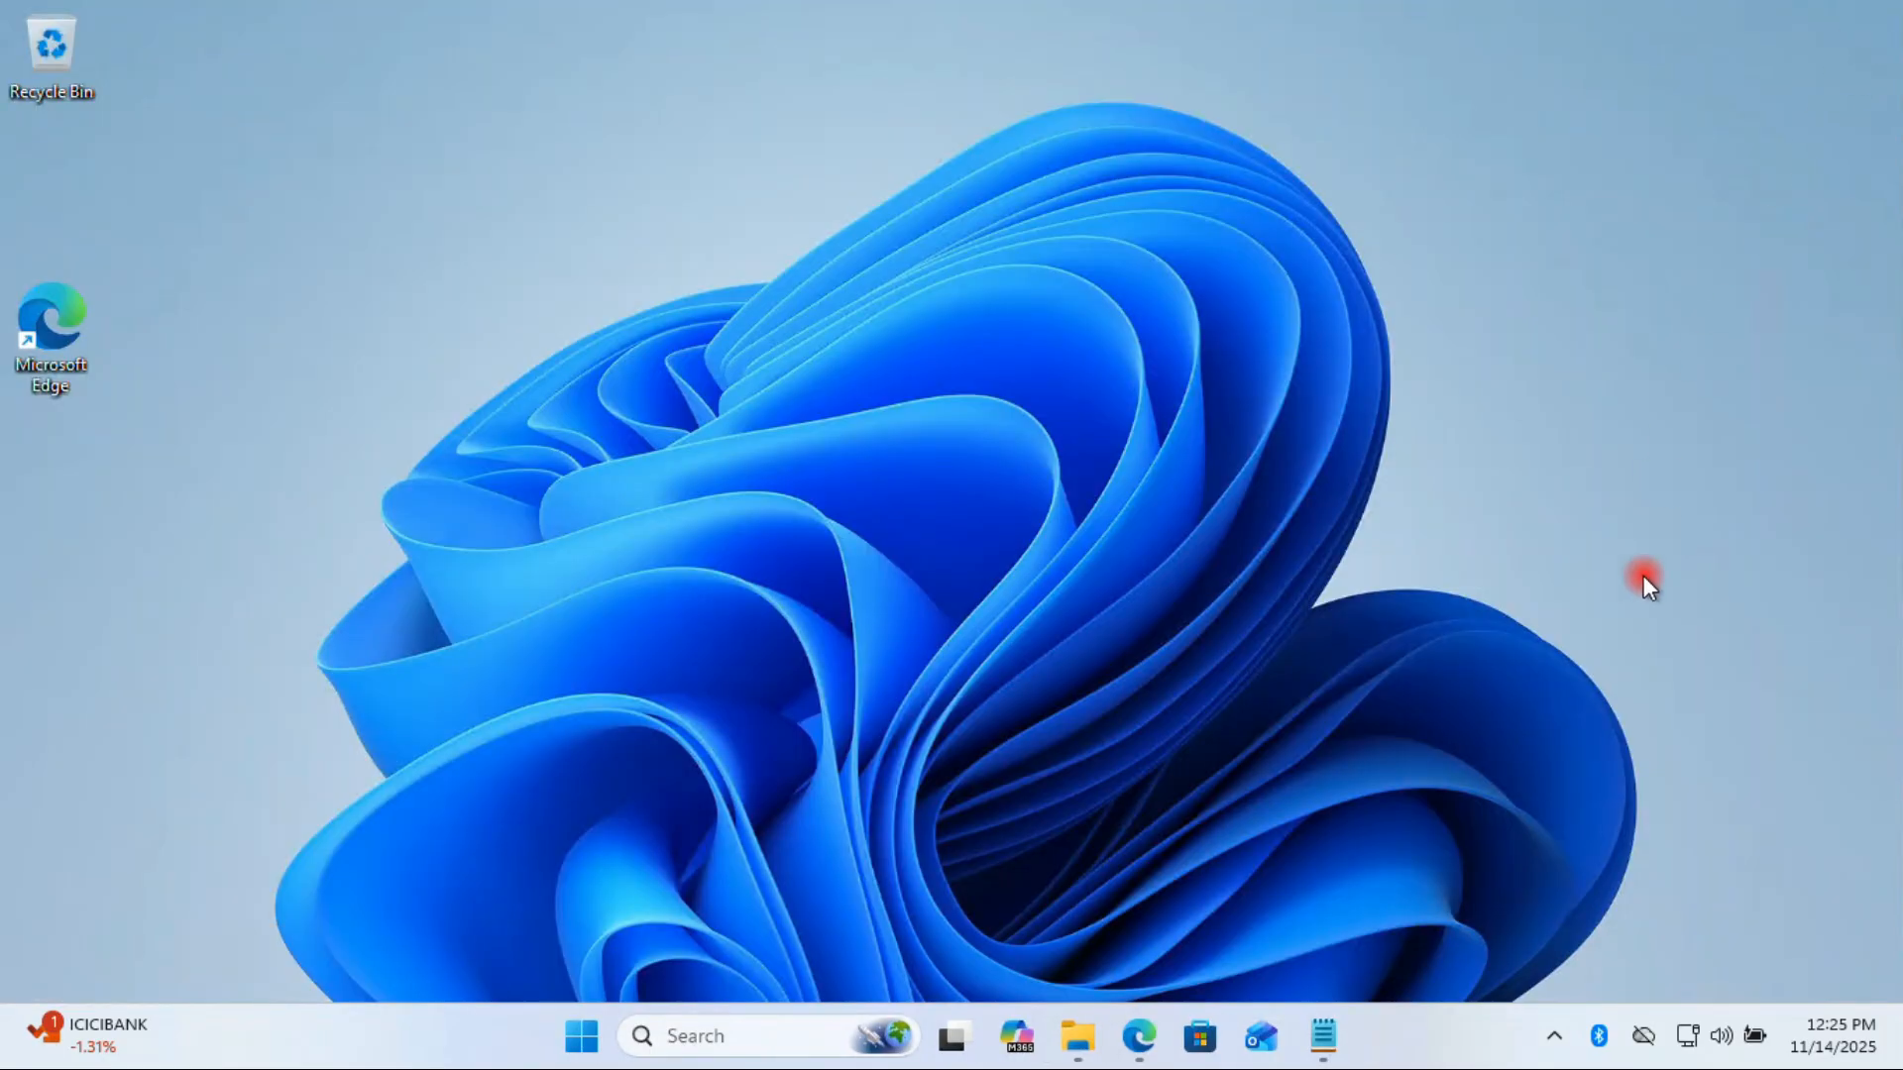
pyautogui.click(1552, 1041)
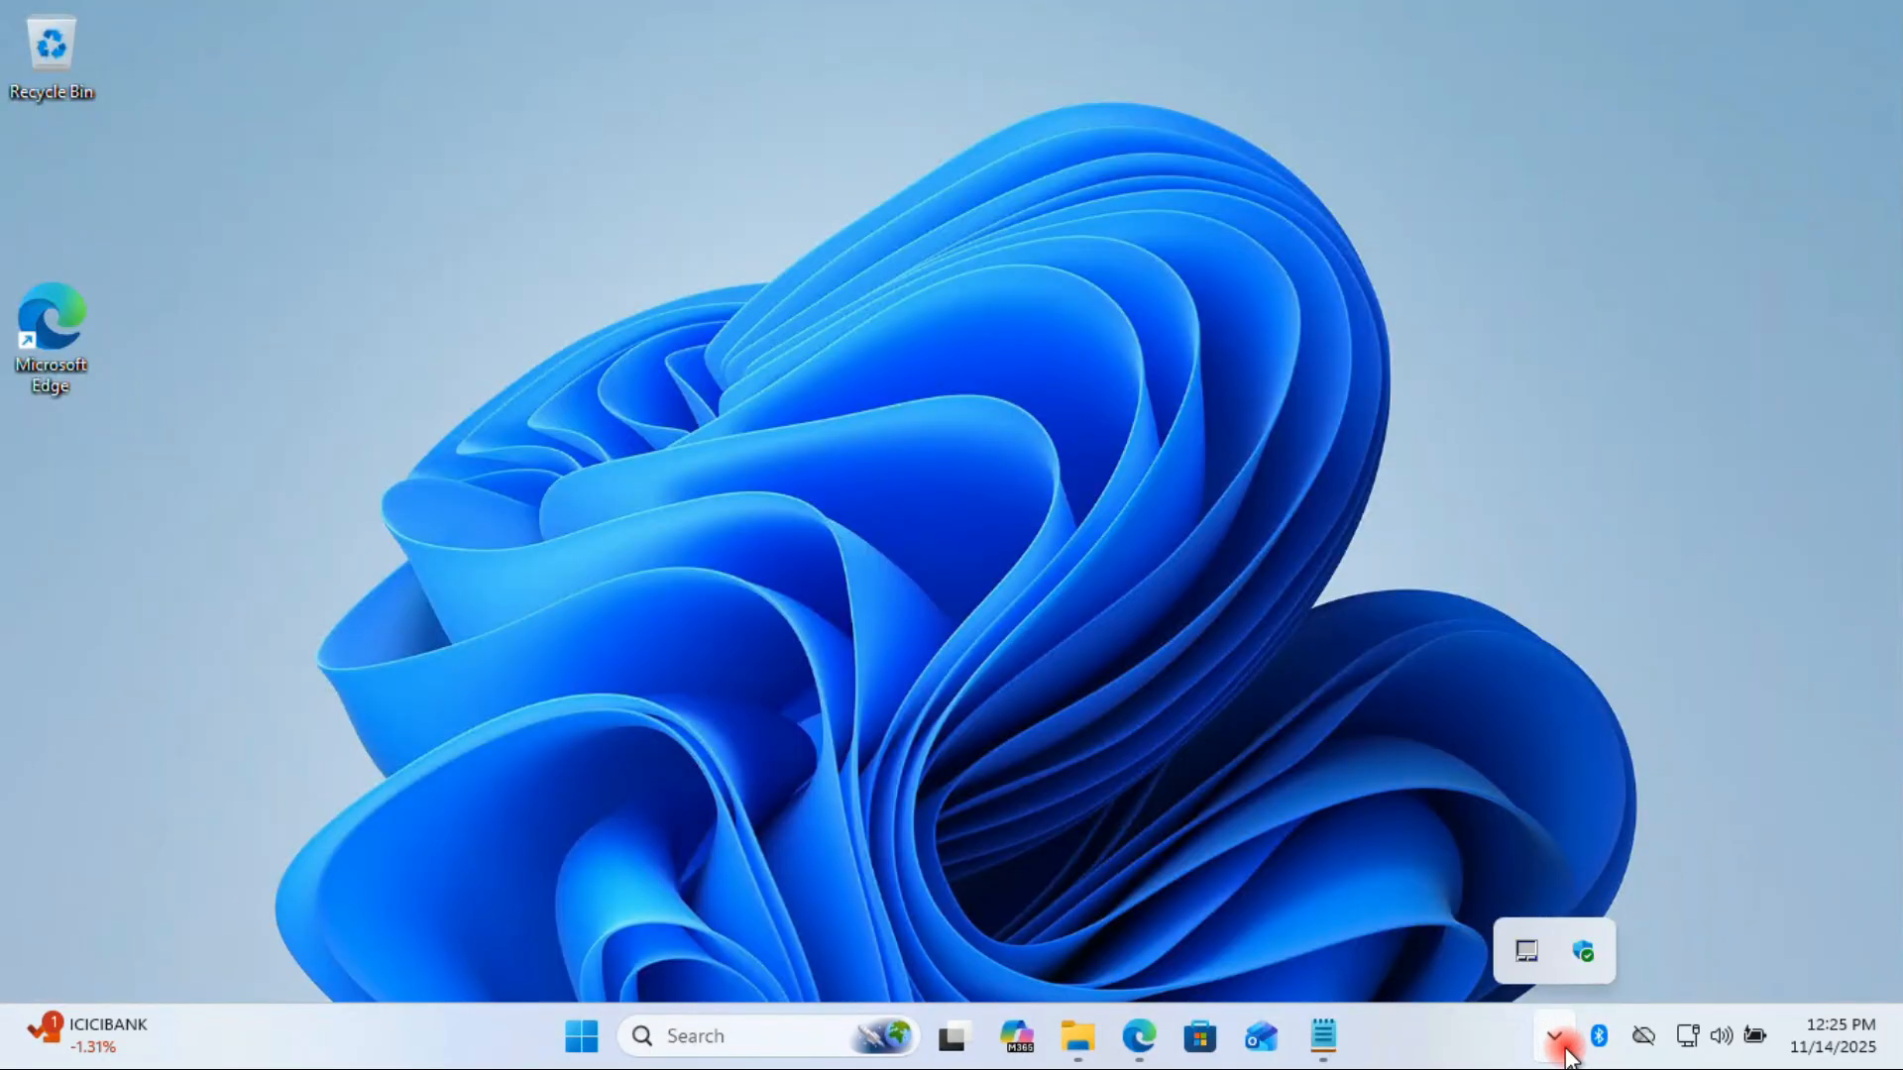
pyautogui.click(1685, 1037)
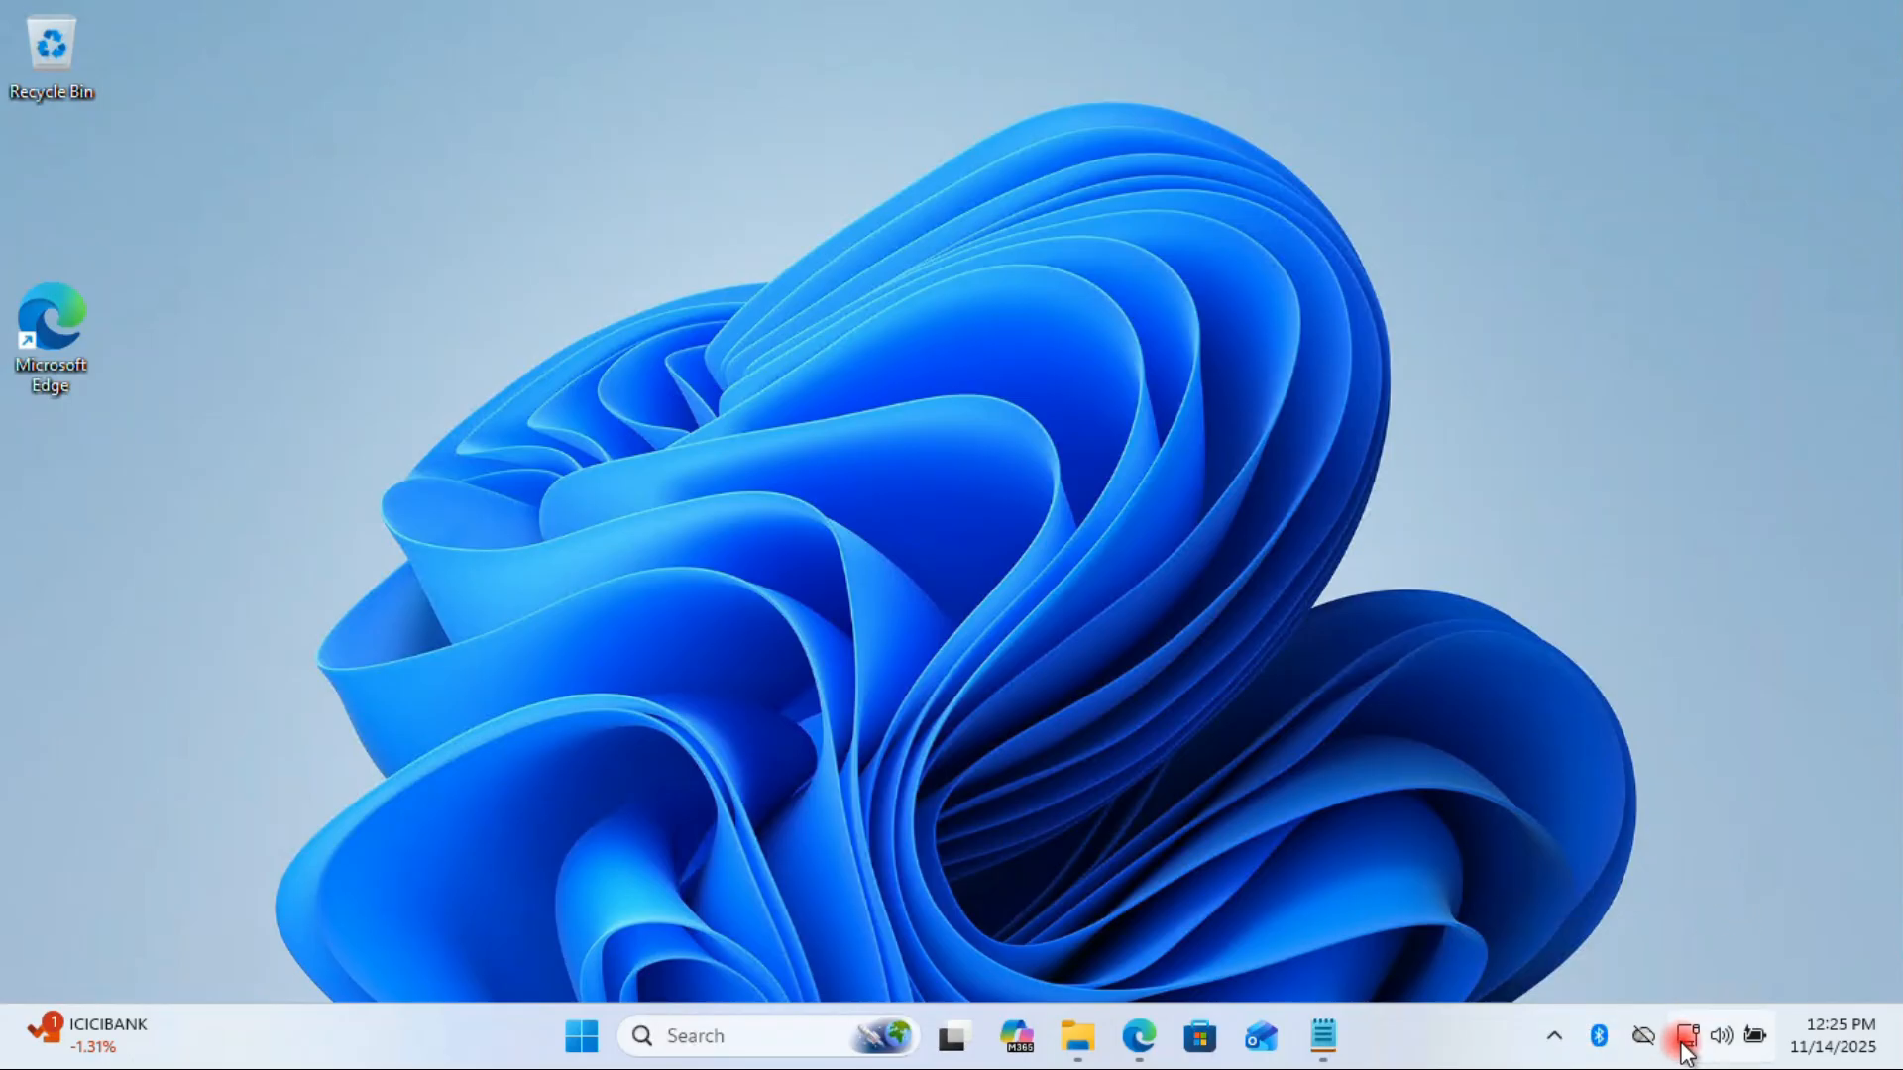
pyautogui.click(1536, 502)
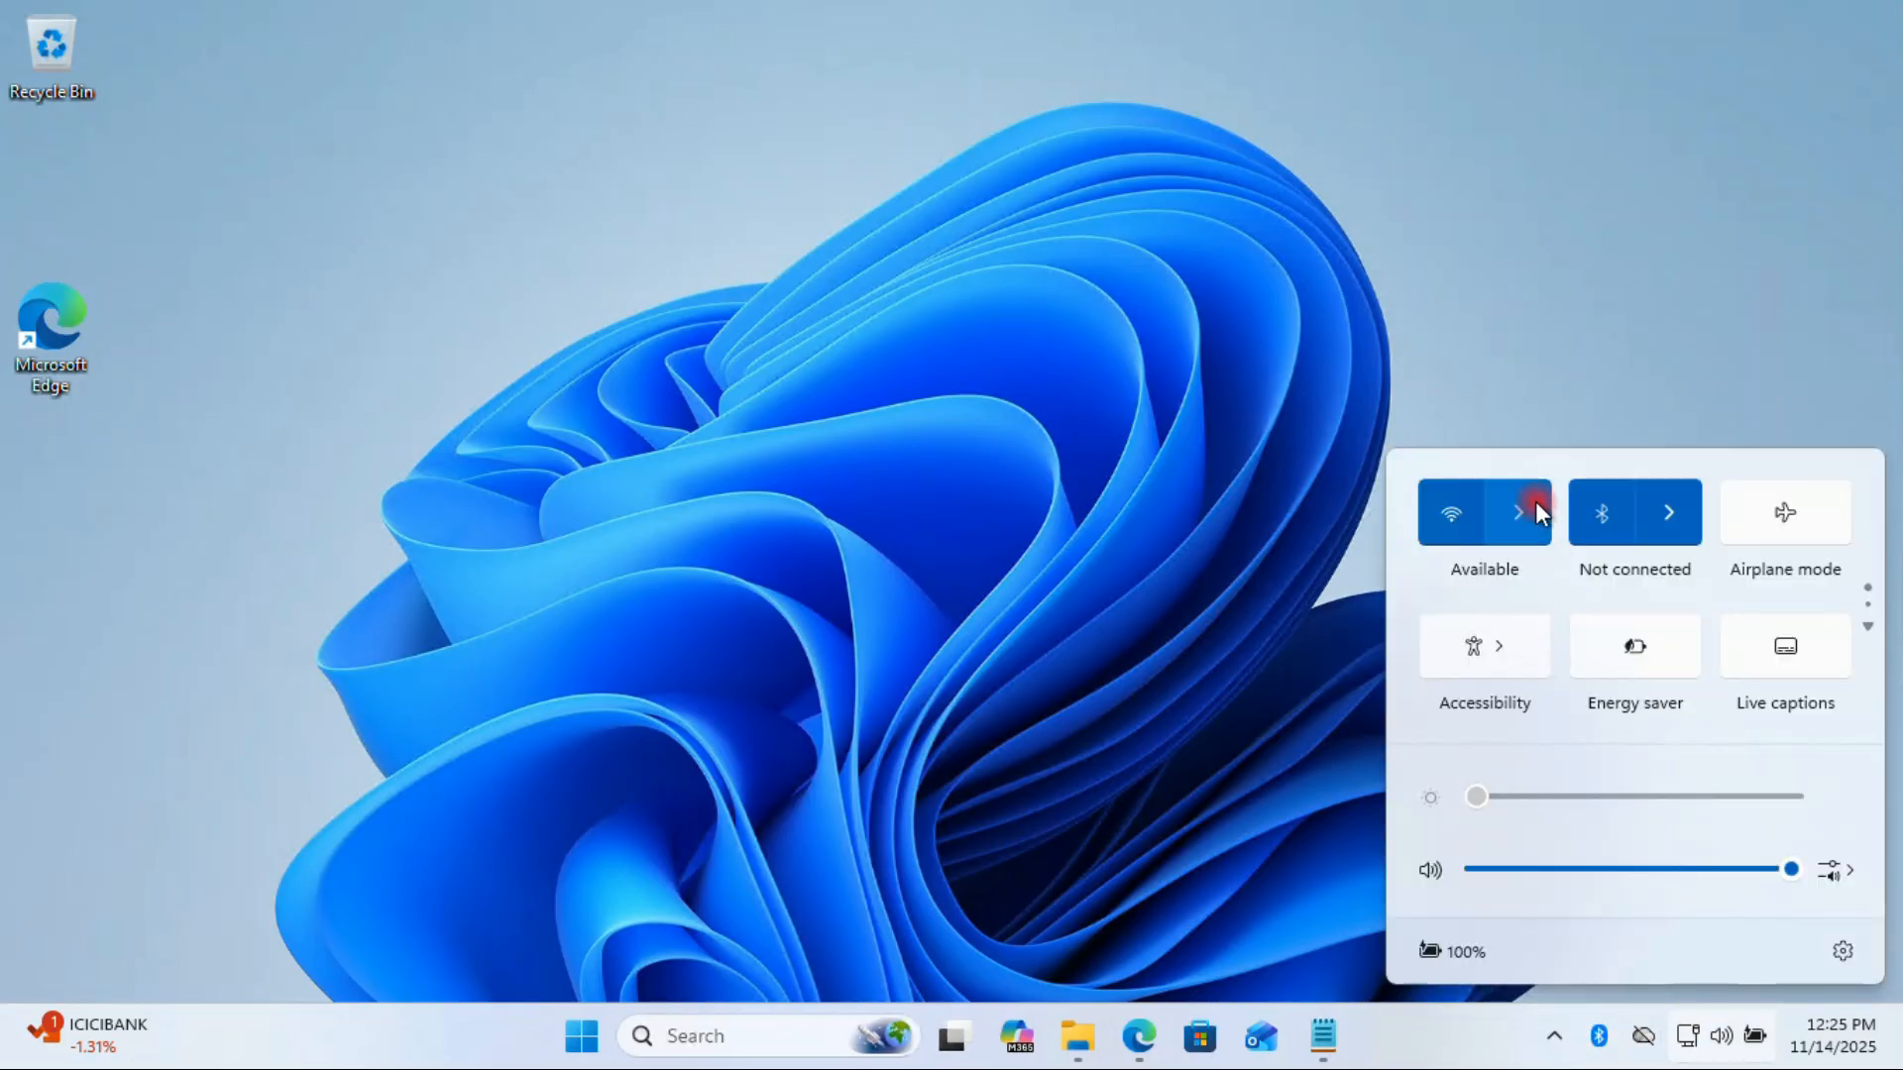
pyautogui.scroll(-1, 1610, 793)
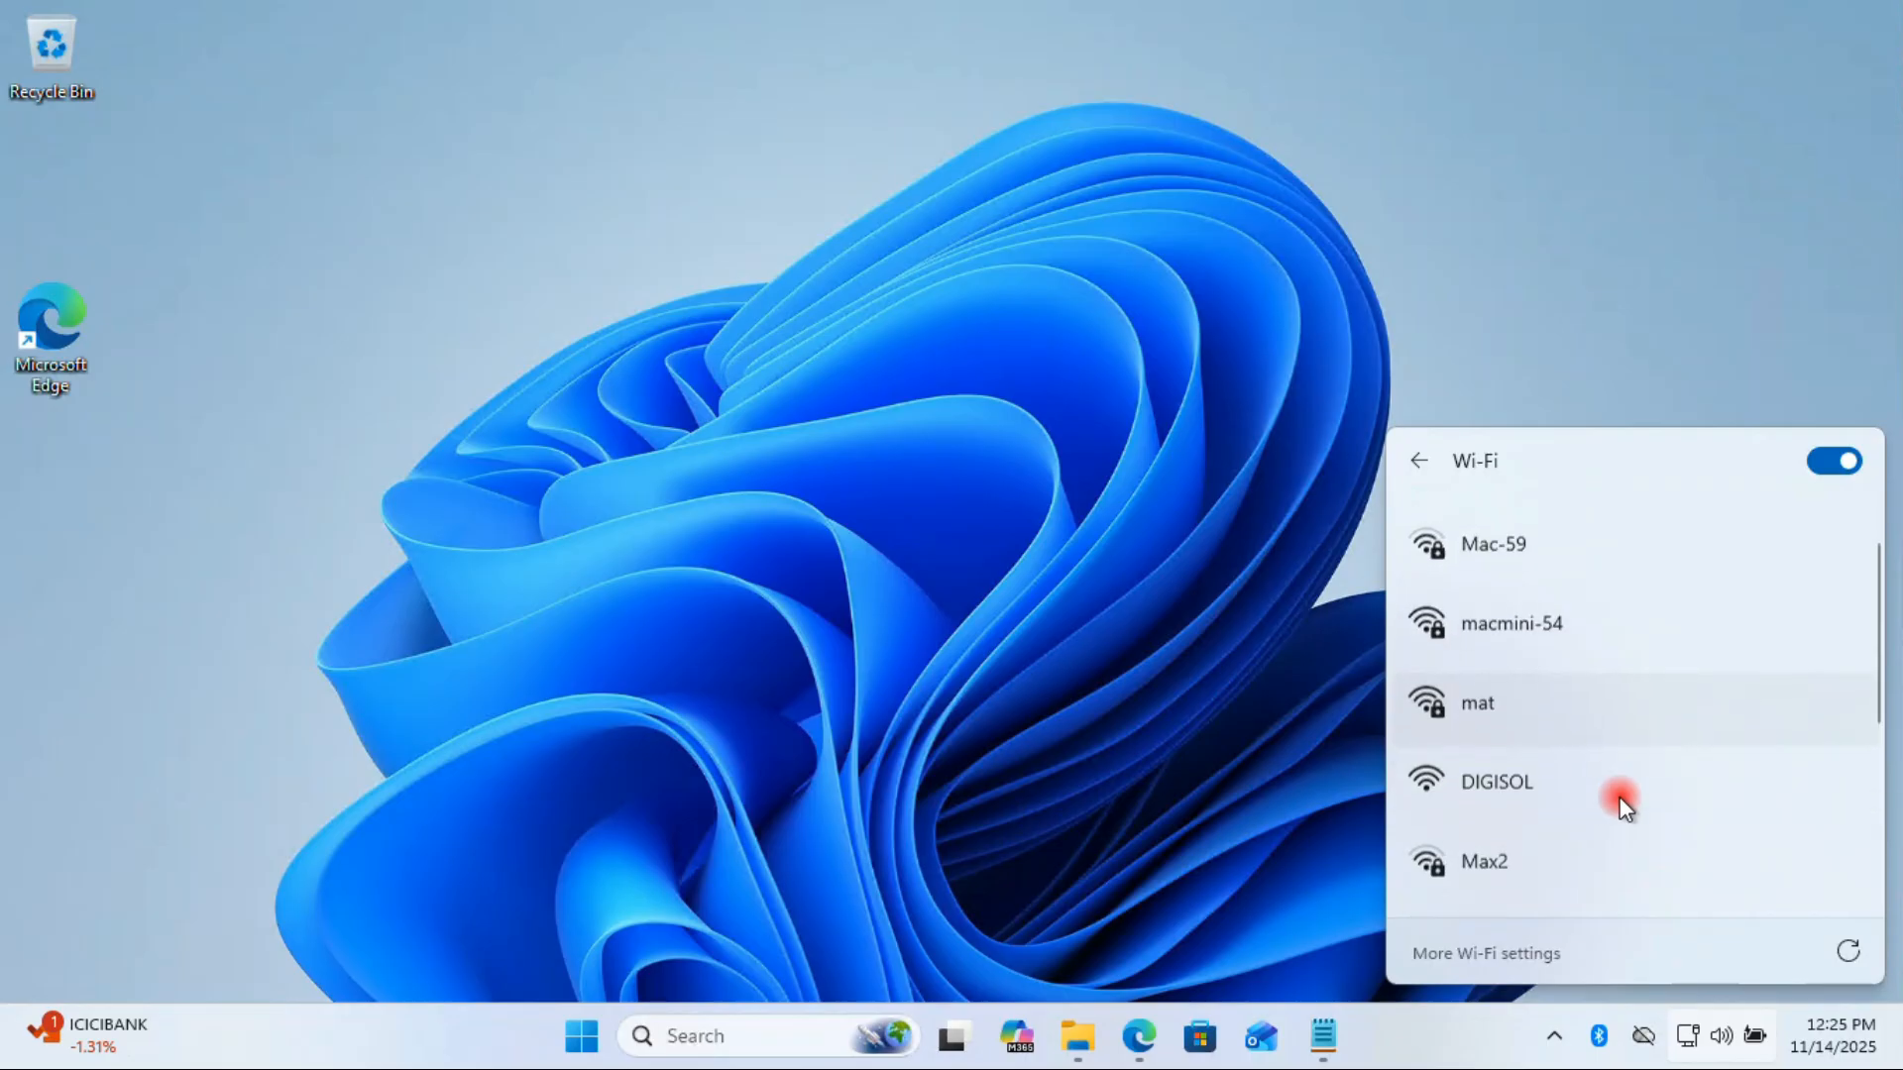
# Step: Switch to Microsoft Edge, search Google for "dell laptop drivers", and open Dell's Drivers & Downloads page
pyautogui.click(1138, 1035)
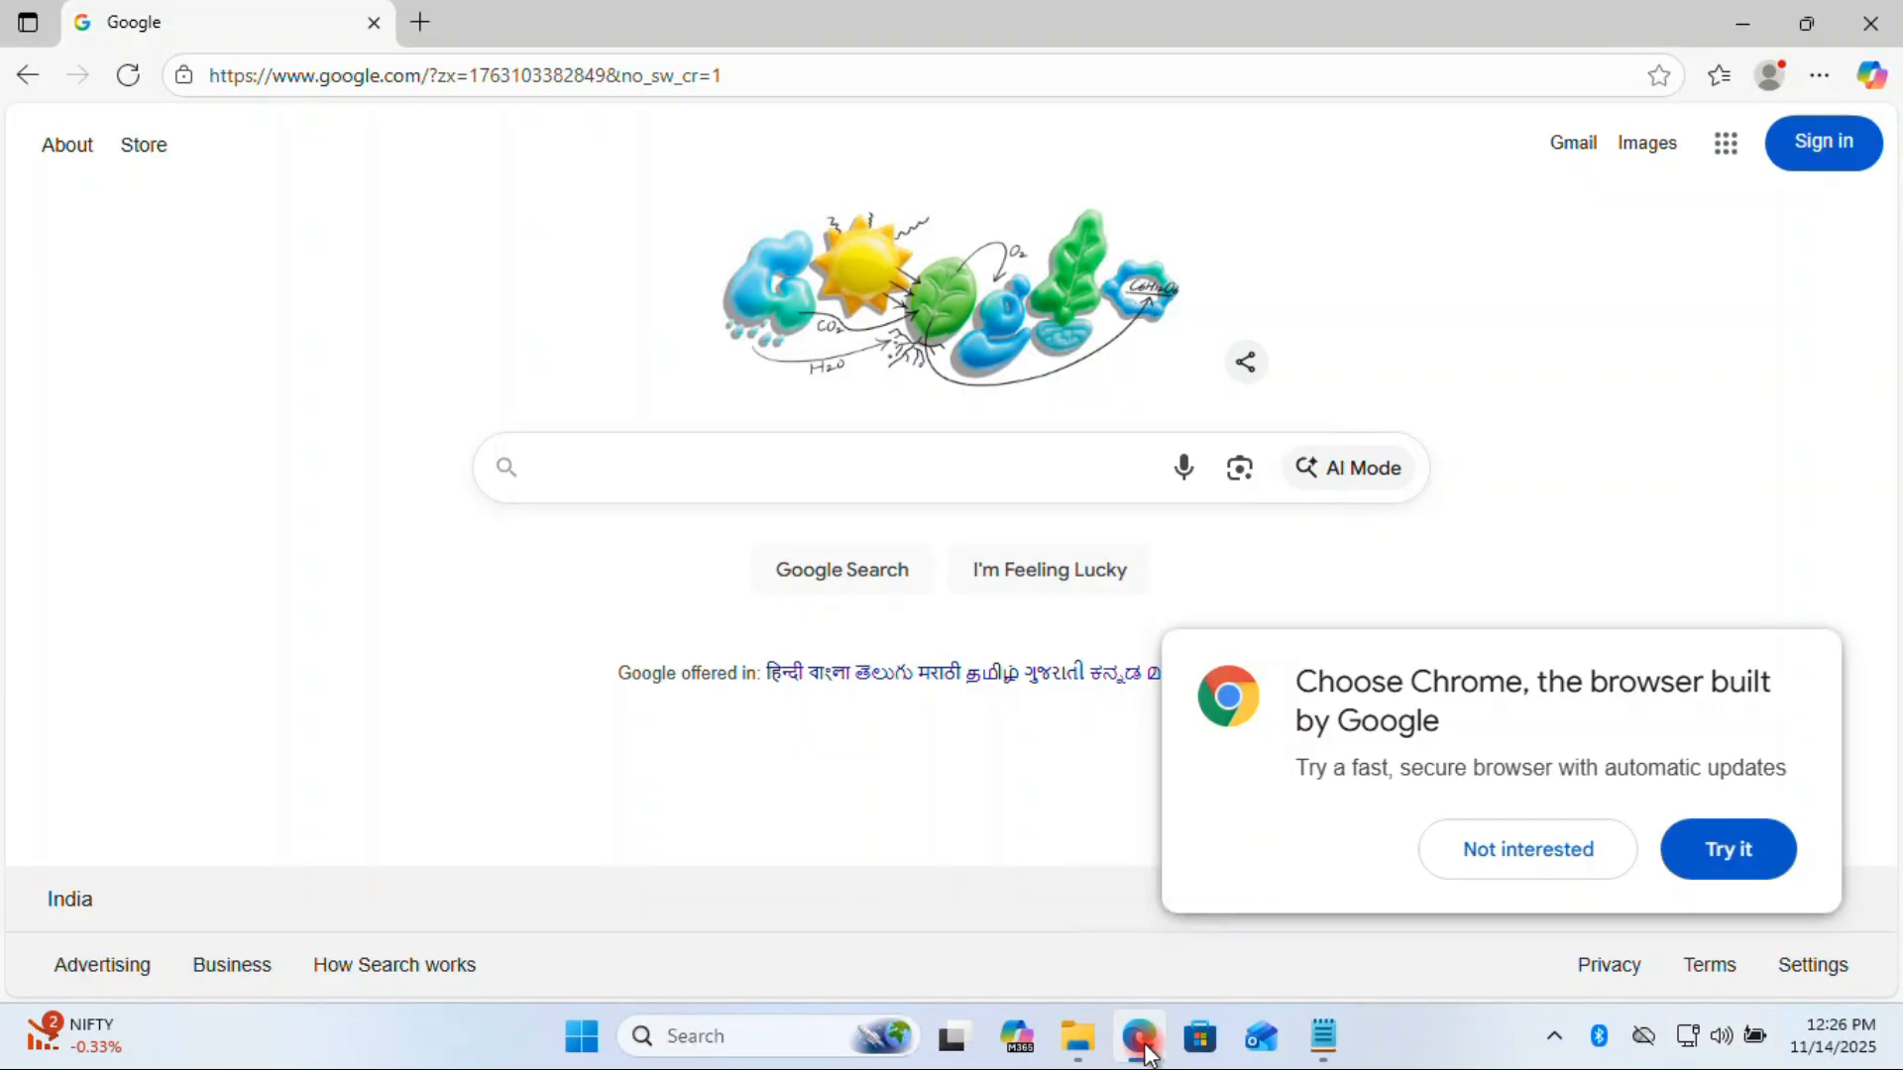
pyautogui.click(1534, 860)
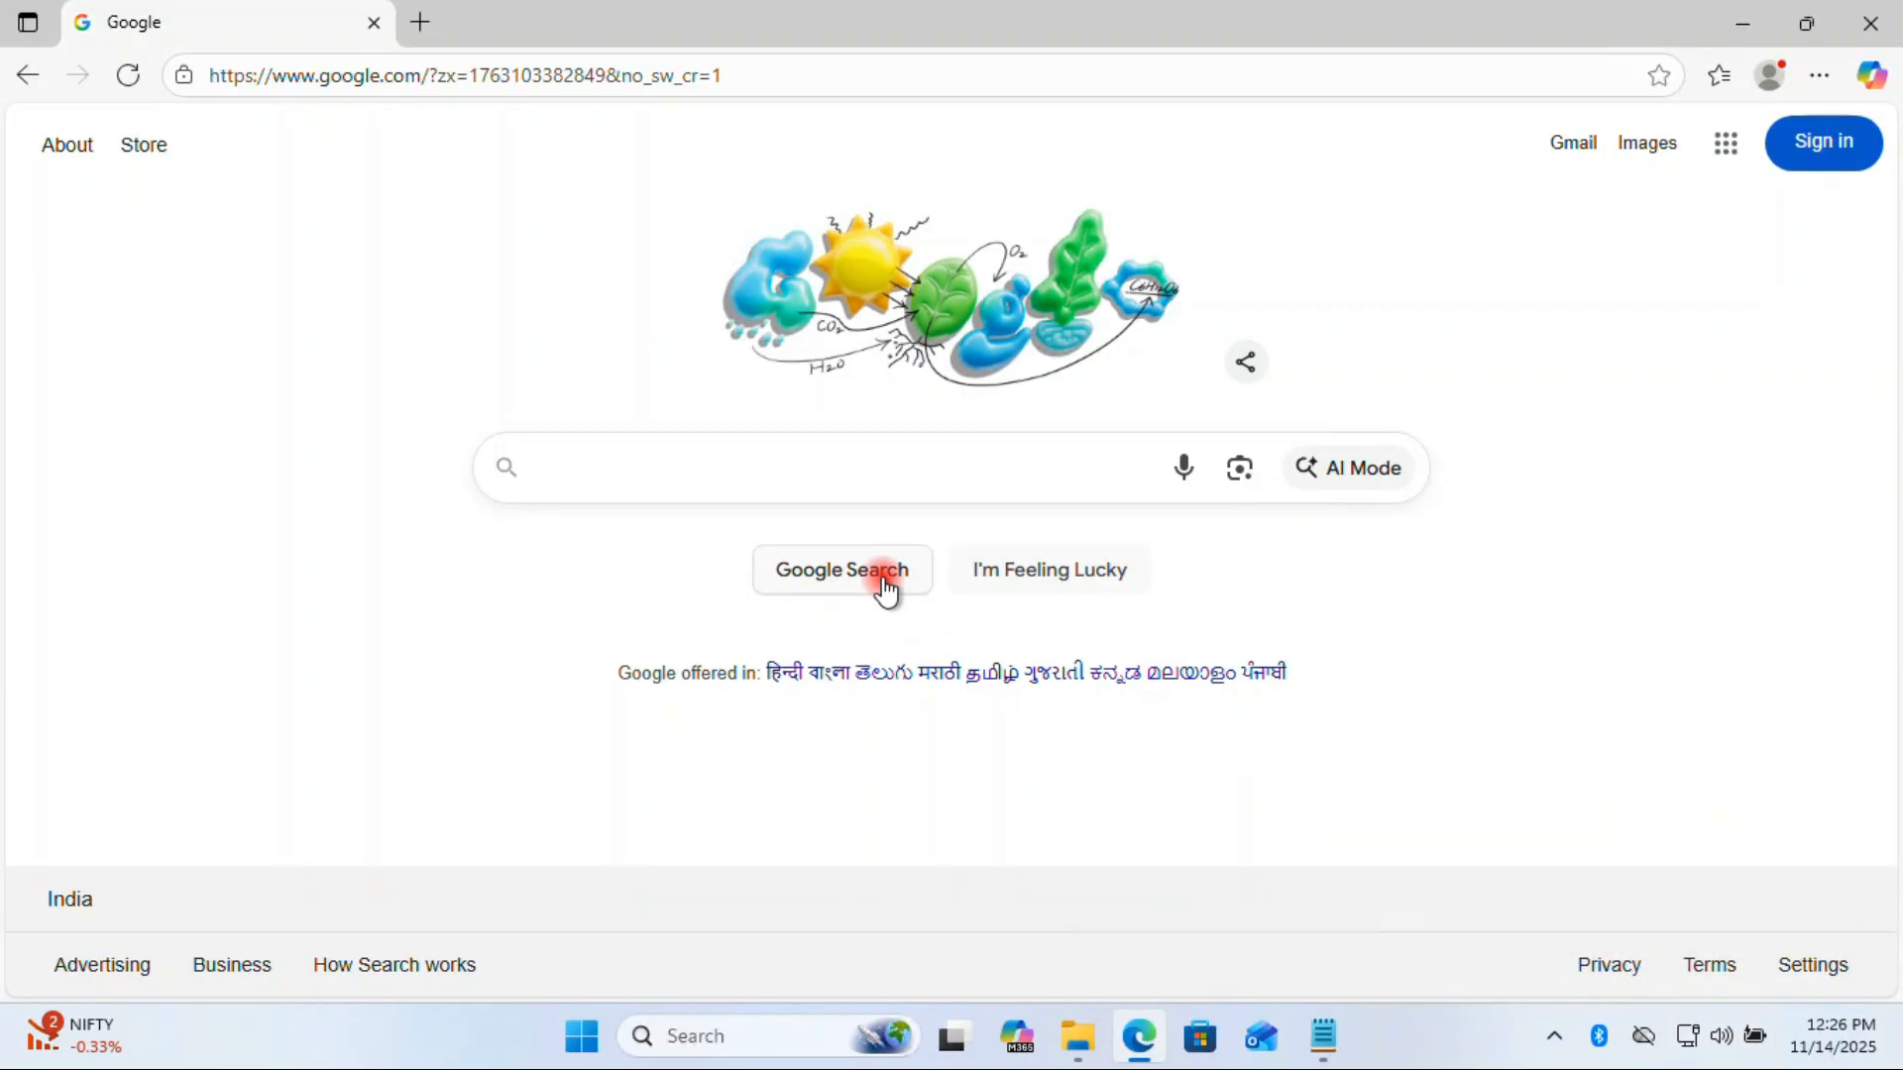
pyautogui.click(701, 466)
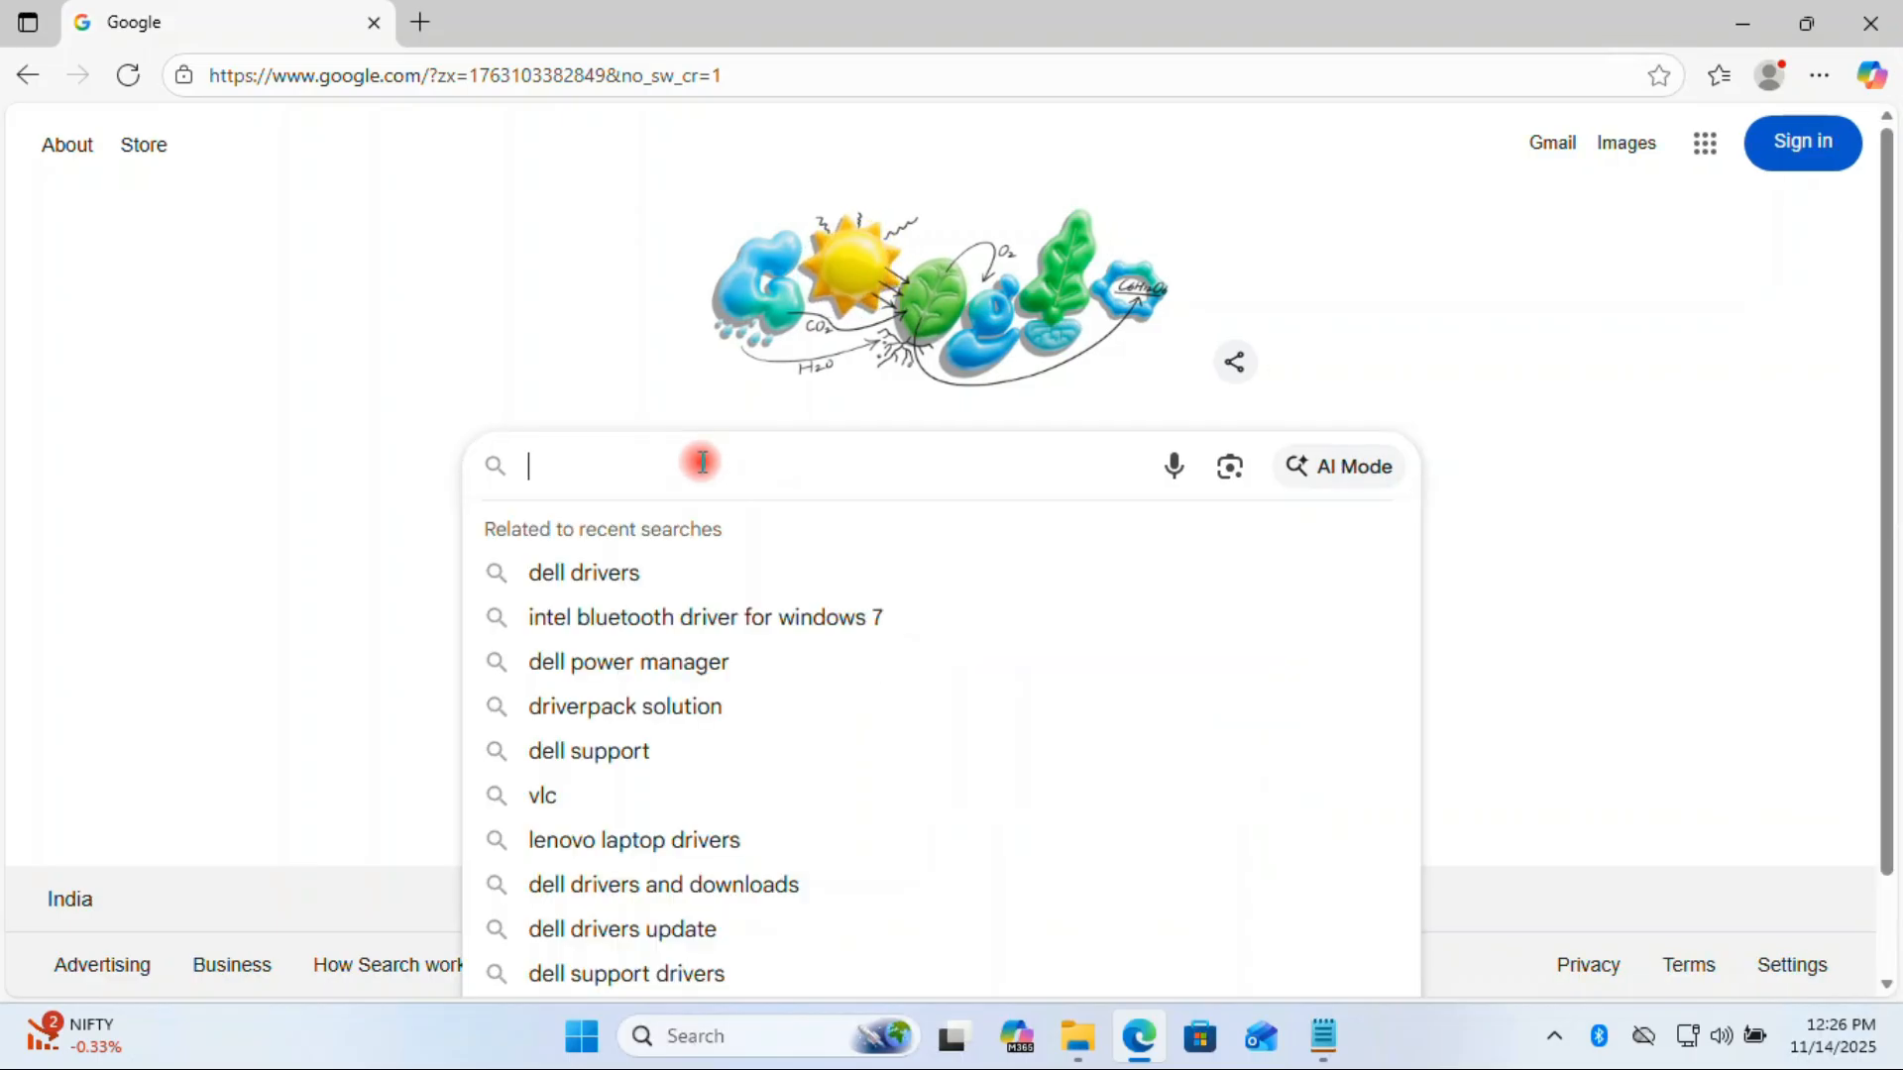
pyautogui.write('de')
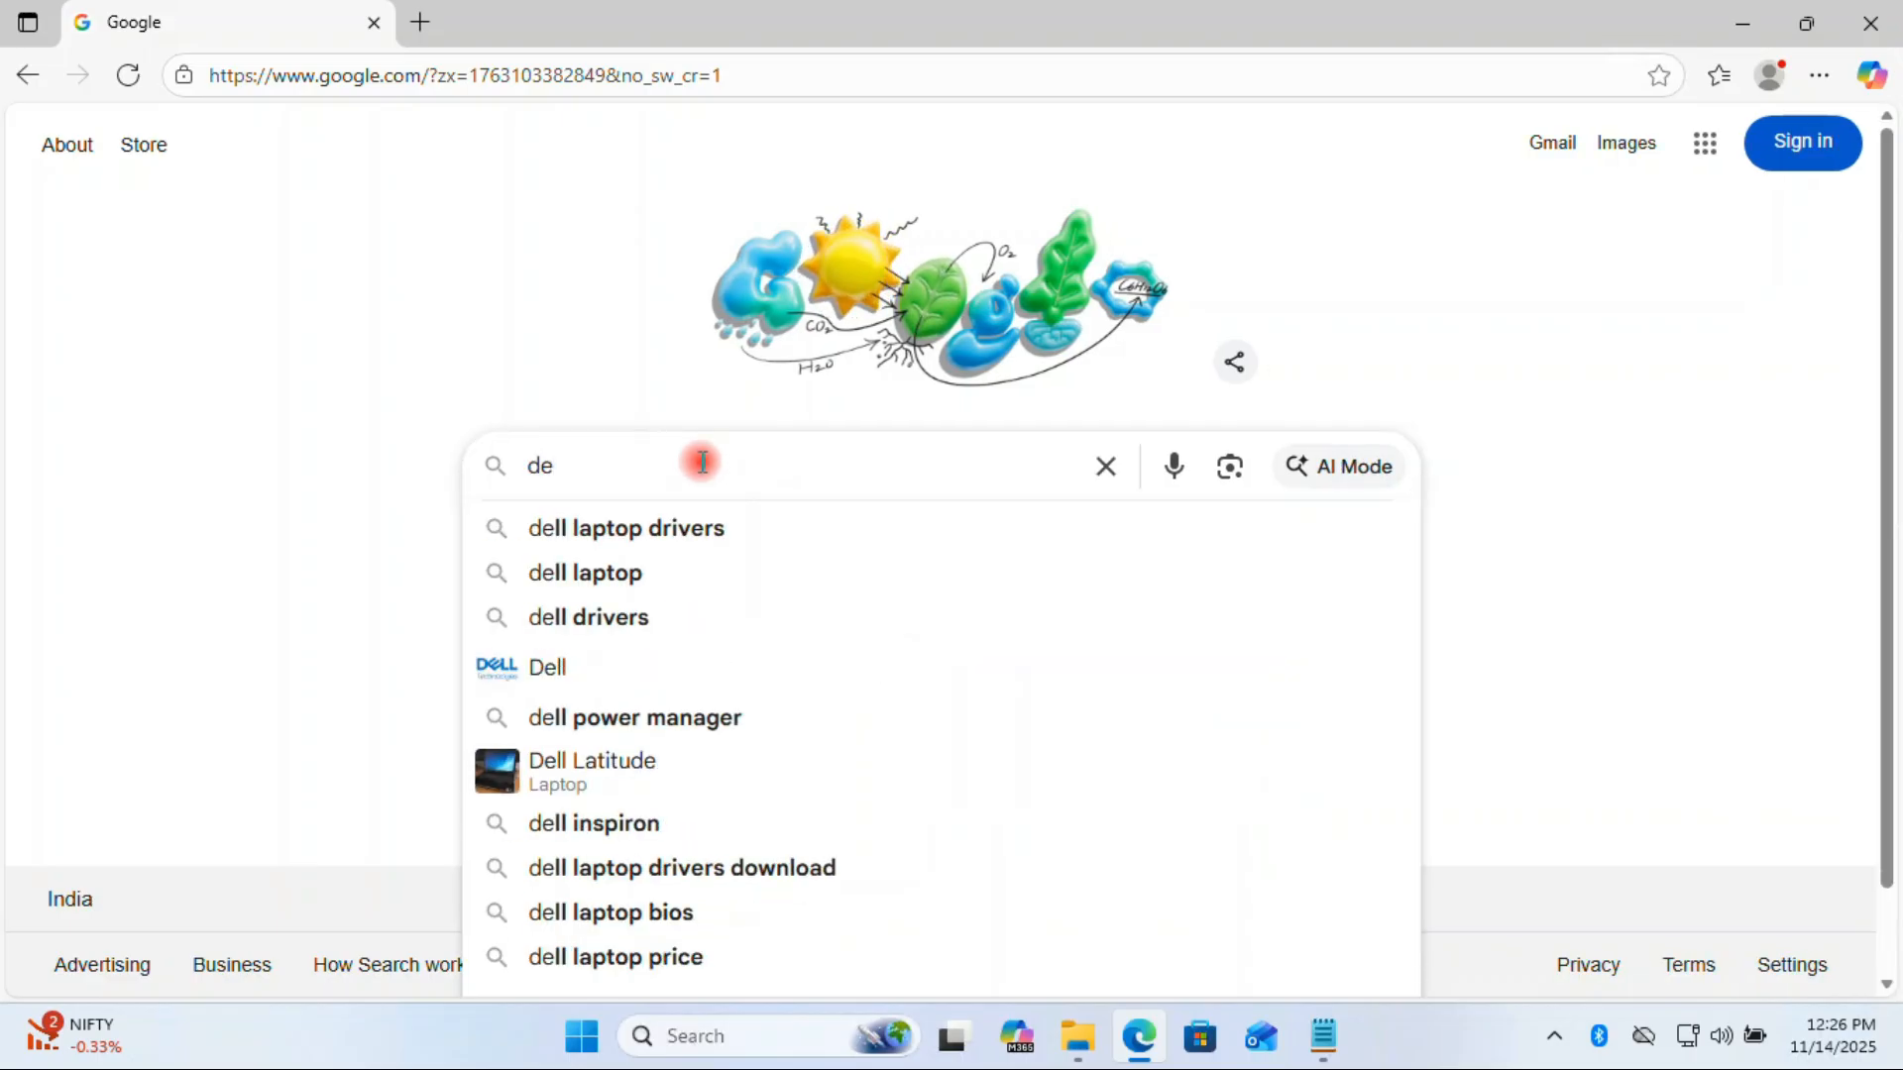
pyautogui.write('ll lap')
pyautogui.click(583, 535)
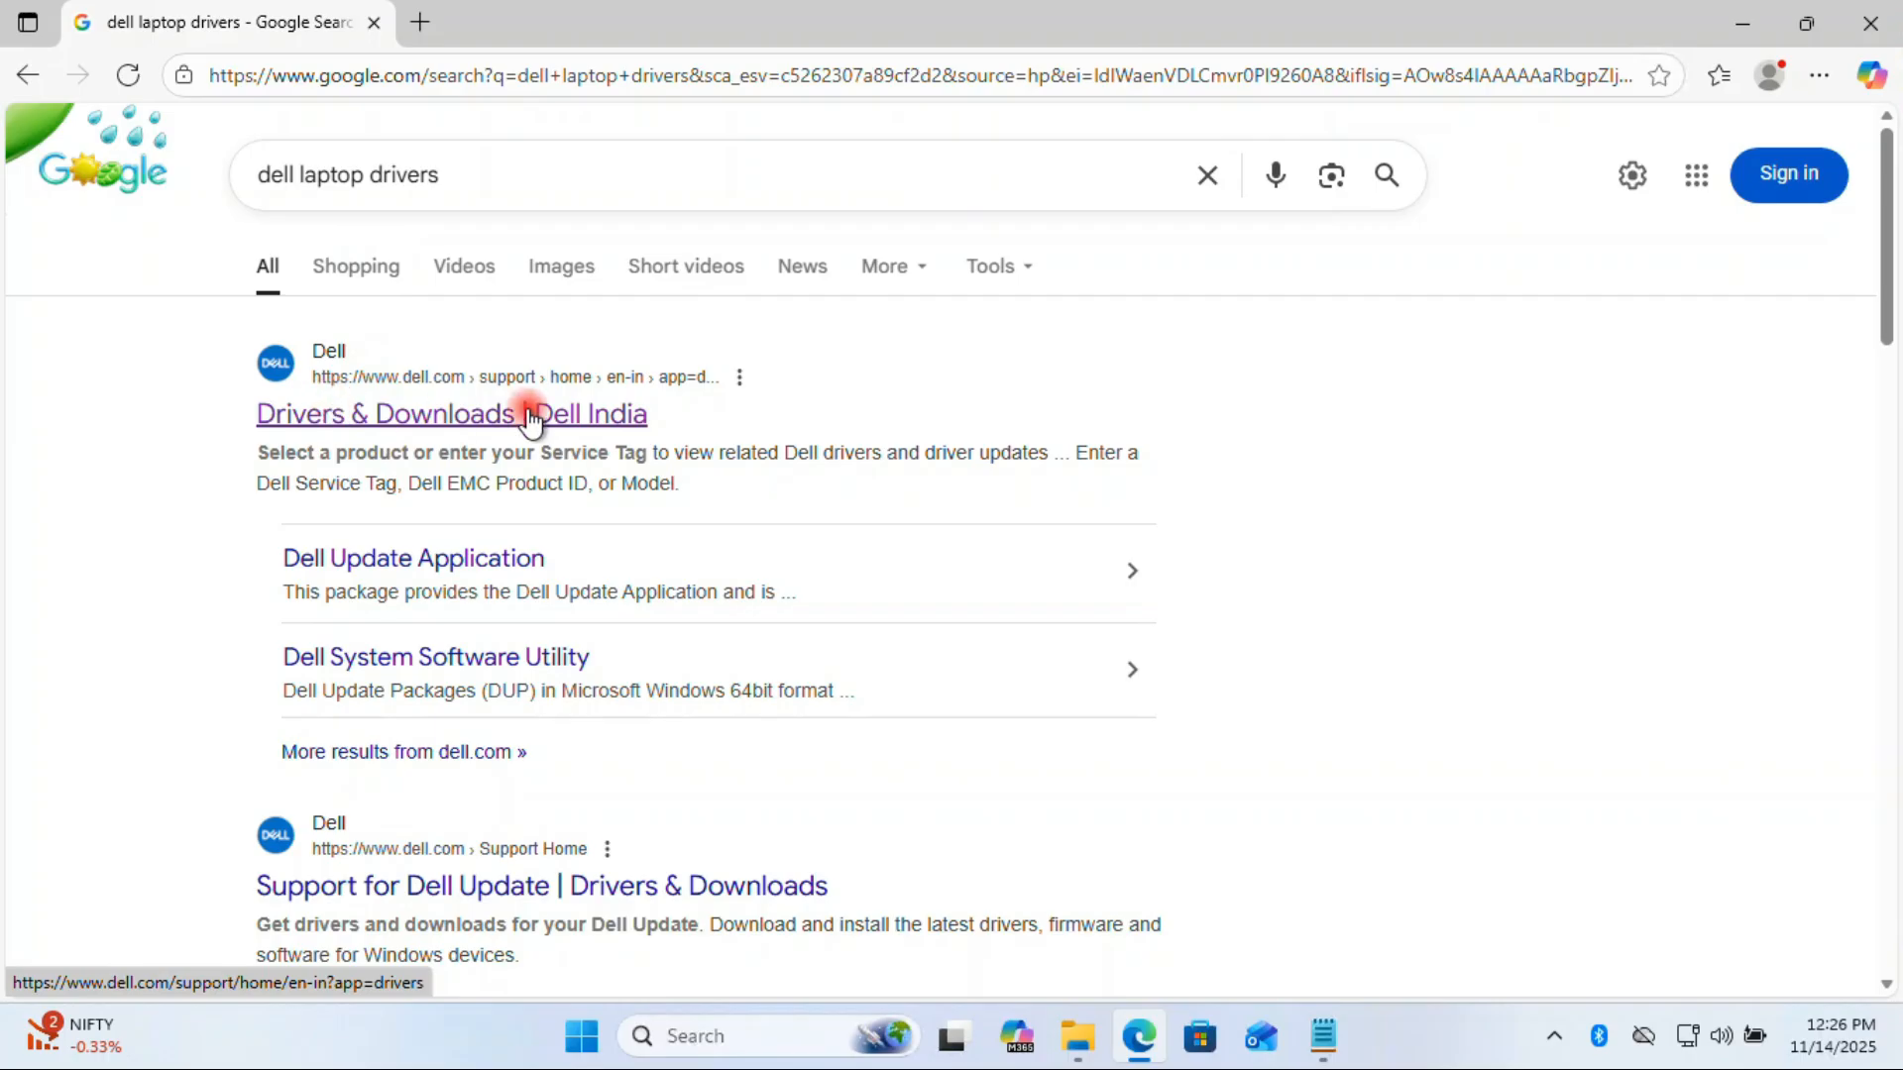
pyautogui.click(441, 417)
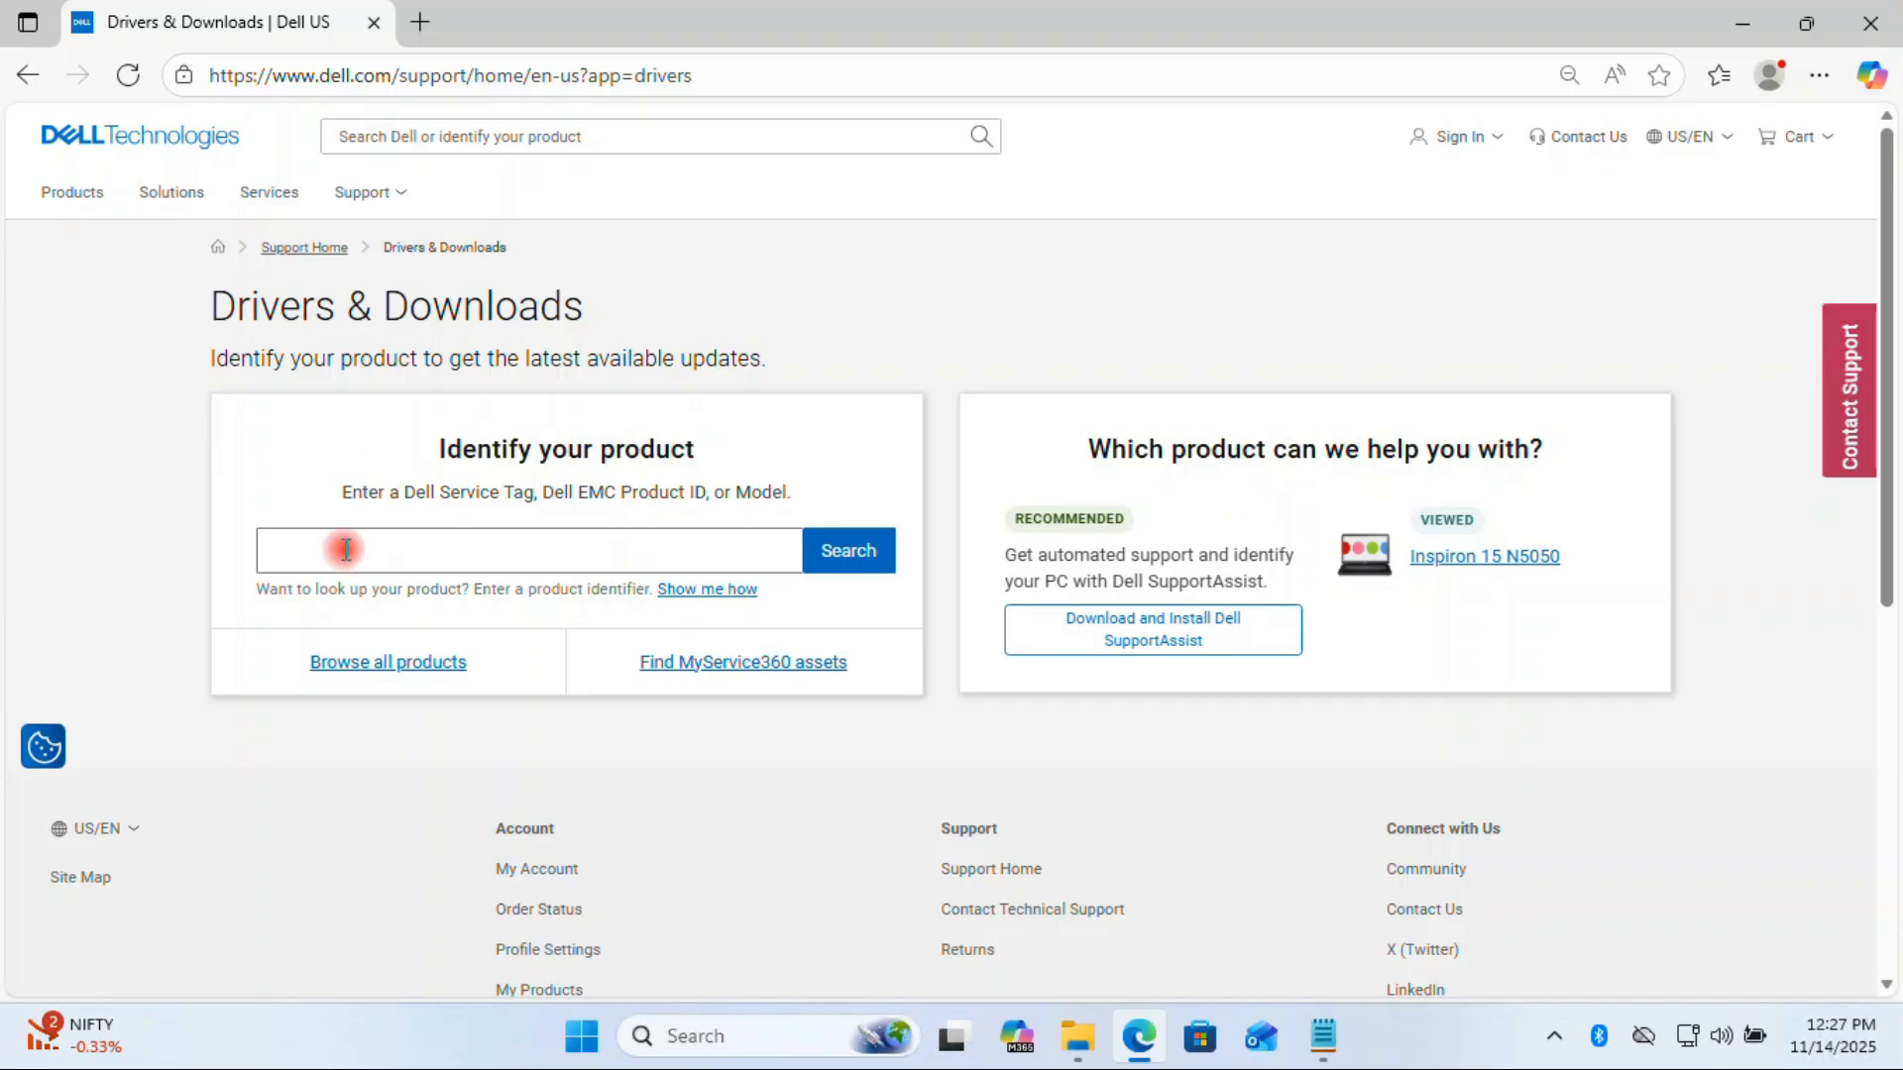
pyautogui.moveTo(345, 493)
pyautogui.mouseDown()
pyautogui.moveTo(749, 500)
pyautogui.moveTo(347, 499)
pyautogui.mouseUp()
pyautogui.click(553, 495)
pyautogui.click(422, 781)
# Step: Open System Information through the Run dialog with the command msinfo32
pyautogui.rightClick(570, 1038)
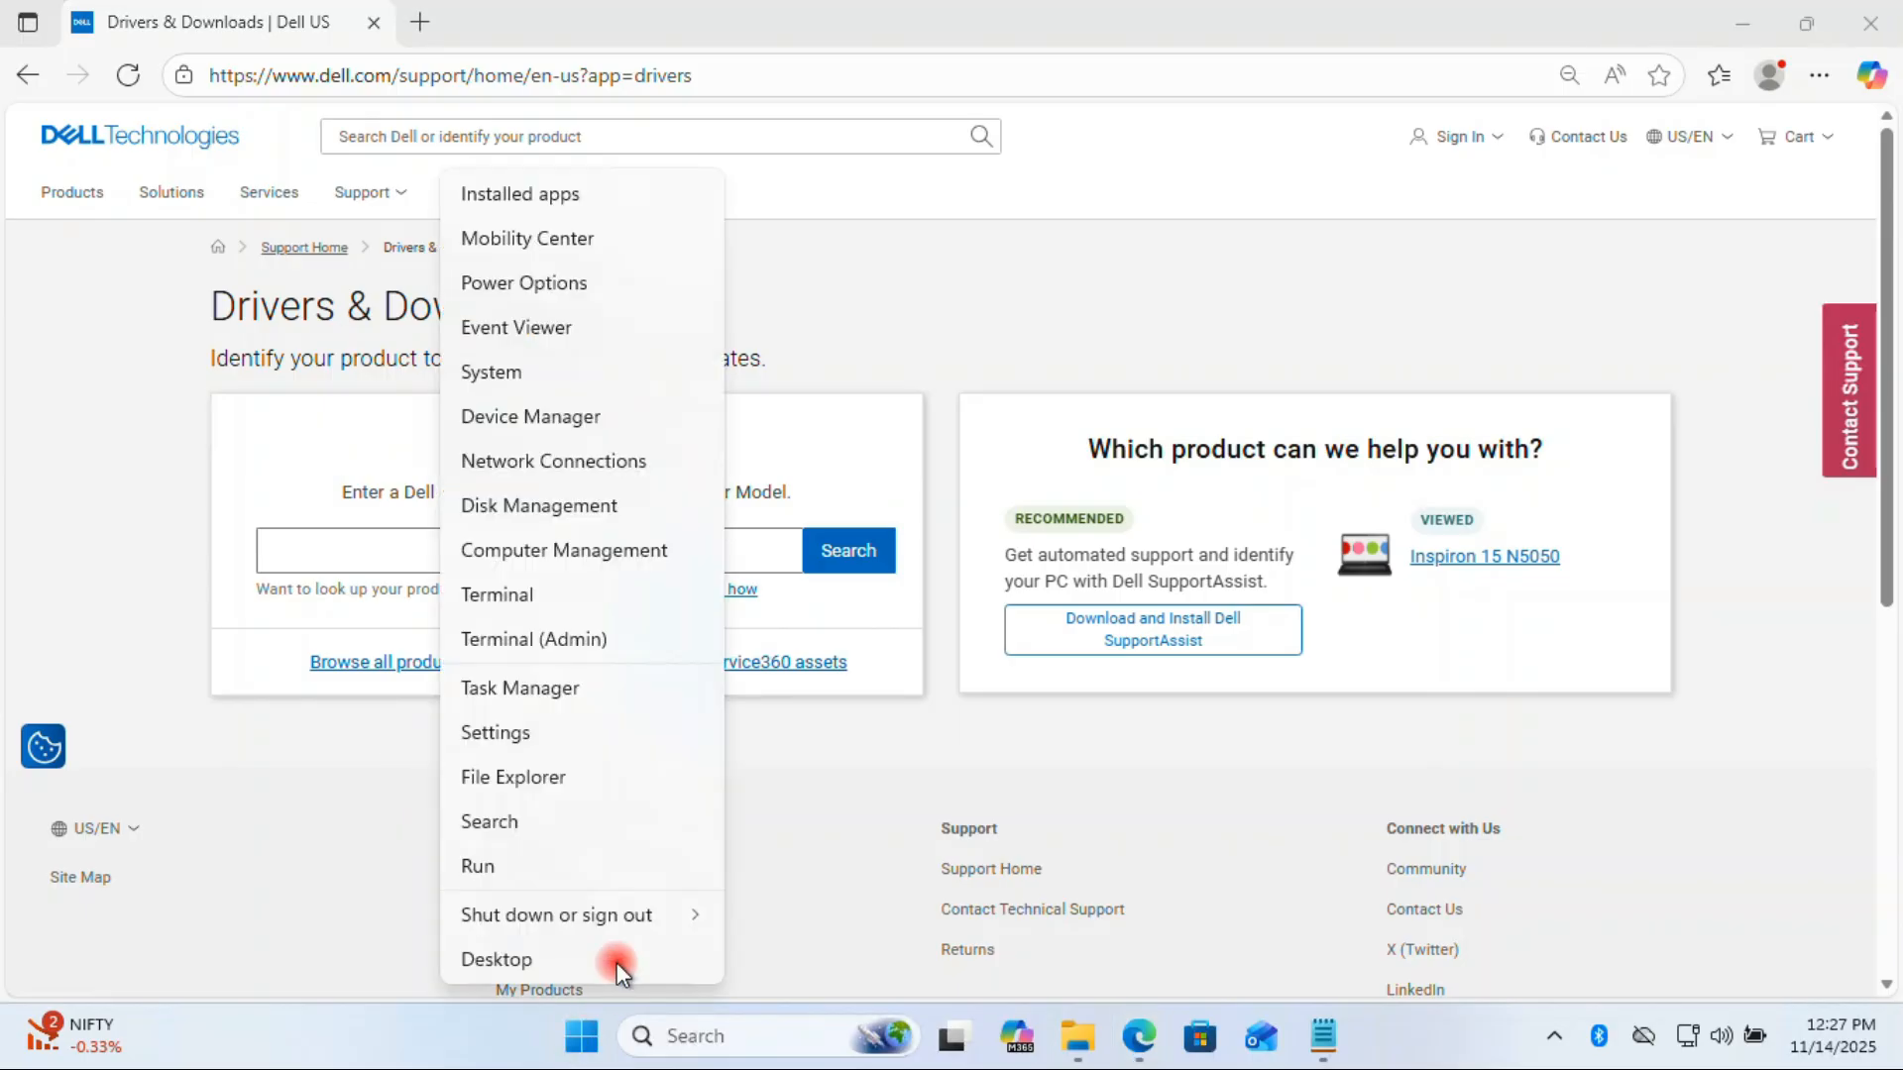
pyautogui.click(479, 866)
pyautogui.write('m')
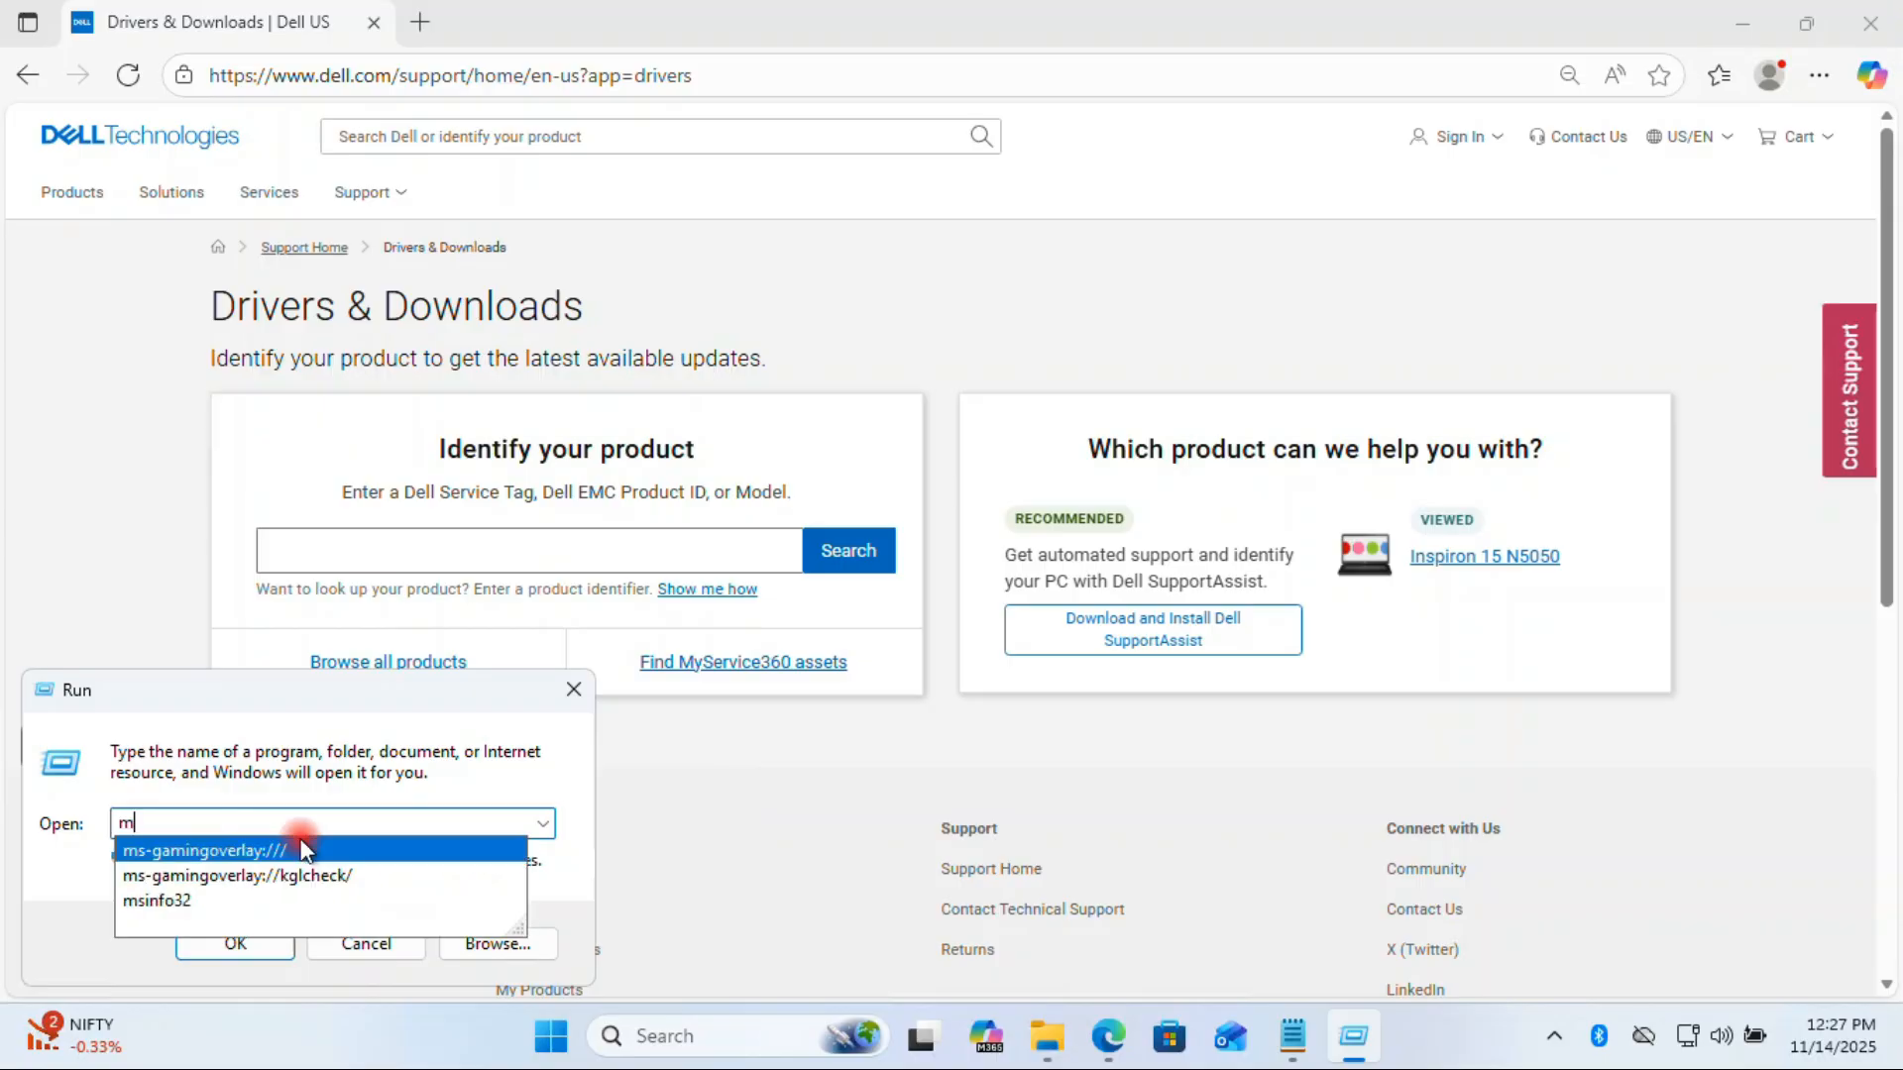
pyautogui.write('sin')
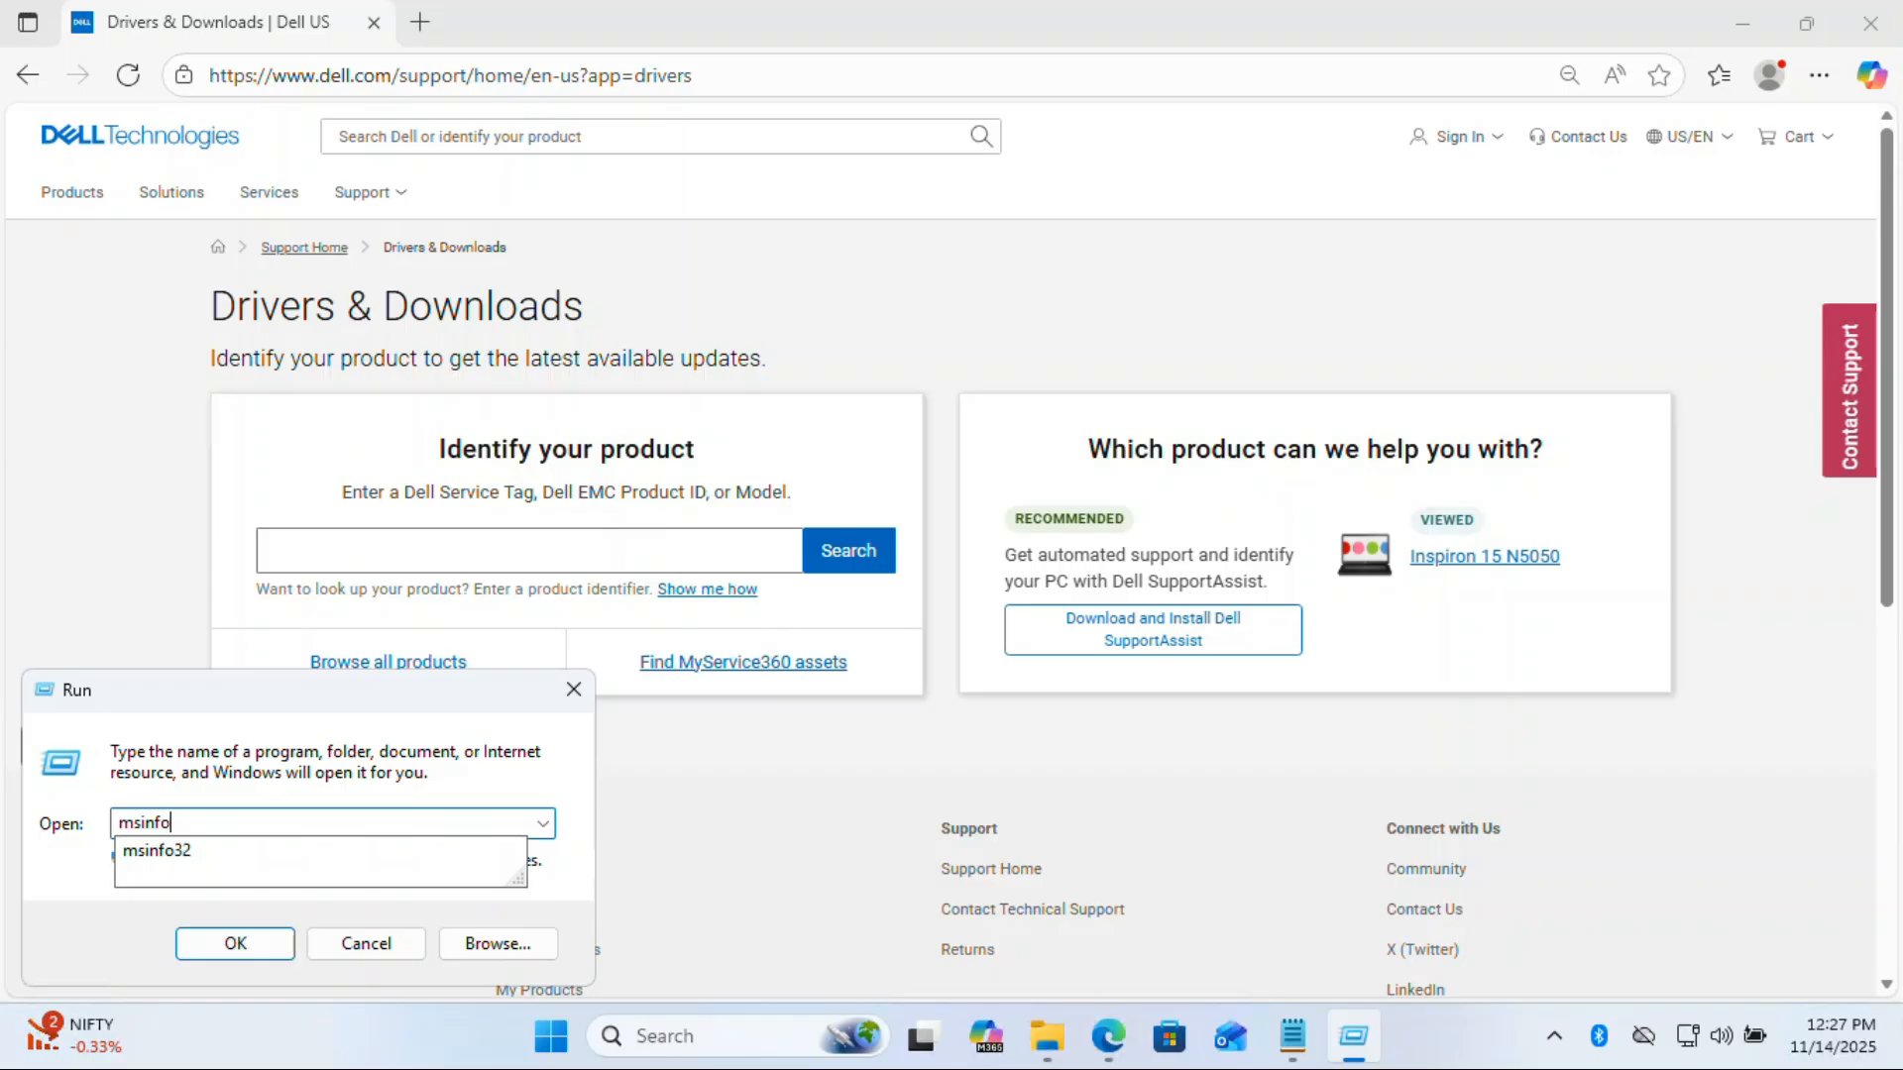
pyautogui.write('fo')
pyautogui.click(242, 850)
pyautogui.click(273, 947)
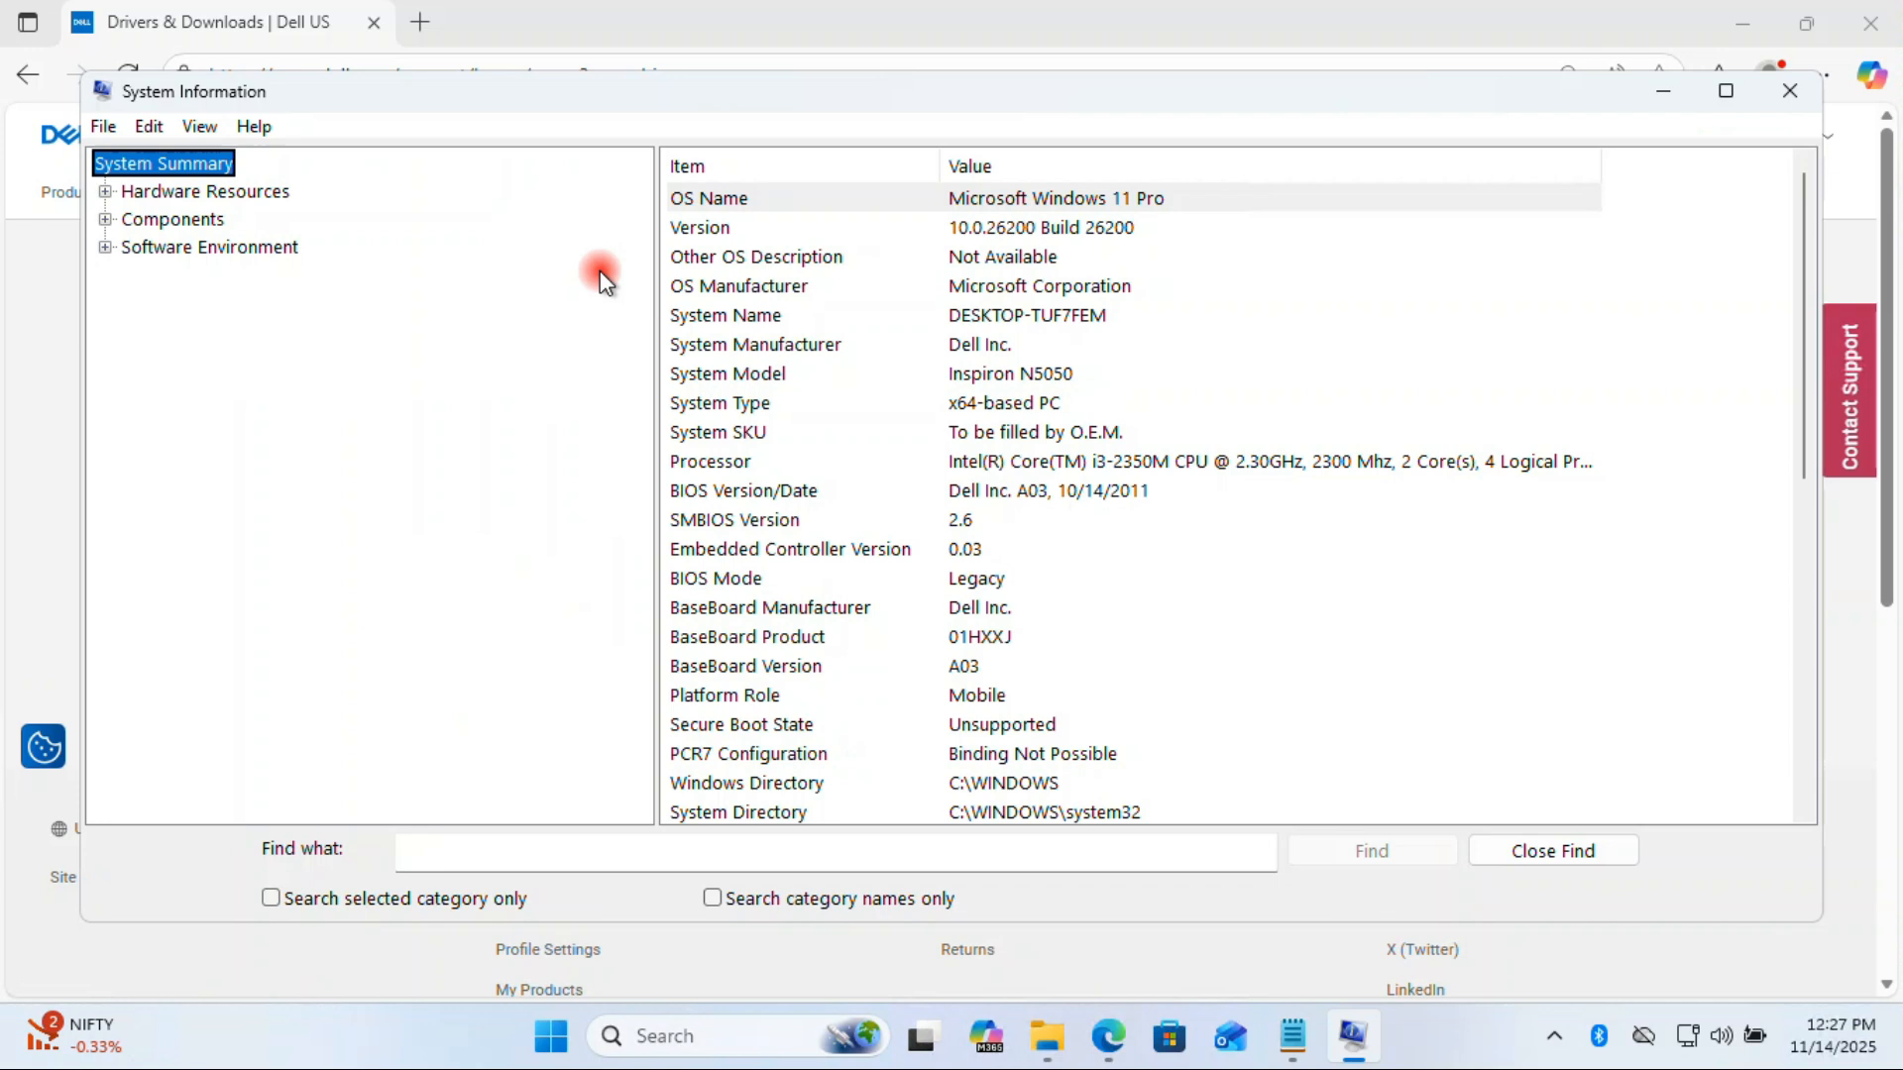
# Step: Check the System Model in System Information, and choose Inspiron 15 N5050 as the product on the Dell page
pyautogui.click(671, 199)
pyautogui.moveTo(640, 92); pyautogui.dragTo(708, 331)
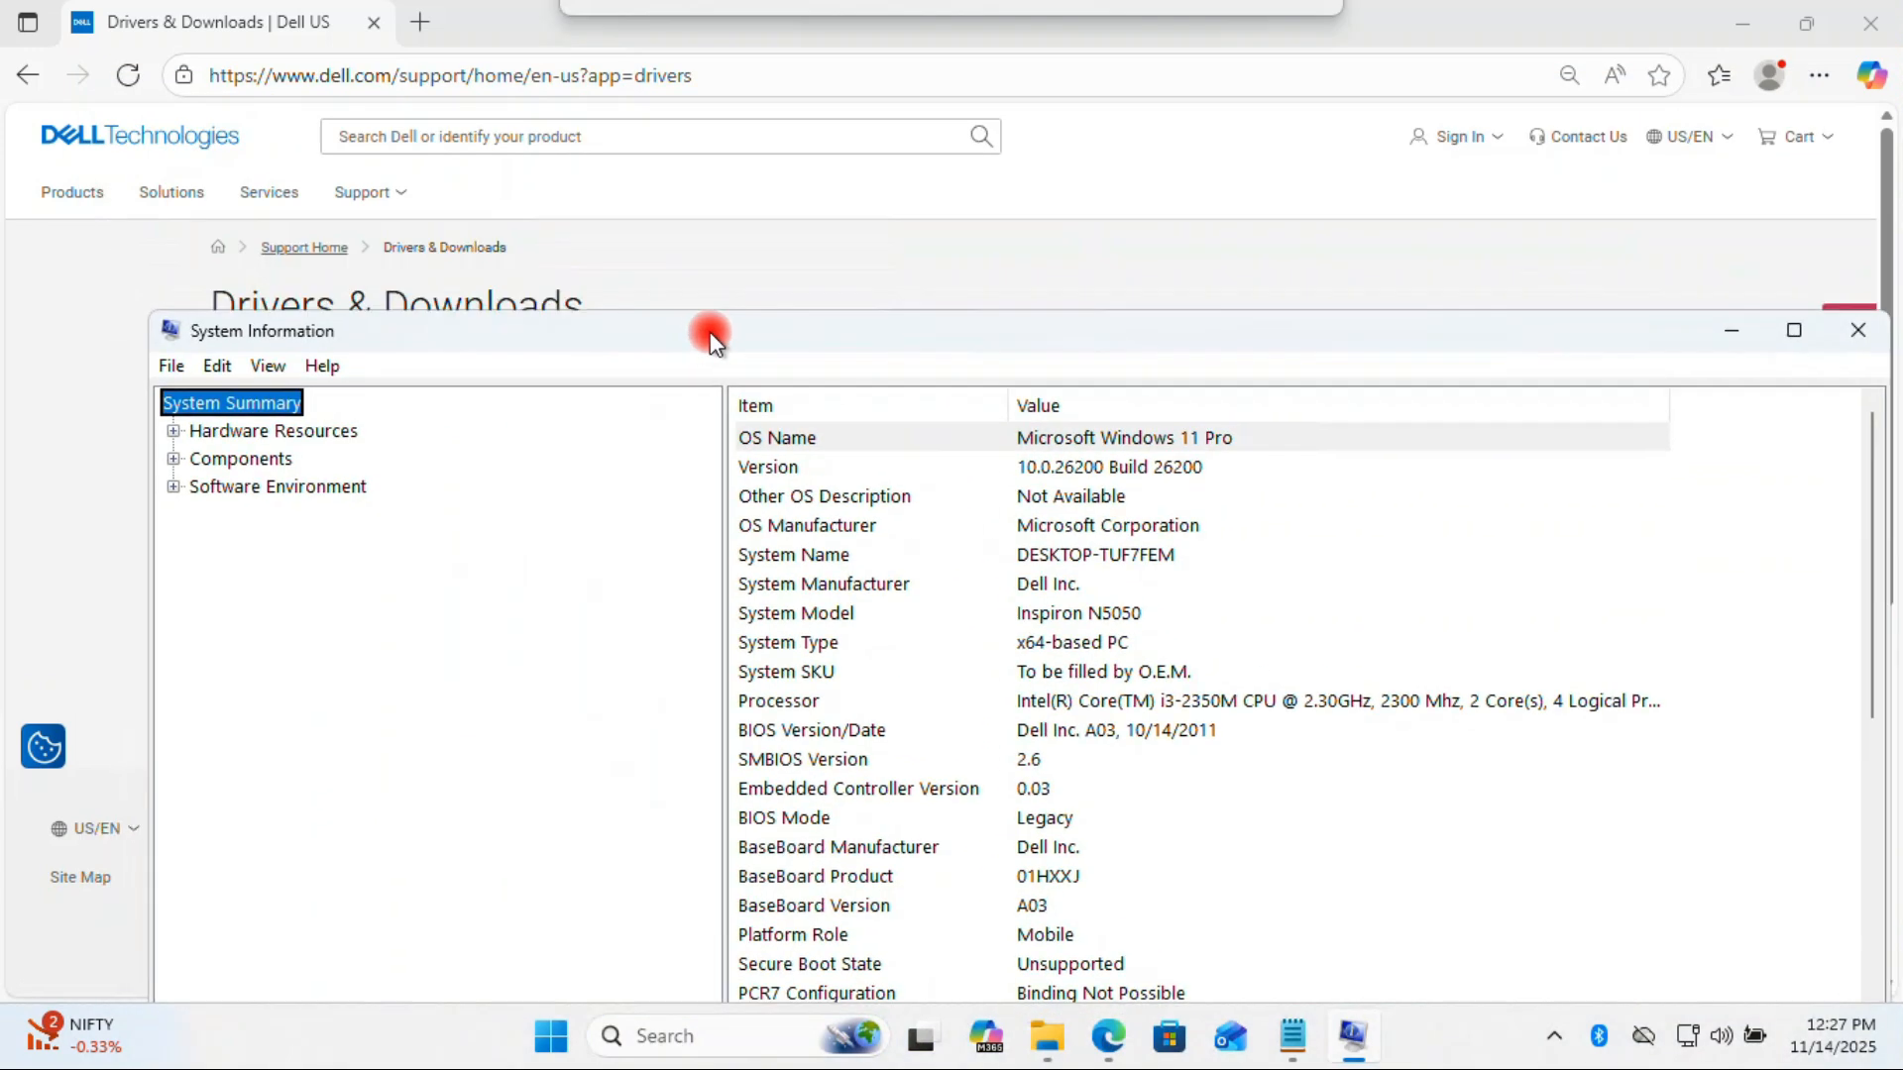
pyautogui.click(788, 609)
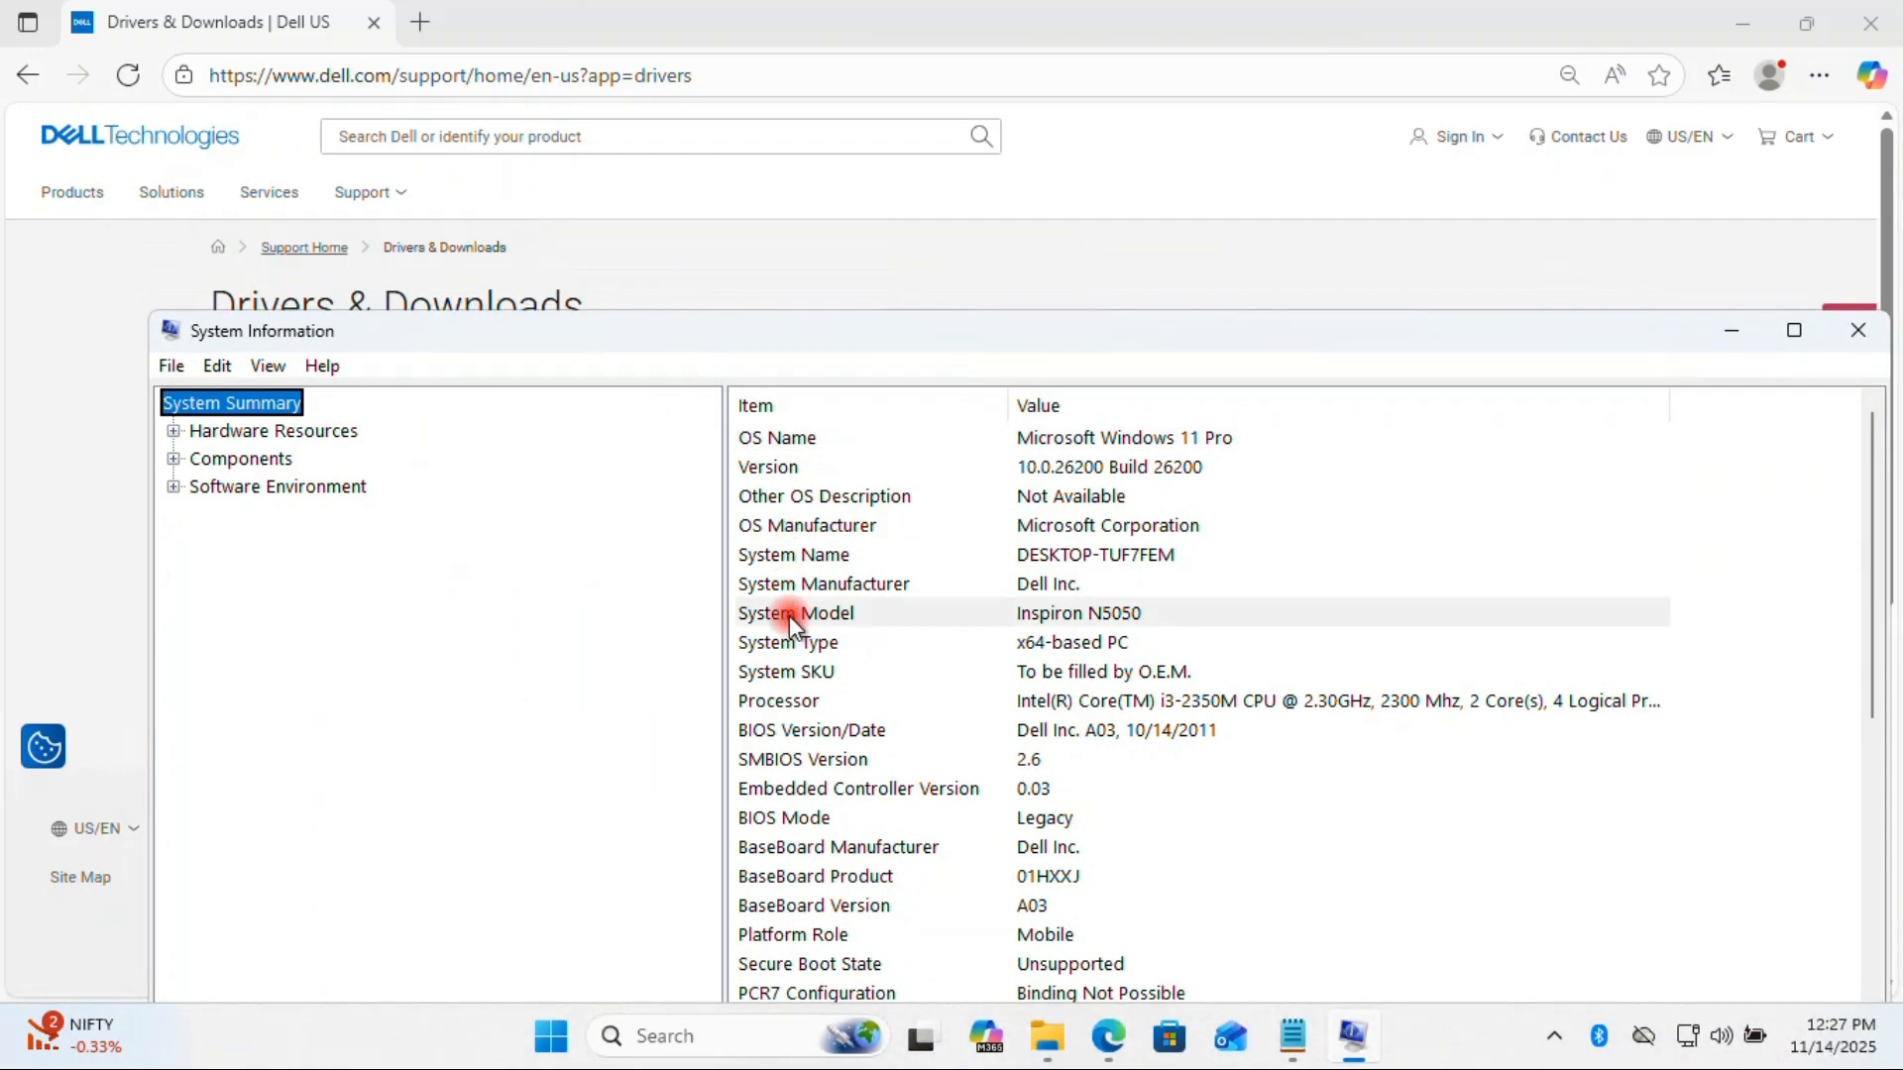
pyautogui.moveTo(1257, 342); pyautogui.dragTo(1137, 639)
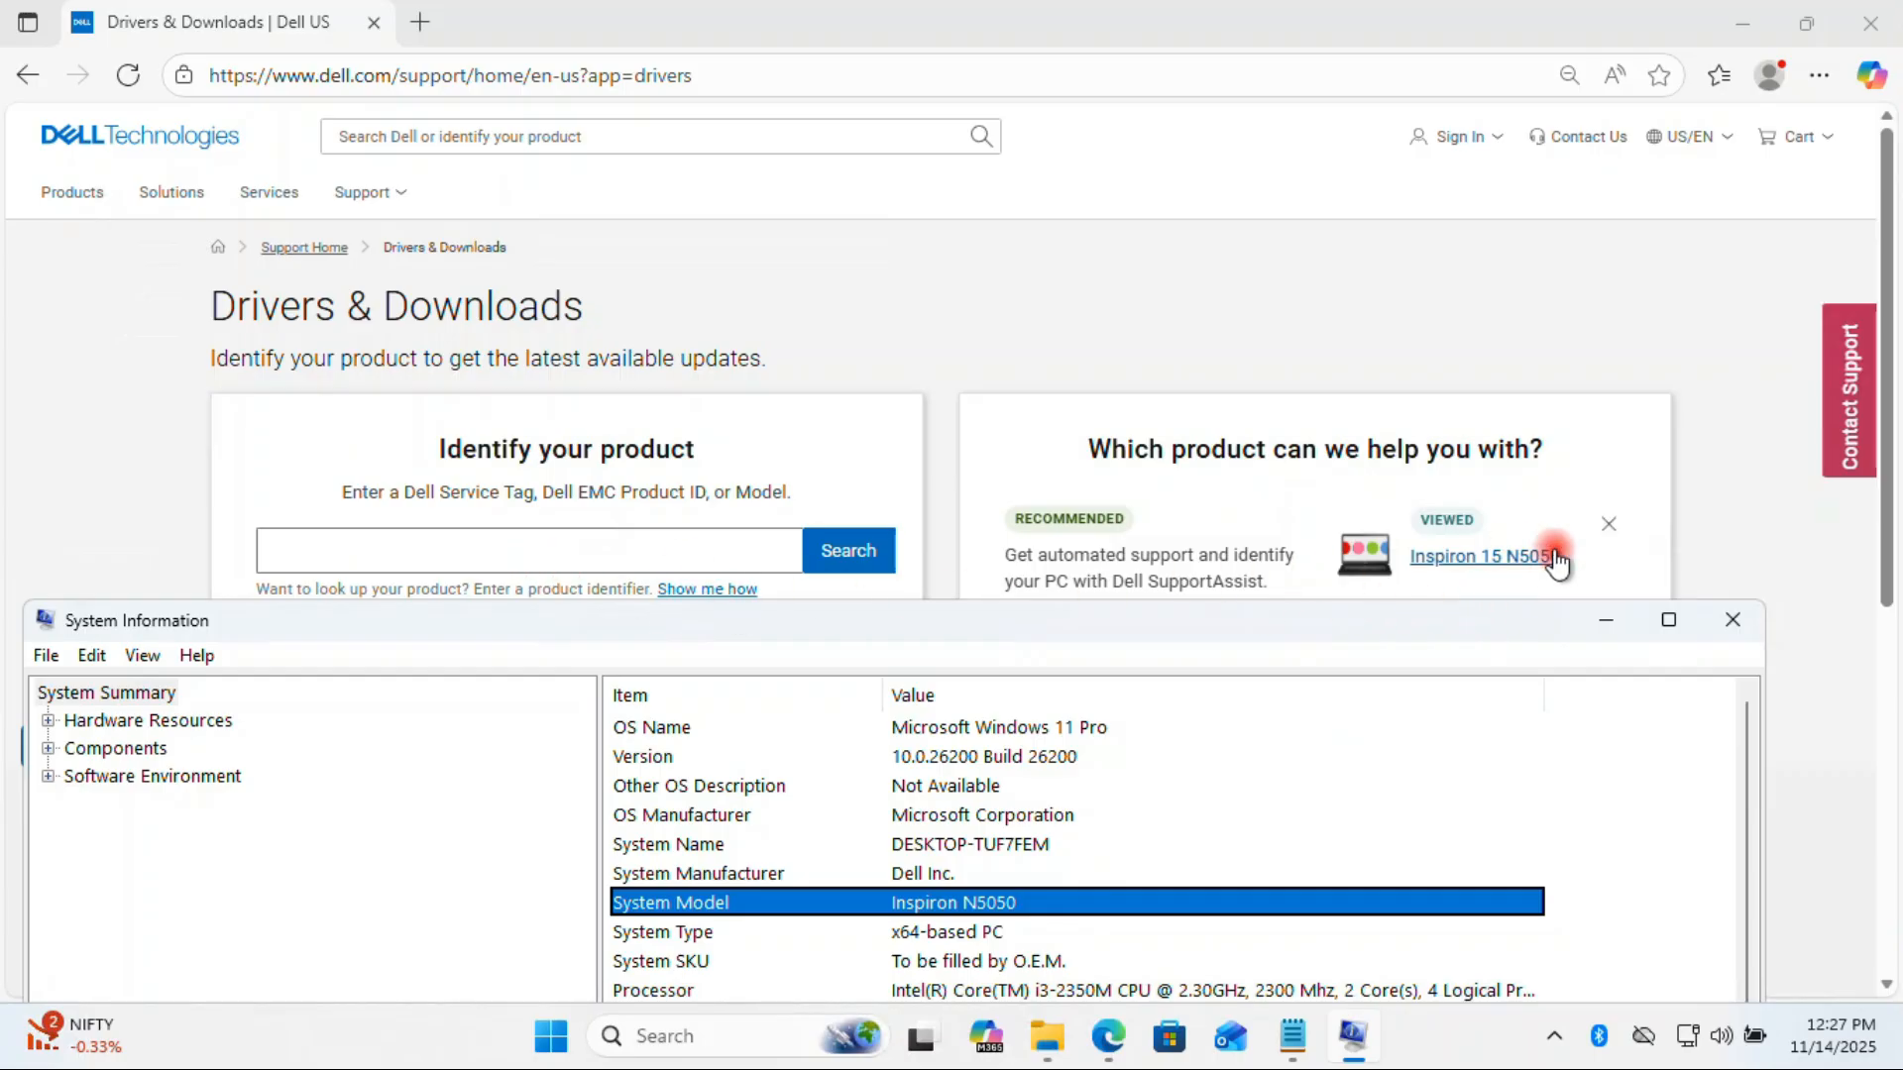
pyautogui.click(488, 553)
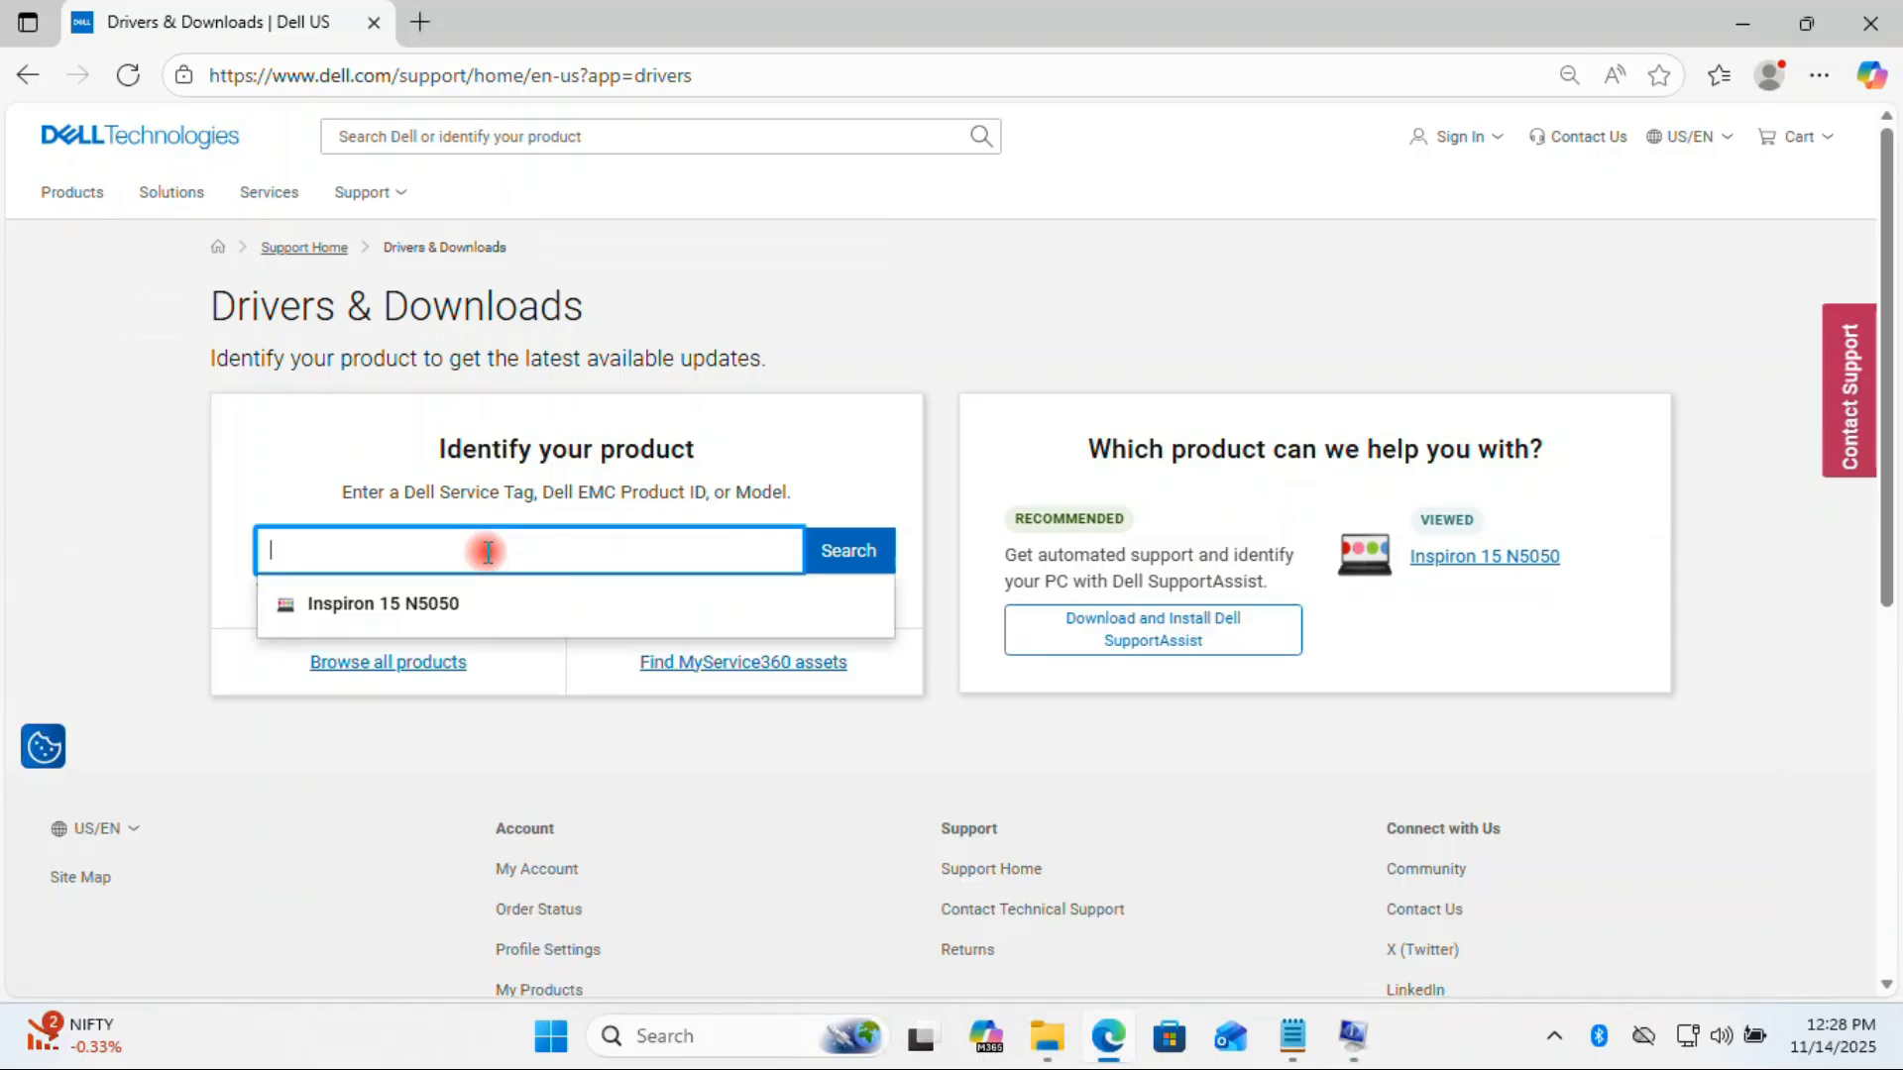
pyautogui.click(434, 609)
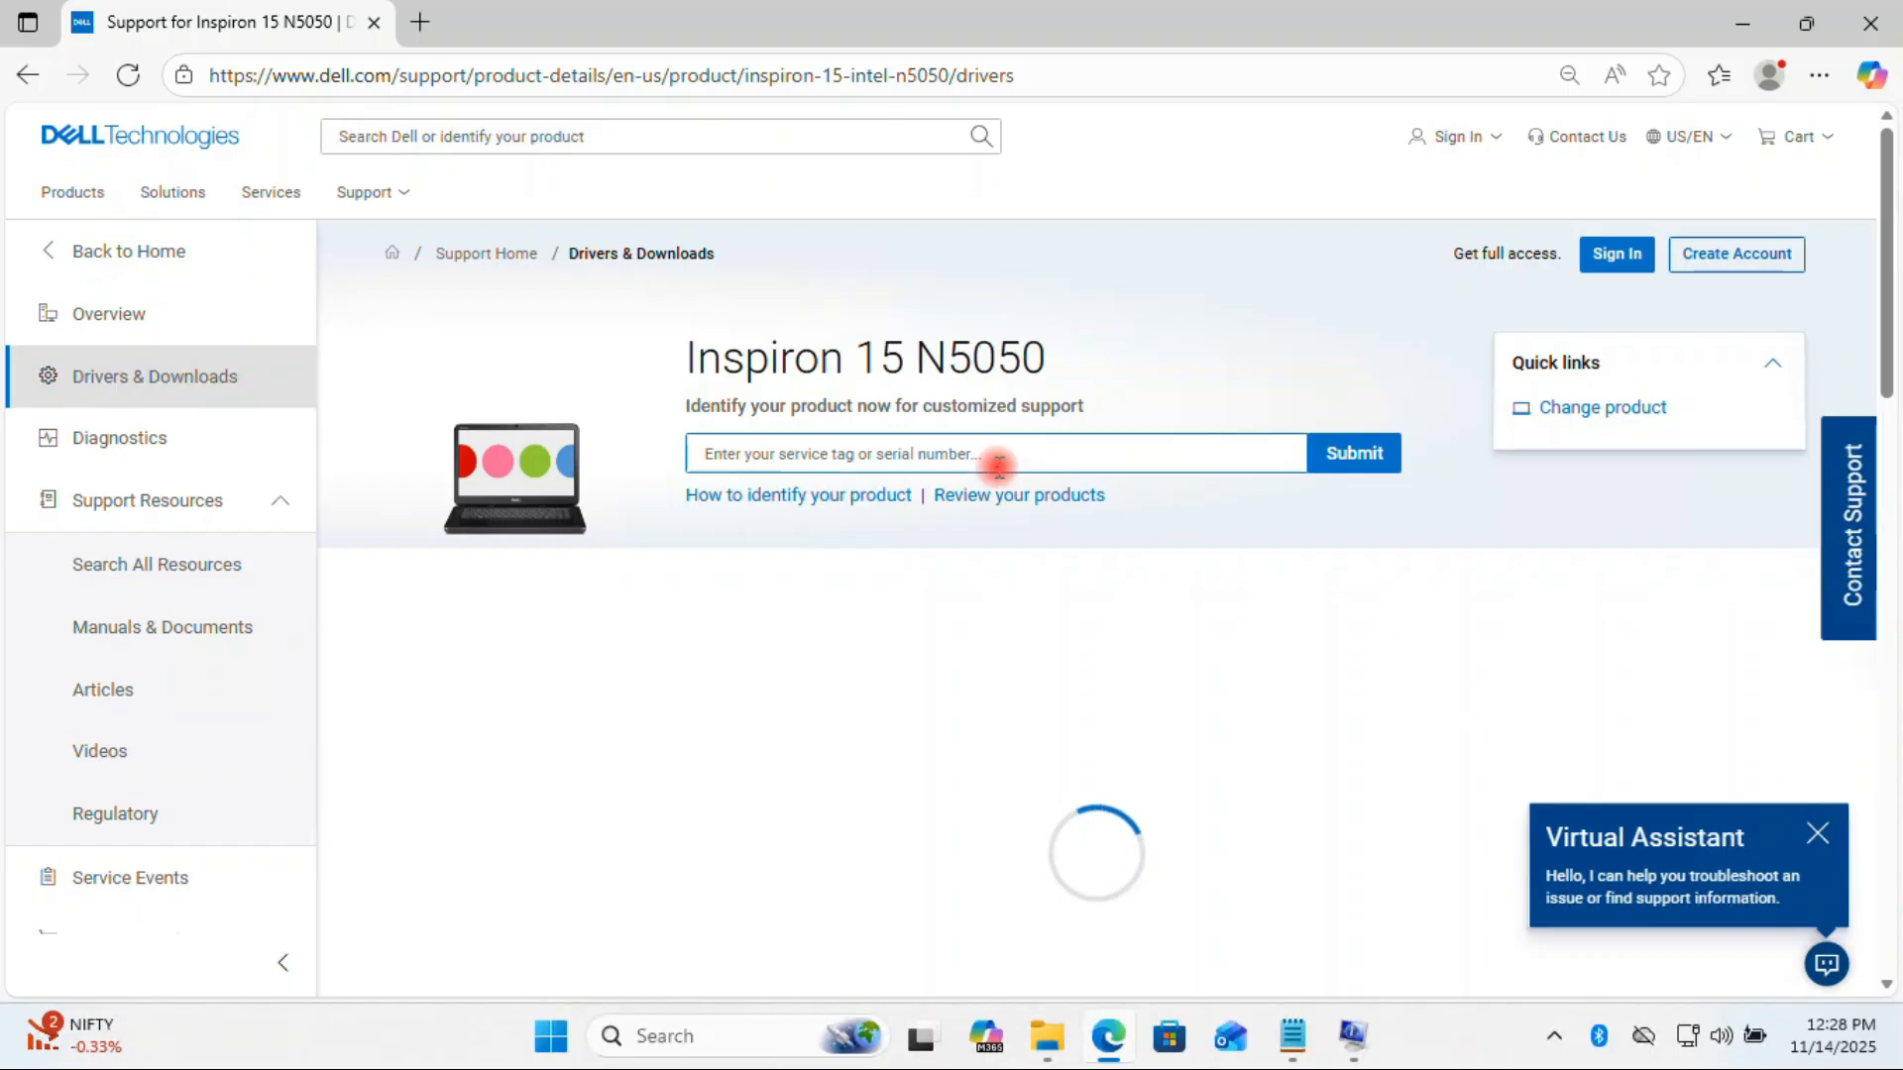
# Step: Select the Dell Wireless 1701 WiFi+ Bluetooth Driver for download in the driver list and expand its details
pyautogui.scroll(-3, 1048, 623)
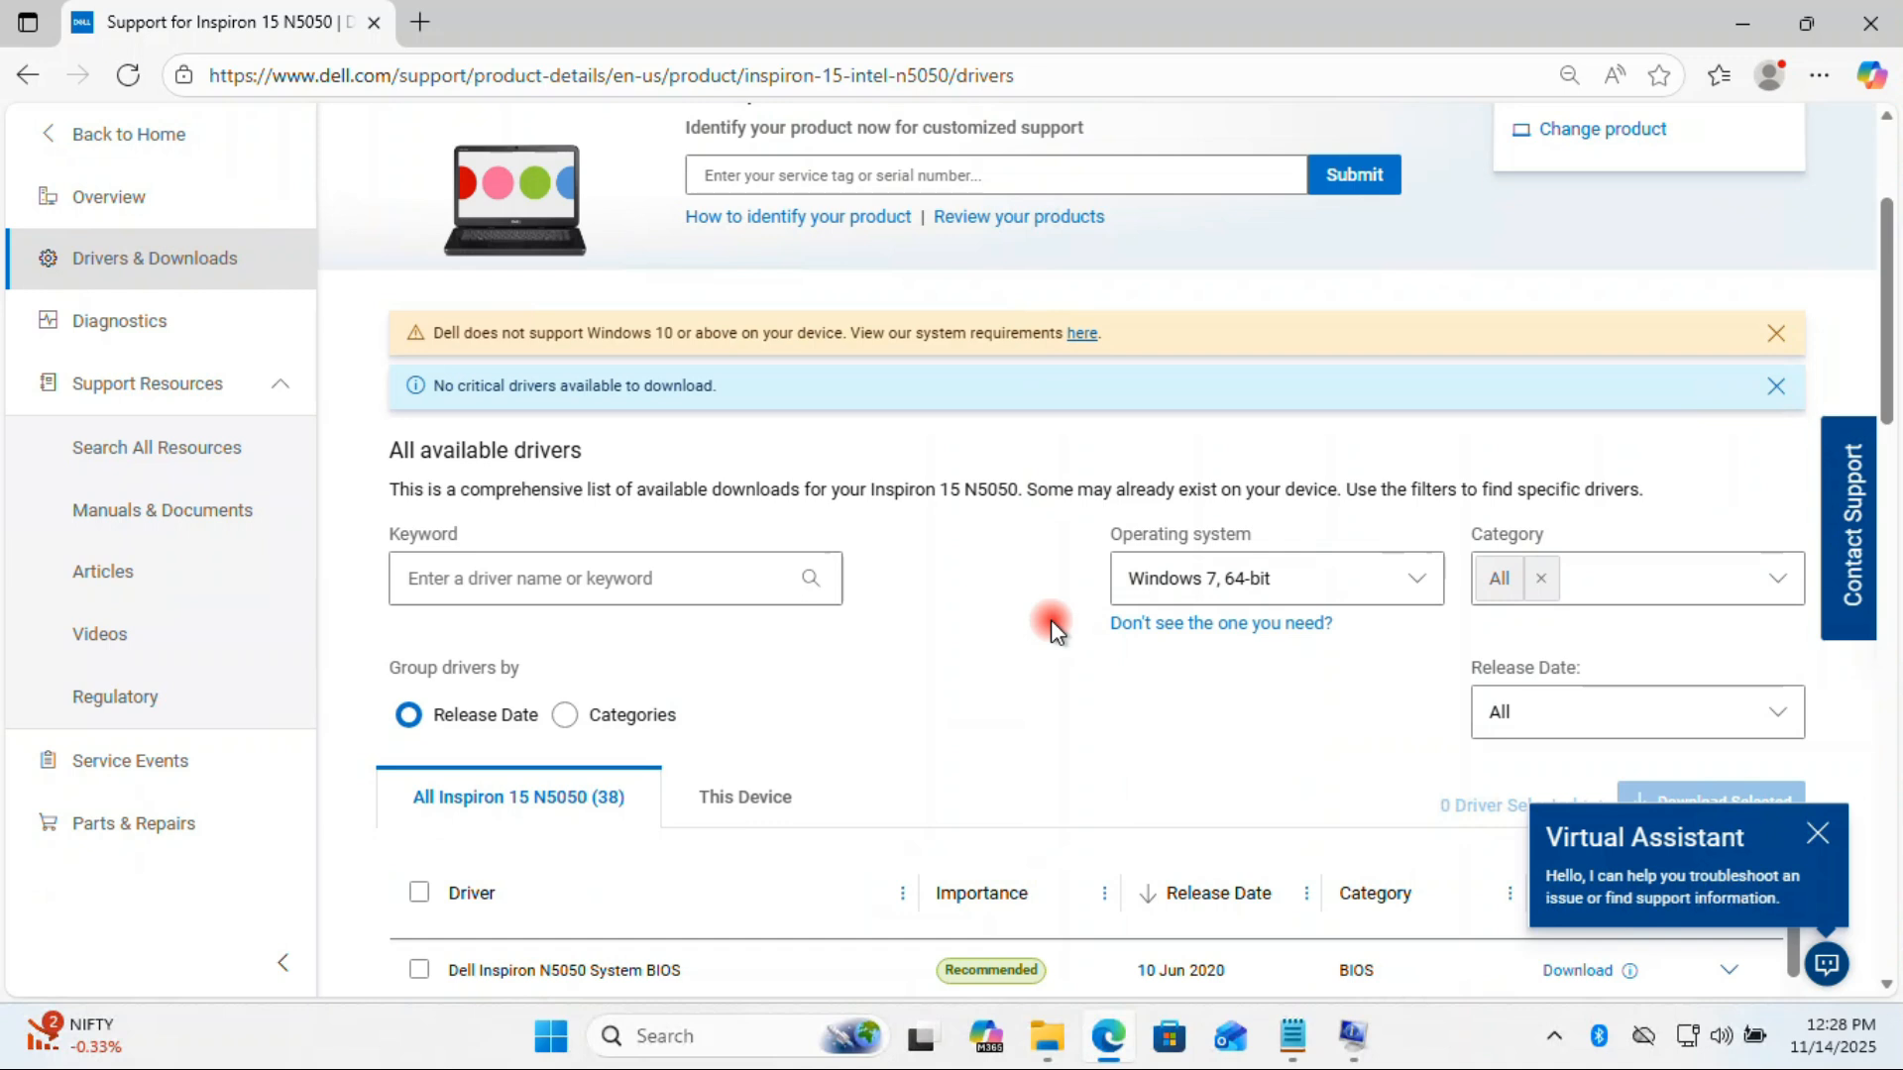
pyautogui.scroll(-3, 1051, 620)
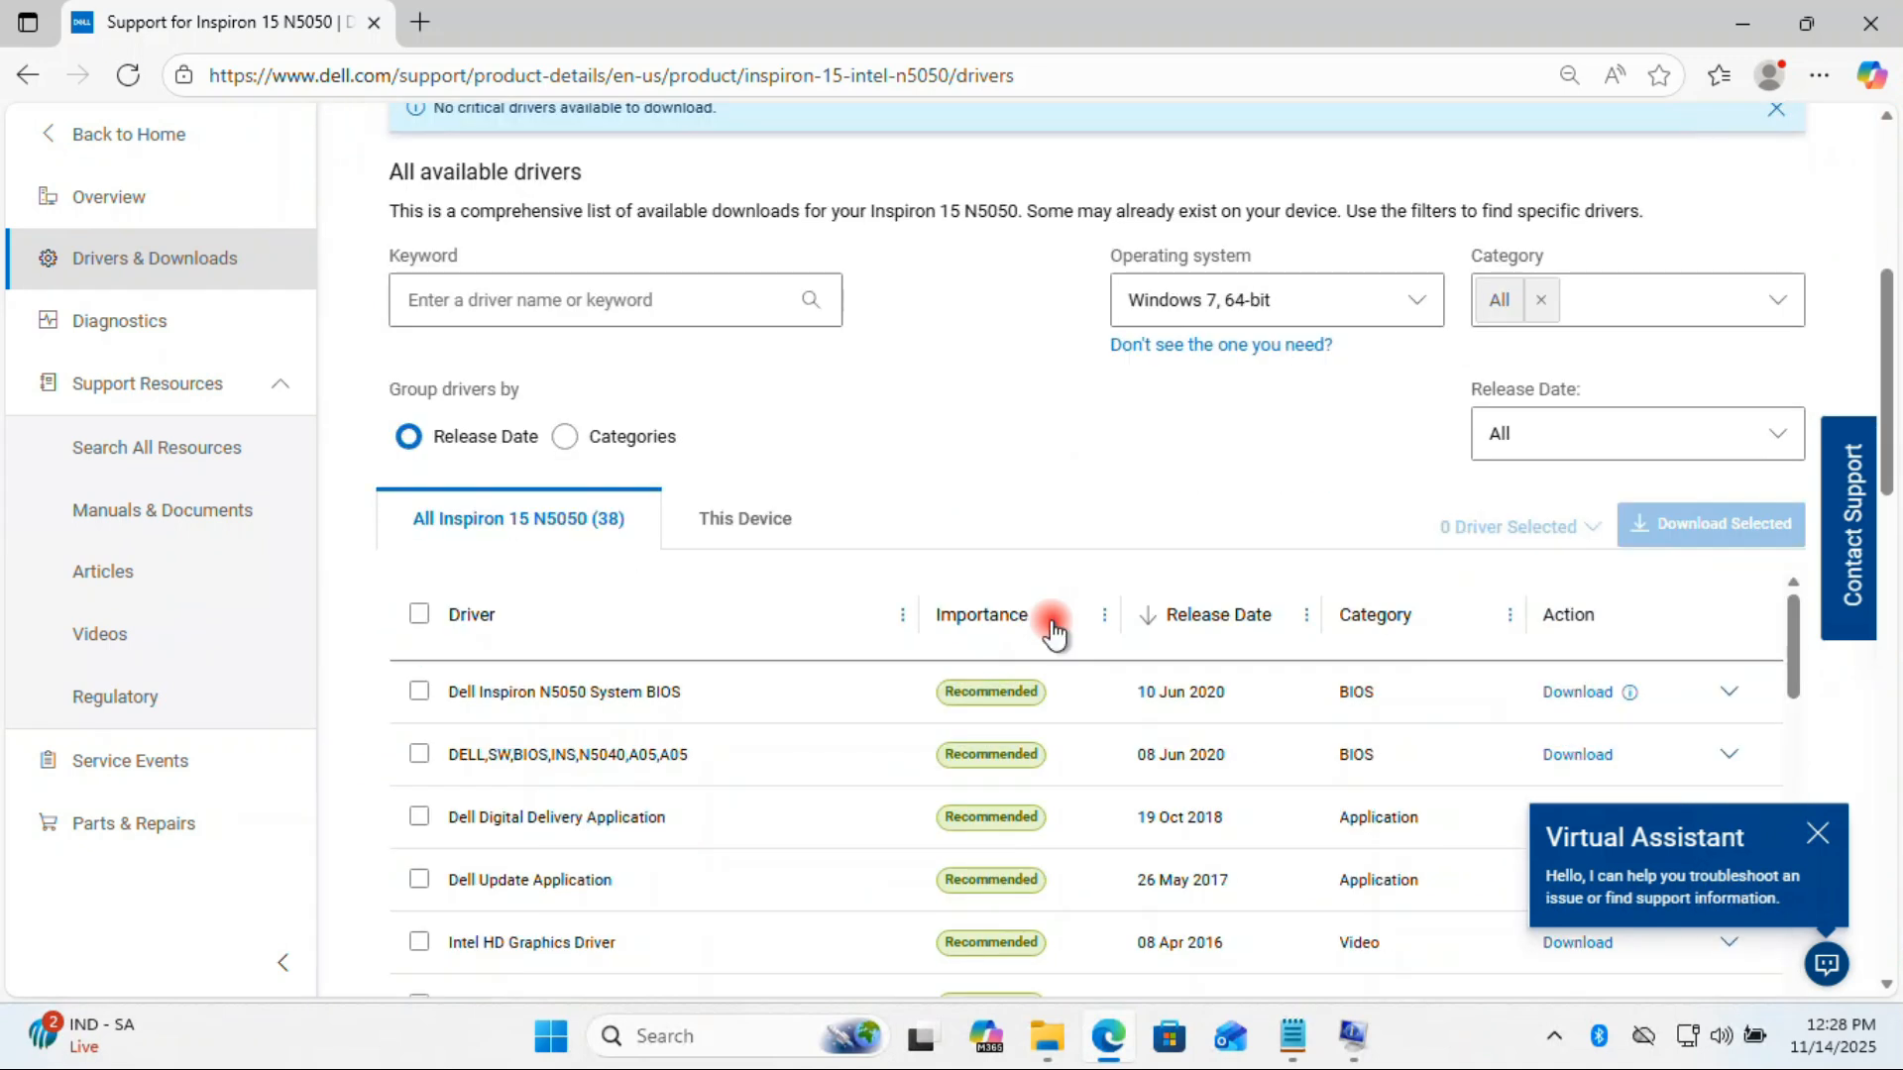
pyautogui.scroll(-5, 739, 897)
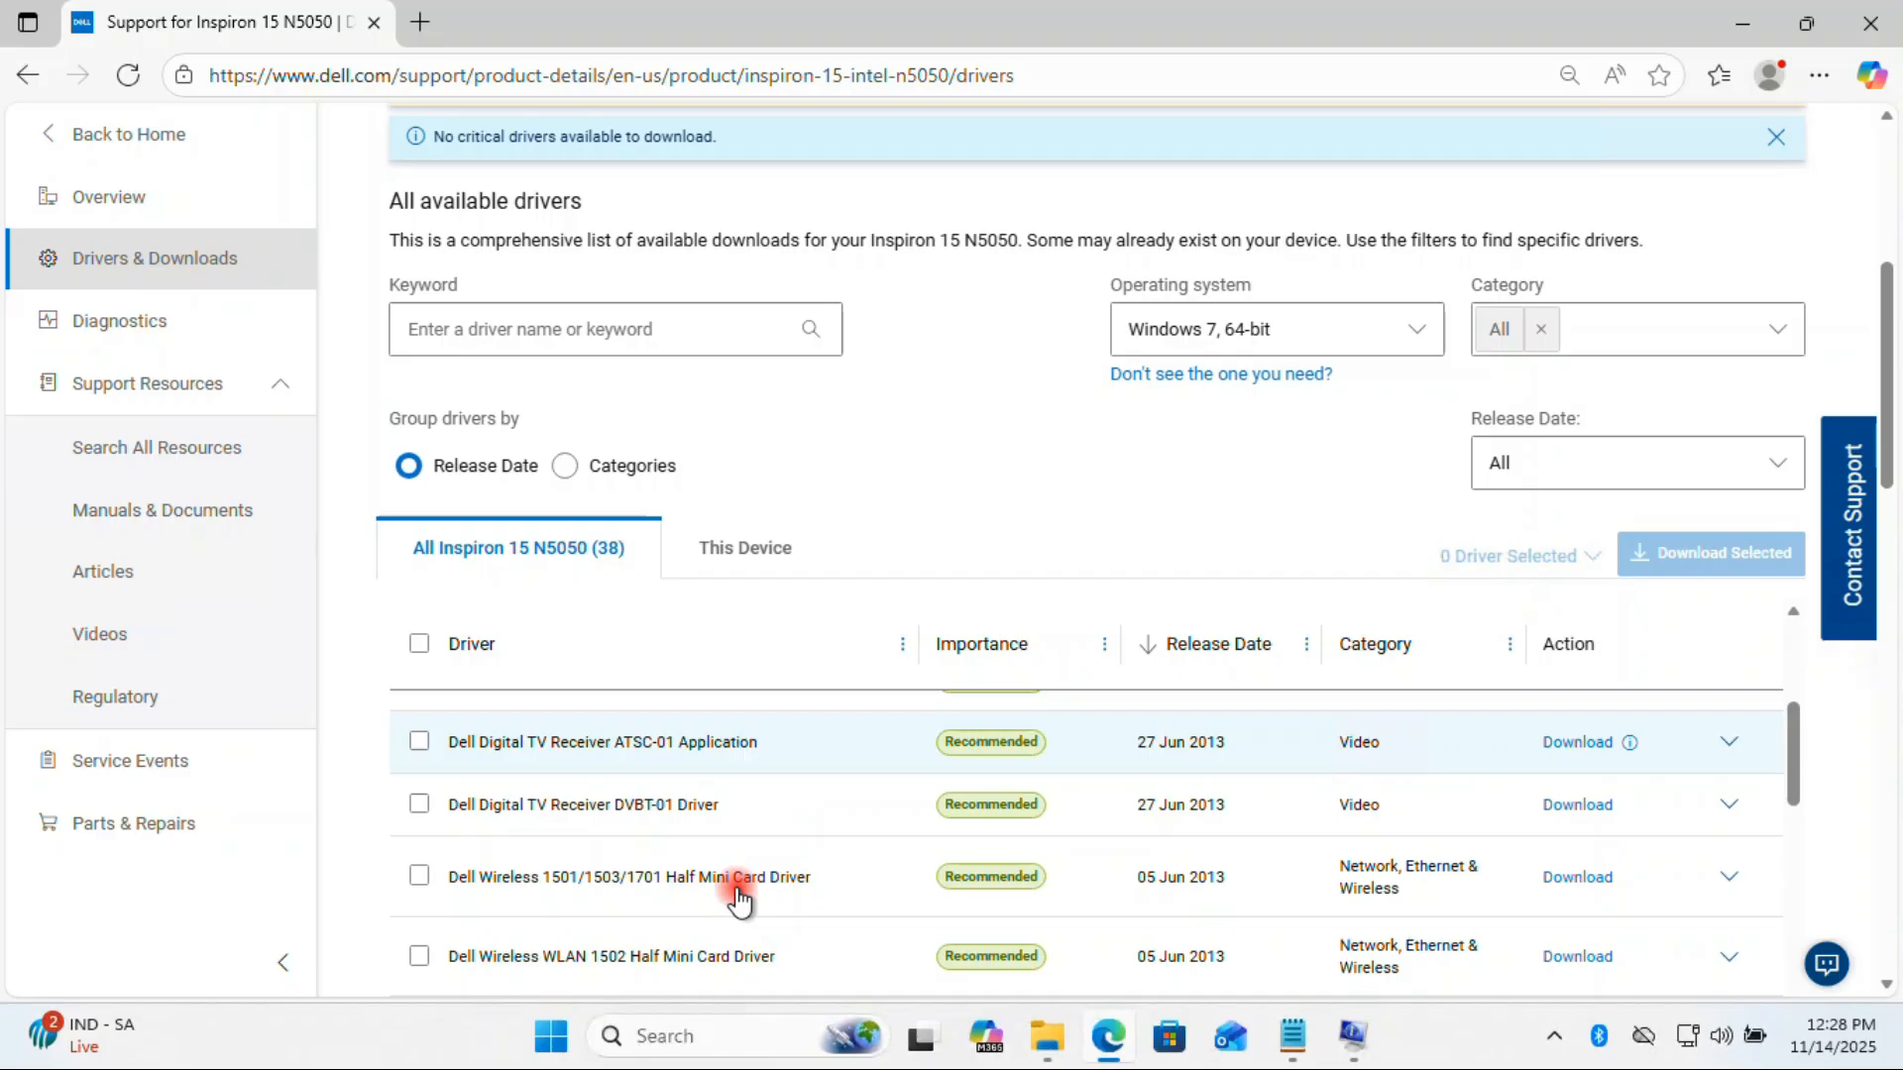
pyautogui.scroll(-2, 739, 897)
pyautogui.scroll(-2, 754, 902)
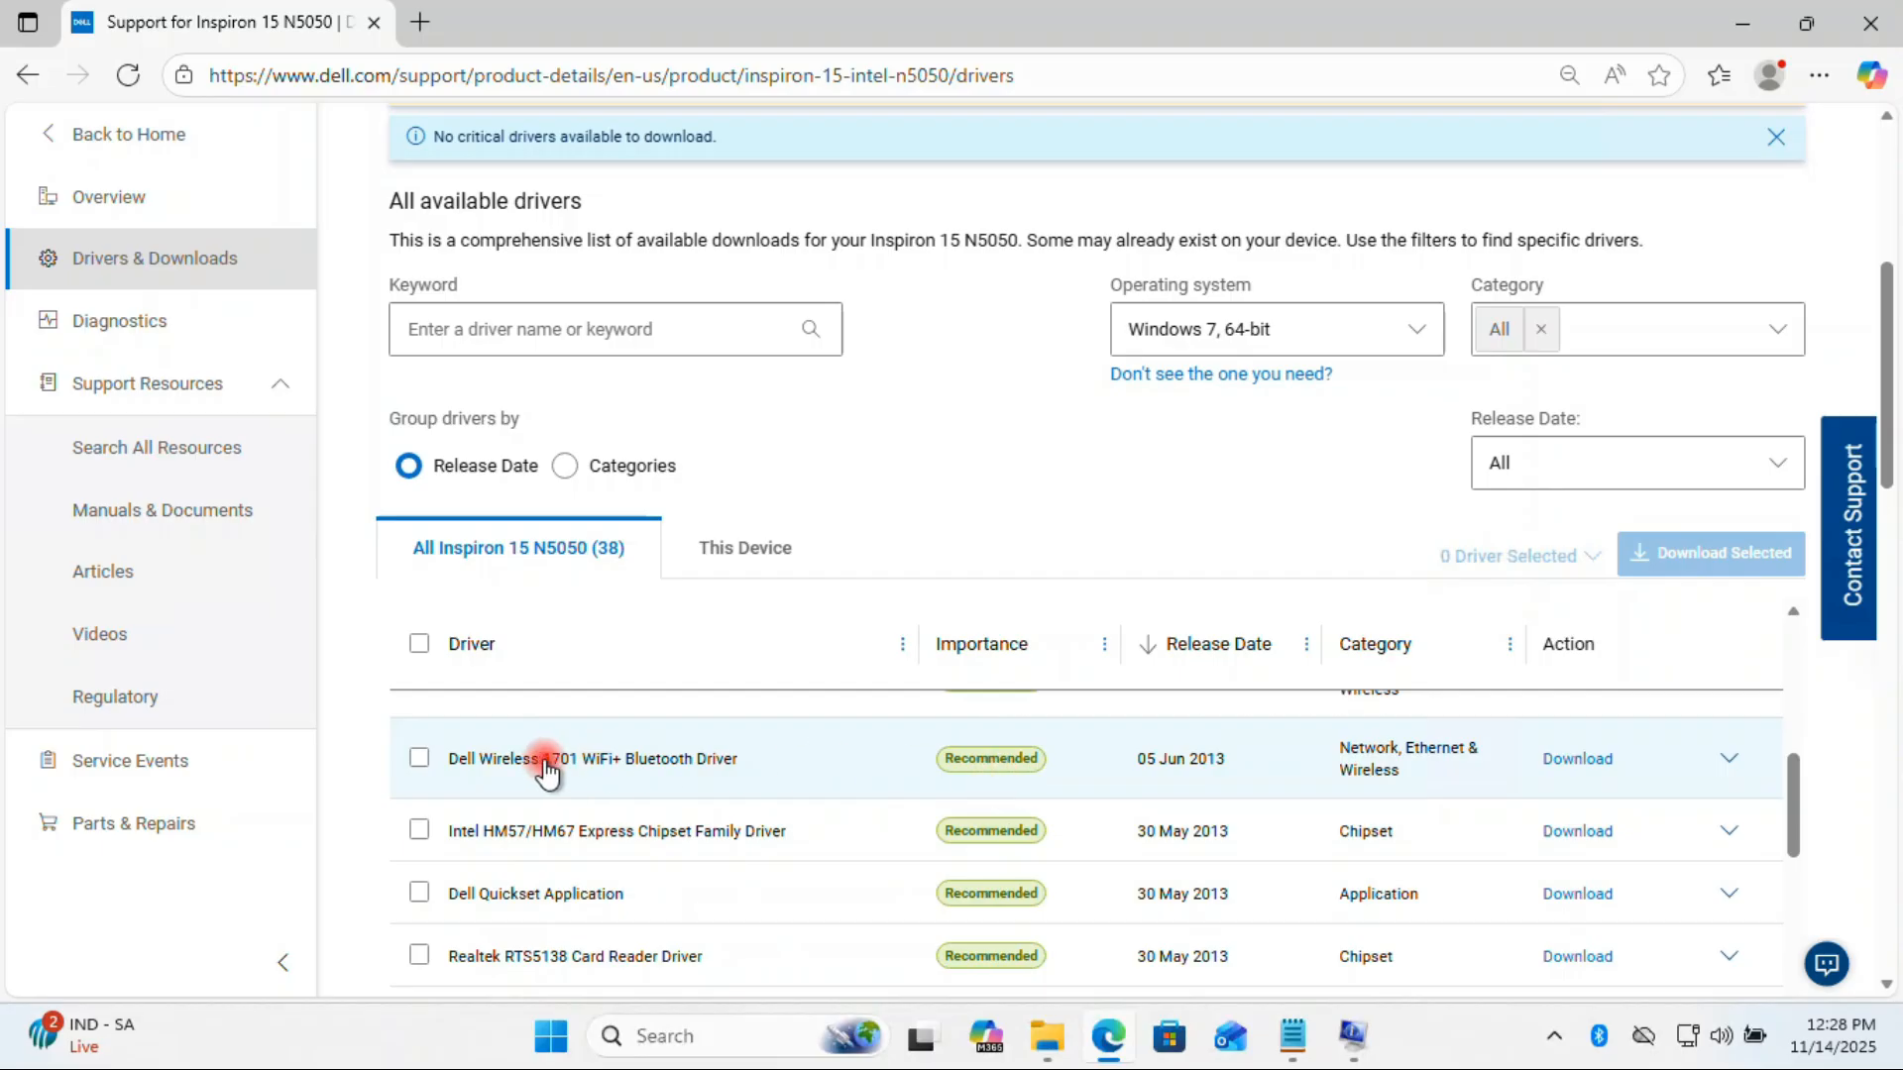
pyautogui.click(420, 760)
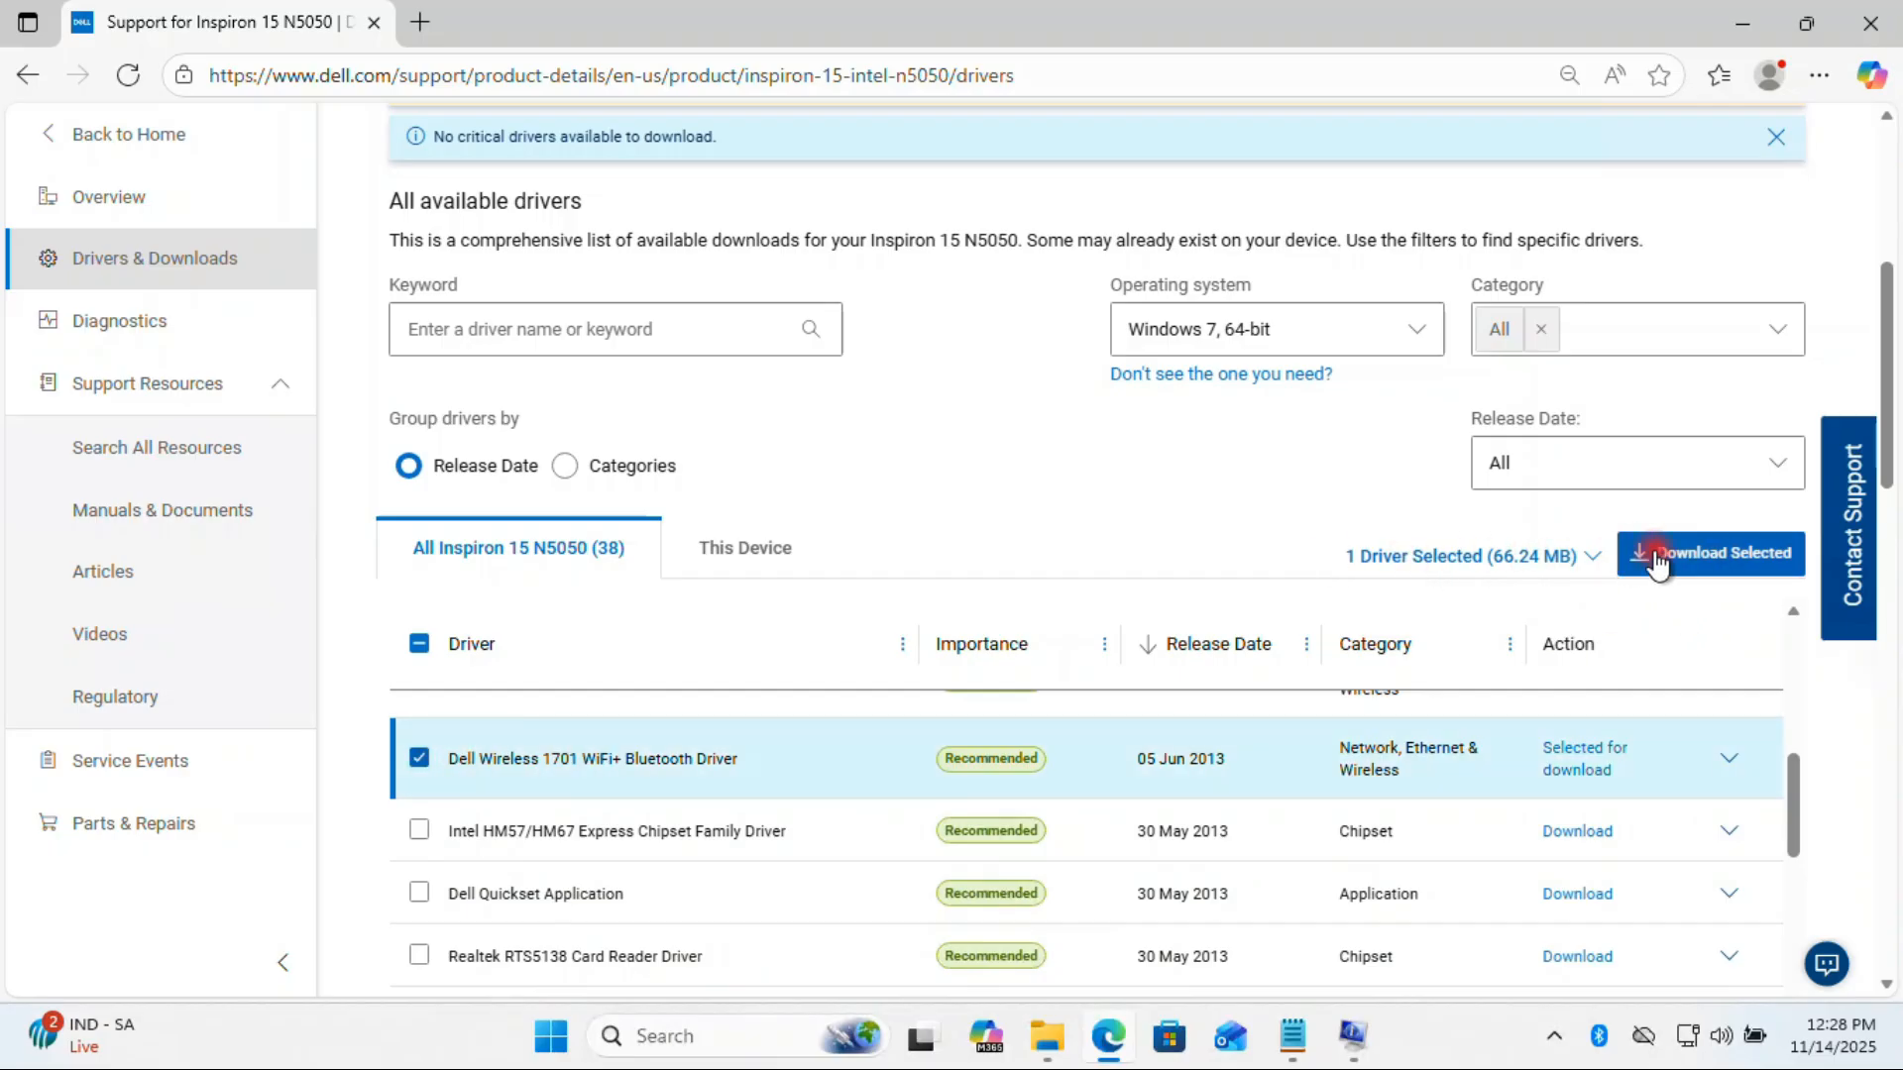
pyautogui.click(1728, 758)
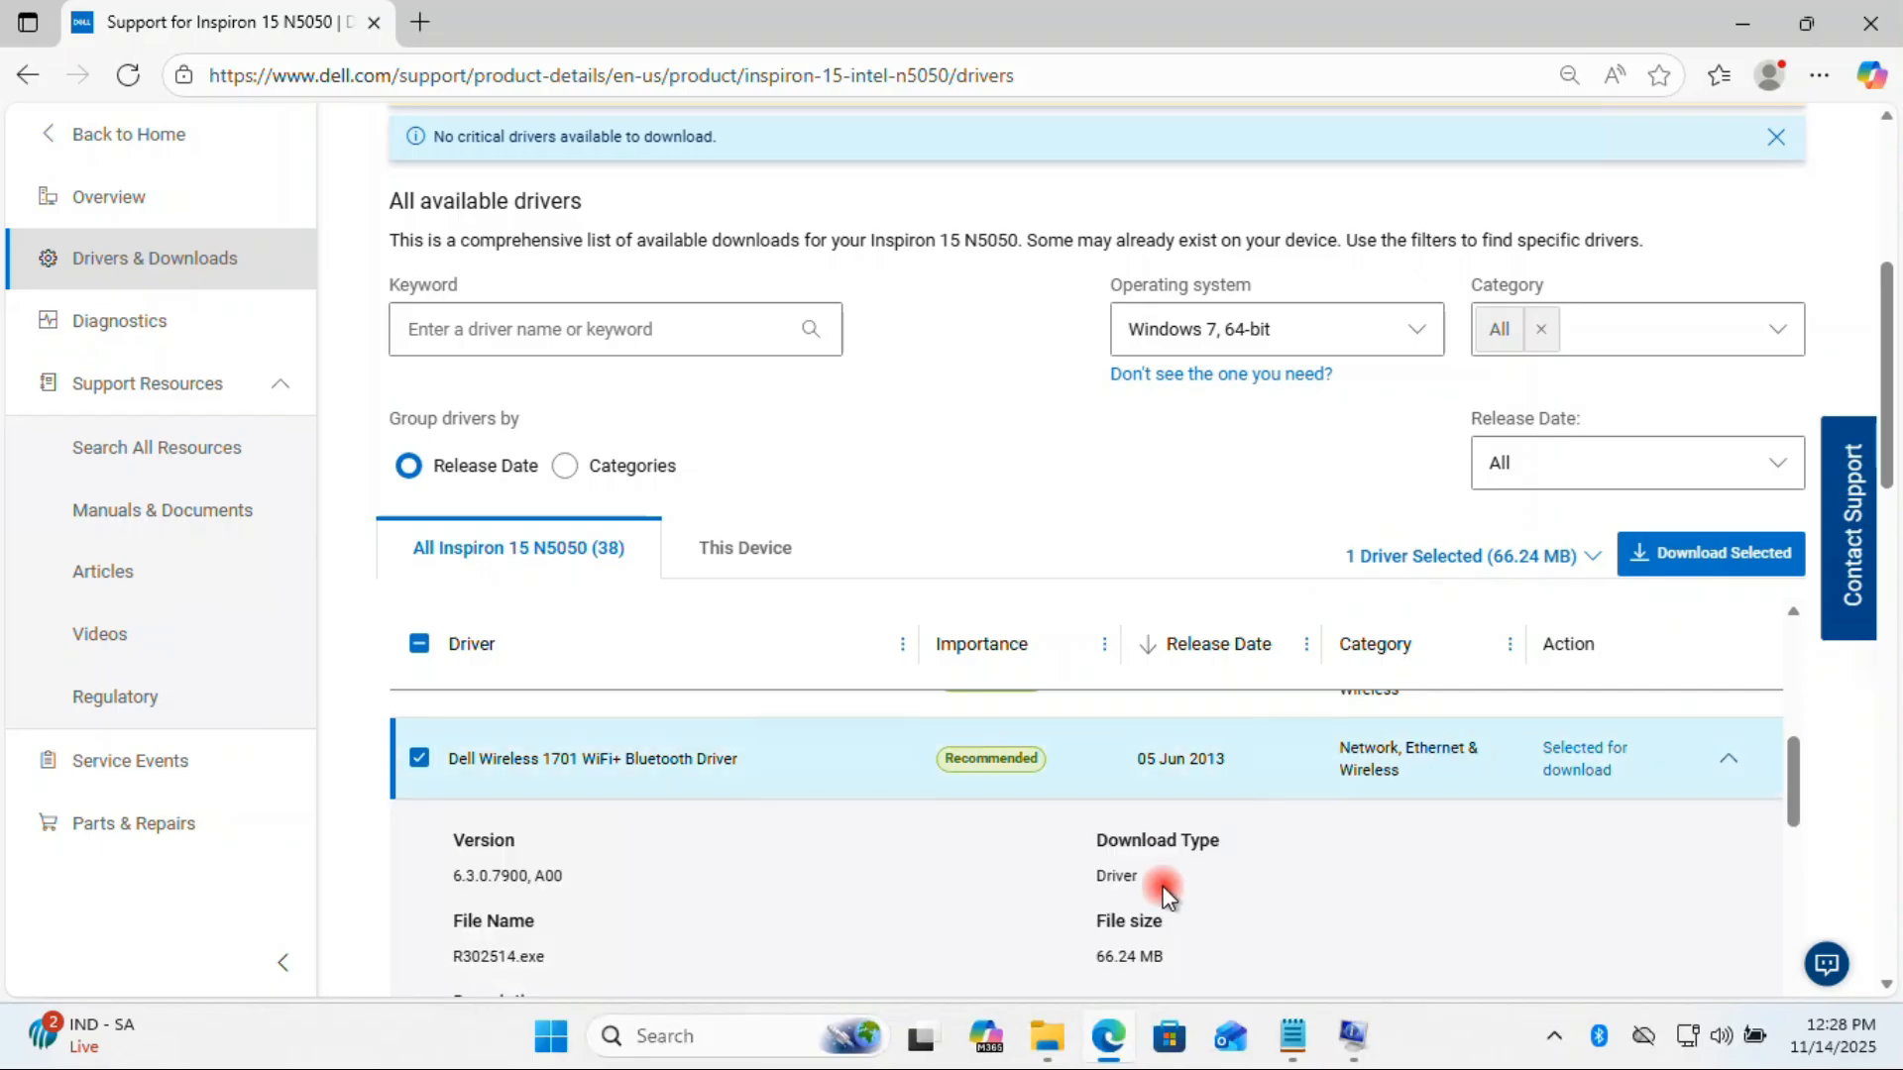
pyautogui.scroll(-3, 1164, 897)
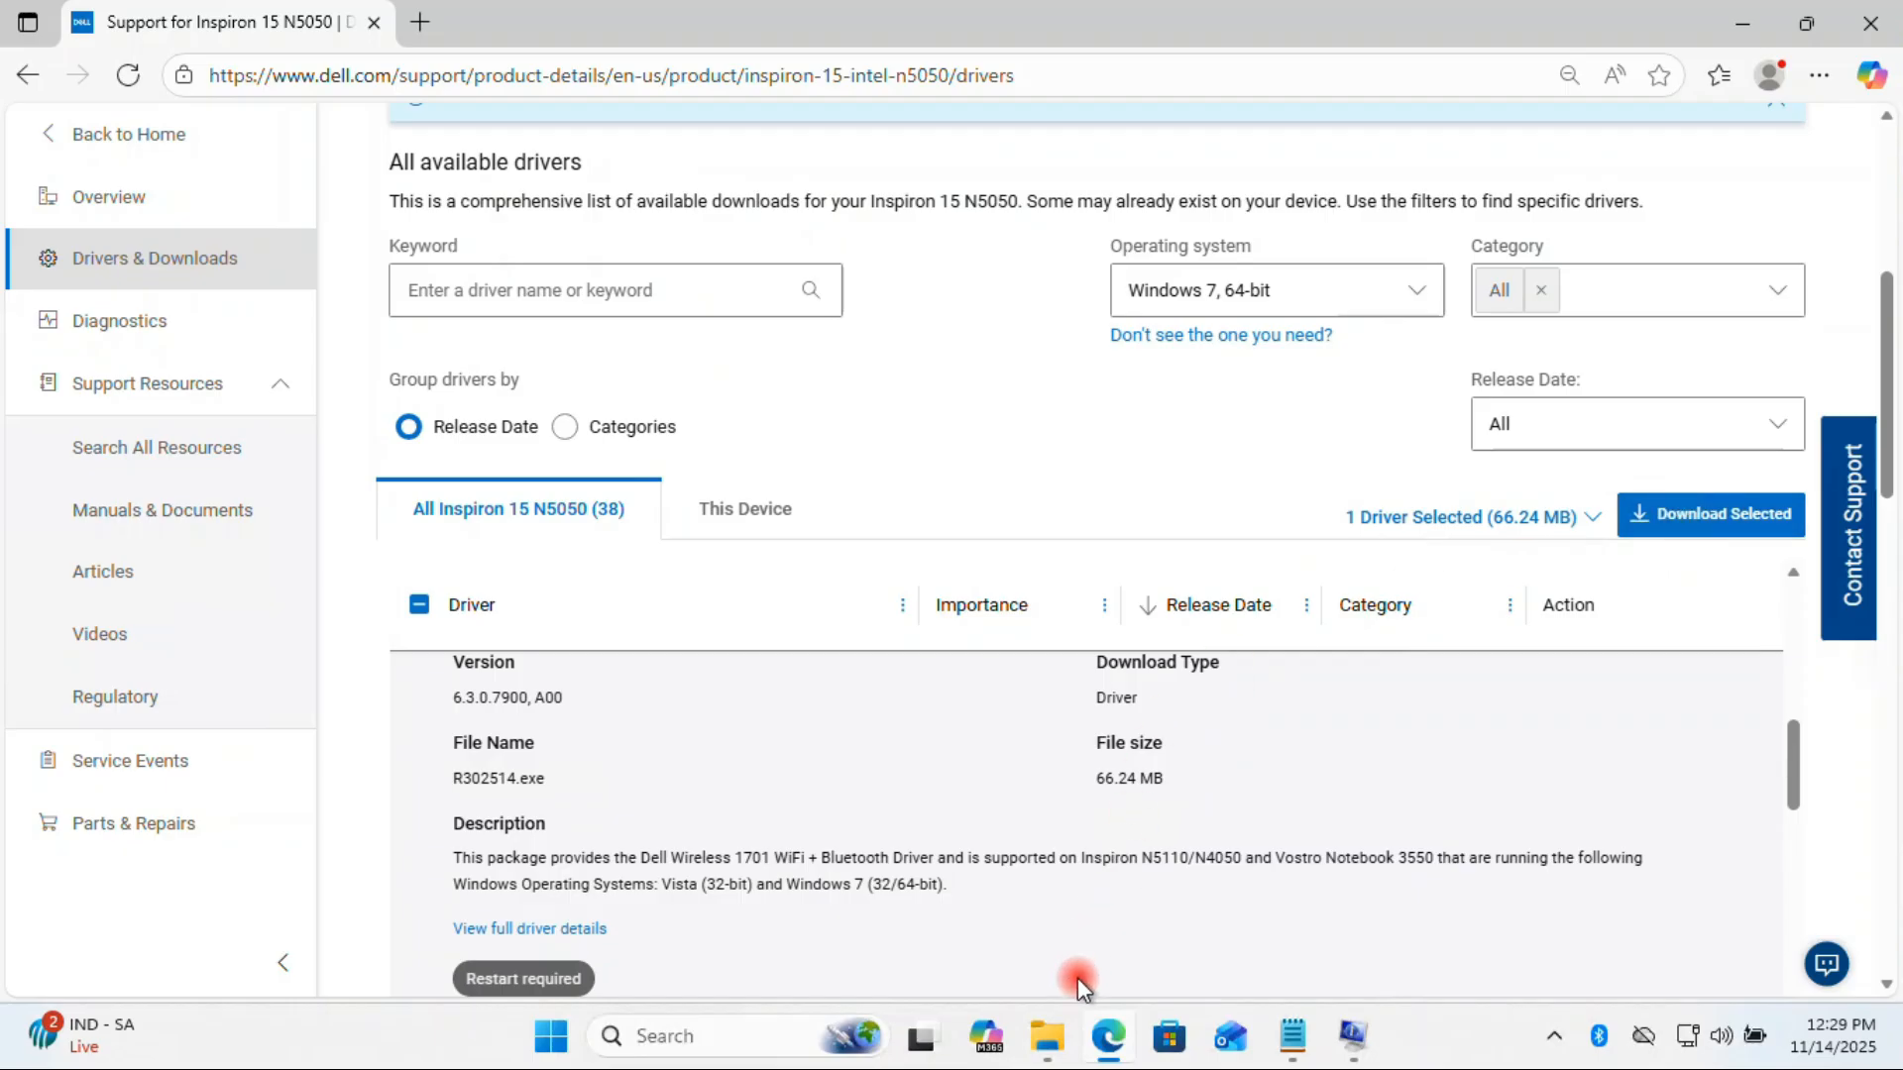
# Step: Run the R302514 (1) driver installer from Downloads as administrator and continue to the unzip folder selection
pyautogui.click(1053, 1043)
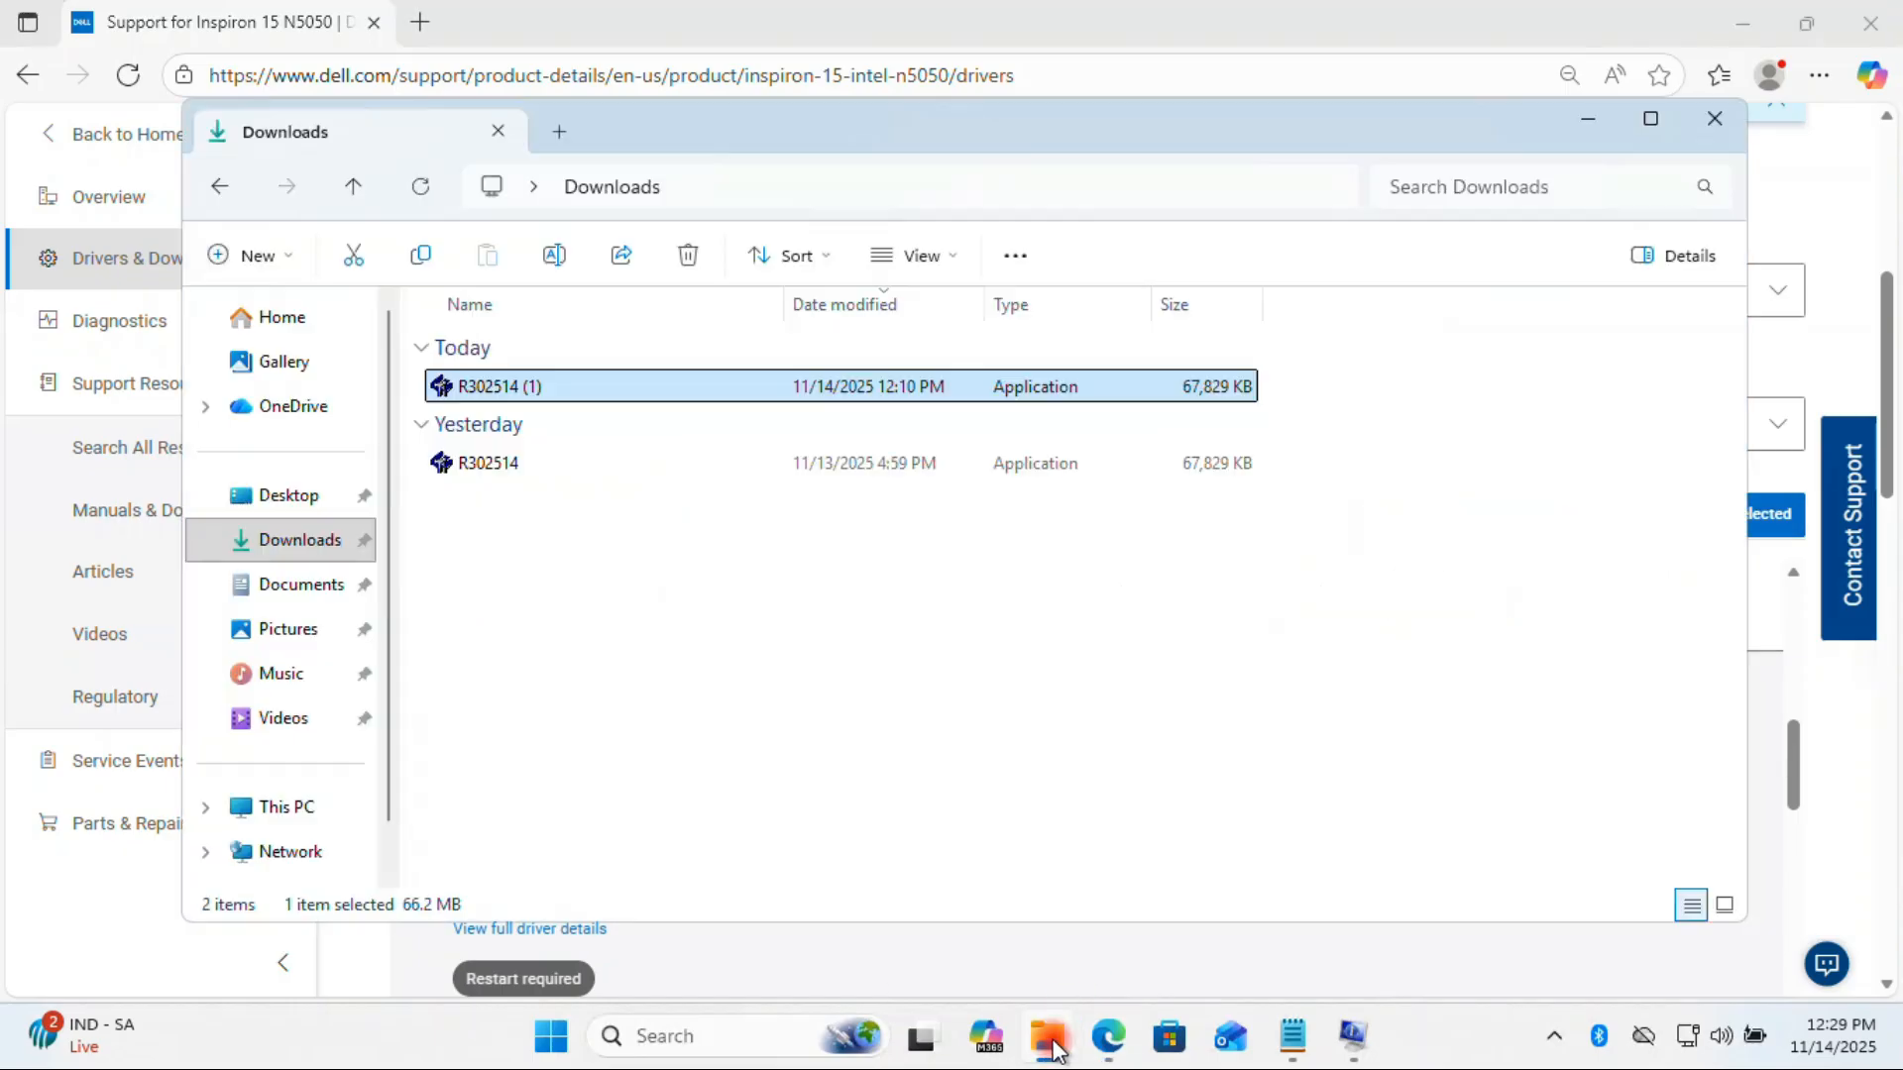
pyautogui.click(260, 541)
pyautogui.click(494, 386)
pyautogui.rightClick(493, 388)
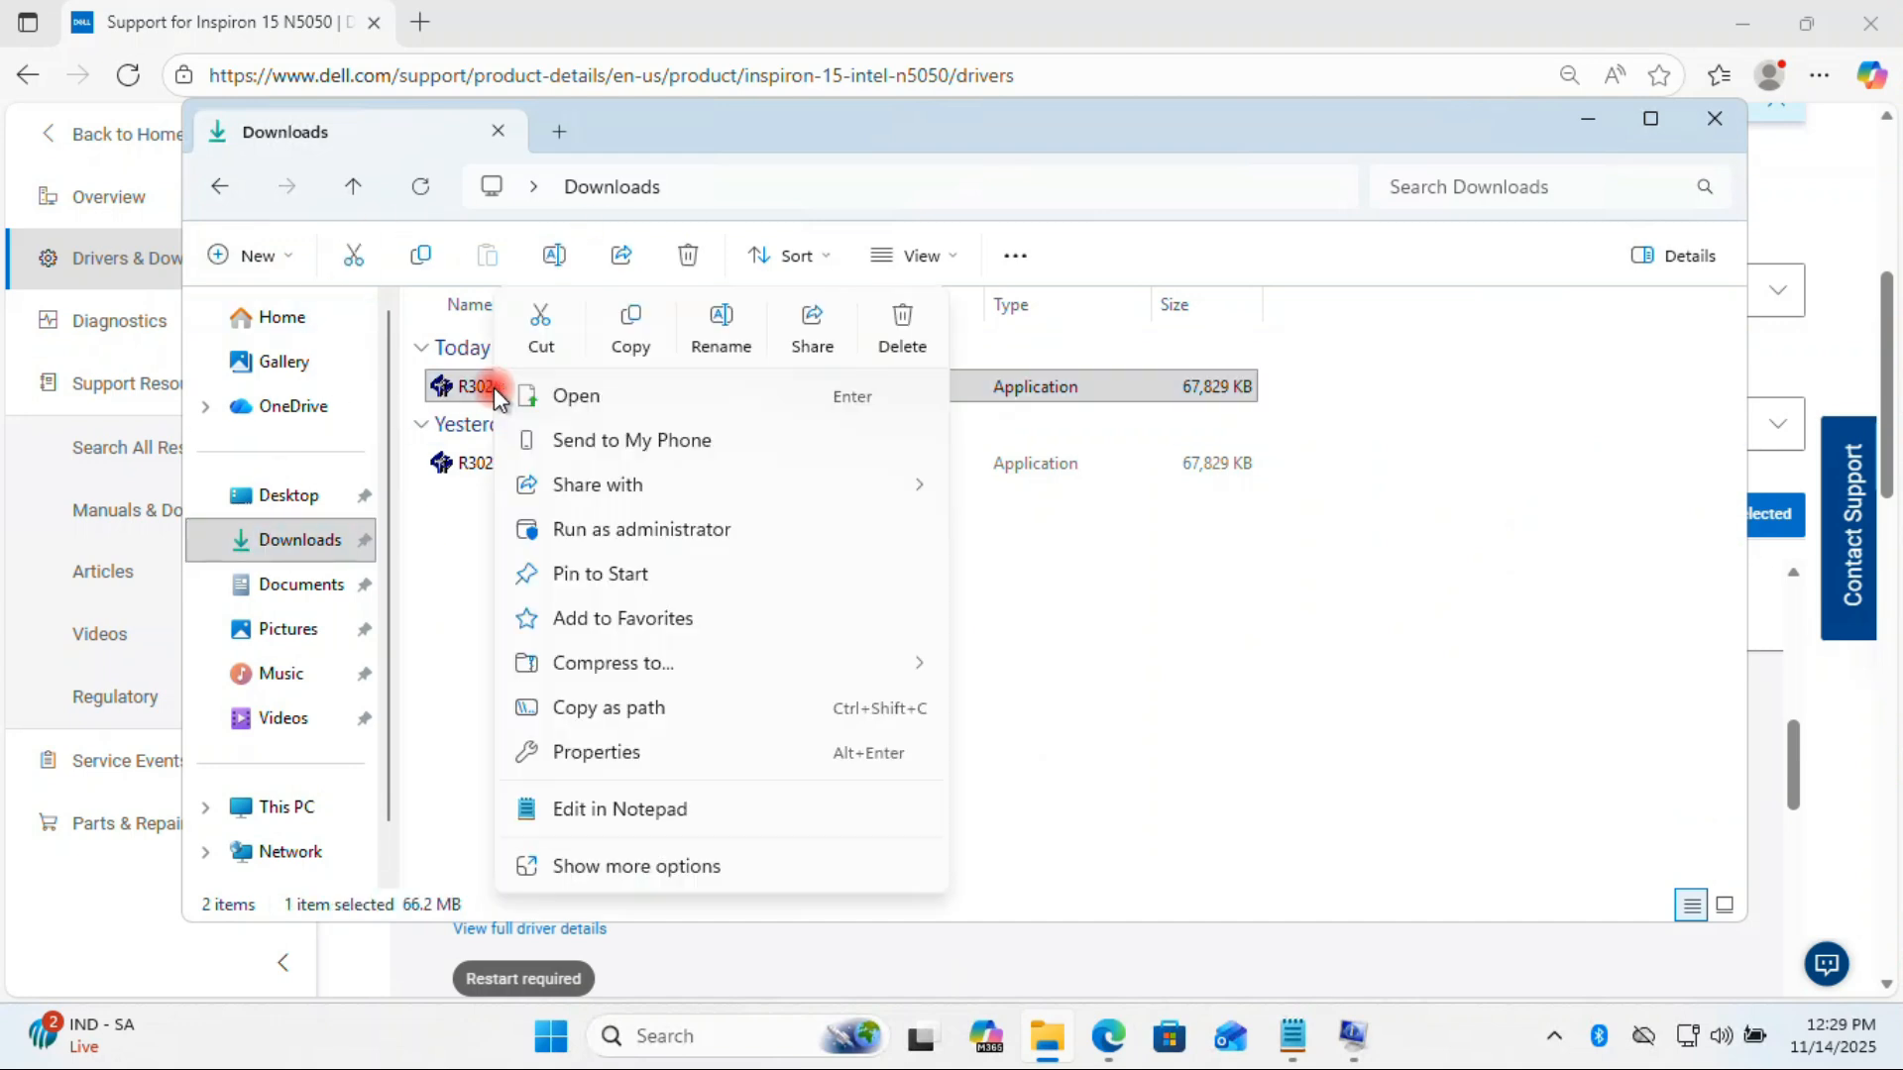
pyautogui.click(658, 533)
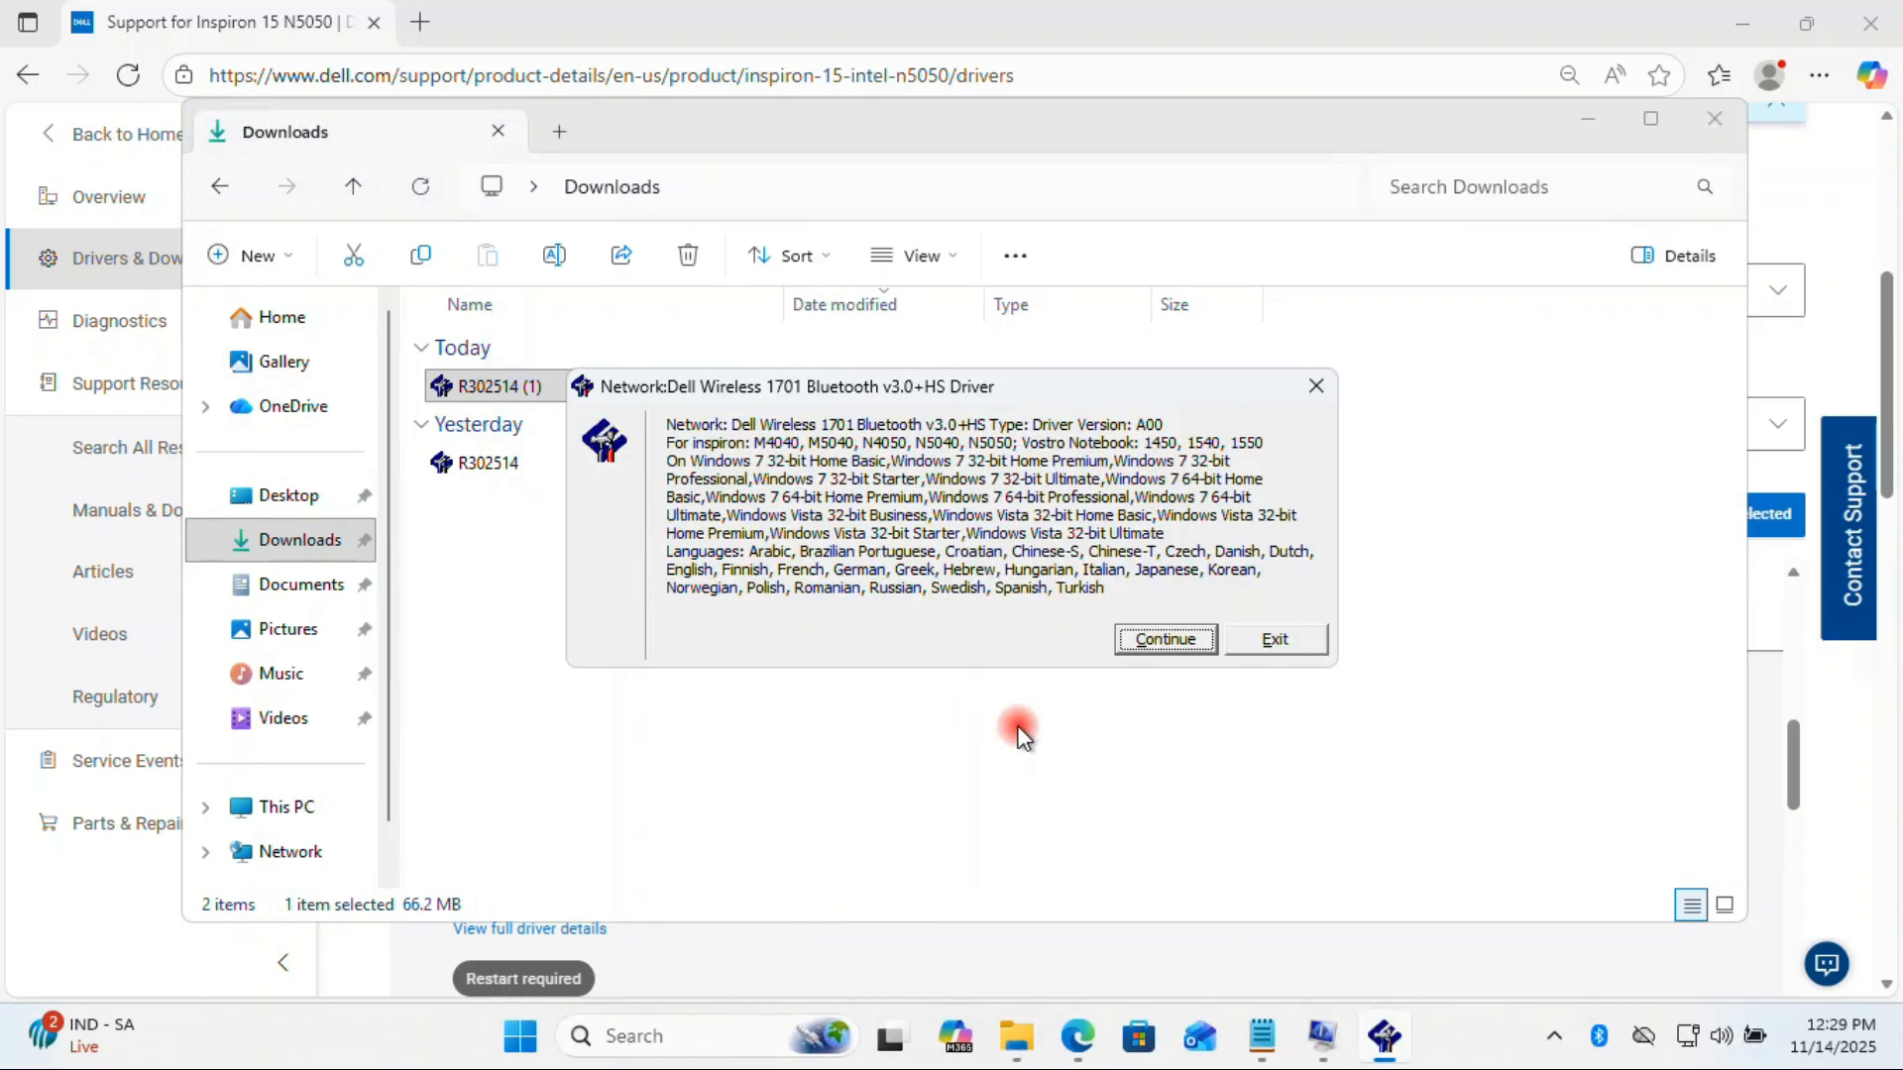
pyautogui.click(1158, 646)
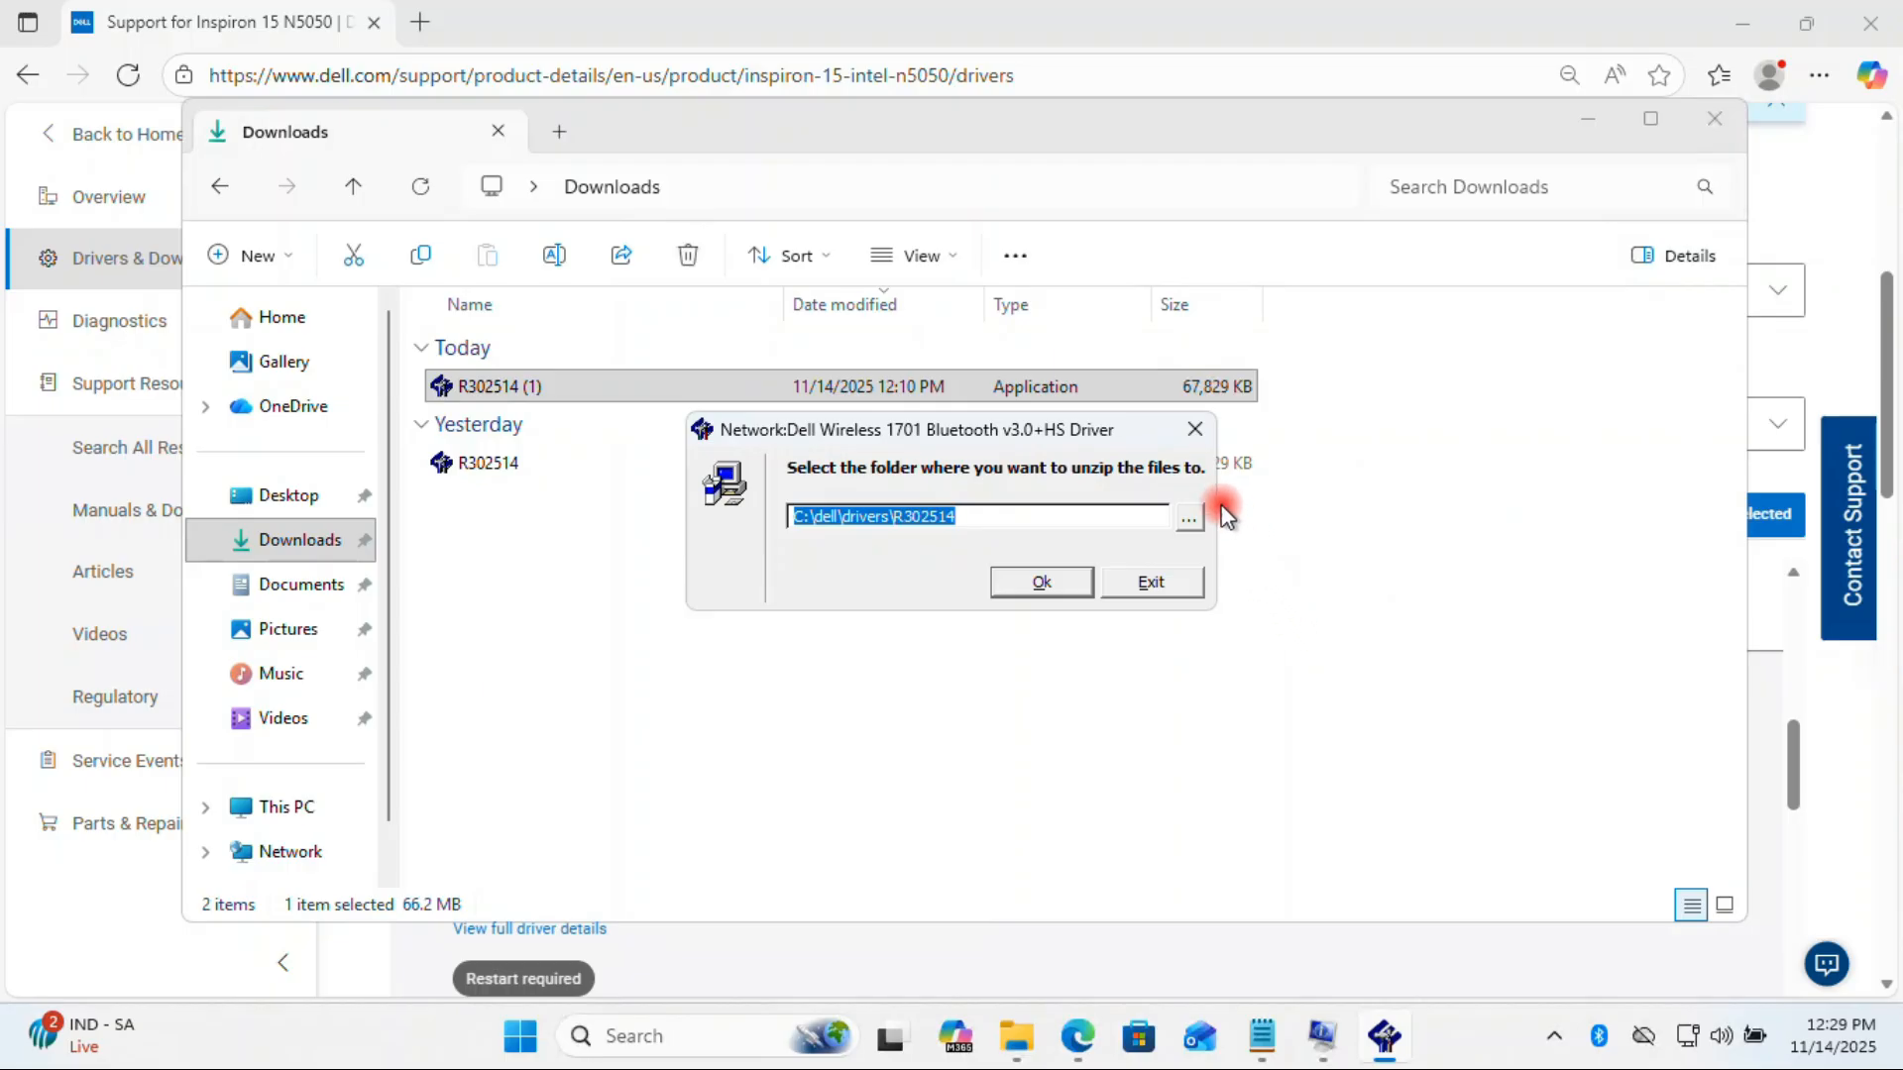
# Step: Minimize File Explorer and the browser, and close the Dell Wireless 1701 driver installer
pyautogui.click(1586, 120)
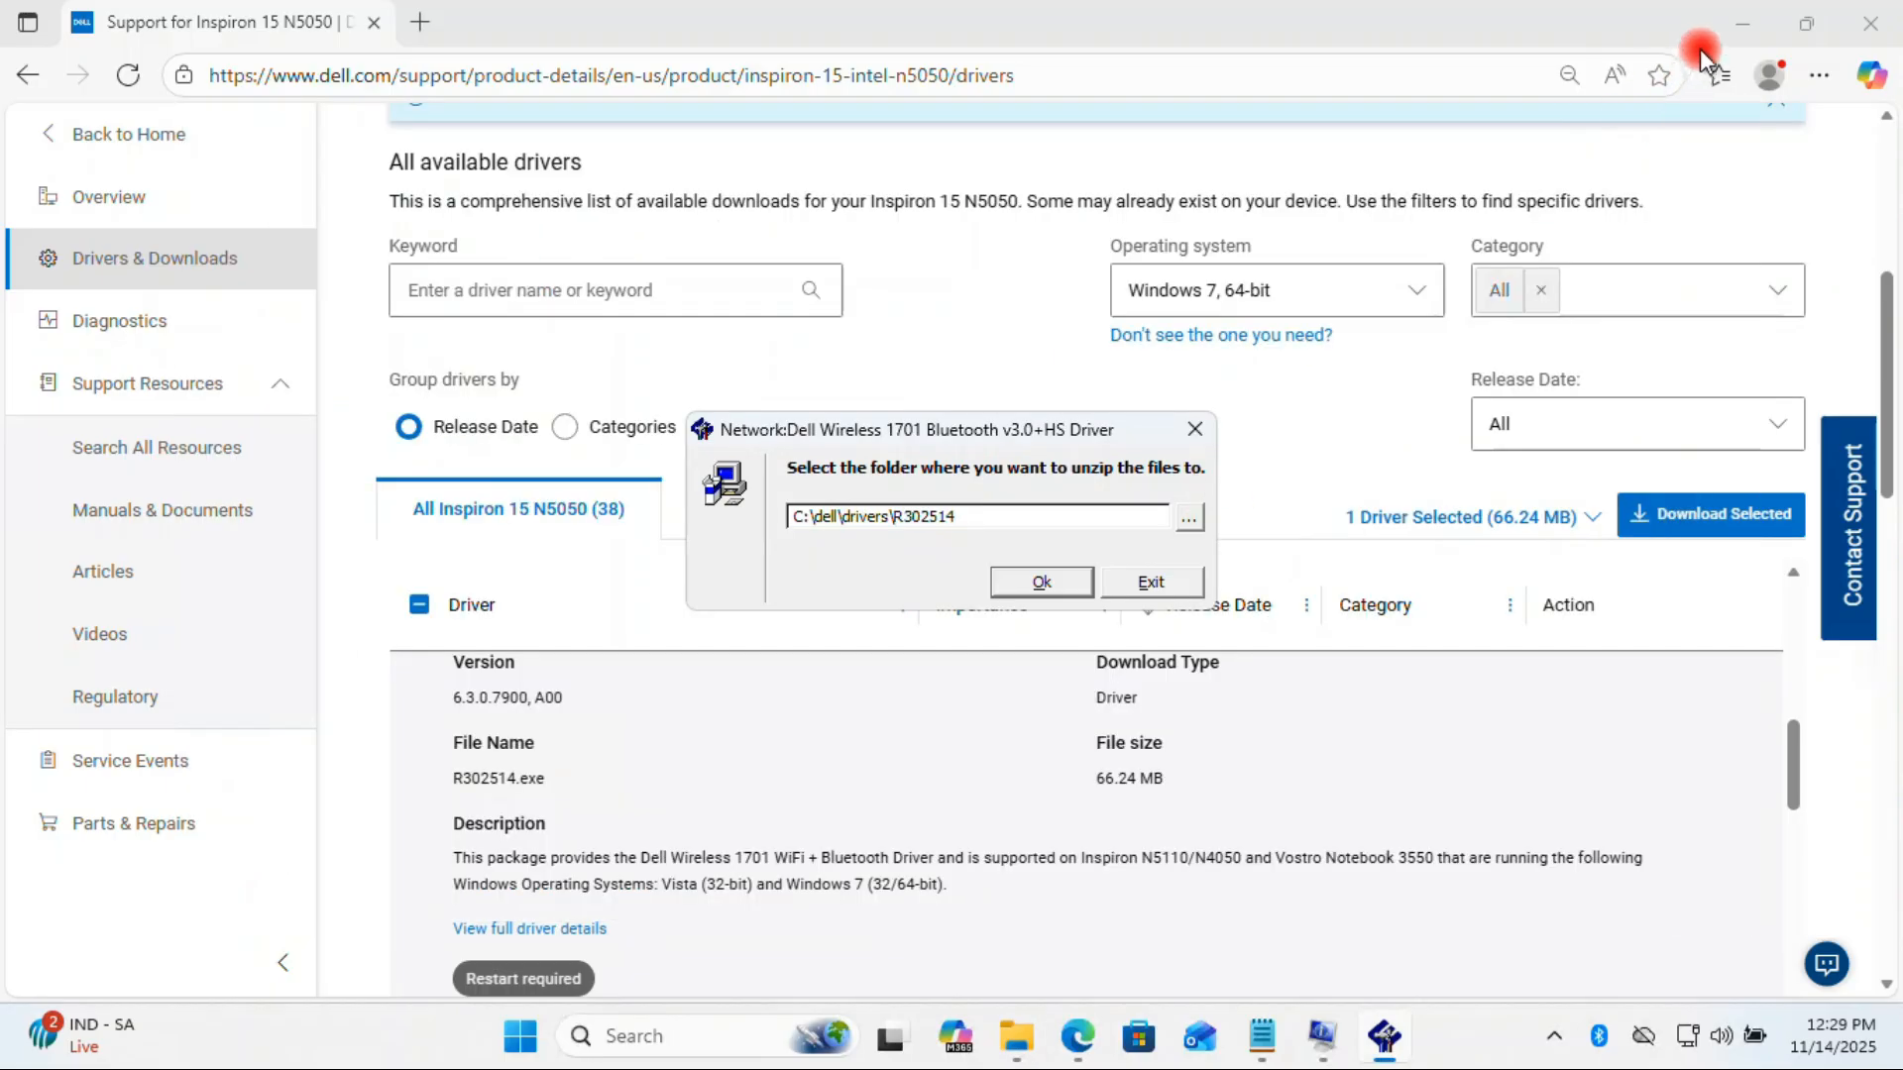
pyautogui.click(1740, 25)
pyautogui.click(1196, 428)
# Step: Reopen quick settings from the desktop and look through the available Wi-Fi networks again
pyautogui.click(1554, 1035)
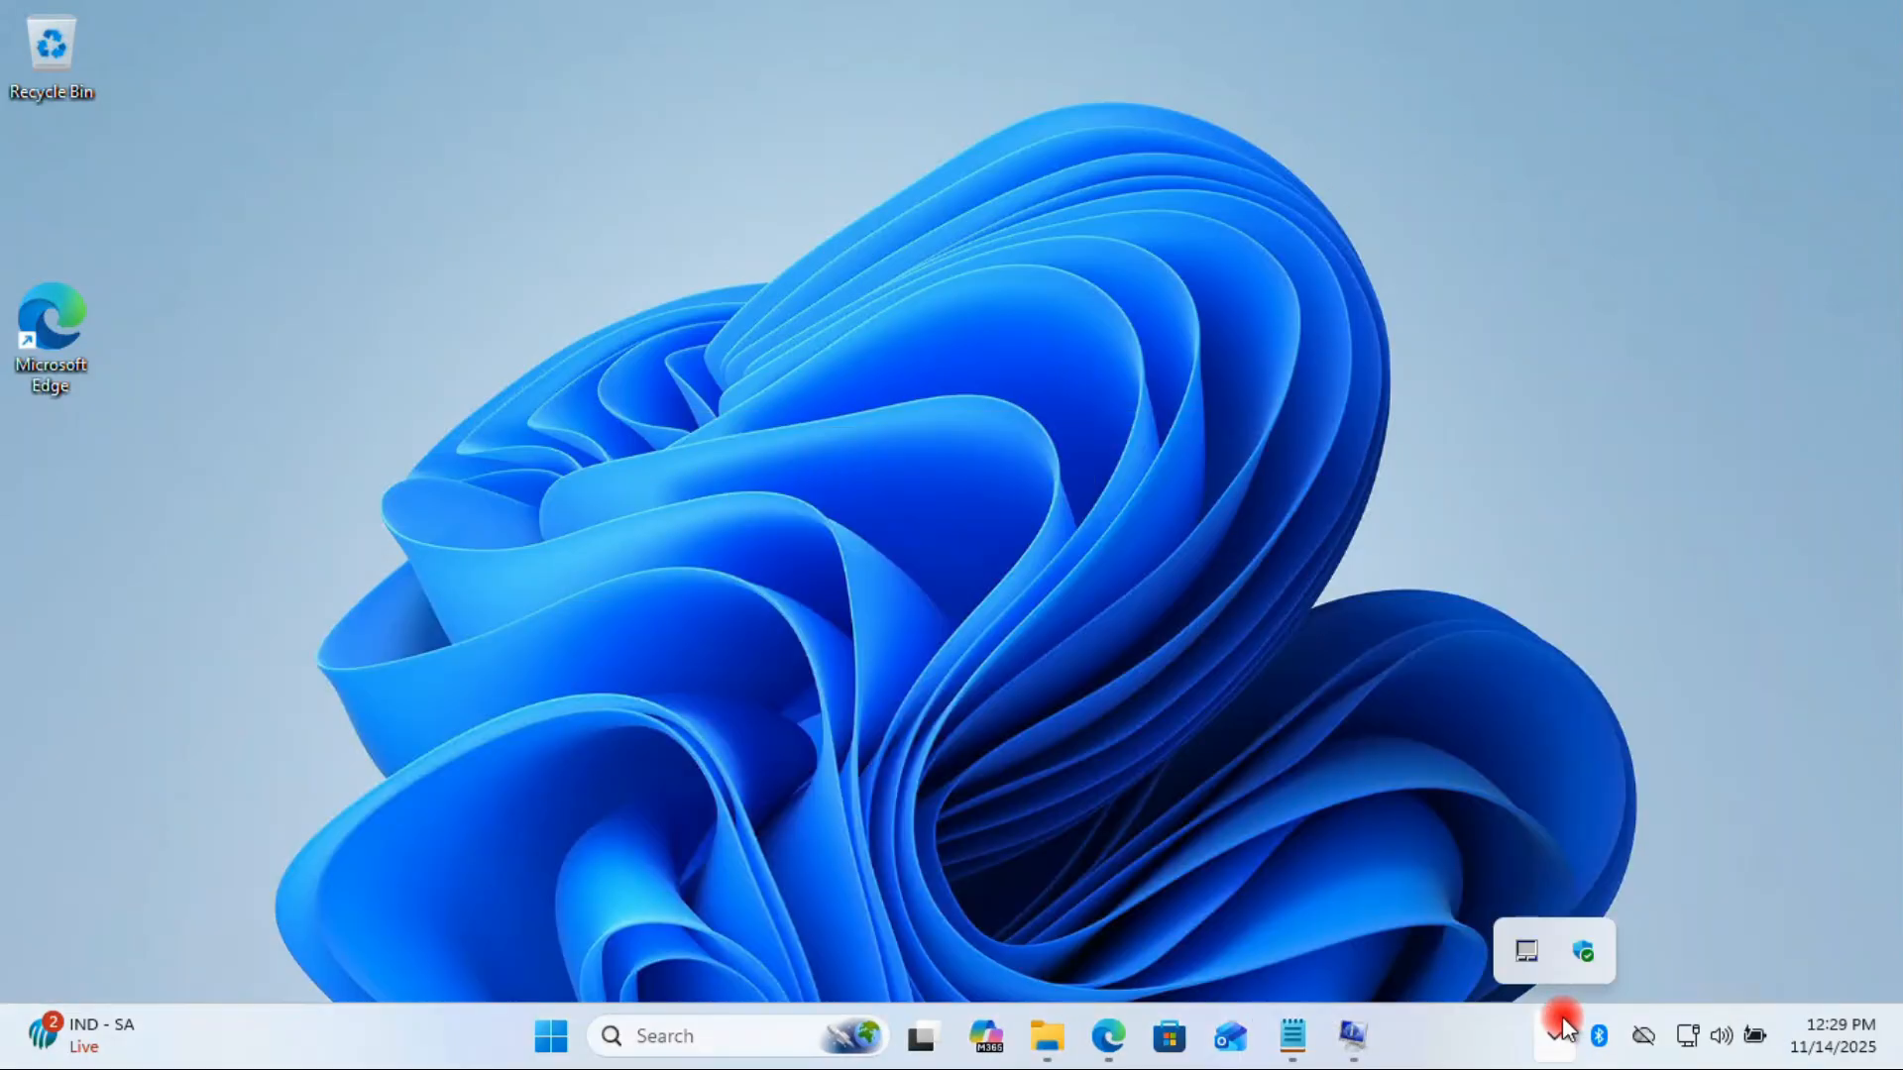
pyautogui.click(1688, 1036)
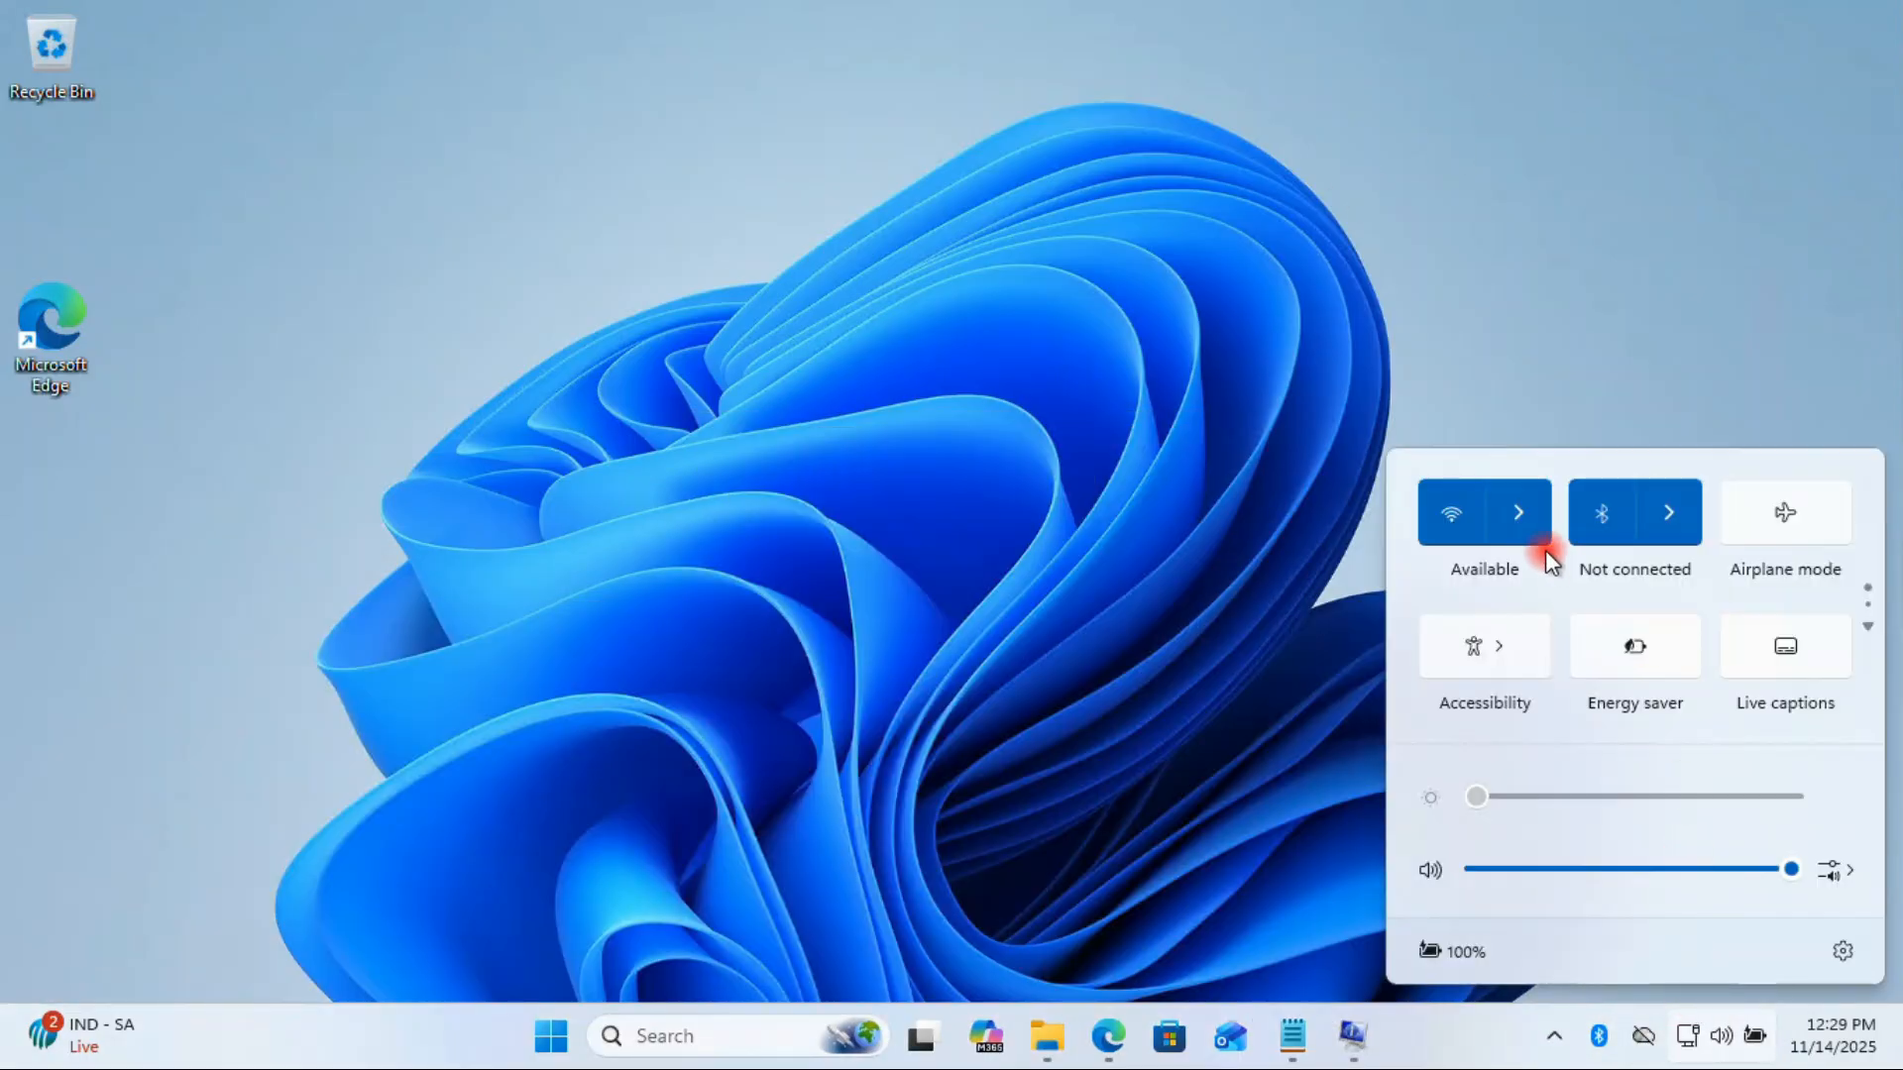
pyautogui.click(1534, 508)
pyautogui.scroll(-5, 1576, 717)
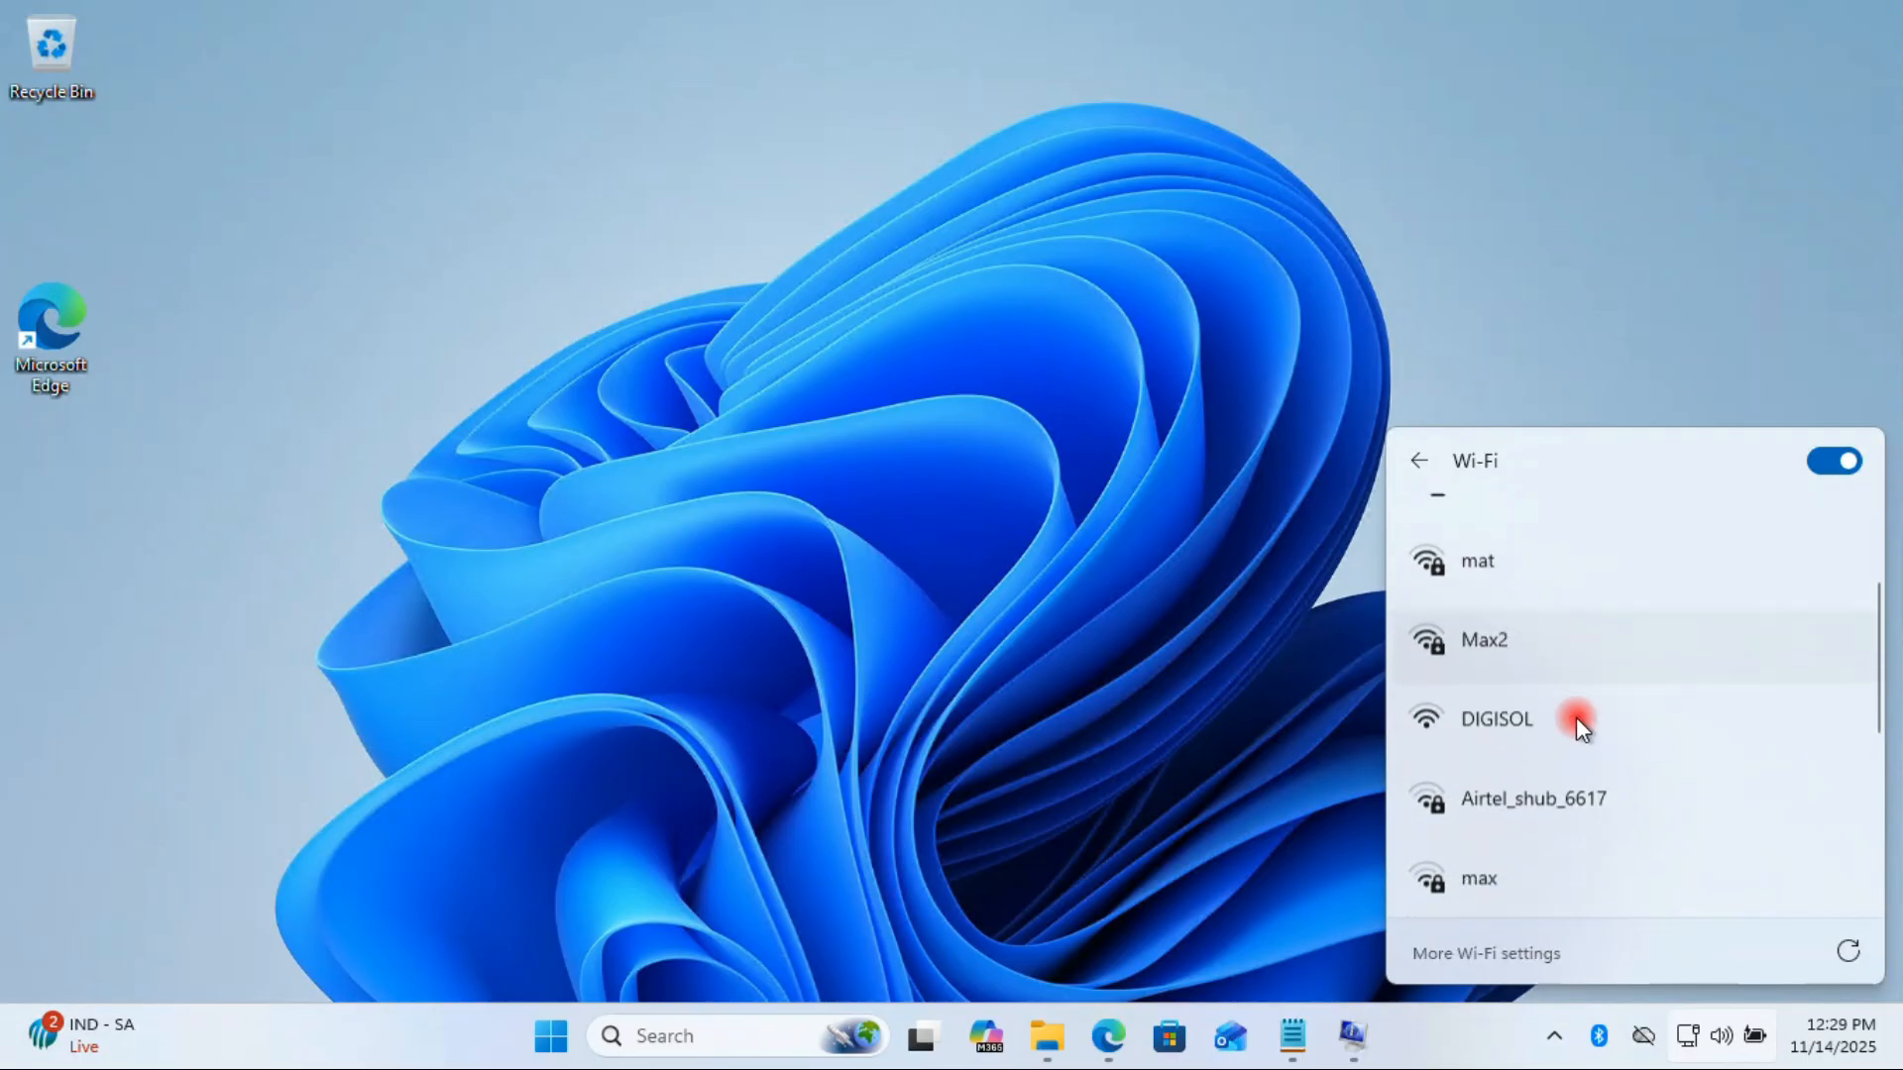